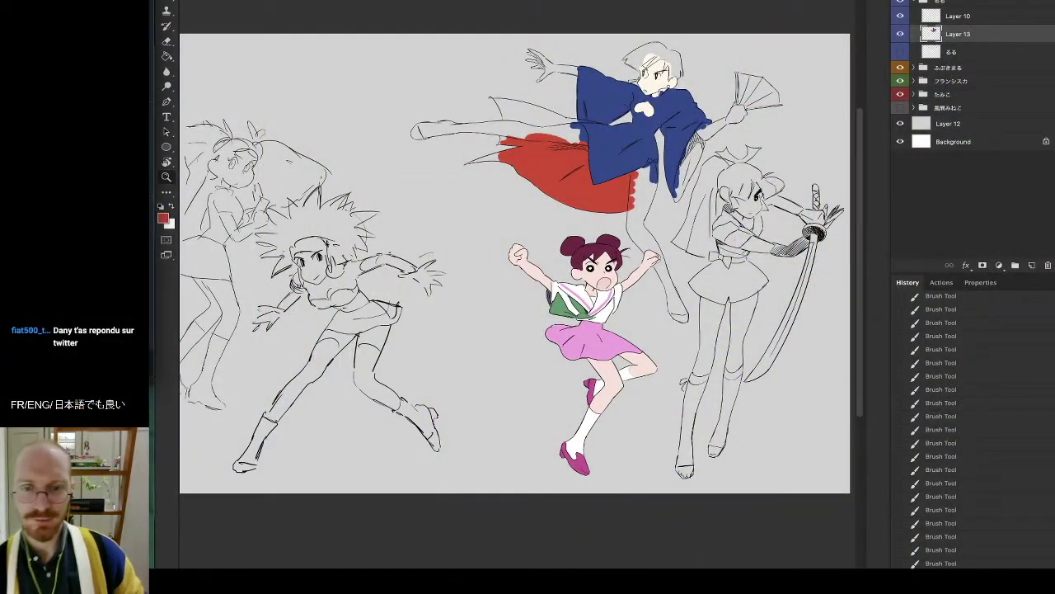
pyautogui.click(162, 204)
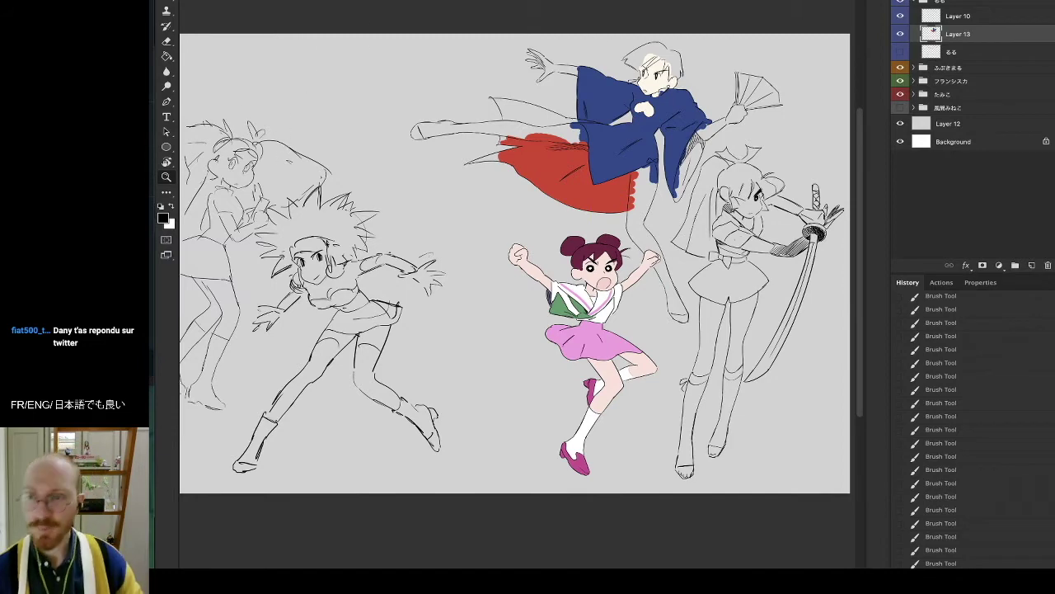
pyautogui.click(900, 34)
pyautogui.click(900, 34)
# Sample the skirt's red and paint the upper trailing skirt panel of the leaping blue-robed character on Layer 13.
pyautogui.moveTo(576, 220); pyautogui.dragTo(621, 123)
pyautogui.press('r')
pyautogui.press('z')
pyautogui.moveTo(475, 146); pyautogui.dragTo(490, 121)
pyautogui.press('b')
pyautogui.keyDown('alt'); pyautogui.click(522, 142); pyautogui.keyUp('alt')
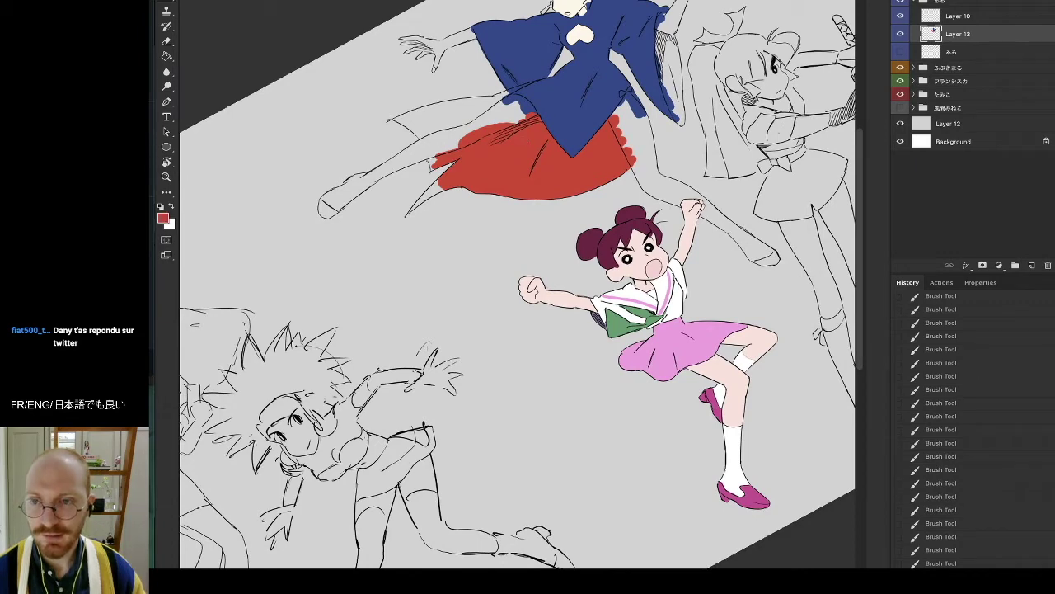
pyautogui.press('r')
pyautogui.moveTo(522, 79); pyautogui.dragTo(476, 27)
pyautogui.press('b')
pyautogui.moveTo(417, 131)
pyautogui.mouseDown()
pyautogui.moveTo(442, 124)
pyautogui.moveTo(399, 137)
pyautogui.moveTo(455, 109)
pyautogui.moveTo(413, 147)
pyautogui.mouseUp()
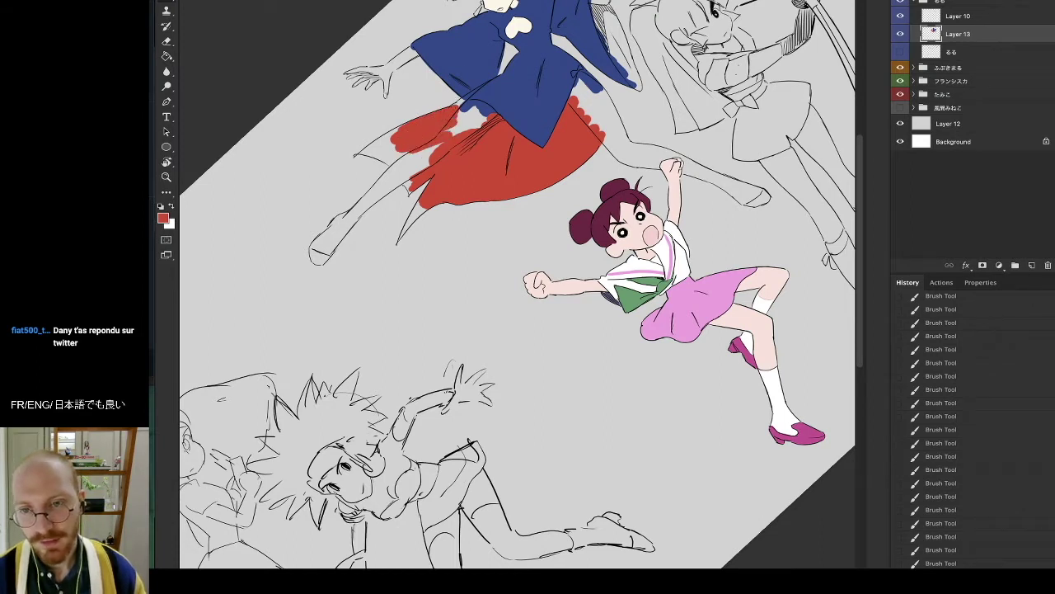
# Extend the red along the upper skirt panel up to the robe and touch up the border with the robe's blue.
pyautogui.moveTo(459, 109); pyautogui.dragTo(465, 100)
pyautogui.moveTo(460, 107)
pyautogui.mouseDown()
pyautogui.moveTo(470, 97)
pyautogui.moveTo(495, 116)
pyautogui.mouseUp()
pyautogui.hotkey('ctrl', 'shift', 'z')
pyautogui.keyDown('alt'); pyautogui.click(505, 82); pyautogui.keyUp('alt')
pyautogui.hotkey('ctrl', 'shift', 'z')
pyautogui.hotkey('ctrl', 'shift', 'z')
pyautogui.hotkey('ctrl', 'shift', 'z')
pyautogui.hotkey('ctrl', 'shift', 'z')
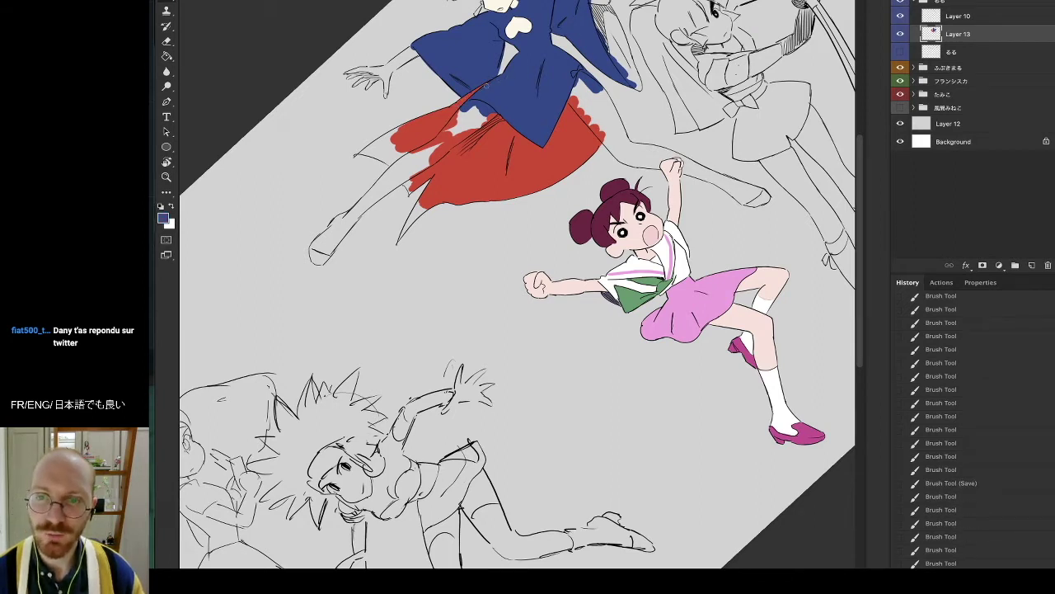
pyautogui.hotkey('ctrl', 'shift', 'z')
pyautogui.hotkey('ctrl', 'shift', 'z')
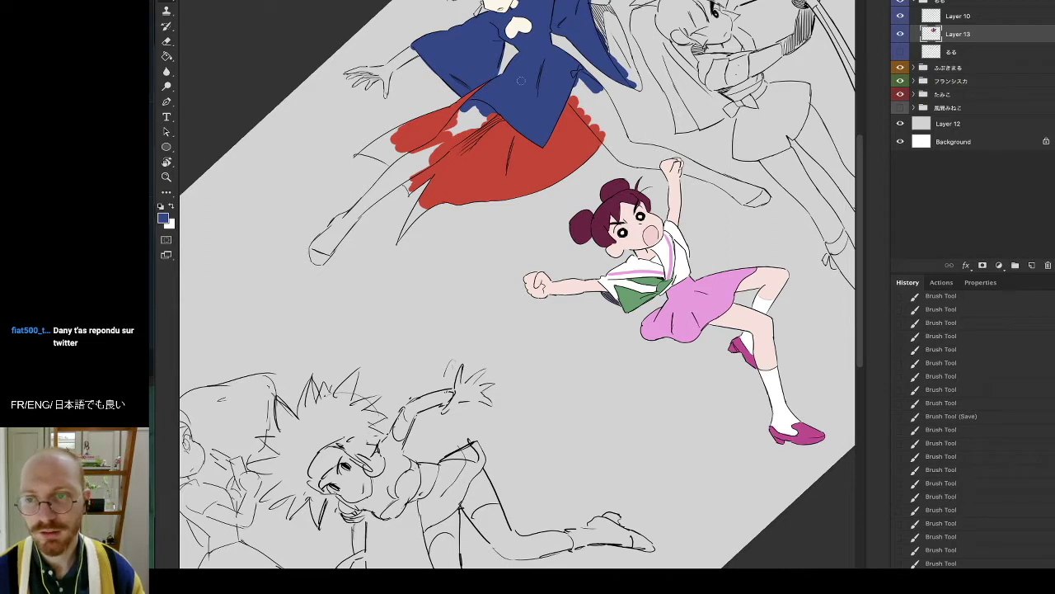
# Resample the skirt's red and paint the upper skirt panel further out toward its pointed corner.
pyautogui.keyDown('alt'); pyautogui.click(532, 149); pyautogui.keyUp('alt')
pyautogui.hotkey('ctrl', 'shift', 'z')
pyautogui.hotkey('ctrl', 'shift', 'z')
pyautogui.hotkey('ctrl', 'shift', 'z')
pyautogui.hotkey('ctrl', 'shift', 'z')
pyautogui.hotkey('ctrl', 'shift', 'z')
pyautogui.hotkey('ctrl', 'shift', 'z')
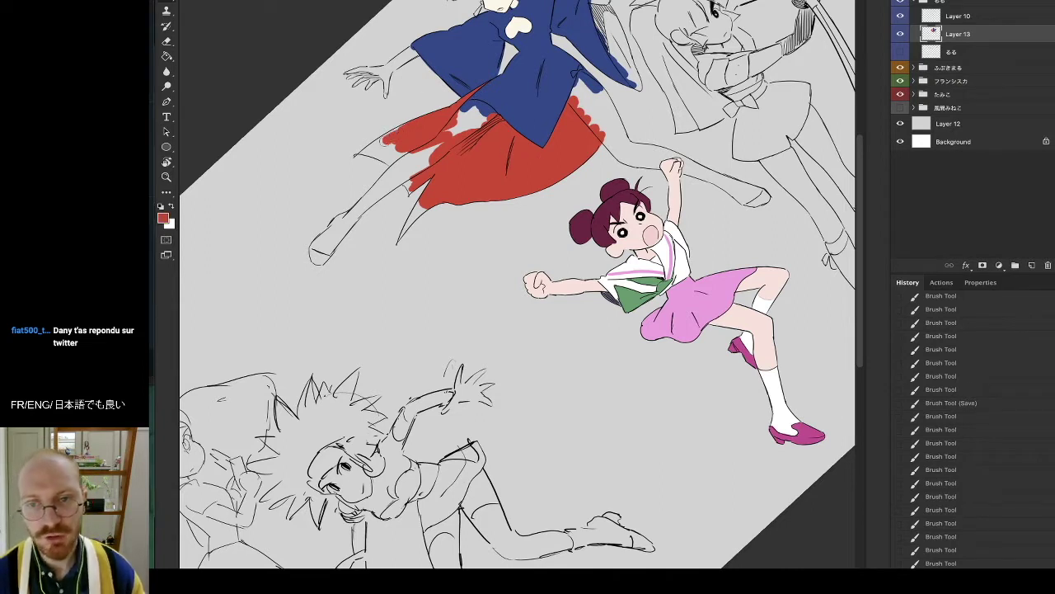
pyautogui.hotkey('ctrl', 'shift', 'z')
pyautogui.hotkey('ctrl', 'shift', 'z')
pyautogui.hotkey('ctrl', 'shift', 'z')
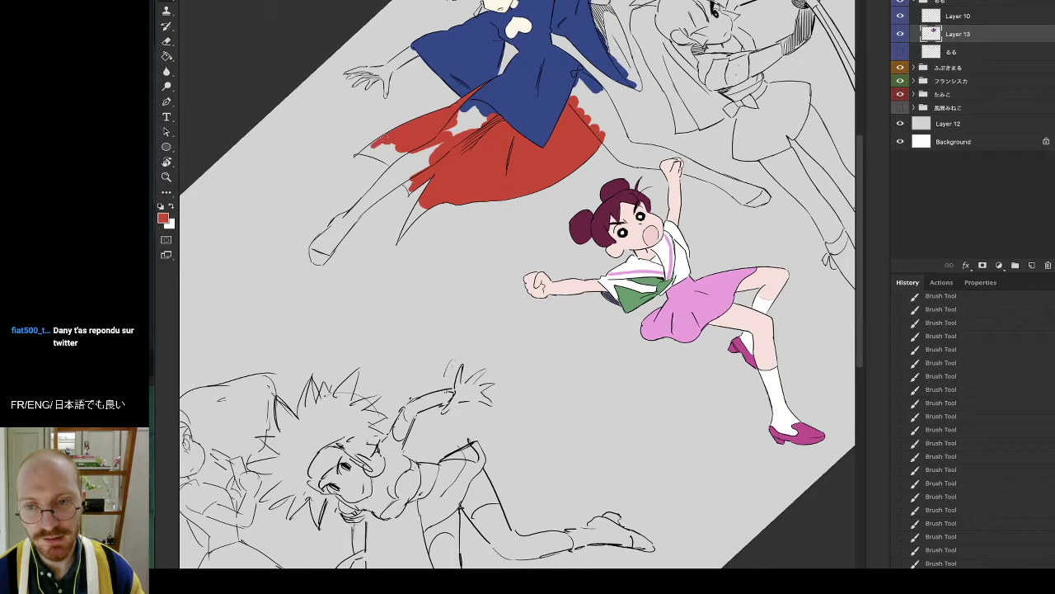
# Fill the long pointed tail of the lower skirt panel with red.
pyautogui.click(165, 176)
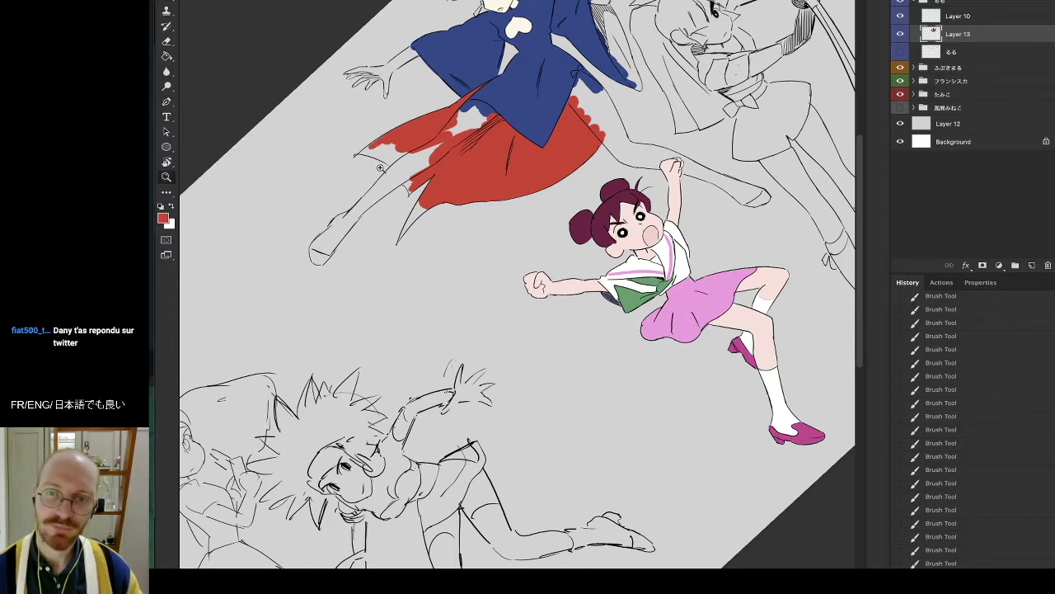
pyautogui.moveTo(382, 169); pyautogui.dragTo(428, 118)
pyautogui.press('b')
pyautogui.moveTo(417, 188); pyautogui.dragTo(406, 179)
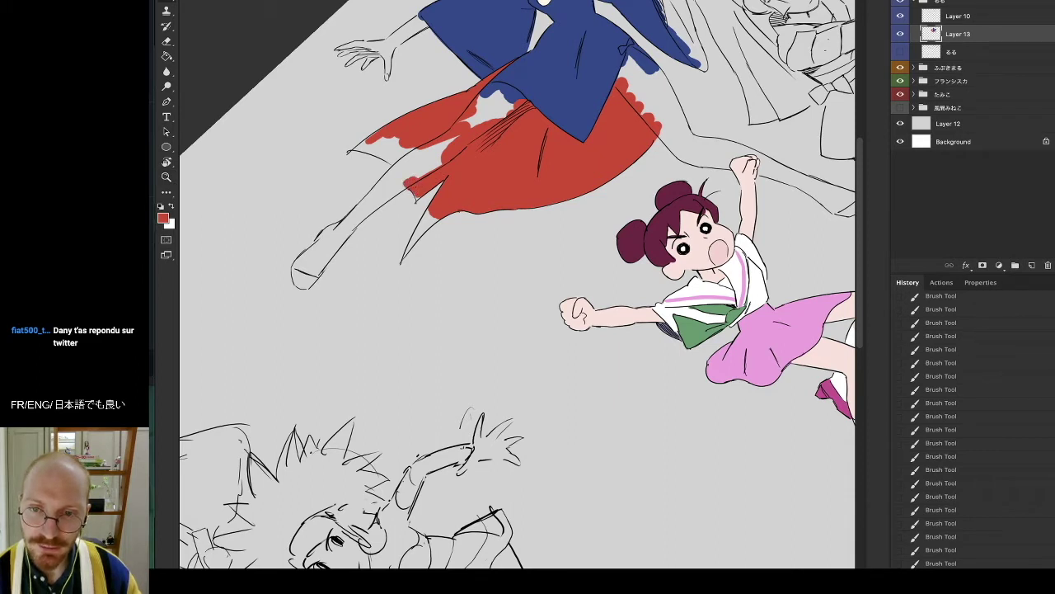
pyautogui.moveTo(429, 213); pyautogui.dragTo(423, 226)
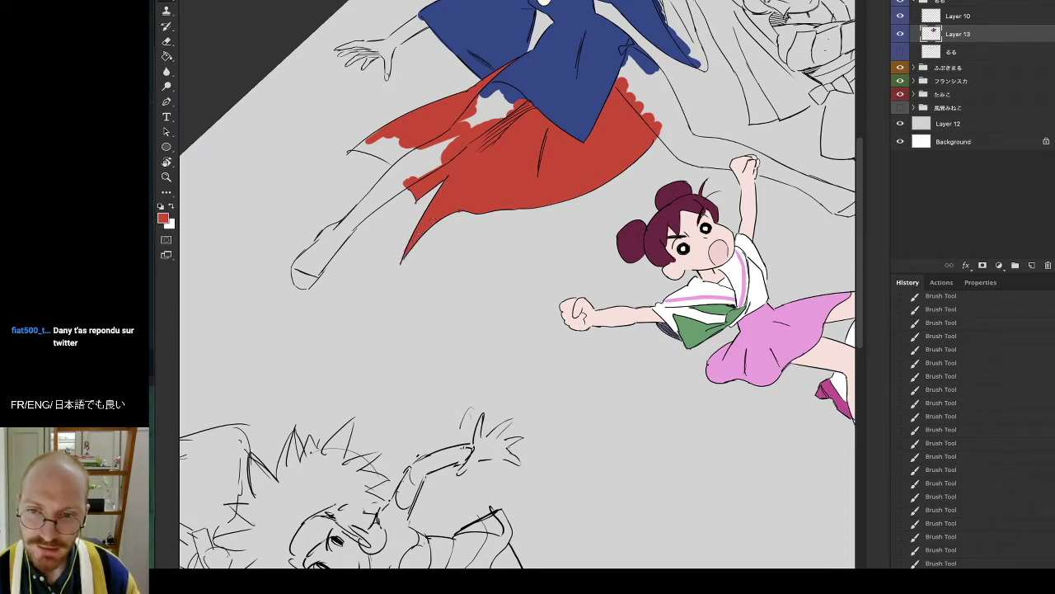
# Fill the remaining corner of the upper skirt panel with red and erase the paint outside its hem line.
pyautogui.press('r')
pyautogui.moveTo(490, 77); pyautogui.dragTo(428, 98)
pyautogui.moveTo(357, 193)
pyautogui.mouseDown()
pyautogui.moveTo(322, 212)
pyautogui.moveTo(359, 204)
pyautogui.moveTo(333, 204)
pyautogui.moveTo(360, 196)
pyautogui.moveTo(345, 200)
pyautogui.moveTo(354, 200)
pyautogui.moveTo(349, 186)
pyautogui.moveTo(337, 196)
pyautogui.moveTo(342, 185)
pyautogui.moveTo(363, 214)
pyautogui.mouseUp()
pyautogui.press('e')
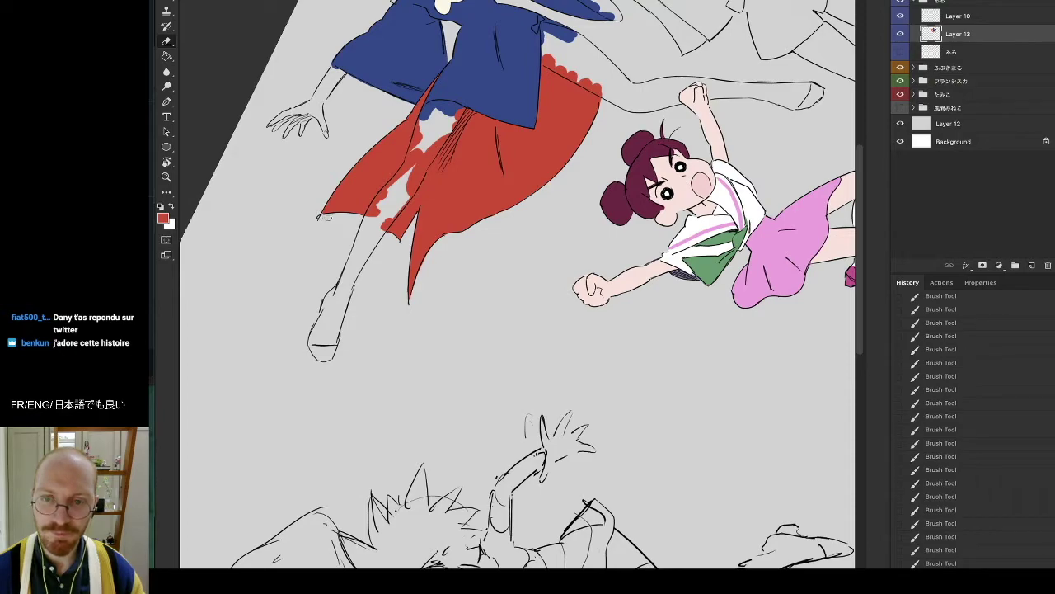
pyautogui.press('b')
pyautogui.press('r')
pyautogui.moveTo(608, 105); pyautogui.dragTo(639, 185)
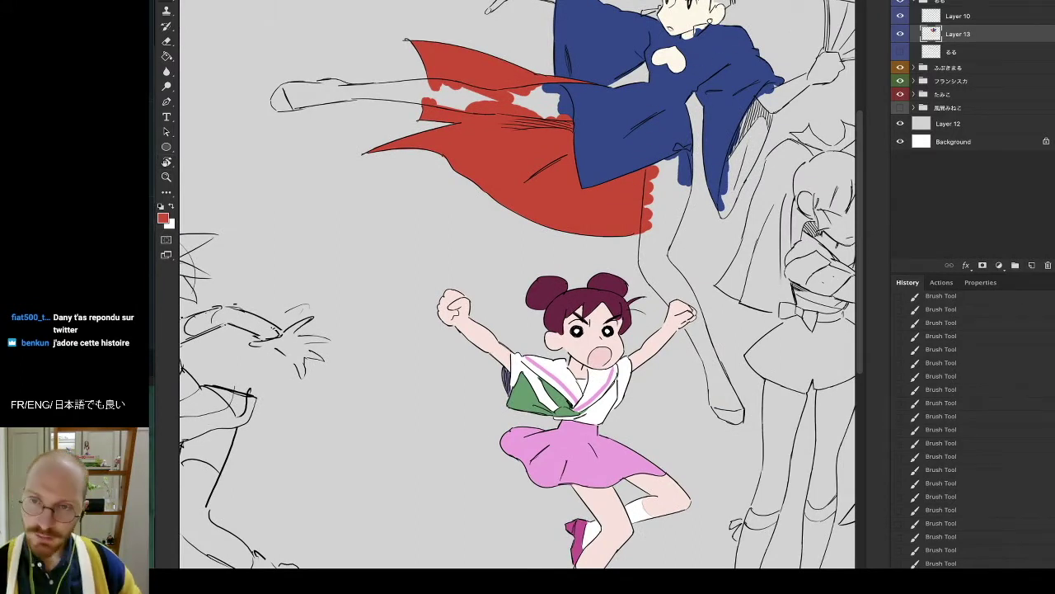
pyautogui.click(170, 206)
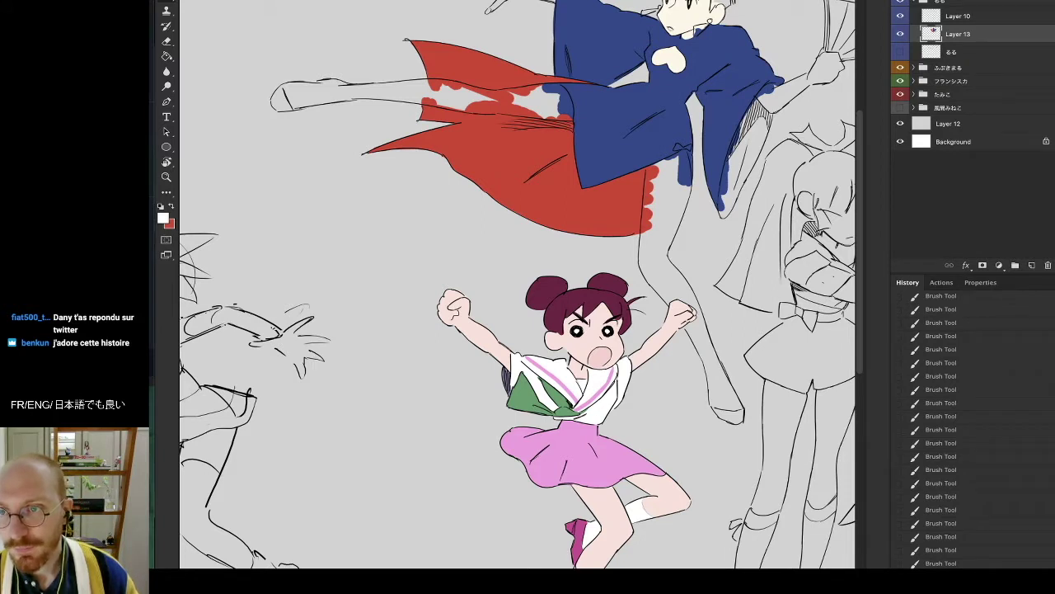
pyautogui.click(272, 147)
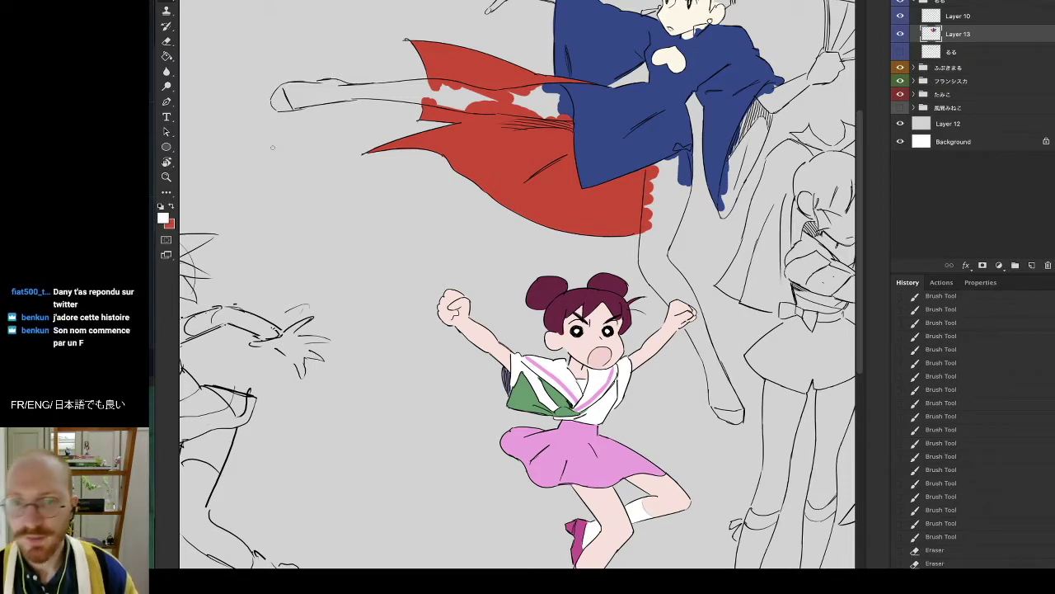
pyautogui.click(161, 206)
pyautogui.click(166, 176)
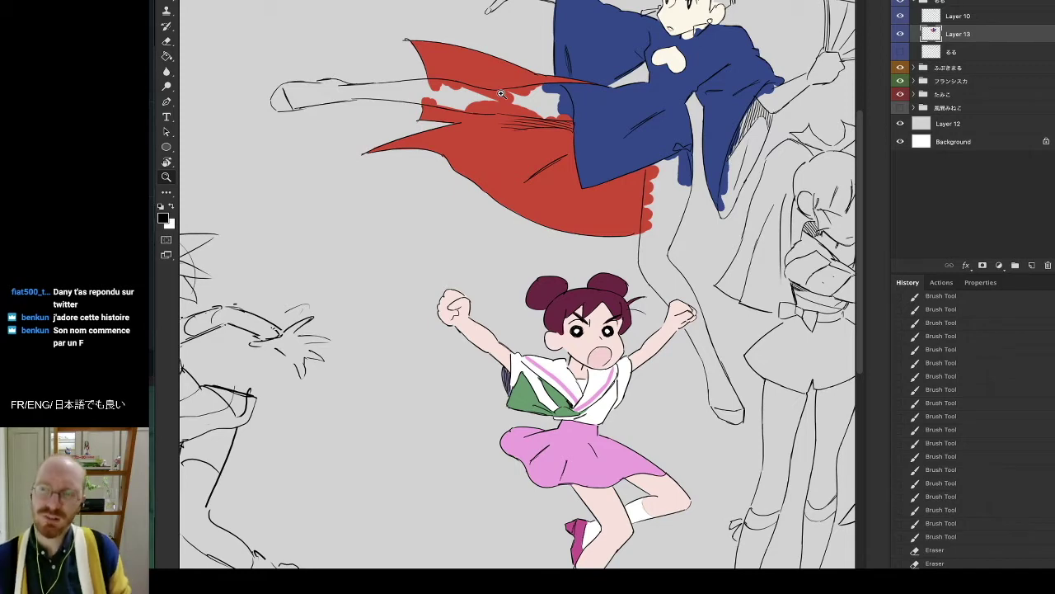
pyautogui.click(899, 34)
pyautogui.click(899, 33)
# Sample the skirt's red and paint the hatched inner lining of the robe's sleeve on the fan-holding arm.
pyautogui.hscroll(3, 676, 83)
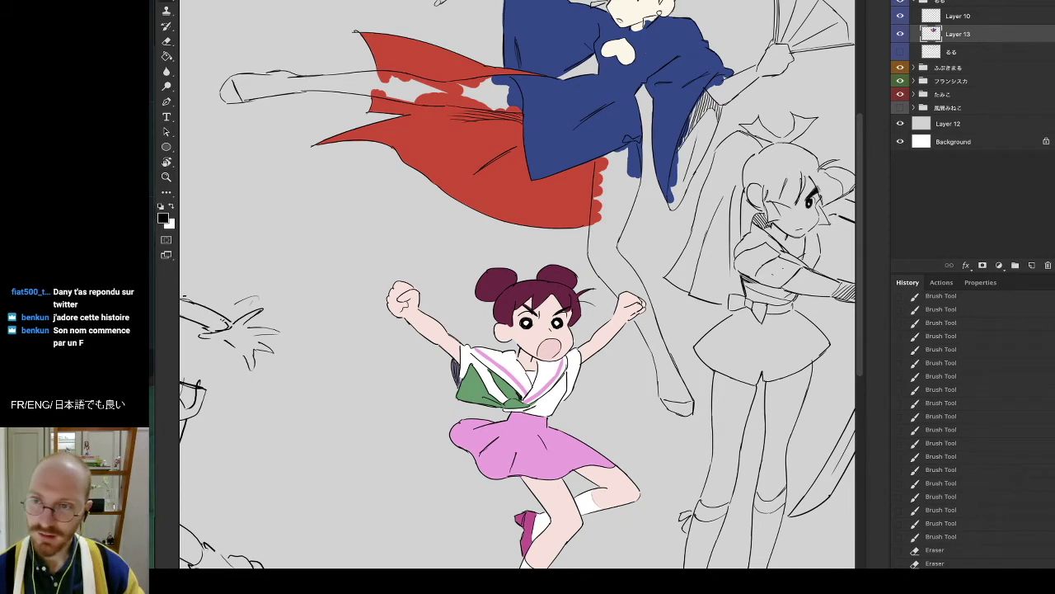
pyautogui.keyDown('alt'); pyautogui.click(625, 75); pyautogui.keyUp('alt')
pyautogui.keyDown('alt'); pyautogui.click(498, 127); pyautogui.keyUp('alt')
pyautogui.moveTo(712, 99); pyautogui.dragTo(694, 122)
pyautogui.moveTo(711, 92); pyautogui.dragTo(676, 163)
pyautogui.moveTo(686, 150); pyautogui.dragTo(675, 181)
pyautogui.moveTo(681, 157); pyautogui.dragTo(669, 200)
pyautogui.moveTo(676, 188); pyautogui.dragTo(672, 201)
pyautogui.moveTo(672, 199)
pyautogui.mouseDown()
pyautogui.moveTo(681, 180)
pyautogui.moveTo(666, 193)
pyautogui.mouseUp()
# Clean up the blue edge of the sleeve and fill the remaining gaps in its lining with red.
pyautogui.keyDown('alt'); pyautogui.click(668, 171); pyautogui.keyUp('alt')
pyautogui.moveTo(666, 190); pyautogui.dragTo(717, 106)
pyautogui.keyDown('alt'); pyautogui.click(677, 183); pyautogui.keyUp('alt')
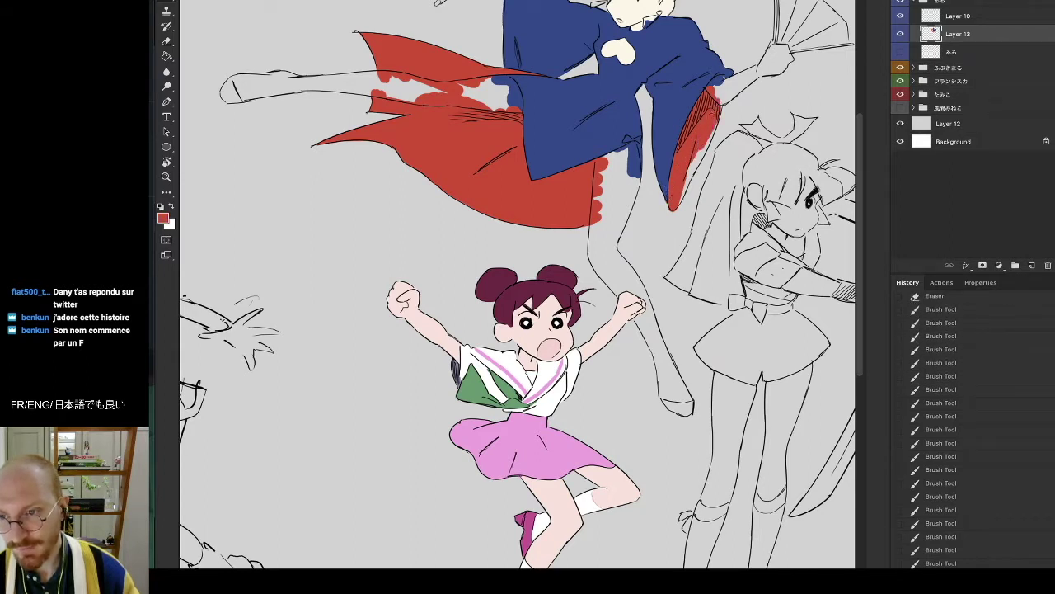
pyautogui.moveTo(689, 168); pyautogui.dragTo(714, 125)
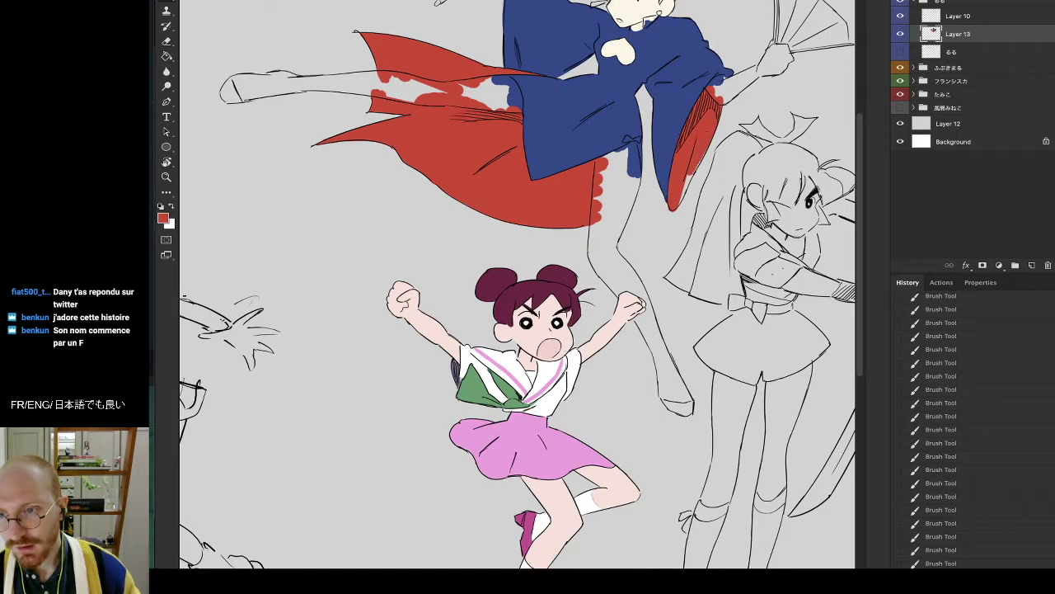
pyautogui.moveTo(685, 186); pyautogui.dragTo(694, 164)
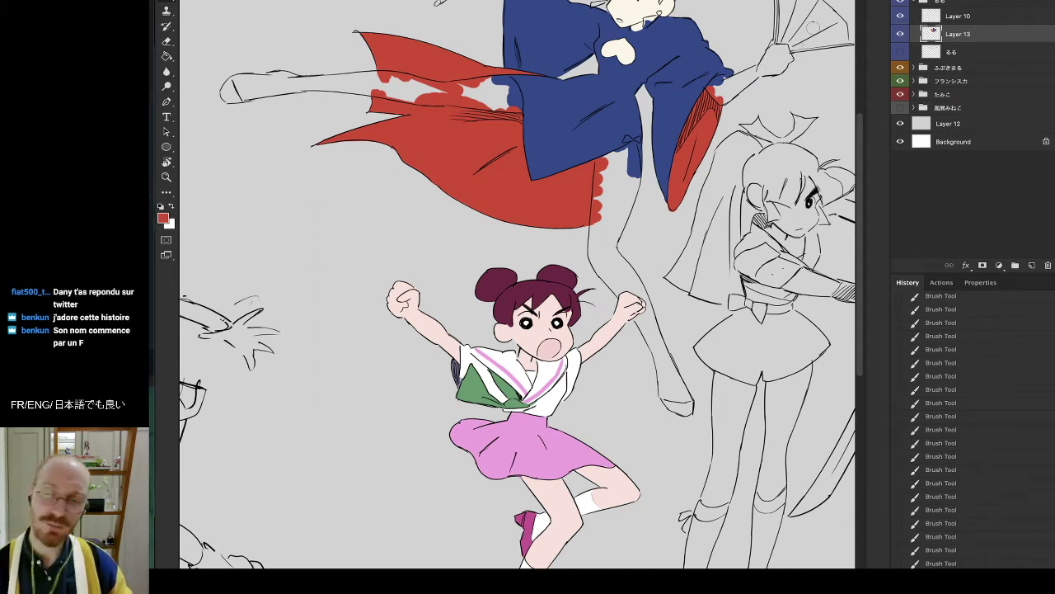
# Erase a small spot on Layer 10 near the fan-arm sleeve, and return to Layer 13.
pyautogui.click(933, 17)
pyautogui.press('e')
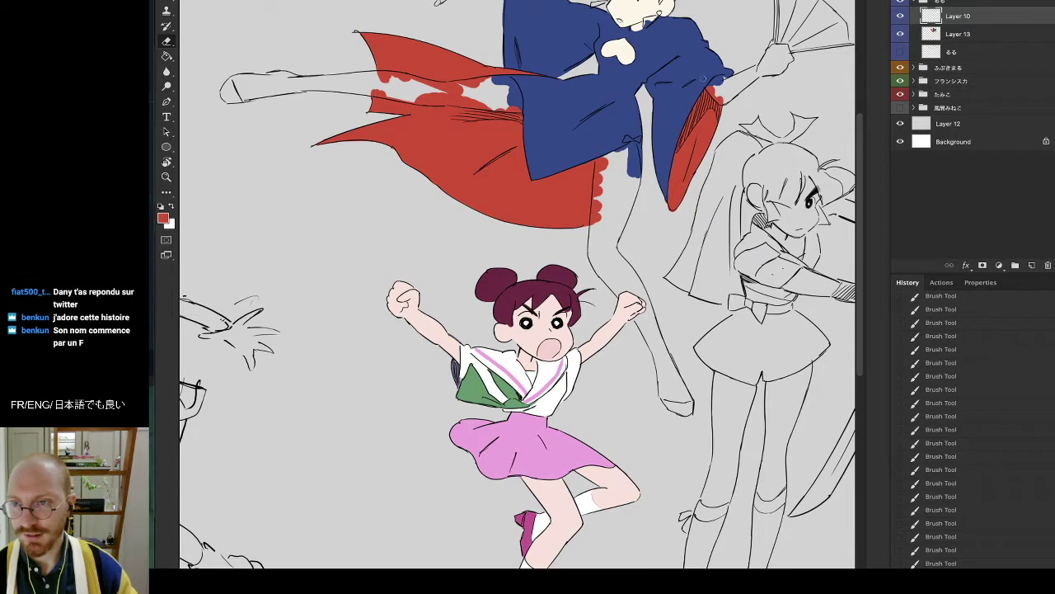
pyautogui.click(932, 34)
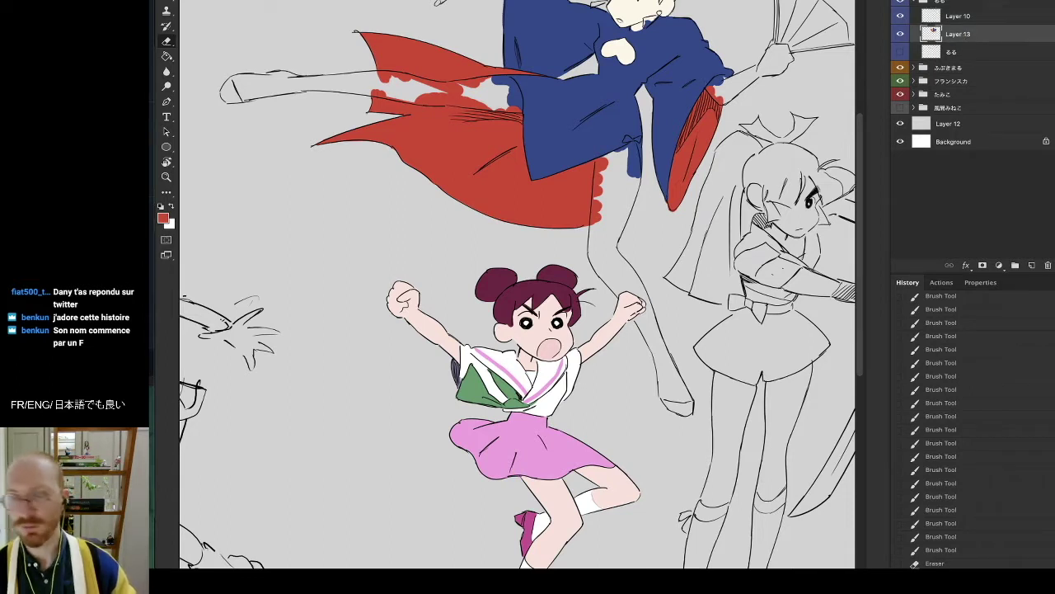
# Paint the extended leg between the two red skirt panels with the cream skin colour.
pyautogui.press('x')
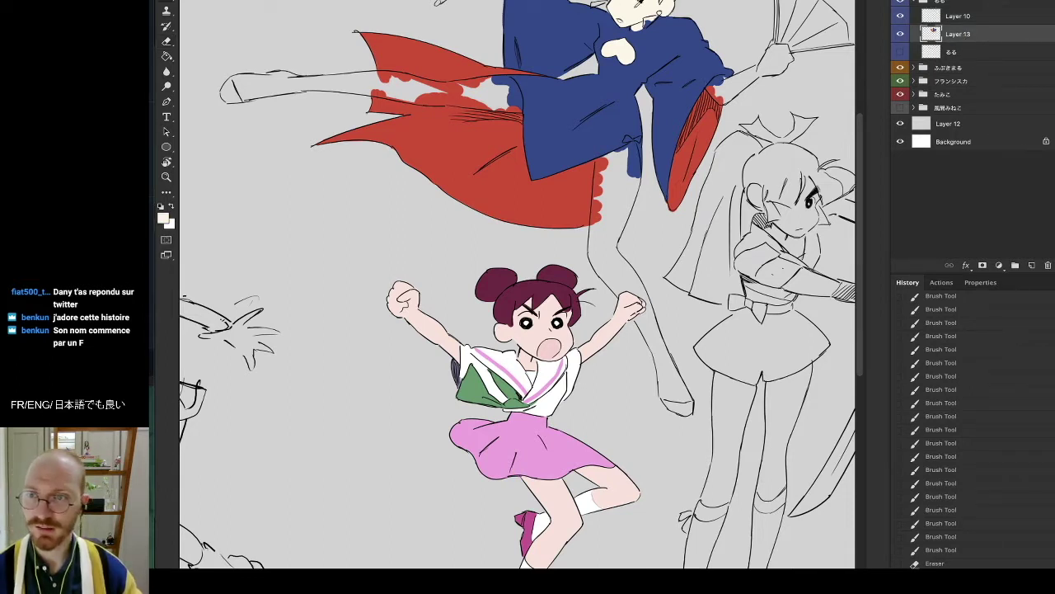
pyautogui.press('e')
pyautogui.press('r')
pyautogui.moveTo(543, 33)
pyautogui.mouseDown()
pyautogui.moveTo(511, 28)
pyautogui.moveTo(504, 15)
pyautogui.mouseUp()
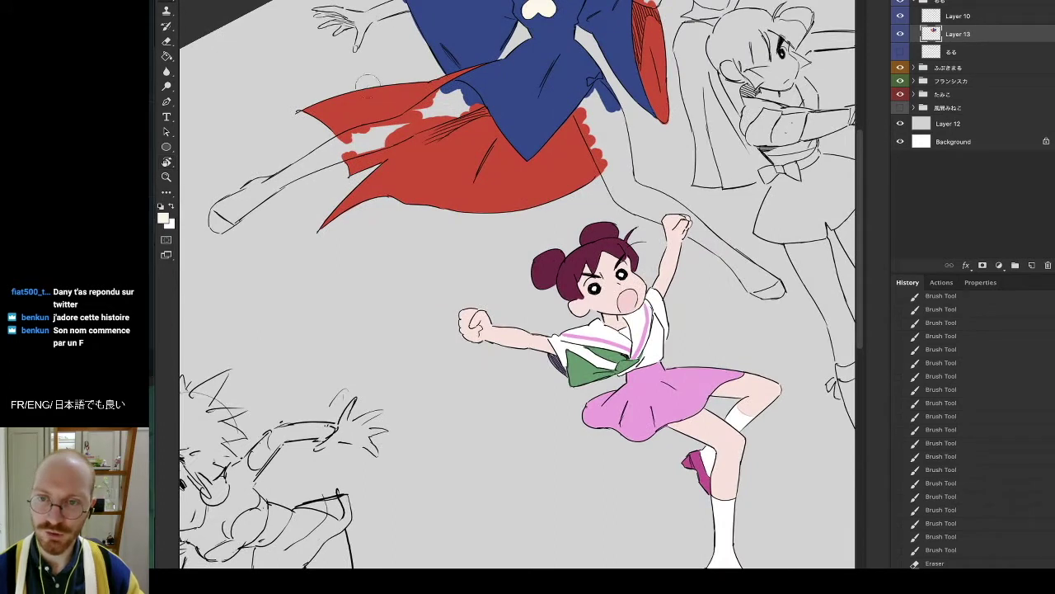
pyautogui.moveTo(336, 146)
pyautogui.mouseDown()
pyautogui.moveTo(407, 124)
pyautogui.moveTo(376, 120)
pyautogui.mouseUp()
pyautogui.keyDown('alt'); pyautogui.click(380, 111); pyautogui.keyUp('alt')
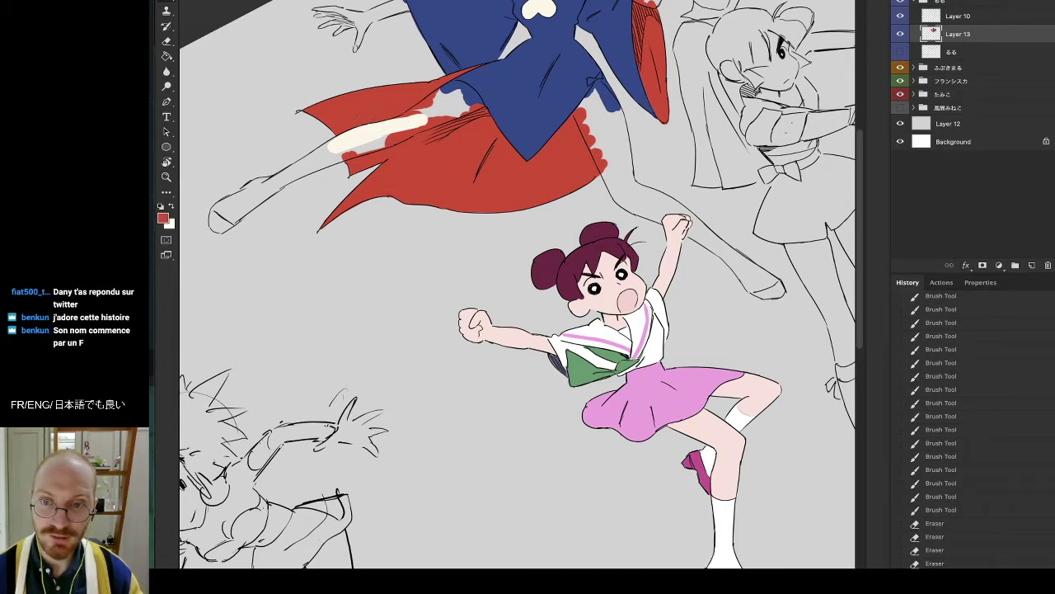
pyautogui.keyDown('alt'); pyautogui.click(368, 127); pyautogui.keyUp('alt')
pyautogui.moveTo(404, 130); pyautogui.dragTo(356, 143)
pyautogui.moveTo(358, 147)
pyautogui.mouseDown()
pyautogui.moveTo(418, 125)
pyautogui.moveTo(416, 115)
pyautogui.moveTo(399, 121)
pyautogui.moveTo(442, 96)
pyautogui.mouseUp()
# Fill the thigh of the extended leg with cream up to the hem of the blue robe.
pyautogui.click(940, 16)
pyautogui.press('e')
pyautogui.hotkey('alt', '[')
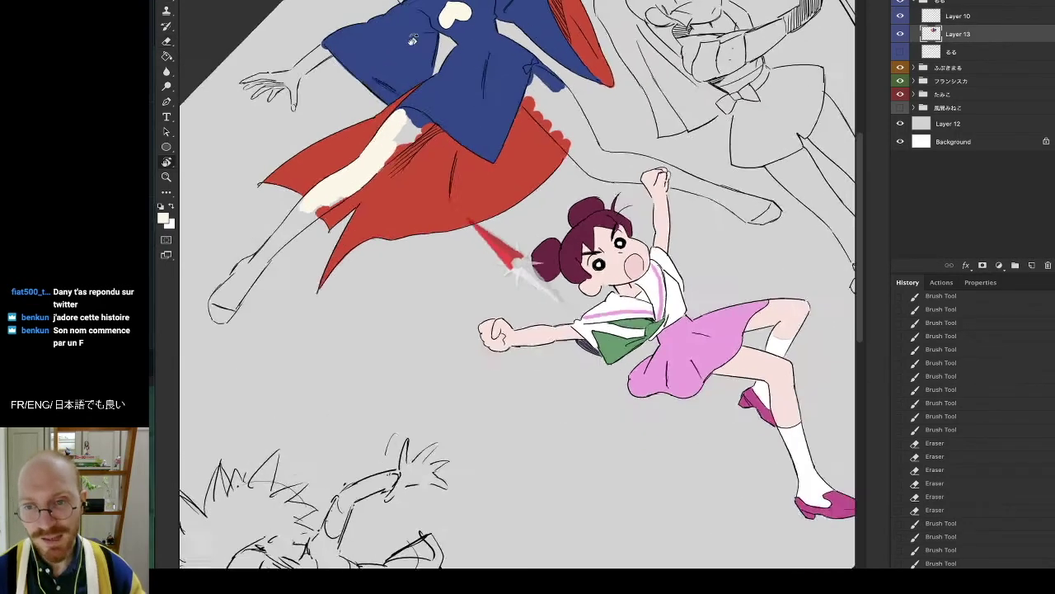
pyautogui.moveTo(413, 40); pyautogui.dragTo(371, 65)
pyautogui.moveTo(371, 168)
pyautogui.mouseDown()
pyautogui.moveTo(373, 183)
pyautogui.moveTo(371, 174)
pyautogui.mouseUp()
pyautogui.press('r')
pyautogui.moveTo(413, 70); pyautogui.dragTo(343, 130)
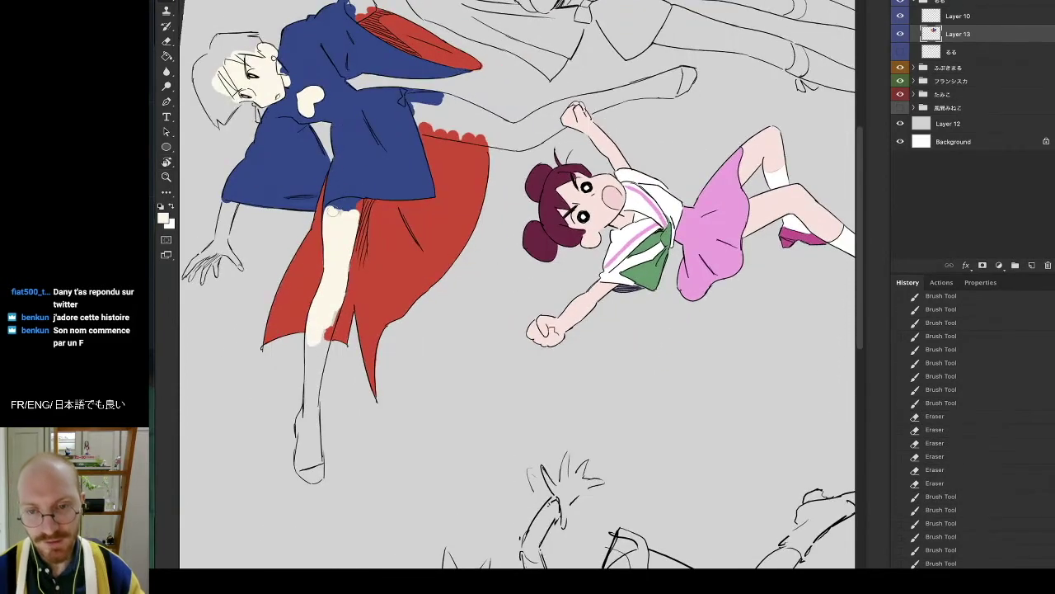
pyautogui.moveTo(339, 206)
pyautogui.mouseDown()
pyautogui.moveTo(331, 211)
pyautogui.moveTo(353, 203)
pyautogui.moveTo(354, 213)
pyautogui.moveTo(303, 426)
pyautogui.moveTo(560, 405)
pyautogui.mouseUp()
pyautogui.press('r')
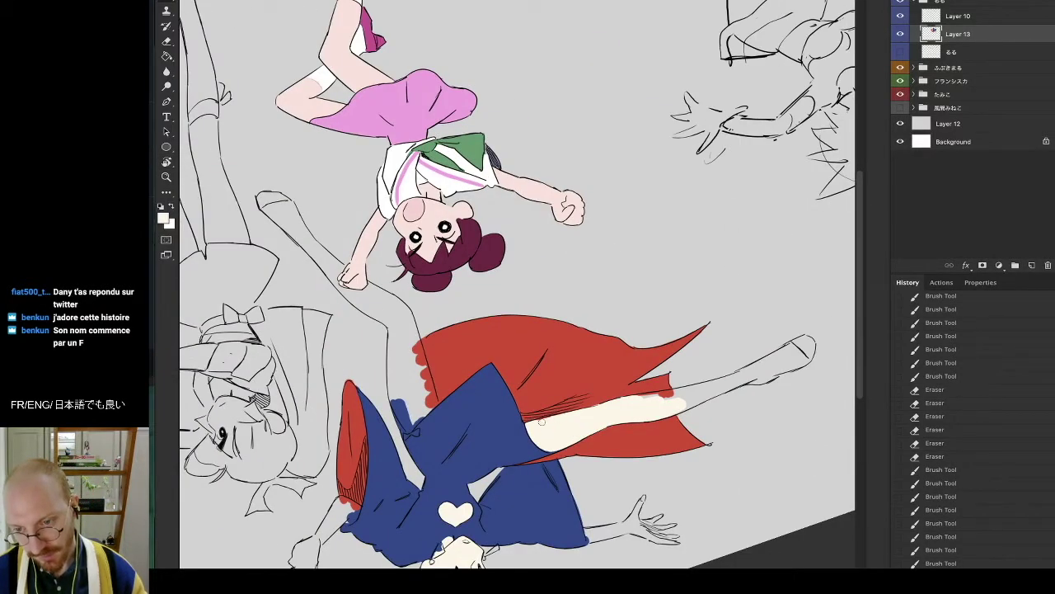
# Clean up the edge between the cream thigh and the skirt using the sampled red and cream.
pyautogui.click(551, 419)
pyautogui.press('r')
pyautogui.moveTo(632, 407)
pyautogui.mouseDown()
pyautogui.moveTo(404, 404)
pyautogui.moveTo(303, 115)
pyautogui.mouseUp()
pyautogui.keyDown('alt'); pyautogui.click(372, 201); pyautogui.keyUp('alt')
pyautogui.moveTo(372, 189); pyautogui.dragTo(368, 193)
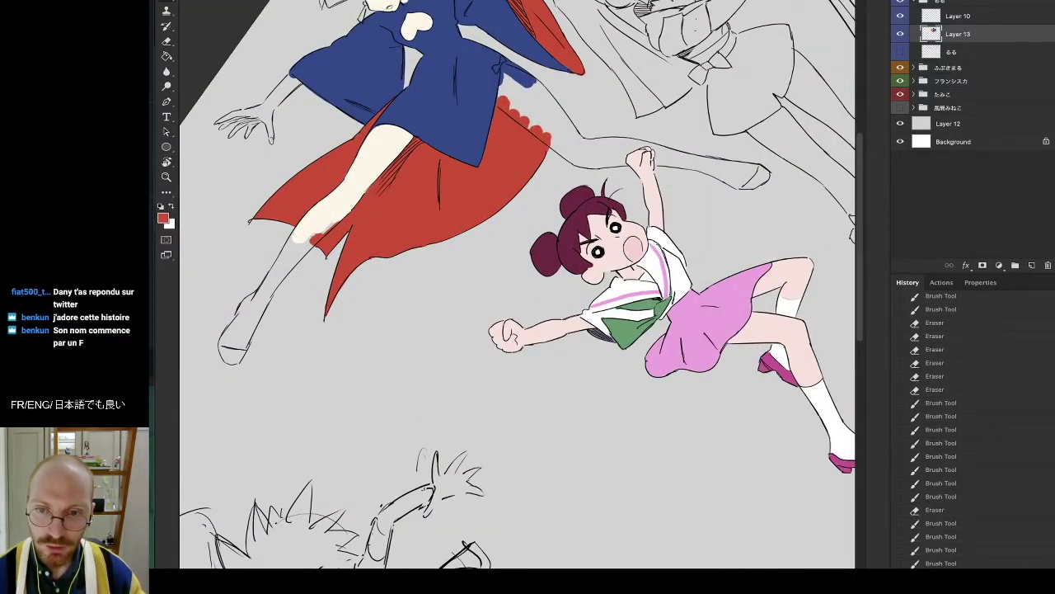
pyautogui.keyDown('alt'); pyautogui.click(375, 162); pyautogui.keyUp('alt')
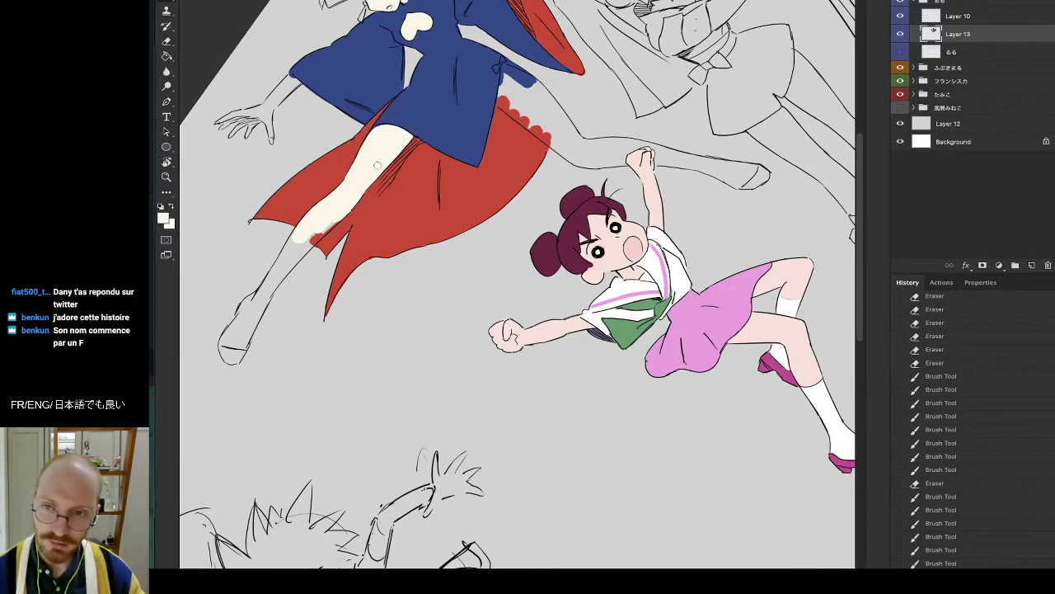
# Paint cream over the leg where it leaves the skirt hem, covering the red overspill inside its outline.
pyautogui.moveTo(308, 234); pyautogui.dragTo(295, 246)
pyautogui.moveTo(290, 247); pyautogui.dragTo(285, 254)
pyautogui.moveTo(291, 247)
pyautogui.mouseDown()
pyautogui.moveTo(273, 273)
pyautogui.moveTo(298, 237)
pyautogui.moveTo(283, 268)
pyautogui.moveTo(303, 251)
pyautogui.mouseUp()
pyautogui.moveTo(315, 239); pyautogui.dragTo(302, 247)
pyautogui.moveTo(299, 252); pyautogui.dragTo(336, 218)
pyautogui.moveTo(335, 218); pyautogui.dragTo(321, 229)
# Paint the lower leg and foot cream down to the shoe.
pyautogui.press('r')
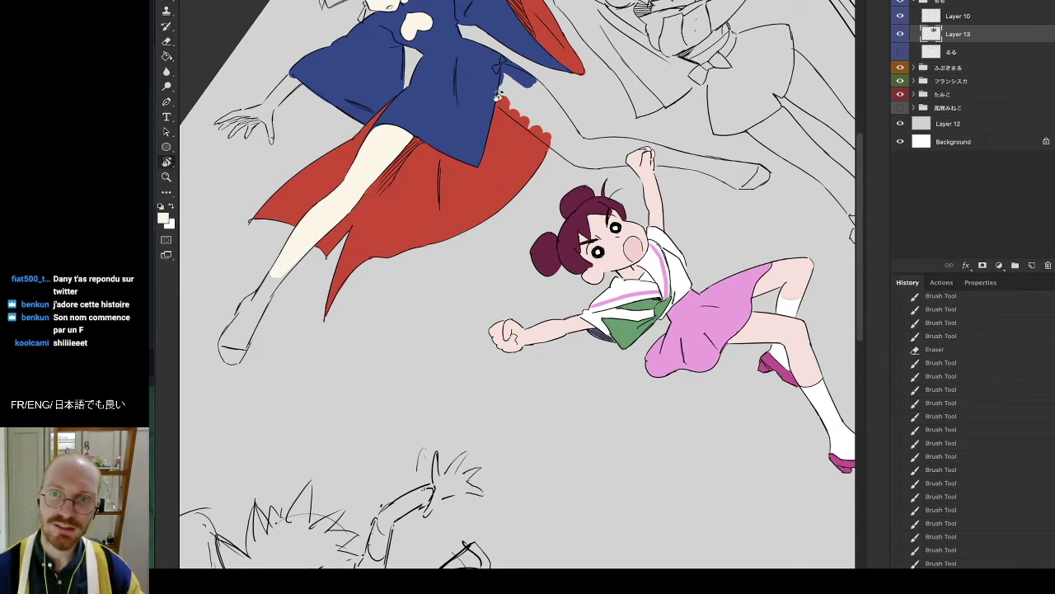
pyautogui.moveTo(499, 99); pyautogui.dragTo(555, 101)
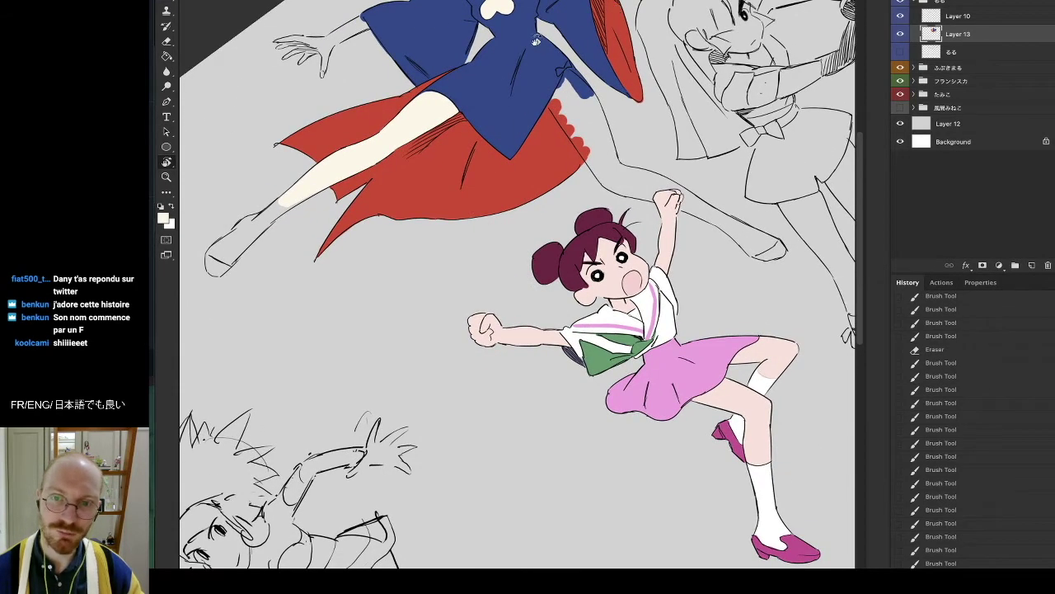
pyautogui.press('b')
pyautogui.moveTo(310, 179); pyautogui.dragTo(288, 201)
pyautogui.moveTo(307, 190)
pyautogui.mouseDown()
pyautogui.moveTo(329, 181)
pyautogui.moveTo(318, 186)
pyautogui.mouseUp()
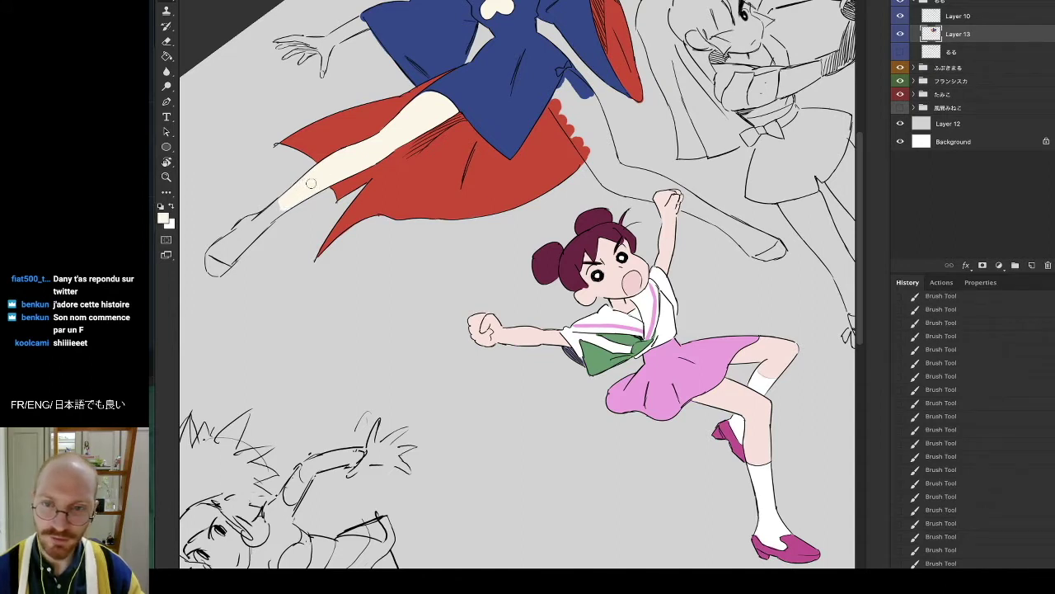
pyautogui.moveTo(251, 228)
pyautogui.mouseDown()
pyautogui.moveTo(220, 250)
pyautogui.moveTo(289, 197)
pyautogui.moveTo(244, 232)
pyautogui.mouseUp()
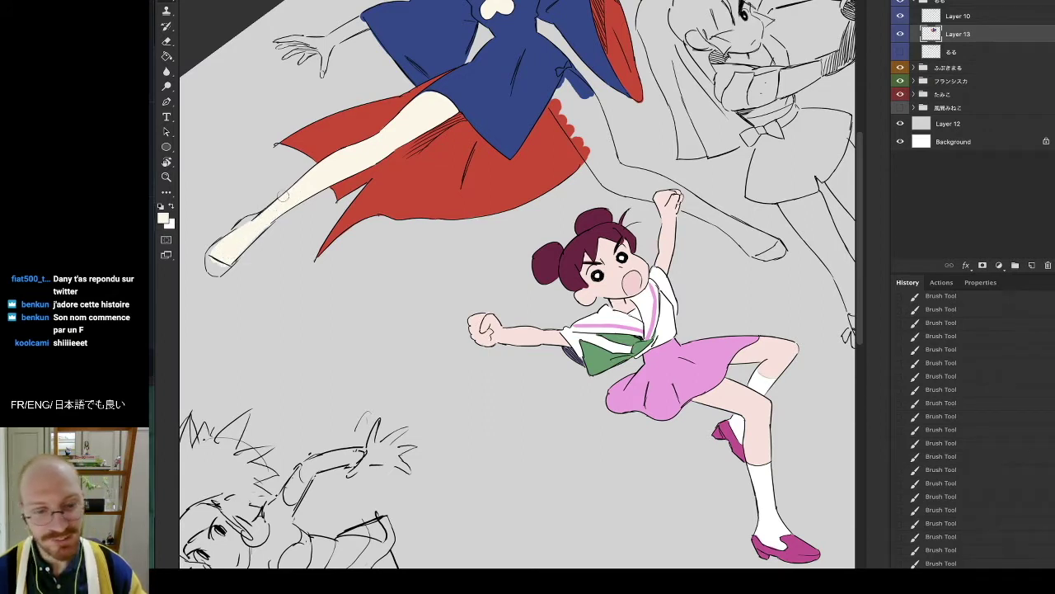
# Paint the toe and heel of the extended foot's shoe with the skirt's red.
pyautogui.keyDown('alt'); pyautogui.click(415, 163); pyautogui.keyUp('alt')
pyautogui.moveTo(215, 246); pyautogui.dragTo(212, 267)
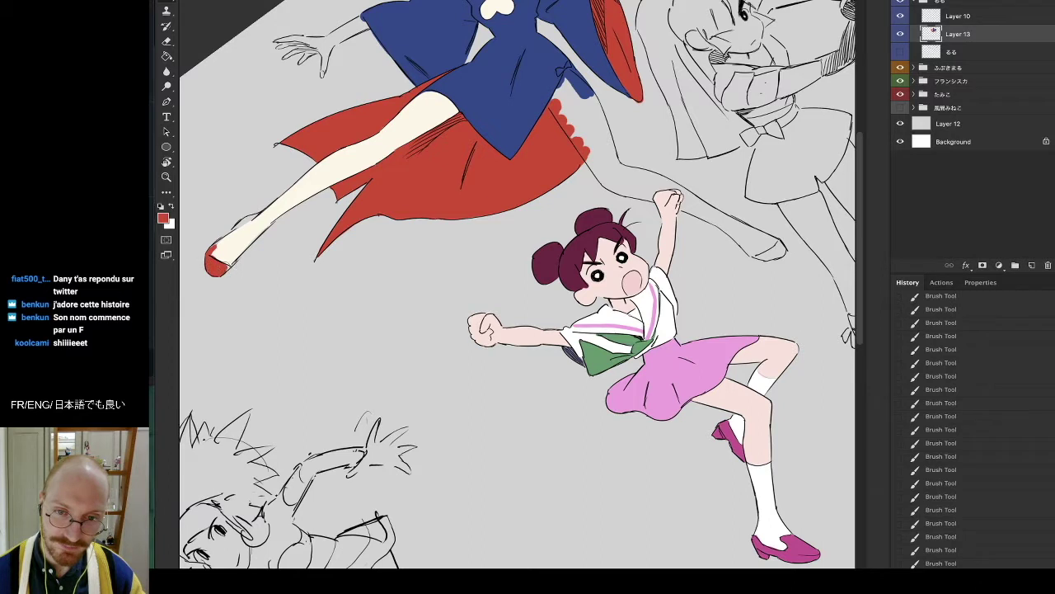
pyautogui.keyDown('alt'); pyautogui.click(225, 240); pyautogui.keyUp('alt')
pyautogui.keyDown('alt'); pyautogui.click(214, 259); pyautogui.keyUp('alt')
pyautogui.moveTo(241, 223)
pyautogui.mouseDown()
pyautogui.moveTo(234, 229)
pyautogui.moveTo(249, 218)
pyautogui.mouseUp()
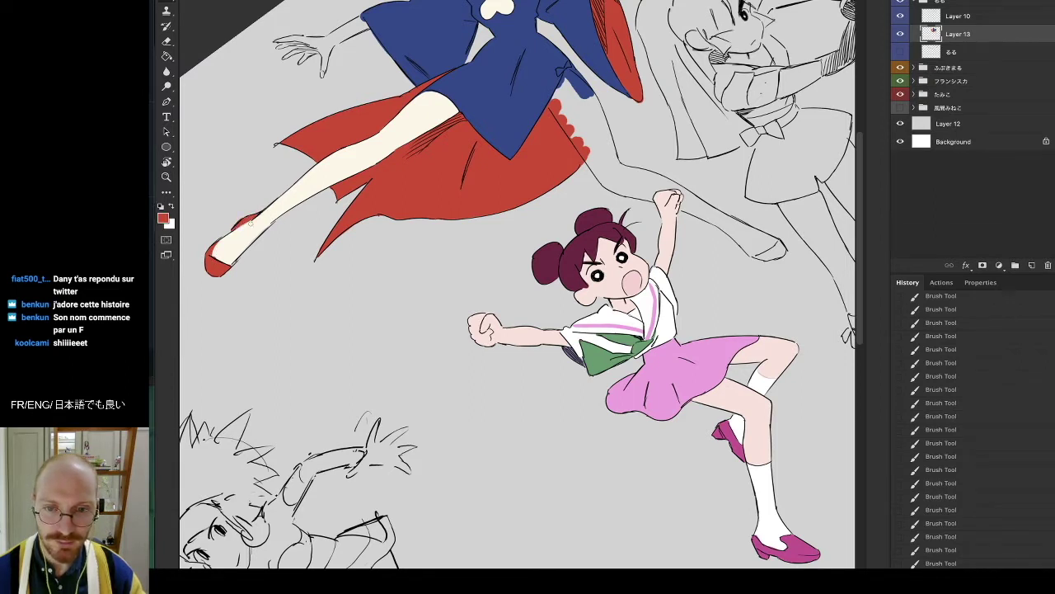
pyautogui.keyDown('alt'); pyautogui.click(238, 229); pyautogui.keyUp('alt')
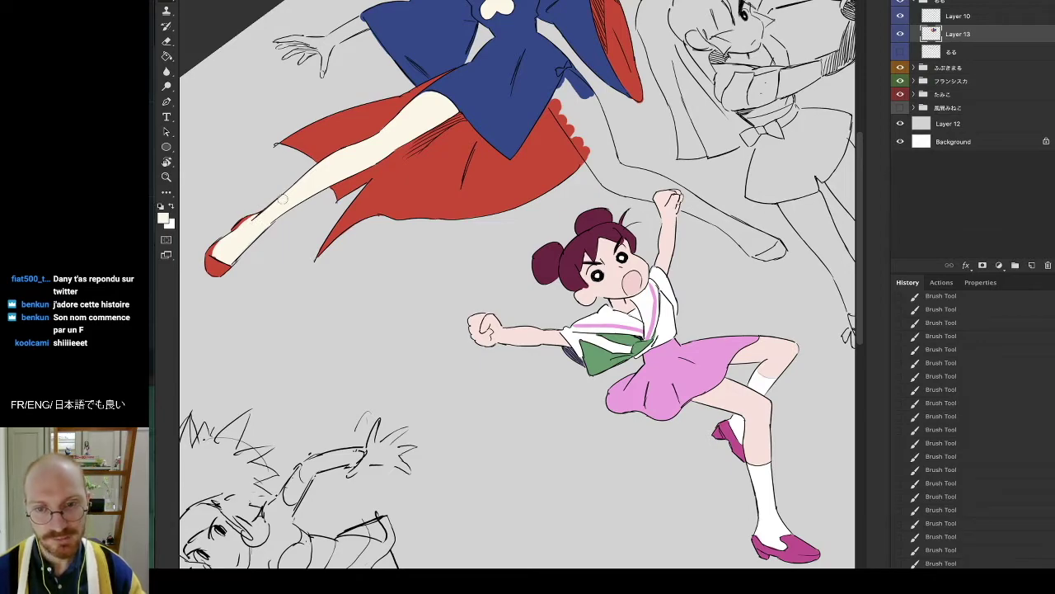
pyautogui.press('r')
pyautogui.moveTo(392, 128); pyautogui.dragTo(525, 110)
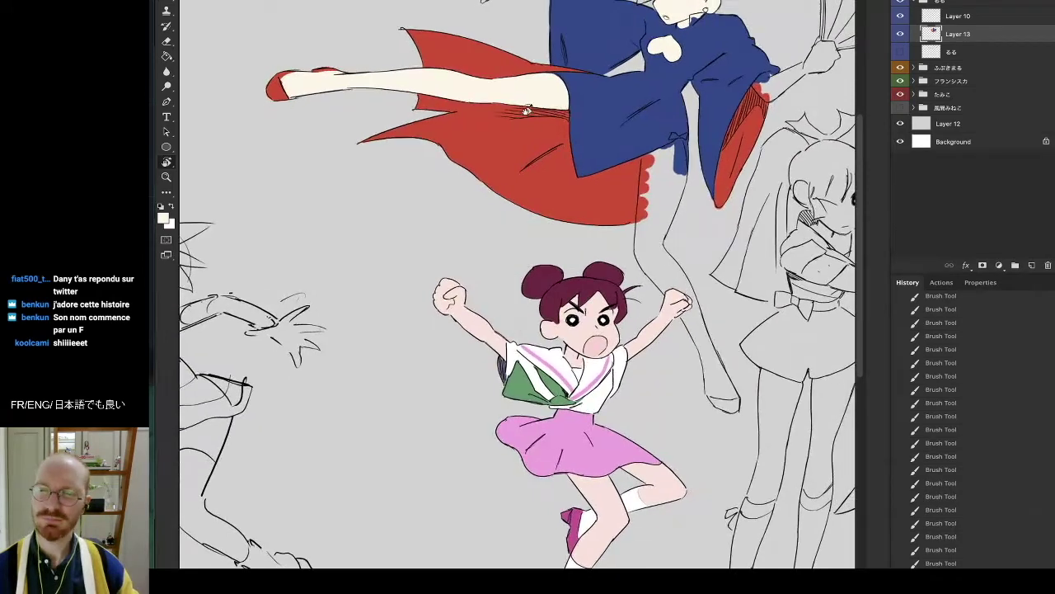
pyautogui.moveTo(571, 136)
pyautogui.mouseDown()
pyautogui.moveTo(445, 132)
pyautogui.moveTo(482, 126)
pyautogui.mouseUp()
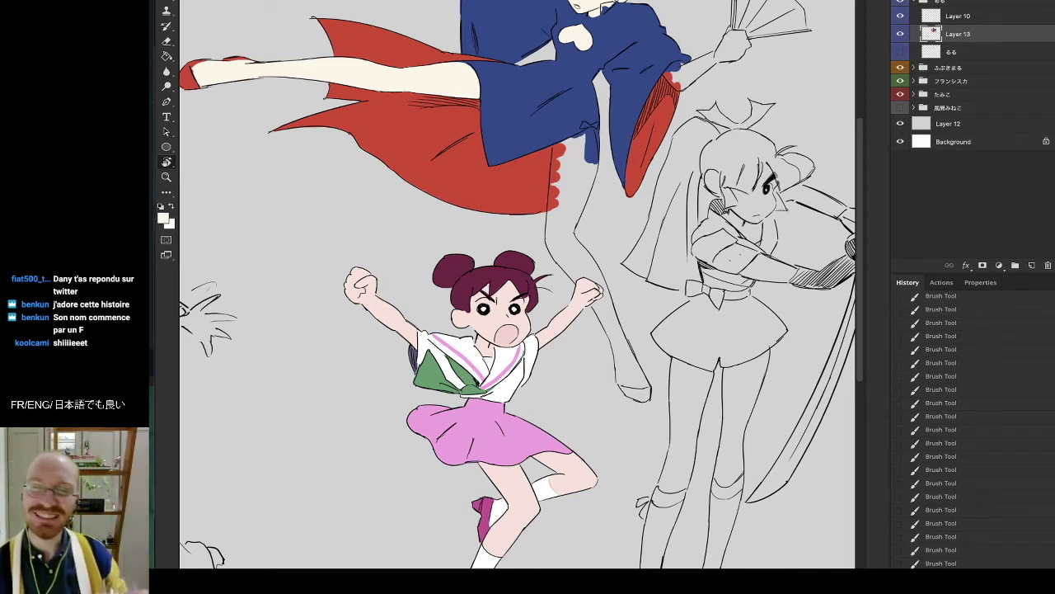
pyautogui.click(168, 177)
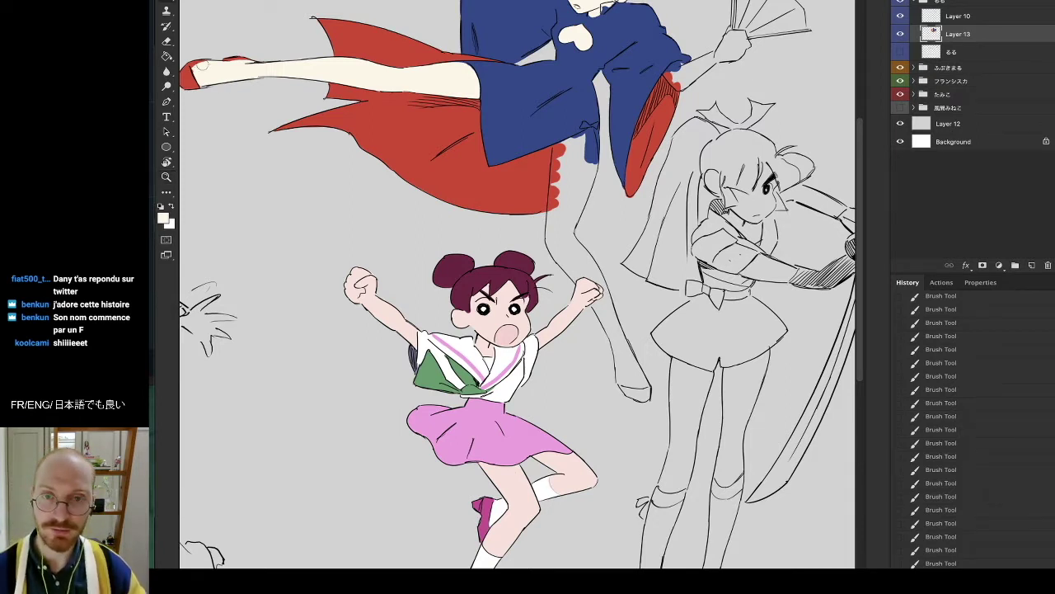
# Paint the second leg's thigh cream from below the robe hem to the knee, covering the scalloped red skirt edge.
pyautogui.keyDown('alt'); pyautogui.click(192, 74); pyautogui.keyUp('alt')
pyautogui.press('r')
pyautogui.moveTo(623, 37); pyautogui.dragTo(274, 354)
pyautogui.press('space')
pyautogui.moveTo(373, 352); pyautogui.dragTo(489, 212)
pyautogui.keyDown('alt'); pyautogui.click(422, 244); pyautogui.keyUp('alt')
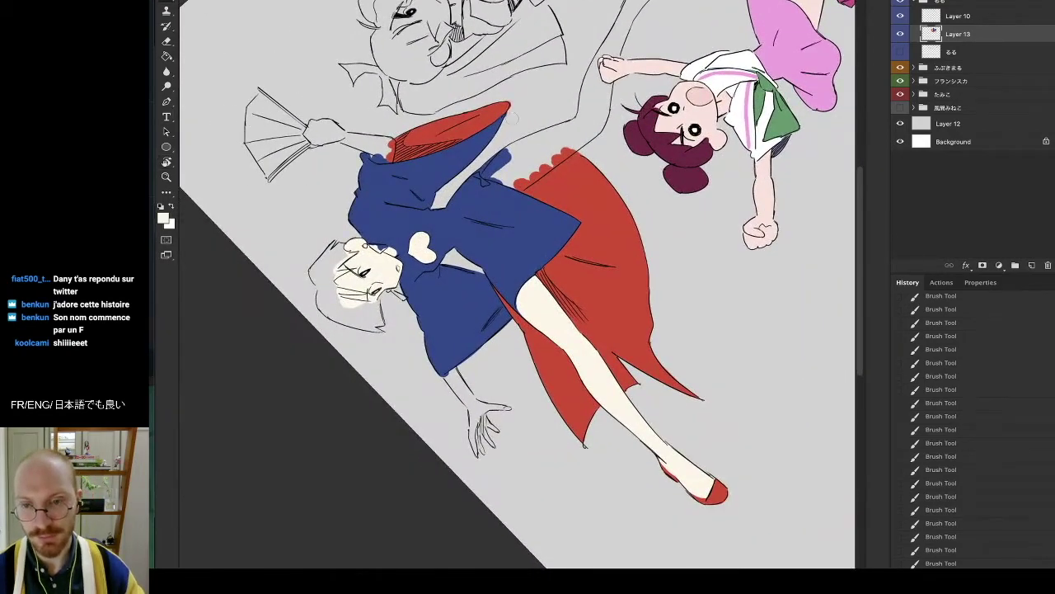
pyautogui.moveTo(517, 155)
pyautogui.mouseDown()
pyautogui.moveTo(495, 169)
pyautogui.moveTo(546, 139)
pyautogui.mouseUp()
pyautogui.keyDown('alt'); pyautogui.click(490, 184); pyautogui.keyUp('alt')
pyautogui.moveTo(496, 156)
pyautogui.mouseDown()
pyautogui.moveTo(490, 163)
pyautogui.moveTo(500, 155)
pyautogui.mouseUp()
pyautogui.keyDown('alt'); pyautogui.click(504, 155); pyautogui.keyUp('alt')
pyautogui.moveTo(500, 155)
pyautogui.mouseDown()
pyautogui.moveTo(569, 127)
pyautogui.moveTo(536, 140)
pyautogui.moveTo(564, 130)
pyautogui.moveTo(528, 169)
pyautogui.moveTo(569, 147)
pyautogui.moveTo(544, 173)
pyautogui.moveTo(587, 126)
pyautogui.mouseUp()
# Cover the red left on the second thigh below the hem with cream and tidy the hem edge with the robe's blue.
pyautogui.press('r')
pyautogui.moveTo(551, 323)
pyautogui.mouseDown()
pyautogui.moveTo(573, 226)
pyautogui.moveTo(499, 208)
pyautogui.moveTo(577, 255)
pyautogui.moveTo(563, 228)
pyautogui.mouseUp()
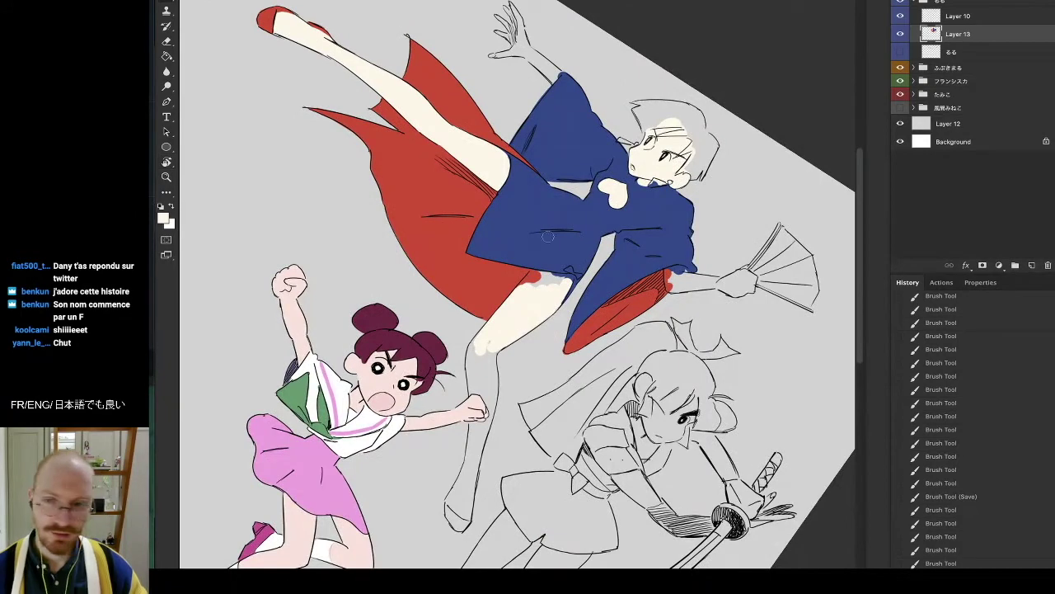
pyautogui.moveTo(536, 274)
pyautogui.mouseDown()
pyautogui.moveTo(528, 280)
pyautogui.moveTo(557, 279)
pyautogui.mouseUp()
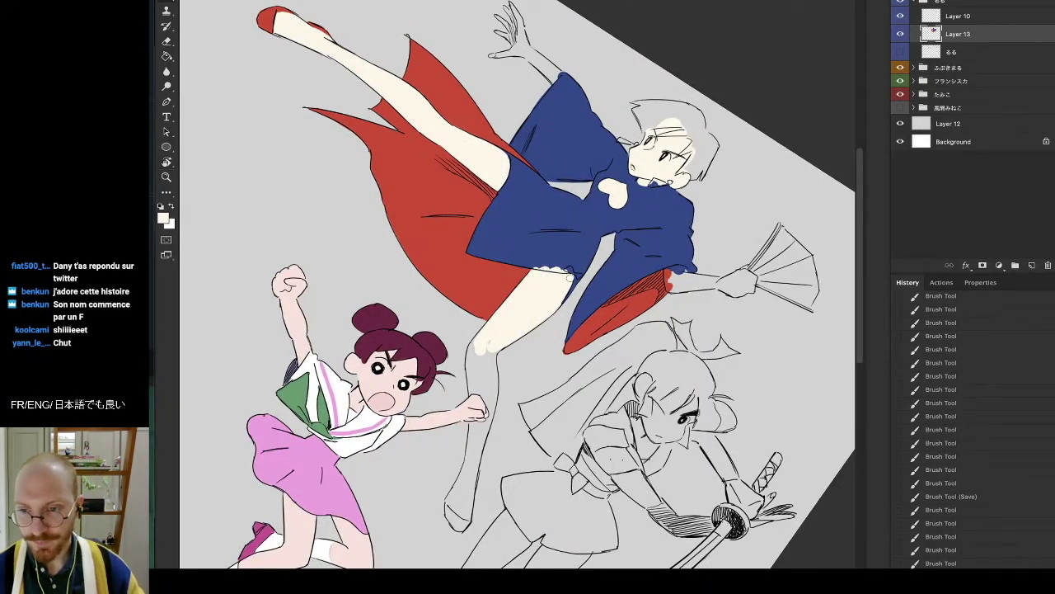
pyautogui.press('r')
pyautogui.moveTo(577, 272); pyautogui.dragTo(555, 214)
pyautogui.press('b')
pyautogui.keyDown('alt'); pyautogui.click(553, 234); pyautogui.keyUp('alt')
pyautogui.moveTo(527, 261)
pyautogui.mouseDown()
pyautogui.moveTo(569, 258)
pyautogui.moveTo(478, 240)
pyautogui.mouseUp()
pyautogui.press('b')
# Paint the second leg cream from the knee down to the foot, erasing the overspill outside its outline.
pyautogui.keyDown('alt'); pyautogui.click(582, 202); pyautogui.keyUp('alt')
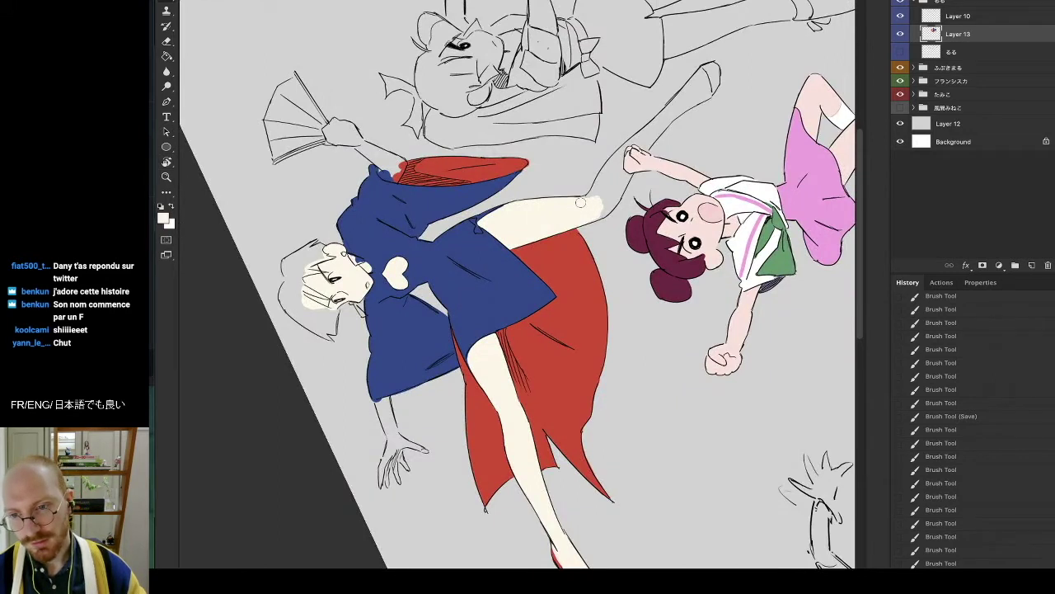
pyautogui.moveTo(579, 201)
pyautogui.mouseDown()
pyautogui.moveTo(609, 188)
pyautogui.moveTo(595, 174)
pyautogui.moveTo(612, 168)
pyautogui.moveTo(586, 189)
pyautogui.moveTo(606, 201)
pyautogui.moveTo(590, 215)
pyautogui.moveTo(621, 171)
pyautogui.moveTo(612, 191)
pyautogui.mouseUp()
pyautogui.press('e')
pyautogui.press('b')
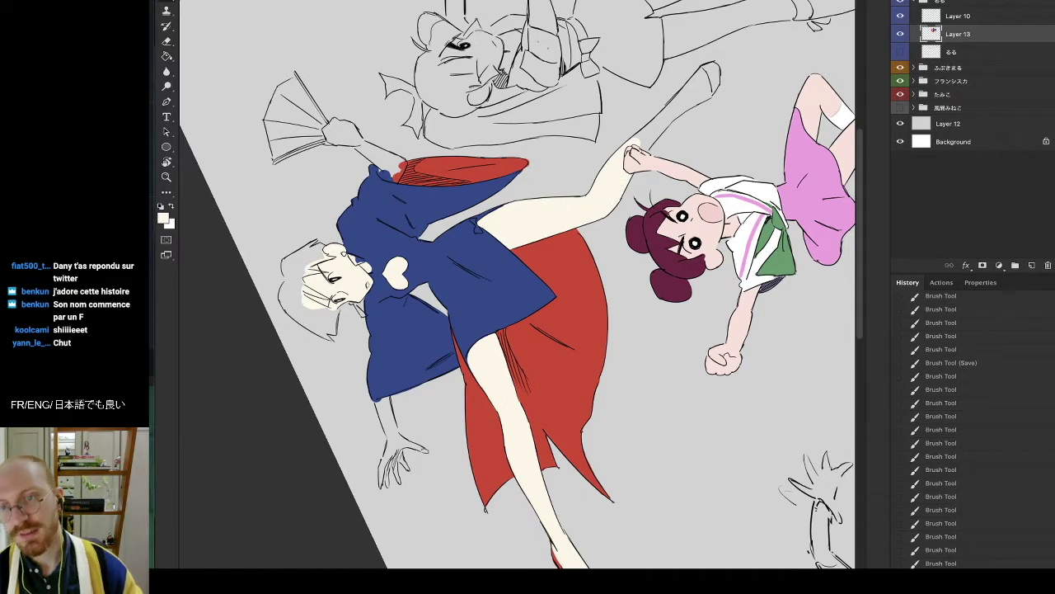
pyautogui.moveTo(657, 136)
pyautogui.mouseDown()
pyautogui.moveTo(642, 138)
pyautogui.moveTo(702, 71)
pyautogui.moveTo(699, 81)
pyautogui.mouseUp()
pyautogui.moveTo(636, 140); pyautogui.dragTo(704, 80)
pyautogui.press('e')
pyautogui.press('b')
# Paint the toe of the second foot's shoe with the skirt's red and touch up its edges.
pyautogui.keyDown('alt'); pyautogui.click(590, 339); pyautogui.keyUp('alt')
pyautogui.press('r')
pyautogui.moveTo(708, 5); pyautogui.dragTo(245, 242)
pyautogui.moveTo(252, 194); pyautogui.dragTo(242, 199)
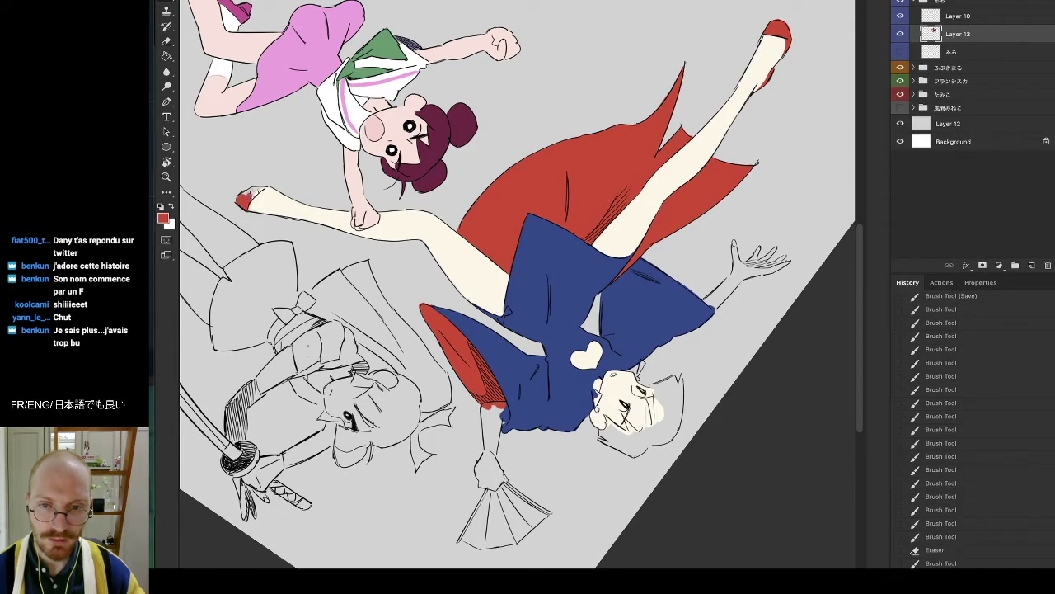
pyautogui.moveTo(252, 197); pyautogui.dragTo(249, 201)
pyautogui.moveTo(257, 191); pyautogui.dragTo(252, 201)
pyautogui.moveTo(262, 189)
pyautogui.mouseDown()
pyautogui.moveTo(229, 351)
pyautogui.moveTo(341, 396)
pyautogui.moveTo(330, 373)
pyautogui.mouseUp()
pyautogui.press('r')
pyautogui.press('x')
pyautogui.moveTo(319, 442); pyautogui.dragTo(318, 444)
pyautogui.moveTo(318, 443); pyautogui.dragTo(329, 433)
# Paint the small bow at the robe's hem red and tidy its outline with the sampled blue and cream.
pyautogui.press('r')
pyautogui.moveTo(470, 282)
pyautogui.mouseDown()
pyautogui.moveTo(388, 289)
pyautogui.moveTo(314, 340)
pyautogui.moveTo(568, 355)
pyautogui.moveTo(539, 373)
pyautogui.moveTo(551, 315)
pyautogui.mouseUp()
pyautogui.moveTo(591, 262); pyautogui.dragTo(607, 284)
pyautogui.keyDown('alt'); pyautogui.click(500, 289); pyautogui.keyUp('alt')
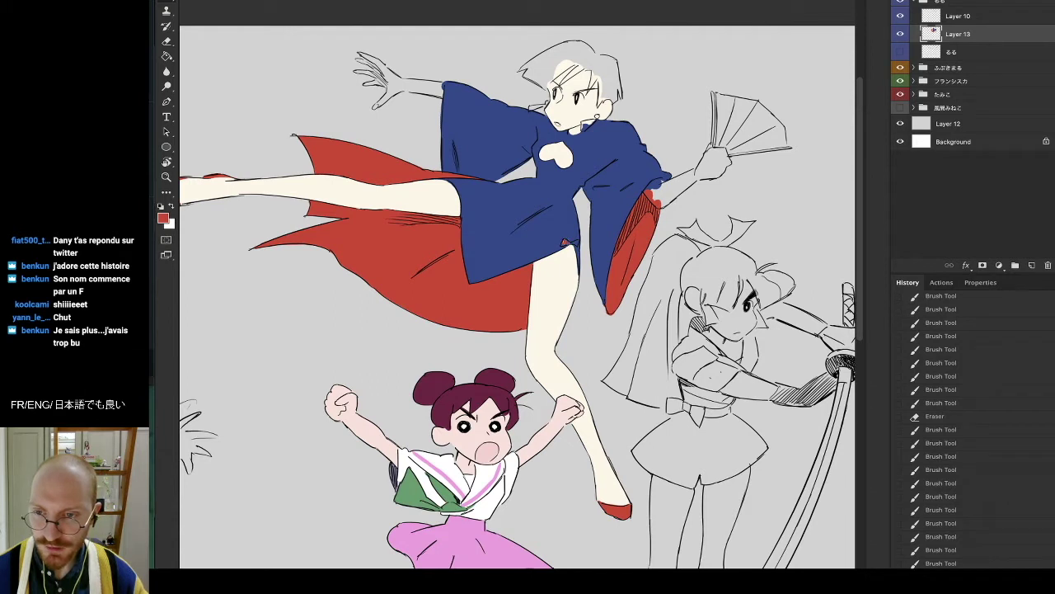
pyautogui.moveTo(566, 242); pyautogui.dragTo(576, 244)
pyautogui.keyDown('alt'); pyautogui.click(571, 249); pyautogui.keyUp('alt')
pyautogui.keyDown('alt'); pyautogui.click(564, 243); pyautogui.keyUp('alt')
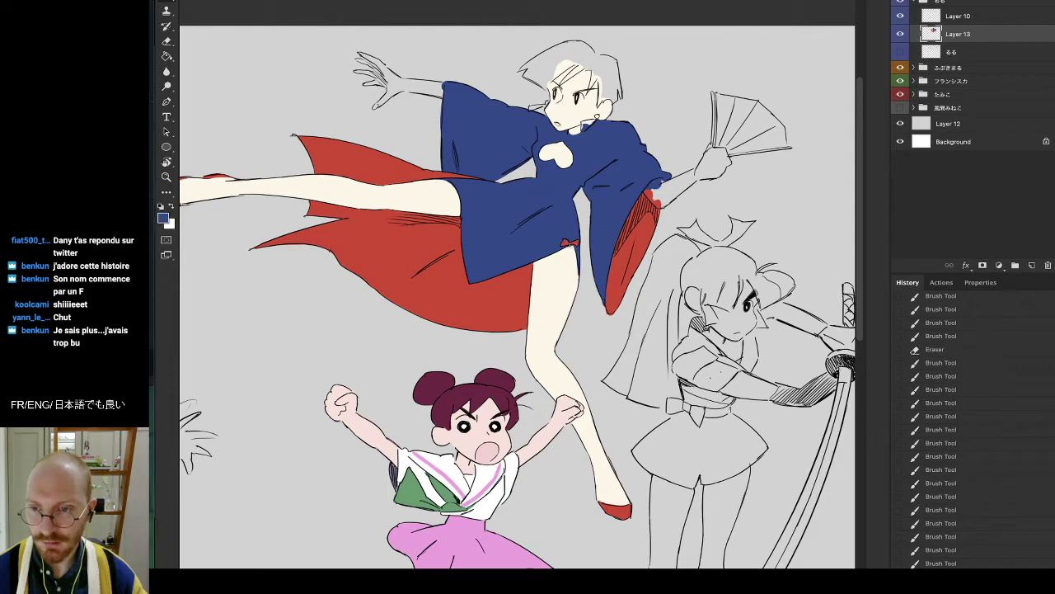
pyautogui.keyDown('alt'); pyautogui.click(571, 247); pyautogui.keyUp('alt')
pyautogui.moveTo(570, 247); pyautogui.dragTo(574, 245)
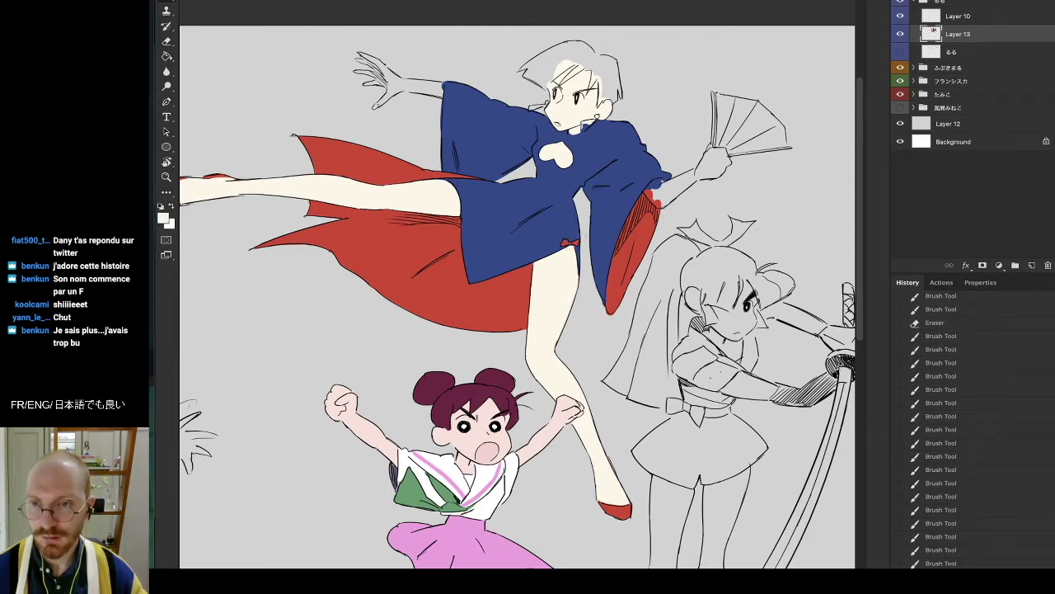
# Set the foreground colour to a darker shade of the skirt's red for shadows.
pyautogui.press('r')
pyautogui.moveTo(626, 183); pyautogui.dragTo(716, 121)
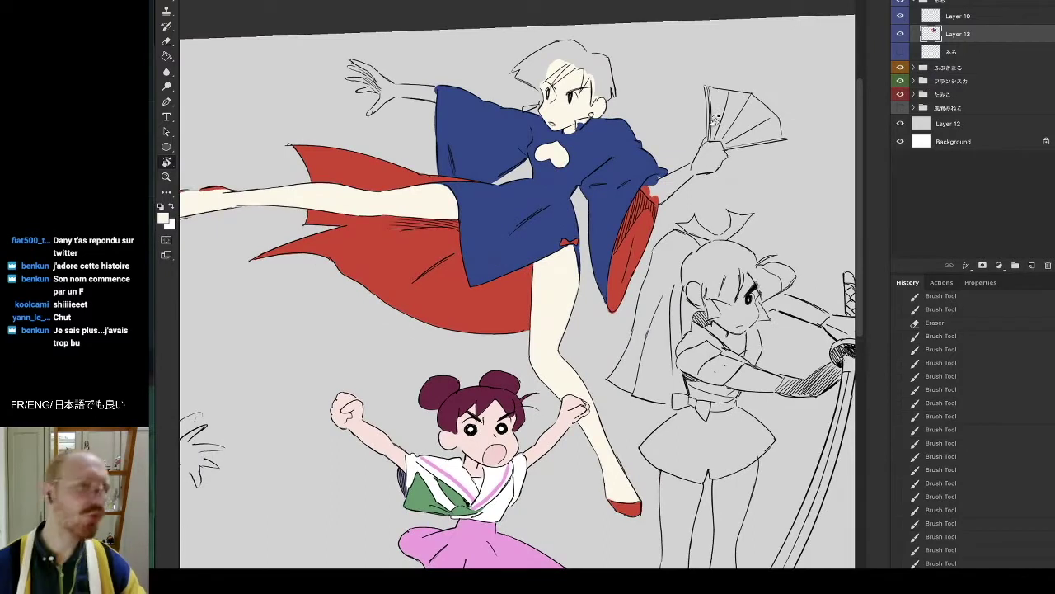
pyautogui.click(164, 219)
pyautogui.click(488, 300)
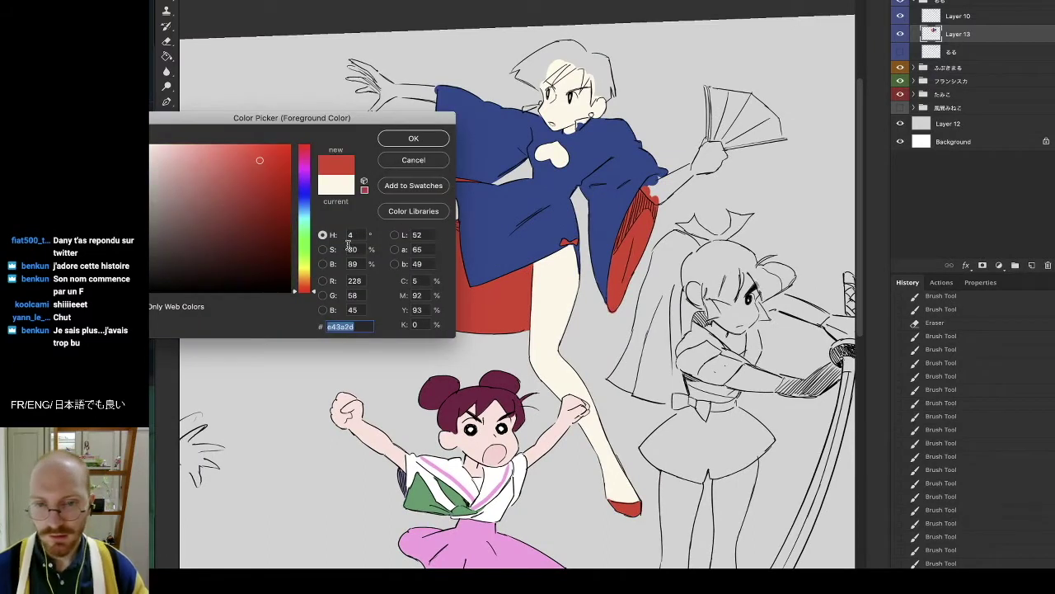
pyautogui.click(257, 183)
pyautogui.click(259, 195)
pyautogui.click(396, 140)
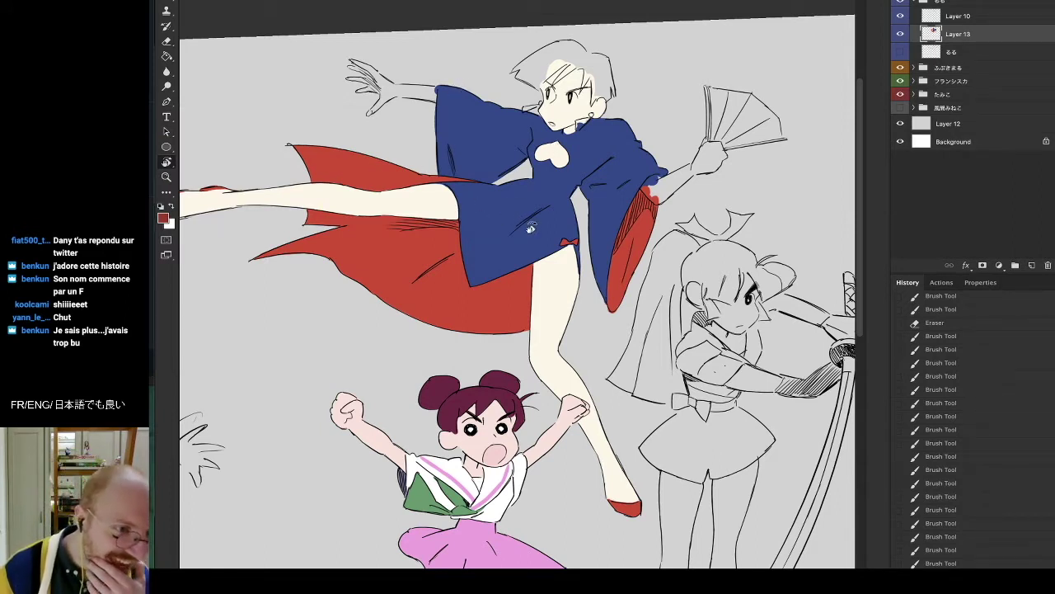
# Paint a dark red shadow over the hatched skirt area beneath the extended leg and tidy its border with the robe.
pyautogui.moveTo(527, 221); pyautogui.dragTo(540, 211)
pyautogui.moveTo(506, 264); pyautogui.dragTo(498, 160)
pyautogui.moveTo(500, 70); pyautogui.dragTo(445, 53)
pyautogui.moveTo(354, 162); pyautogui.dragTo(338, 169)
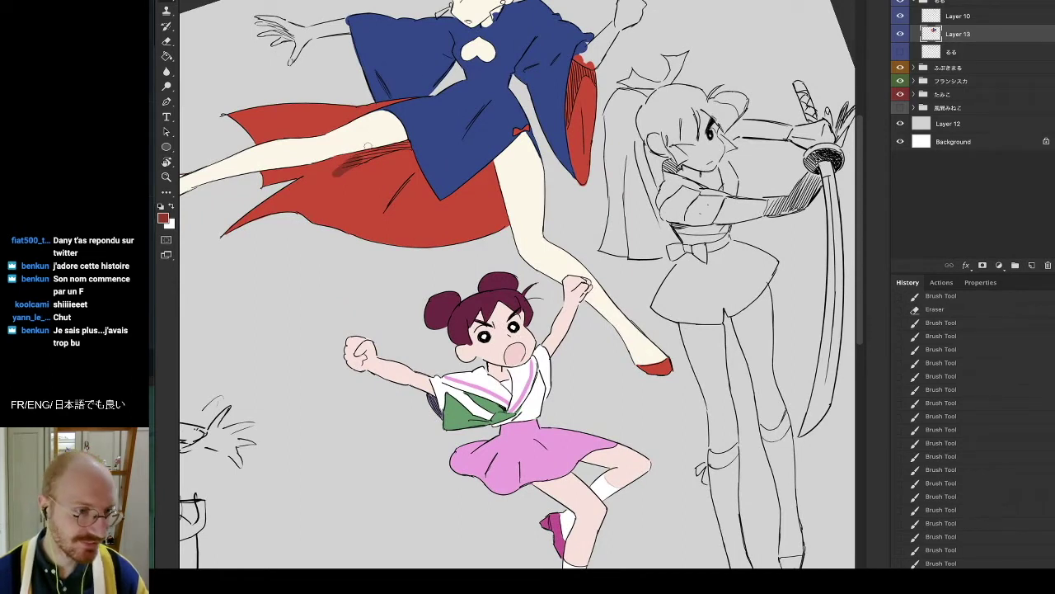
pyautogui.moveTo(362, 159)
pyautogui.mouseDown()
pyautogui.moveTo(334, 170)
pyautogui.moveTo(370, 159)
pyautogui.mouseUp()
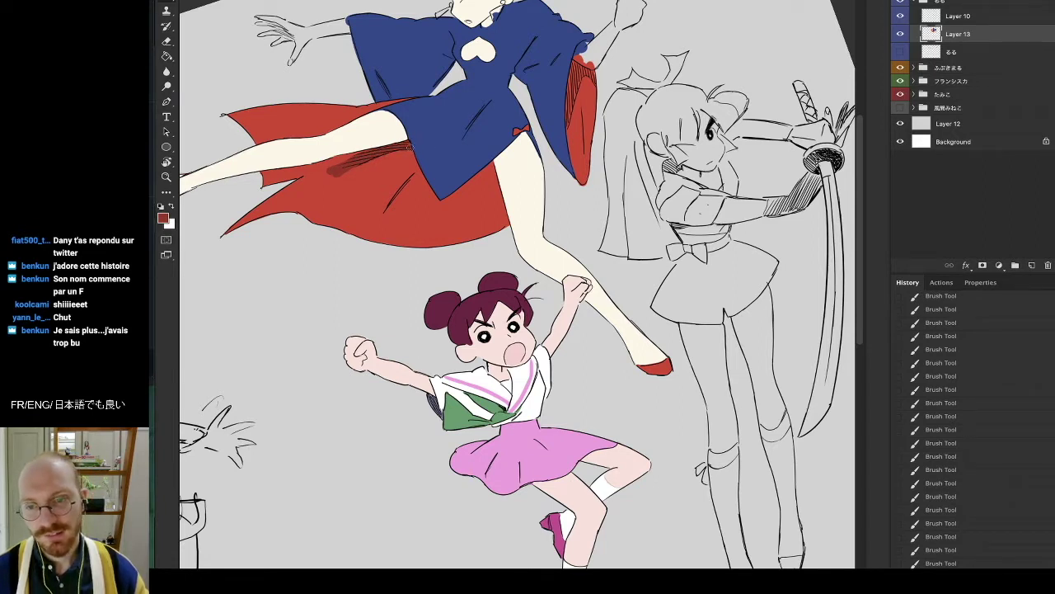
pyautogui.keyDown('alt'); pyautogui.click(408, 154); pyautogui.keyUp('alt')
pyautogui.keyDown('alt'); pyautogui.click(415, 146); pyautogui.keyUp('alt')
pyautogui.keyDown('alt'); pyautogui.click(340, 169); pyautogui.keyUp('alt')
# Paint the hatched area of the red sleeve lining dark red, correcting its edge with the base red.
pyautogui.press('r')
pyautogui.moveTo(601, 53); pyautogui.dragTo(688, 9)
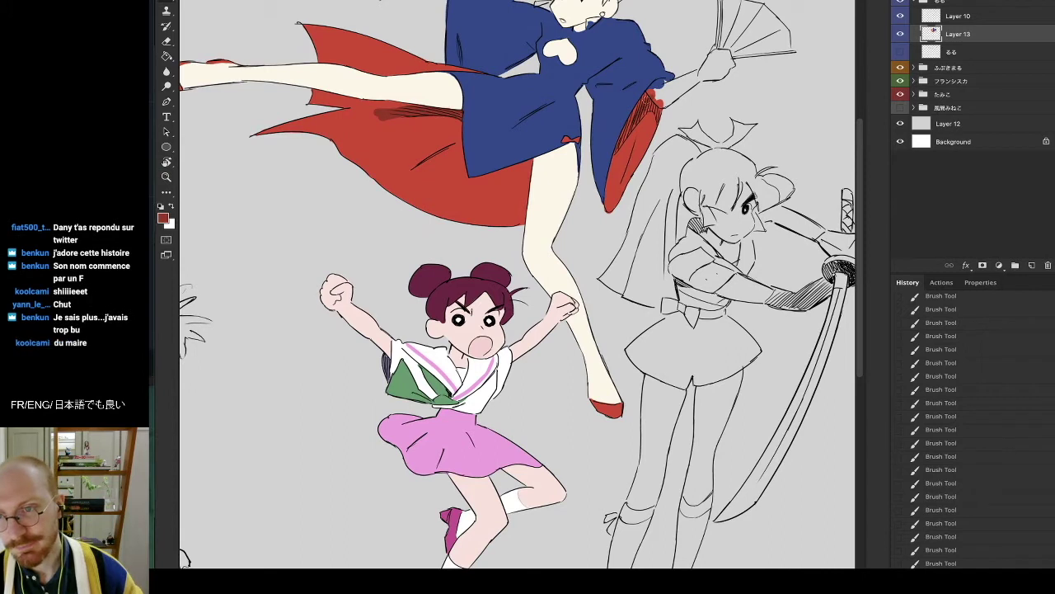
pyautogui.moveTo(628, 127); pyautogui.dragTo(614, 161)
pyautogui.moveTo(650, 102)
pyautogui.mouseDown()
pyautogui.moveTo(636, 121)
pyautogui.moveTo(651, 127)
pyautogui.mouseUp()
pyautogui.keyDown('alt'); pyautogui.click(616, 133); pyautogui.keyUp('alt')
pyautogui.keyDown('alt'); pyautogui.click(634, 138); pyautogui.keyUp('alt')
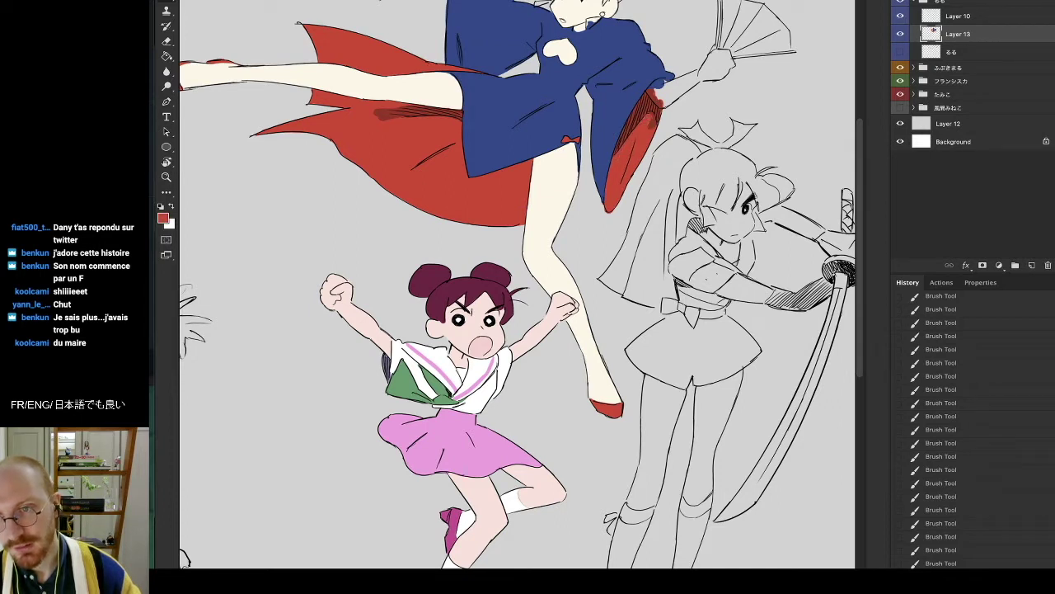
pyautogui.keyDown('alt'); pyautogui.click(662, 104); pyautogui.keyUp('alt')
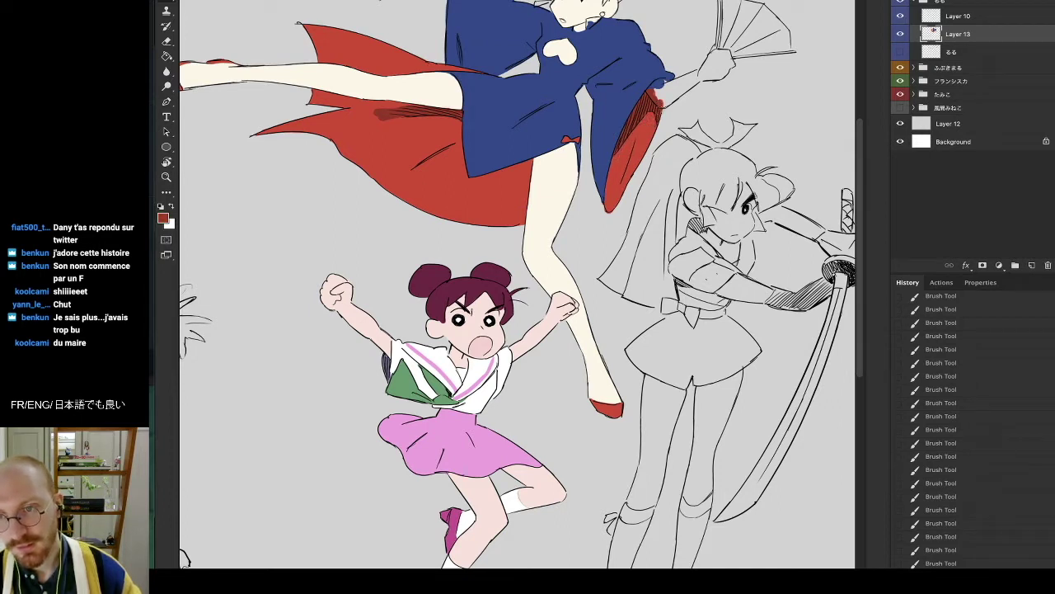
# Extend the skirt's dark red shadow below the extended leg and fade its end into the base red with a soft brush.
pyautogui.press('r')
pyautogui.moveTo(384, 127)
pyautogui.mouseDown()
pyautogui.moveTo(346, 139)
pyautogui.moveTo(326, 183)
pyautogui.mouseUp()
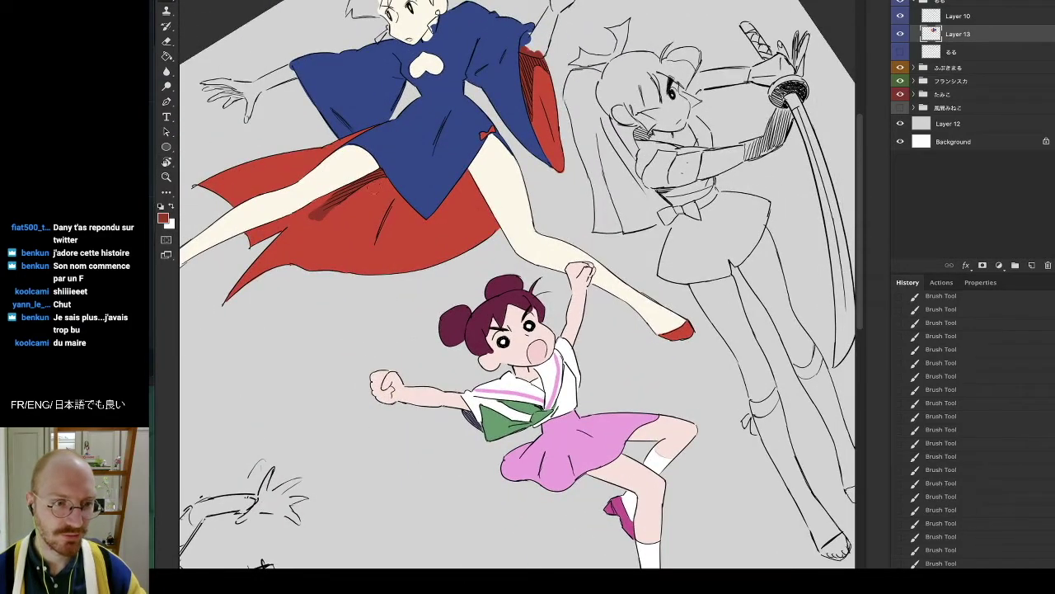
pyautogui.moveTo(325, 212)
pyautogui.mouseDown()
pyautogui.moveTo(305, 228)
pyautogui.moveTo(333, 206)
pyautogui.mouseUp()
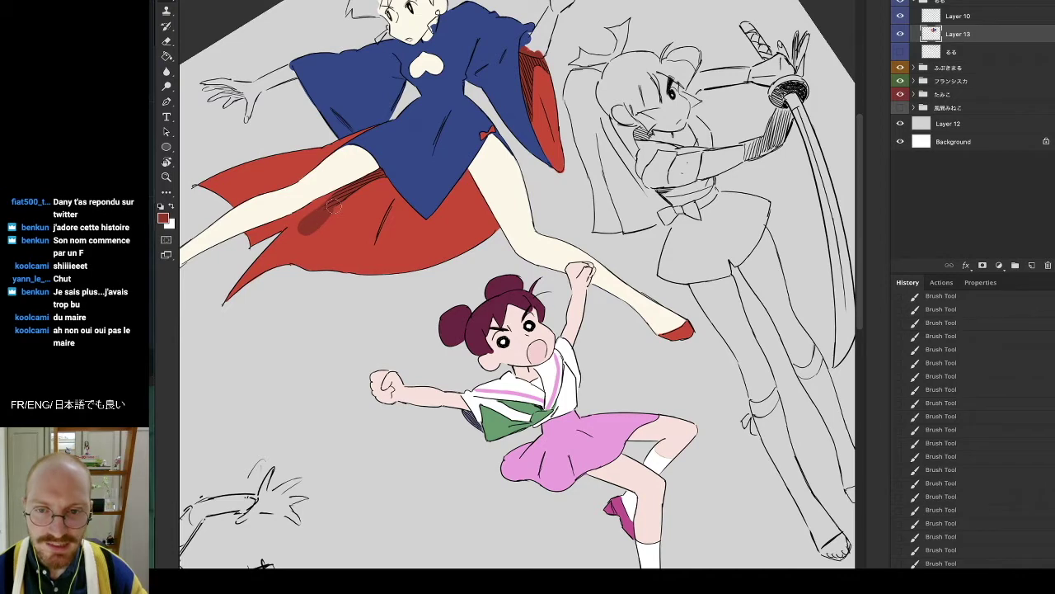
pyautogui.rightClick(464, 168)
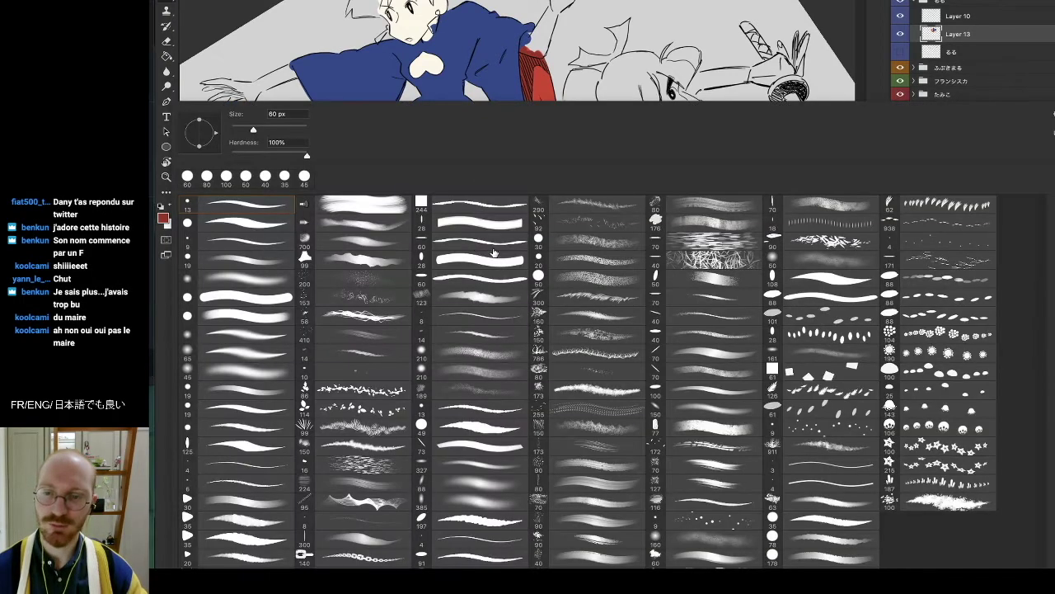
pyautogui.click(237, 278)
pyautogui.click(286, 86)
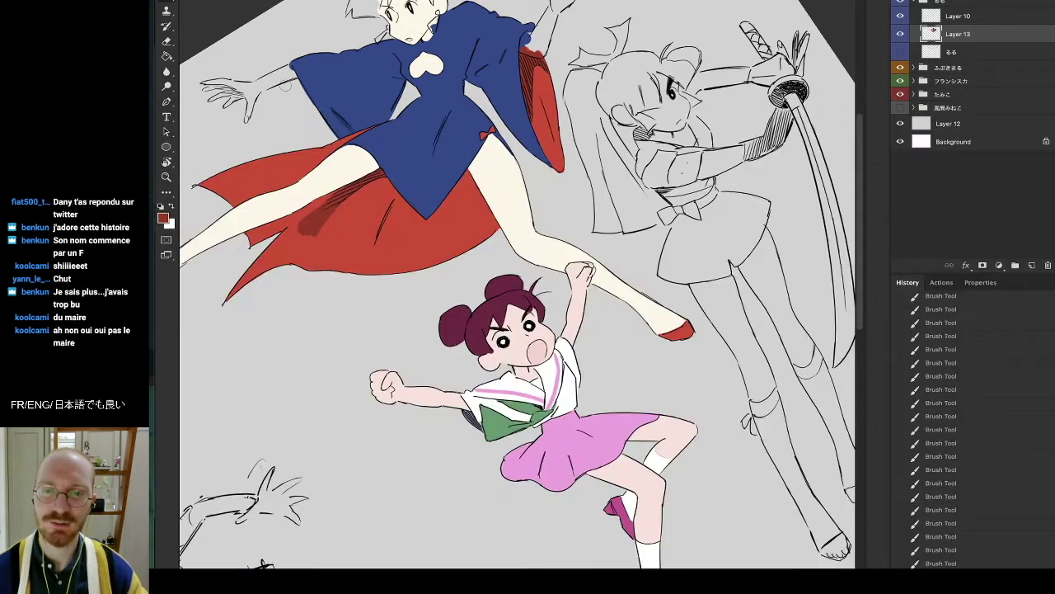
pyautogui.keyDown('alt'); pyautogui.click(341, 247); pyautogui.keyUp('alt')
pyautogui.moveTo(317, 234)
pyautogui.mouseDown()
pyautogui.moveTo(300, 232)
pyautogui.moveTo(316, 212)
pyautogui.moveTo(324, 168)
pyautogui.mouseUp()
pyautogui.press('r')
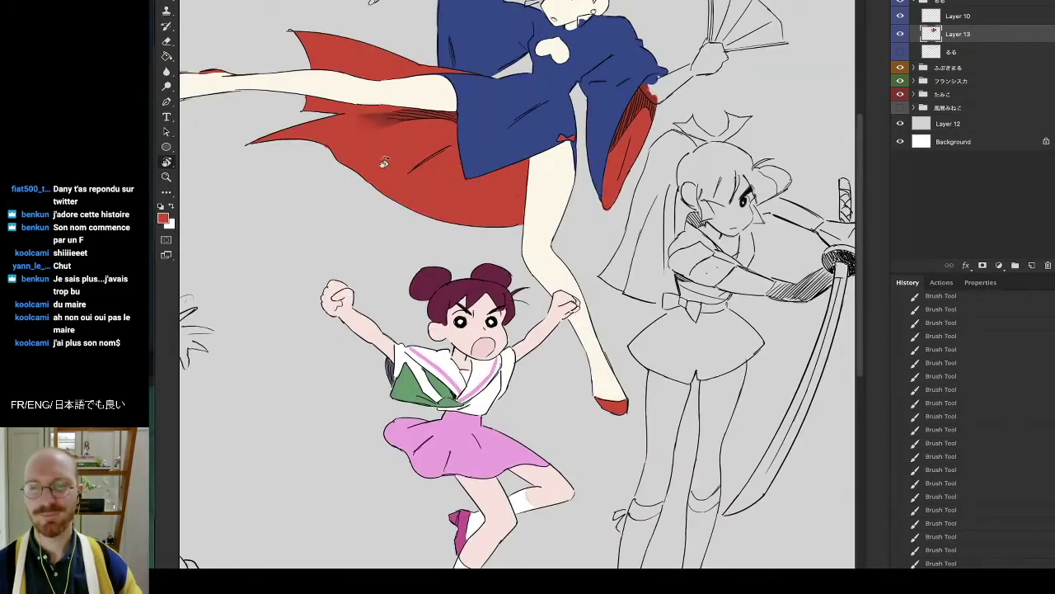
# Switch back to a hard brush and paint the fan-holding forearm cream over the blue and red overspill at the sleeve opening.
pyautogui.press('b')
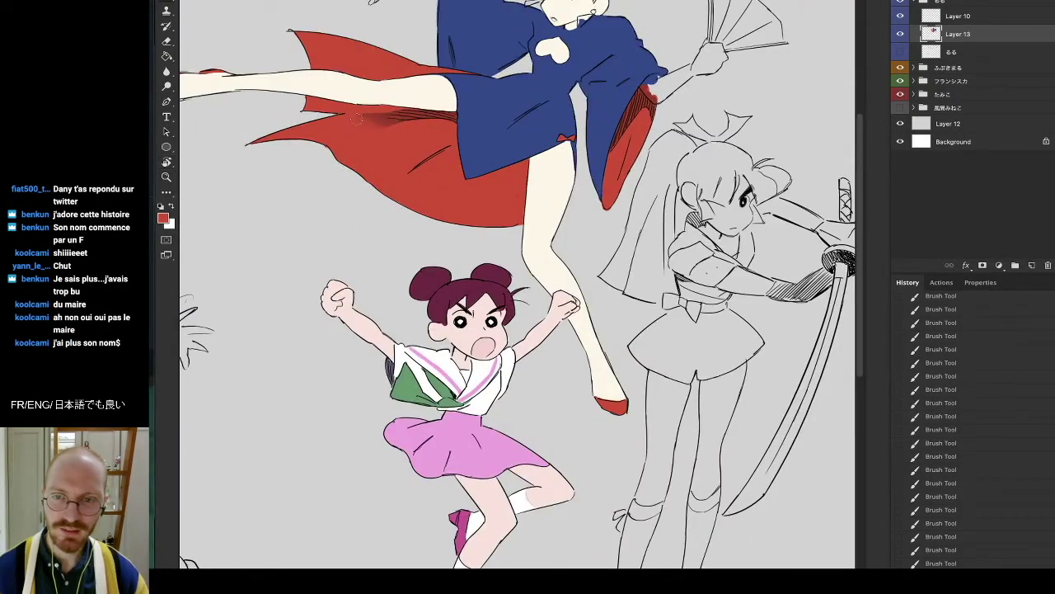
pyautogui.rightClick(484, 113)
pyautogui.click(243, 217)
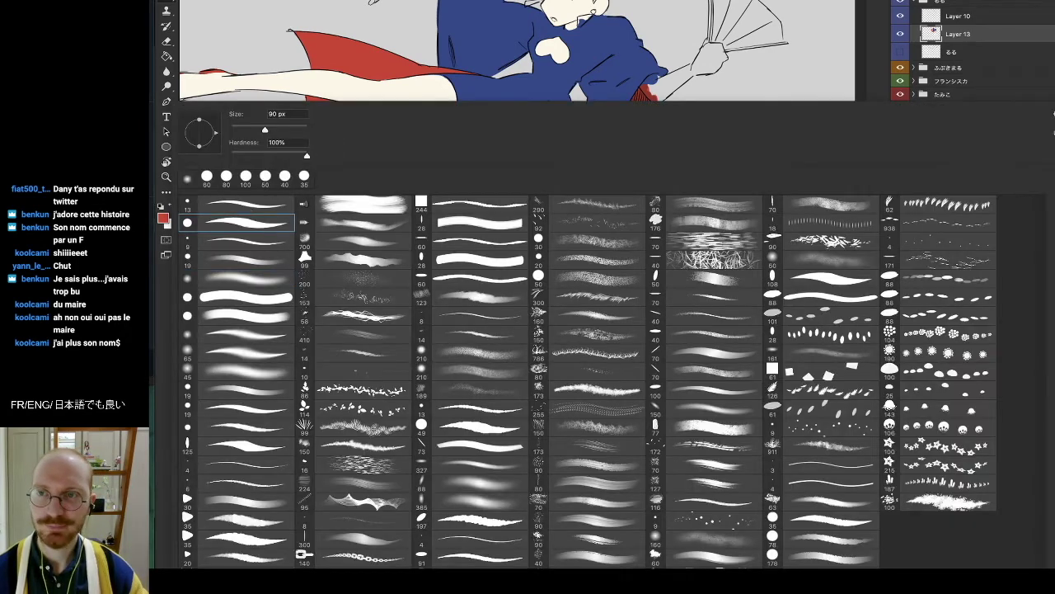
pyautogui.press('Return')
pyautogui.press('x')
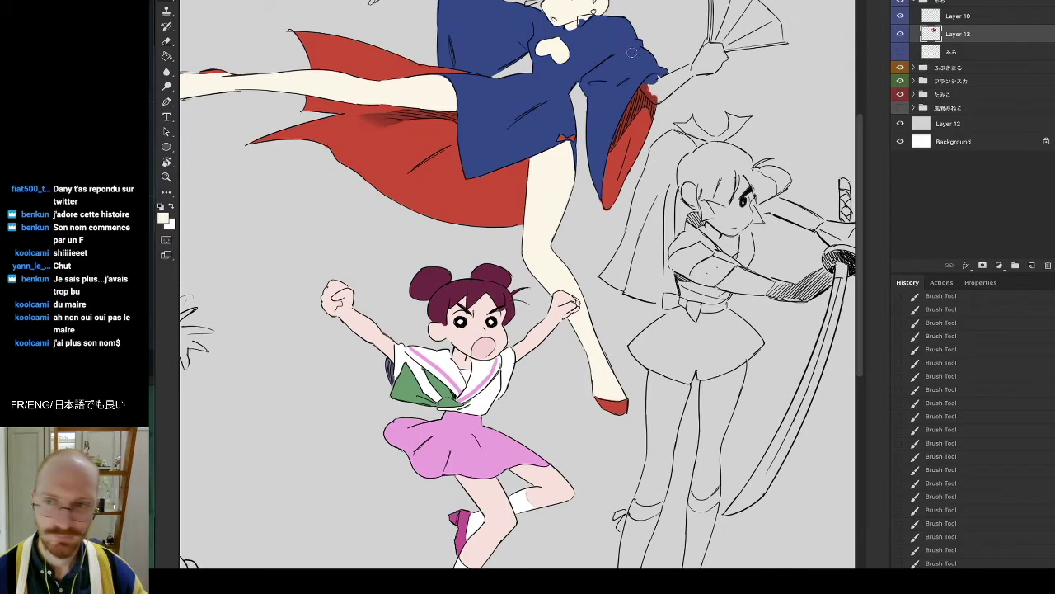
pyautogui.moveTo(658, 75)
pyautogui.mouseDown()
pyautogui.moveTo(652, 84)
pyautogui.moveTo(694, 69)
pyautogui.moveTo(650, 86)
pyautogui.mouseUp()
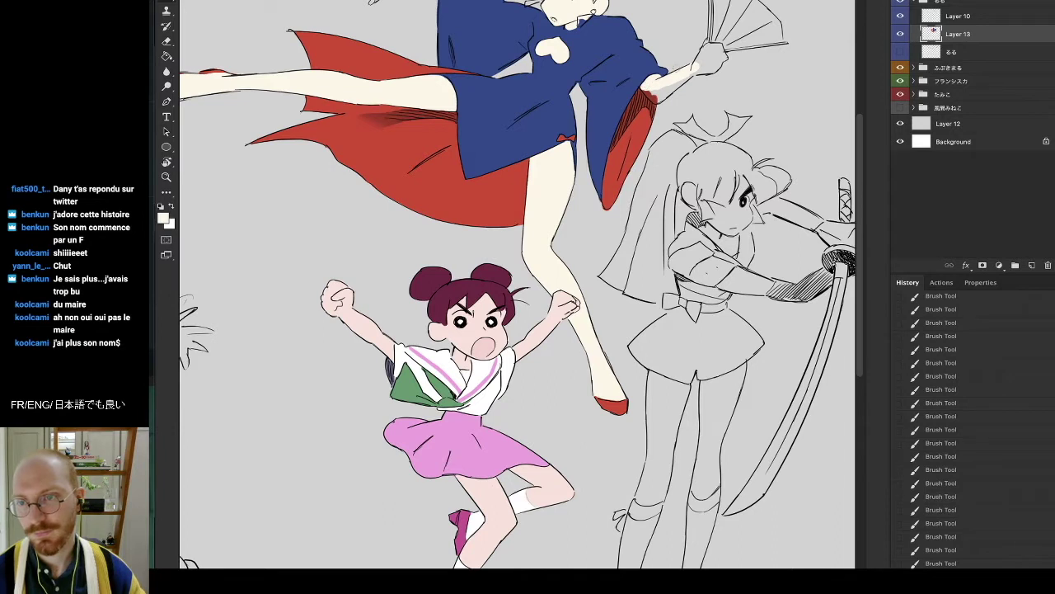
pyautogui.moveTo(652, 87); pyautogui.dragTo(656, 98)
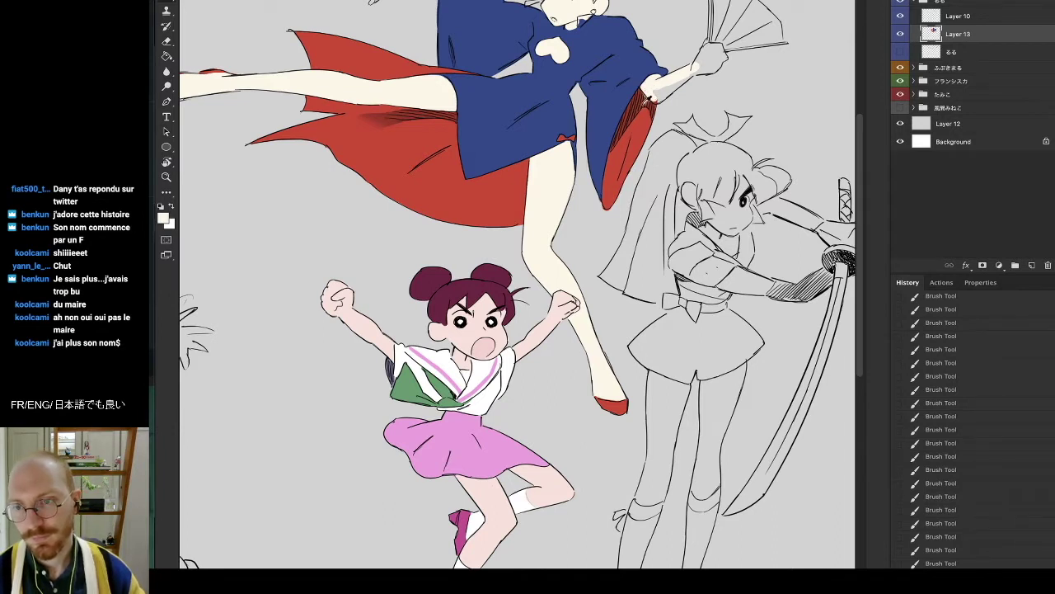
# Finish the cream on the fan-holding forearm and hand, cleaning up the edge against the dark red sleeve lining.
pyautogui.keyDown('alt'); pyautogui.click(636, 101); pyautogui.keyUp('alt')
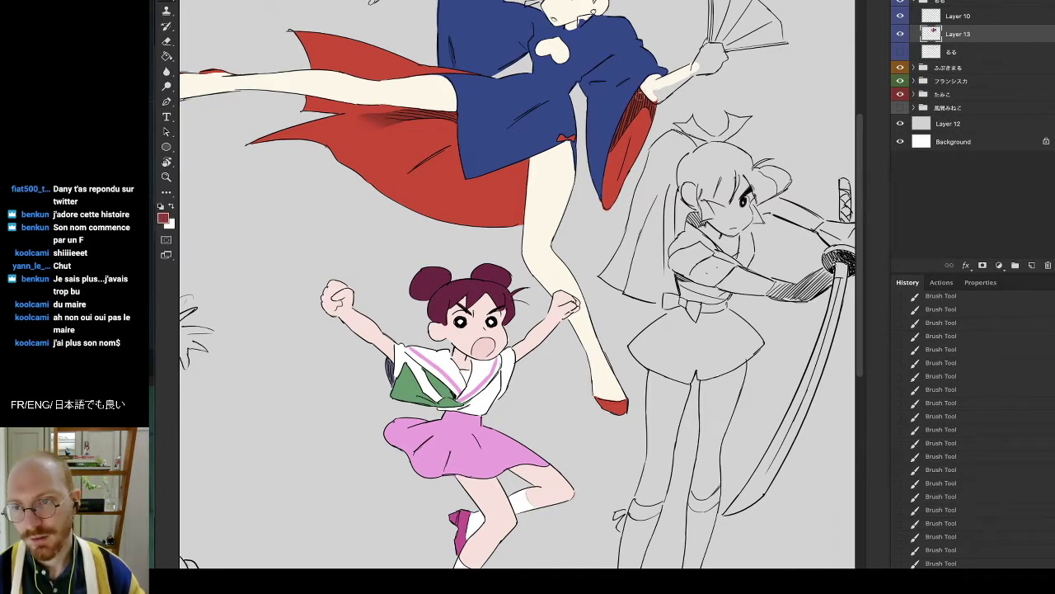
pyautogui.keyDown('alt'); pyautogui.click(655, 88); pyautogui.keyUp('alt')
pyautogui.moveTo(656, 97)
pyautogui.mouseDown()
pyautogui.moveTo(710, 45)
pyautogui.moveTo(715, 56)
pyautogui.moveTo(695, 72)
pyautogui.moveTo(720, 55)
pyautogui.mouseUp()
pyautogui.press('e')
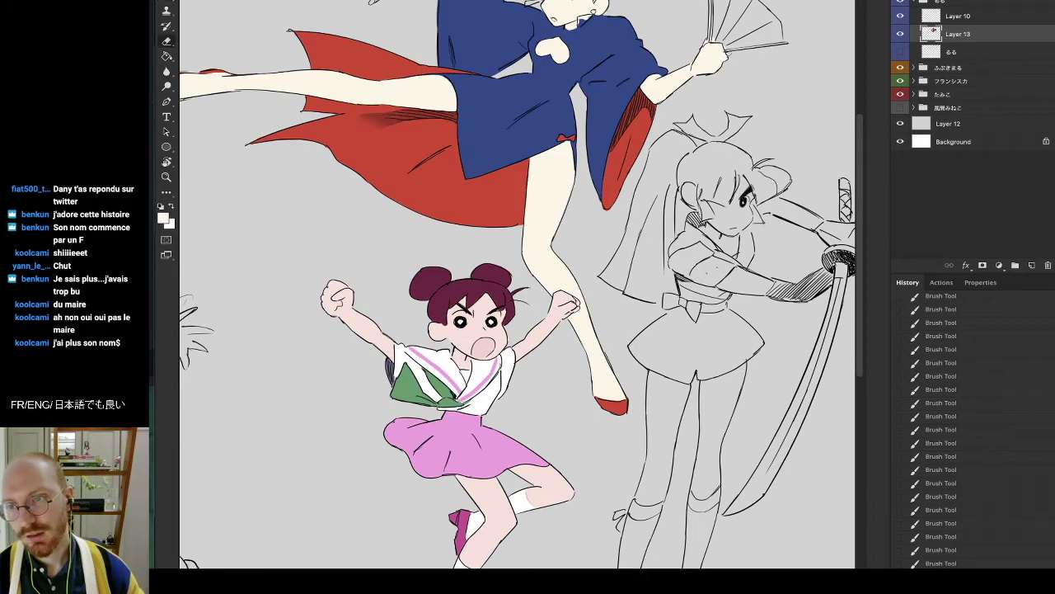
# Paint the open-handed arm's forearm cream where it leaves the blue sleeve.
pyautogui.press('r')
pyautogui.moveTo(392, 42)
pyautogui.mouseDown()
pyautogui.moveTo(342, 85)
pyautogui.moveTo(306, 142)
pyautogui.mouseUp()
pyautogui.moveTo(307, 142)
pyautogui.mouseDown()
pyautogui.moveTo(461, 113)
pyautogui.moveTo(455, 105)
pyautogui.mouseUp()
pyautogui.press('b')
pyautogui.moveTo(416, 56); pyautogui.dragTo(443, 41)
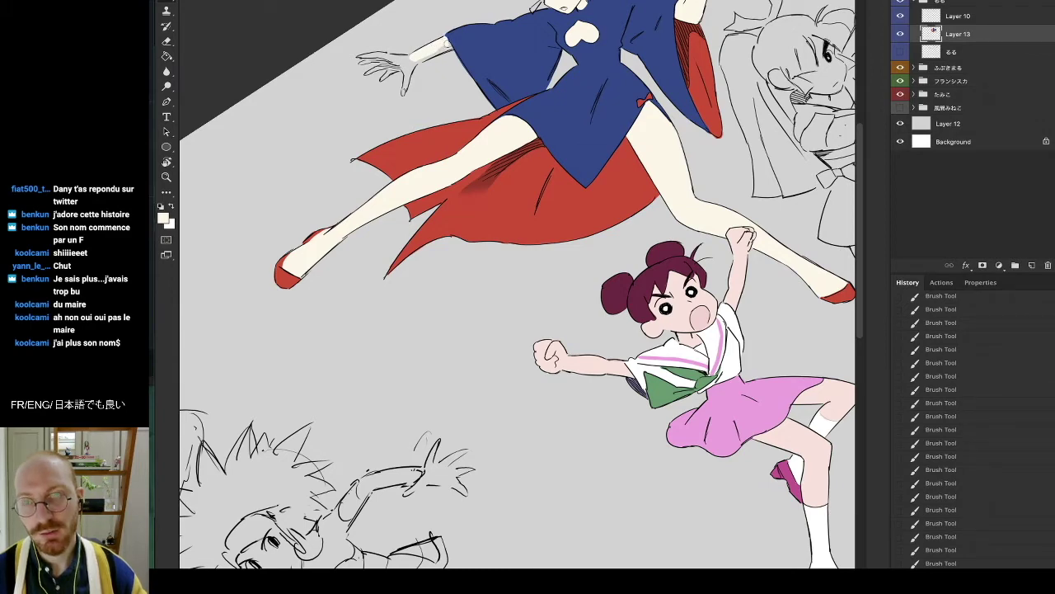
# Continue the cream fill down the open-handed arm's forearm toward the wrist.
pyautogui.press('r')
pyautogui.moveTo(437, 48)
pyautogui.mouseDown()
pyautogui.moveTo(290, 107)
pyautogui.moveTo(312, 311)
pyautogui.moveTo(371, 121)
pyautogui.moveTo(476, 61)
pyautogui.moveTo(395, 97)
pyautogui.mouseUp()
pyautogui.press('r')
pyautogui.press('b')
pyautogui.moveTo(268, 170); pyautogui.dragTo(318, 147)
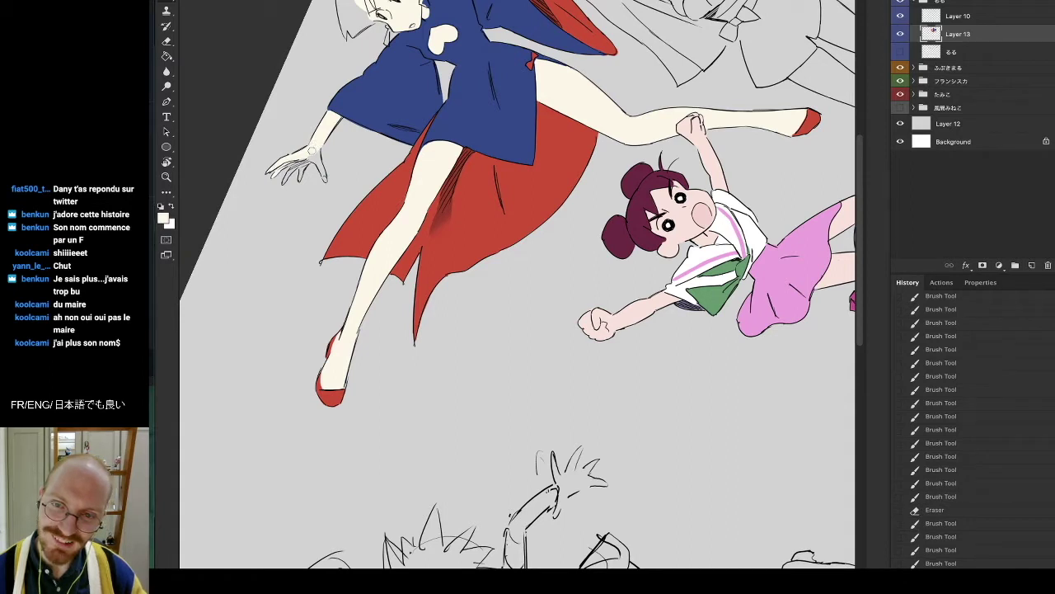
# Fill the open hand's palm and spread fingers with cream, erasing the overspill around them.
pyautogui.moveTo(289, 161)
pyautogui.mouseDown()
pyautogui.moveTo(282, 168)
pyautogui.moveTo(310, 167)
pyautogui.moveTo(294, 175)
pyautogui.mouseUp()
pyautogui.press('e')
pyautogui.press('b')
pyautogui.press('r')
pyautogui.moveTo(282, 107)
pyautogui.mouseDown()
pyautogui.moveTo(246, 172)
pyautogui.moveTo(437, 417)
pyautogui.mouseUp()
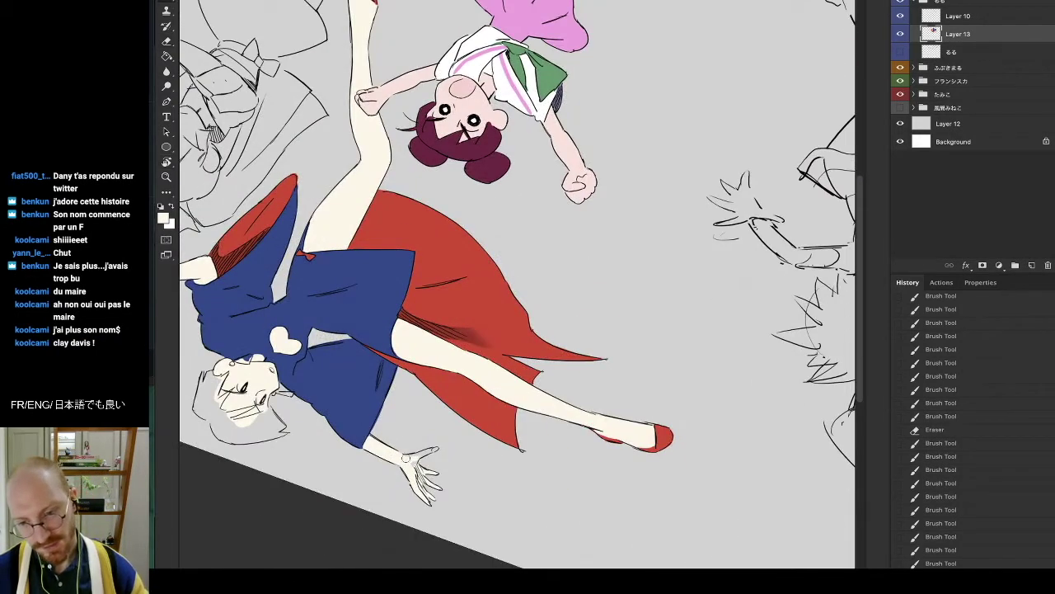
pyautogui.moveTo(415, 458); pyautogui.dragTo(437, 449)
# Set the foreground colour to the dark greyish blue 33405c for the character's hair.
pyautogui.press('r')
pyautogui.moveTo(486, 436)
pyautogui.mouseDown()
pyautogui.moveTo(470, 431)
pyautogui.moveTo(421, 358)
pyautogui.moveTo(463, 170)
pyautogui.mouseUp()
pyautogui.moveTo(708, 178)
pyautogui.mouseDown()
pyautogui.moveTo(738, 199)
pyautogui.moveTo(668, 196)
pyautogui.mouseUp()
pyautogui.click(167, 223)
pyautogui.click(303, 199)
pyautogui.click(219, 232)
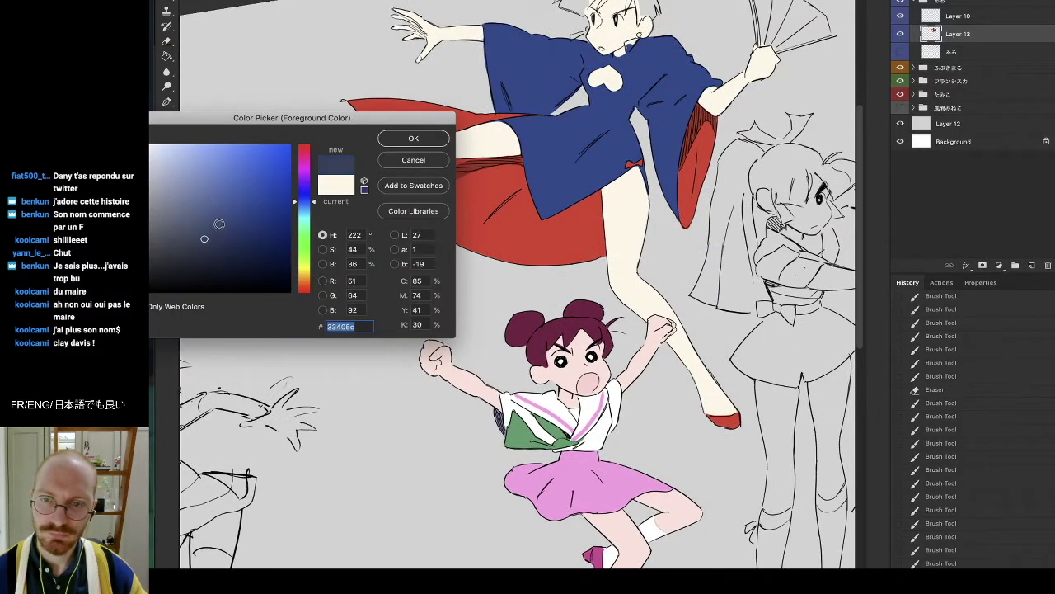
pyautogui.click(414, 139)
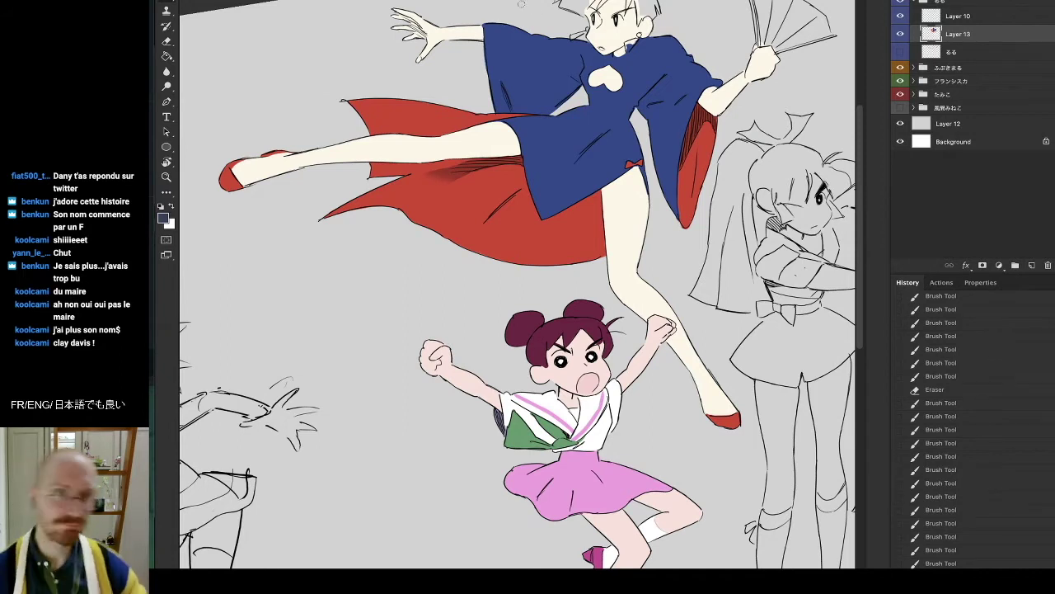
# Start filling the blue-robed character's short hair with dark blue in the lock swept outward beside the face.
pyautogui.moveTo(570, 1); pyautogui.dragTo(586, 5)
pyautogui.press('e')
pyautogui.press('b')
pyautogui.moveTo(578, 3); pyautogui.dragTo(589, 6)
pyautogui.moveTo(582, 3); pyautogui.dragTo(591, 3)
pyautogui.moveTo(582, 2); pyautogui.dragTo(591, 2)
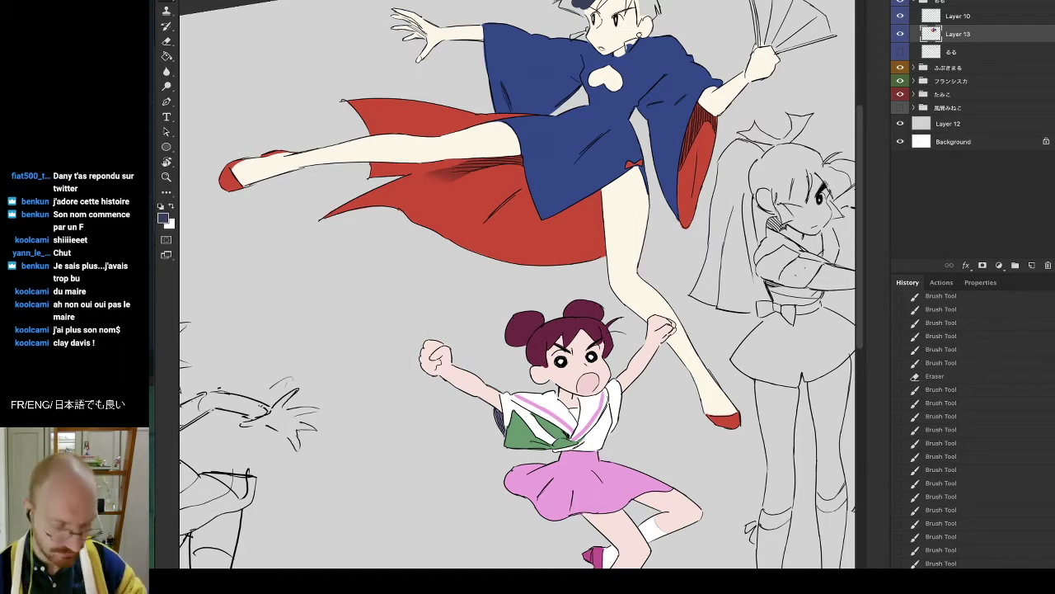
pyautogui.moveTo(580, 3); pyautogui.dragTo(592, 2)
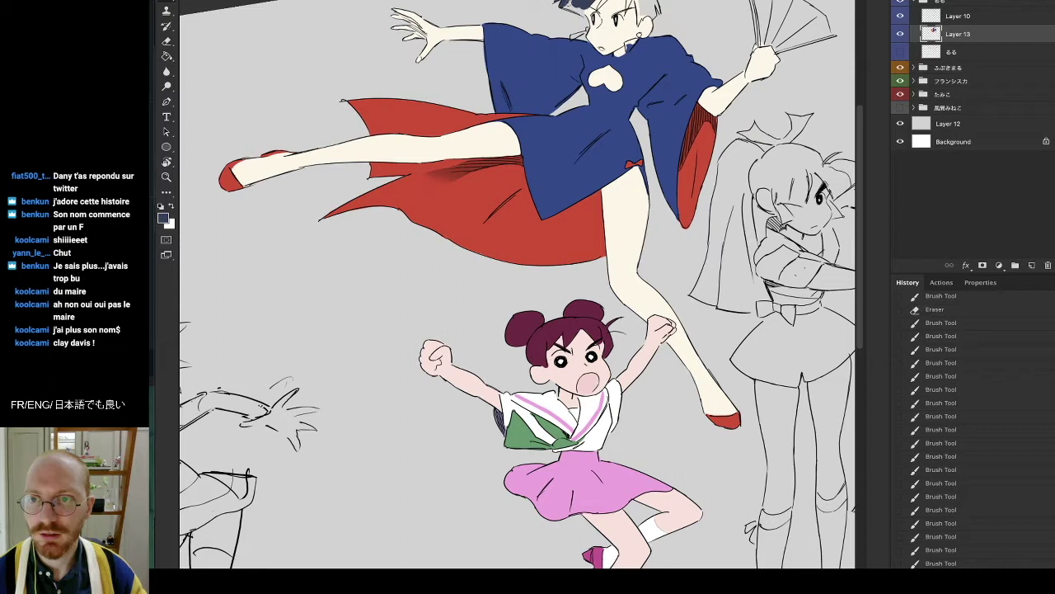
# Erase the dark blue overspill at the swept lock's outer edge and extend the fill up to the fringe.
pyautogui.press('e')
pyautogui.moveTo(562, 7); pyautogui.dragTo(571, 10)
pyautogui.press('b')
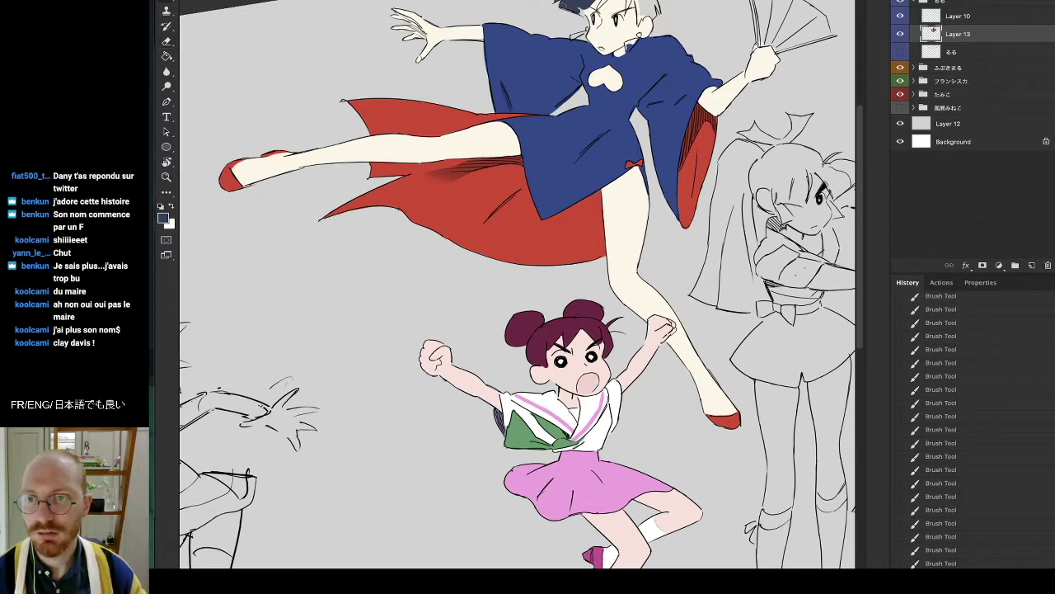
pyautogui.moveTo(582, 7); pyautogui.dragTo(584, 12)
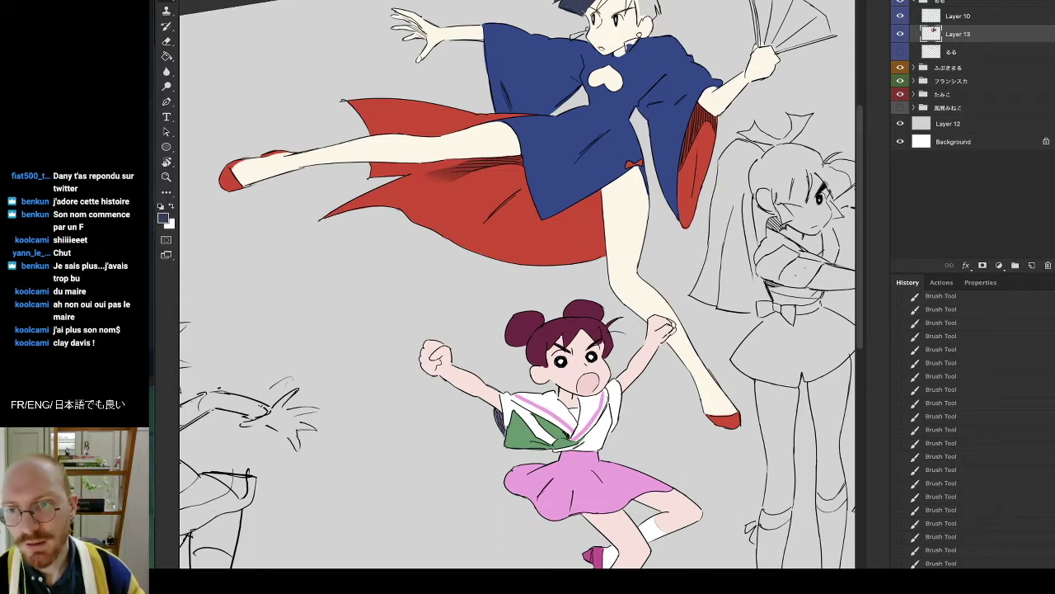
pyautogui.moveTo(586, 4); pyautogui.dragTo(591, 12)
pyautogui.moveTo(588, 7); pyautogui.dragTo(591, 10)
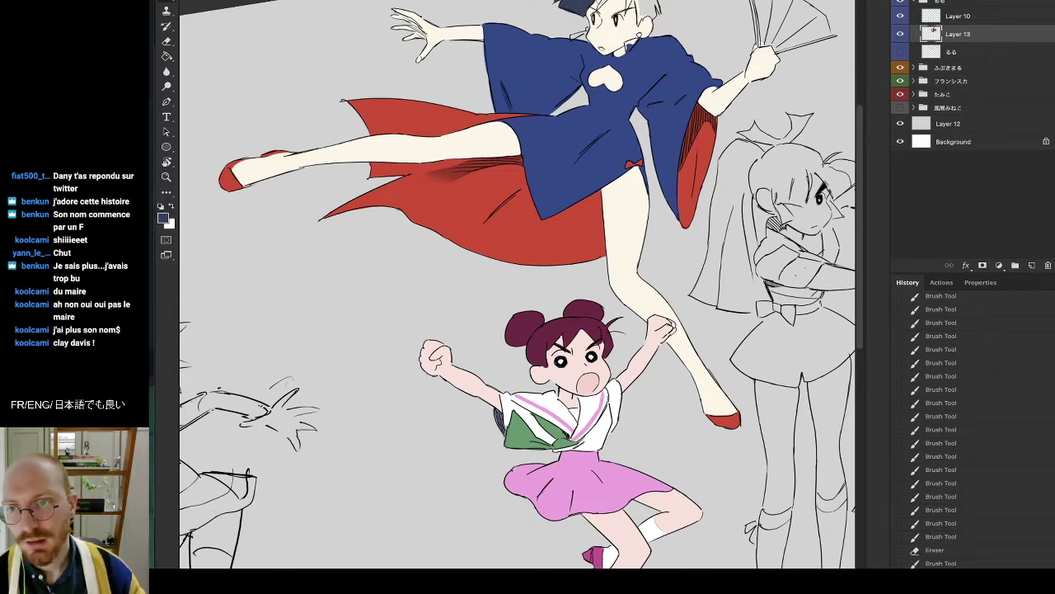
# Clean up the face's cream edge against the fringe and refill the neighbouring strands with the sampled hair colour.
pyautogui.keyDown('alt'); pyautogui.click(609, 5); pyautogui.keyUp('alt')
pyautogui.moveTo(597, 3); pyautogui.dragTo(591, 10)
pyautogui.moveTo(594, 4); pyautogui.dragTo(592, 9)
pyautogui.keyDown('alt'); pyautogui.click(587, 8); pyautogui.keyUp('alt')
pyautogui.moveTo(589, 4); pyautogui.dragTo(591, 9)
pyautogui.moveTo(589, 4); pyautogui.dragTo(601, 9)
pyautogui.moveTo(596, 4); pyautogui.dragTo(601, 9)
pyautogui.press('r')
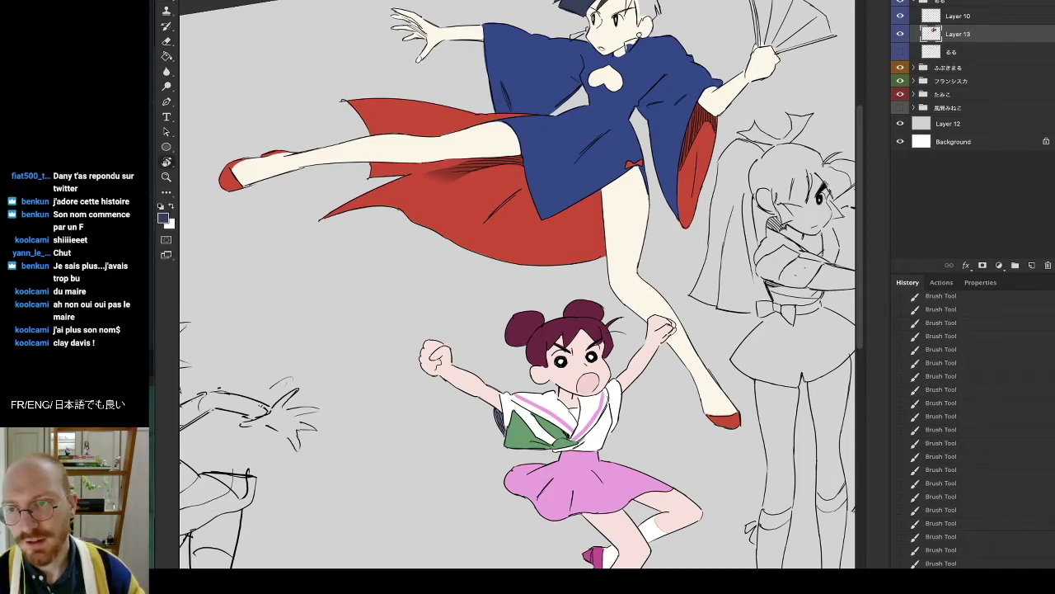
# Fill the back and upper edge of the hair with dark blue up to the crown outline.
pyautogui.moveTo(816, 405); pyautogui.dragTo(812, 66)
pyautogui.moveTo(302, 40); pyautogui.dragTo(299, 47)
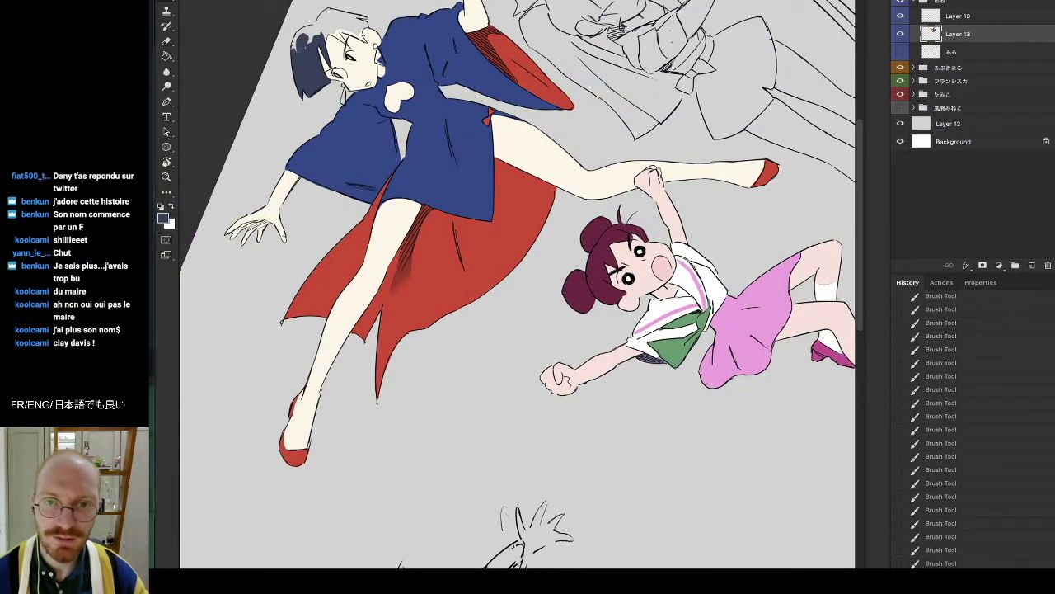
pyautogui.moveTo(302, 30)
pyautogui.mouseDown()
pyautogui.moveTo(313, 38)
pyautogui.moveTo(324, 18)
pyautogui.moveTo(310, 186)
pyautogui.mouseUp()
pyautogui.press('r')
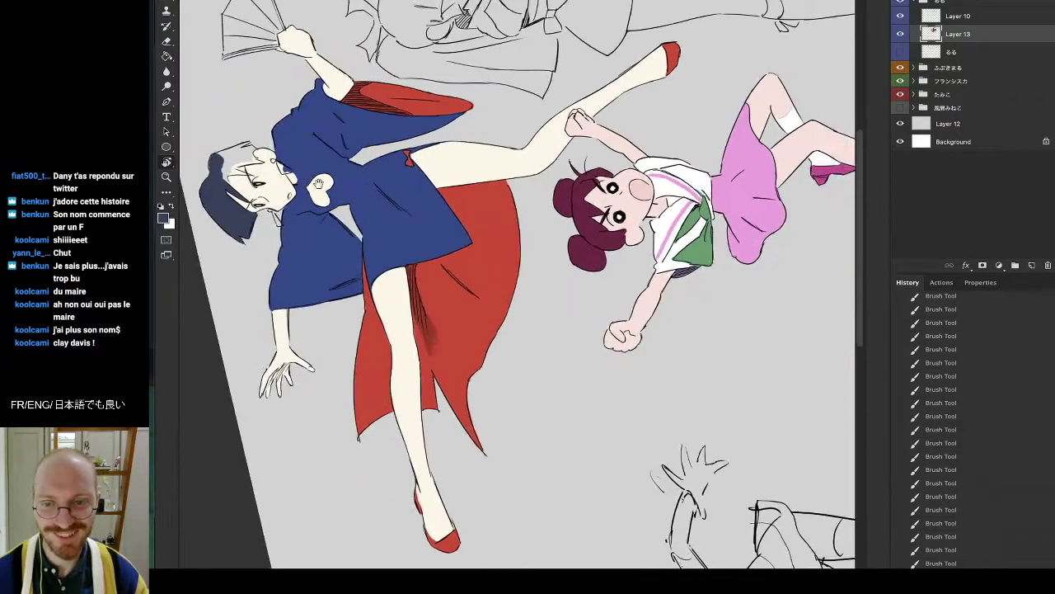
pyautogui.moveTo(285, 148); pyautogui.dragTo(417, 99)
pyautogui.press('b')
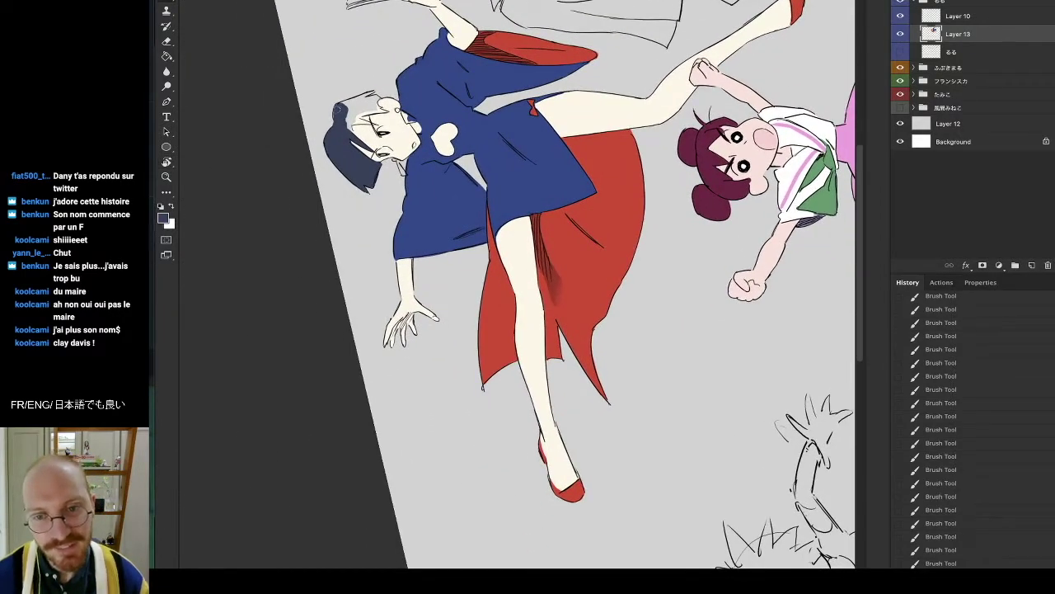
pyautogui.moveTo(338, 106); pyautogui.dragTo(365, 94)
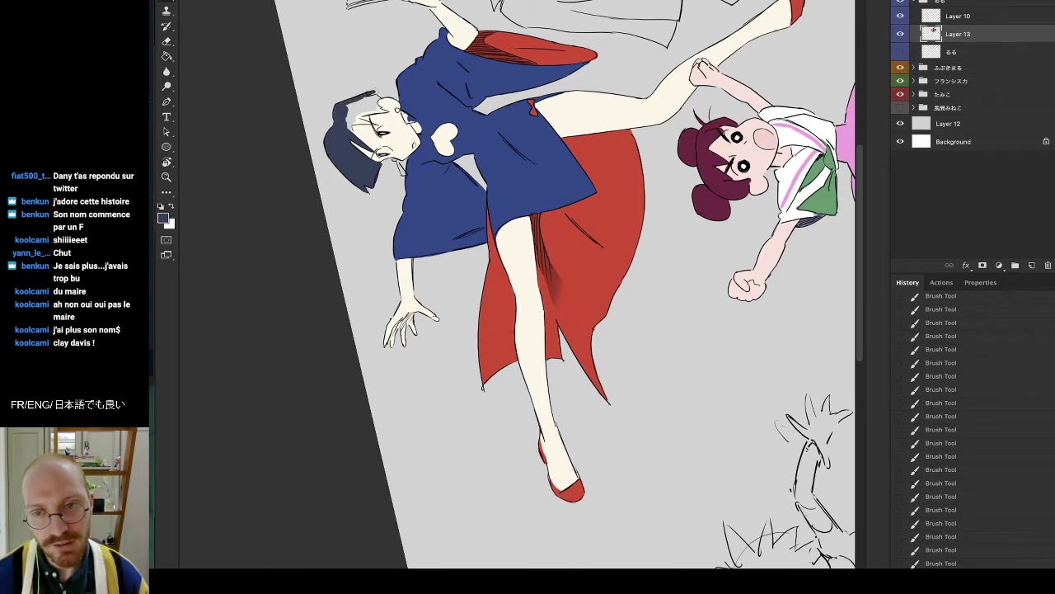
# Finish the dark blue hair fill across the crown and side lock, tidying the edges with the eraser and sampled colour.
pyautogui.press('r')
pyautogui.moveTo(423, 35); pyautogui.dragTo(280, 162)
pyautogui.press('b')
pyautogui.moveTo(295, 246)
pyautogui.mouseDown()
pyautogui.moveTo(287, 261)
pyautogui.moveTo(290, 244)
pyautogui.mouseUp()
pyautogui.press('e')
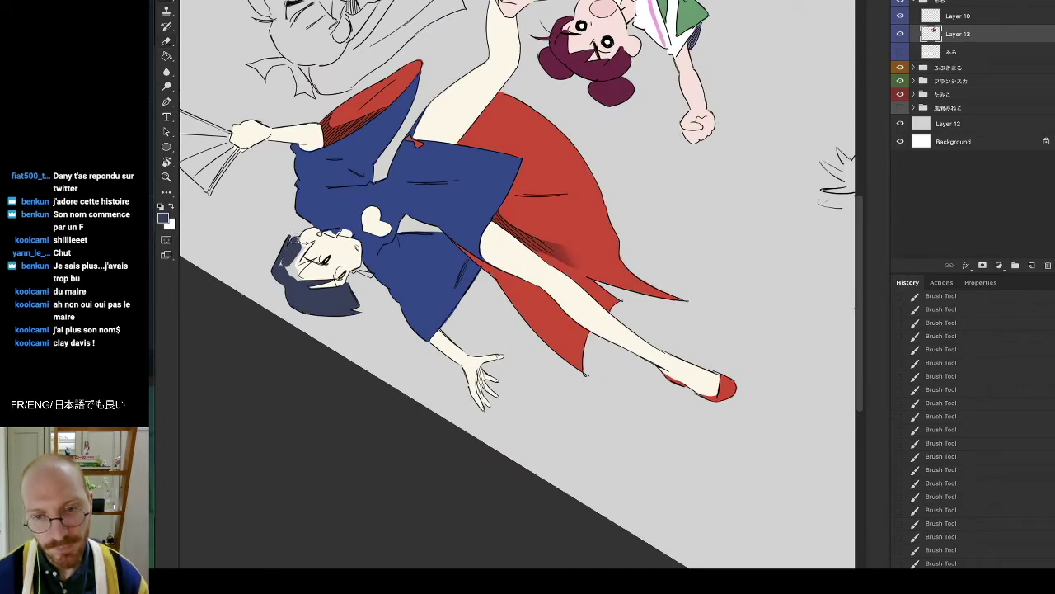
pyautogui.moveTo(295, 241)
pyautogui.mouseDown()
pyautogui.moveTo(312, 247)
pyautogui.moveTo(283, 269)
pyautogui.moveTo(327, 328)
pyautogui.moveTo(308, 339)
pyautogui.mouseUp()
pyautogui.moveTo(314, 329); pyautogui.dragTo(311, 344)
pyautogui.moveTo(316, 335); pyautogui.dragTo(316, 342)
pyautogui.moveTo(310, 333)
pyautogui.mouseDown()
pyautogui.moveTo(326, 345)
pyautogui.moveTo(319, 339)
pyautogui.mouseUp()
pyautogui.keyDown('alt'); pyautogui.click(328, 332); pyautogui.keyUp('alt')
pyautogui.moveTo(324, 332); pyautogui.dragTo(320, 339)
# Choose the irregular-shaped 99 px brush and add a new layer above Layer 13 for the hair highlight.
pyautogui.press('r')
pyautogui.moveTo(370, 251)
pyautogui.mouseDown()
pyautogui.moveTo(658, 126)
pyautogui.moveTo(649, 270)
pyautogui.moveTo(670, 259)
pyautogui.mouseUp()
pyautogui.moveTo(660, 117); pyautogui.dragTo(612, 40)
pyautogui.press('x')
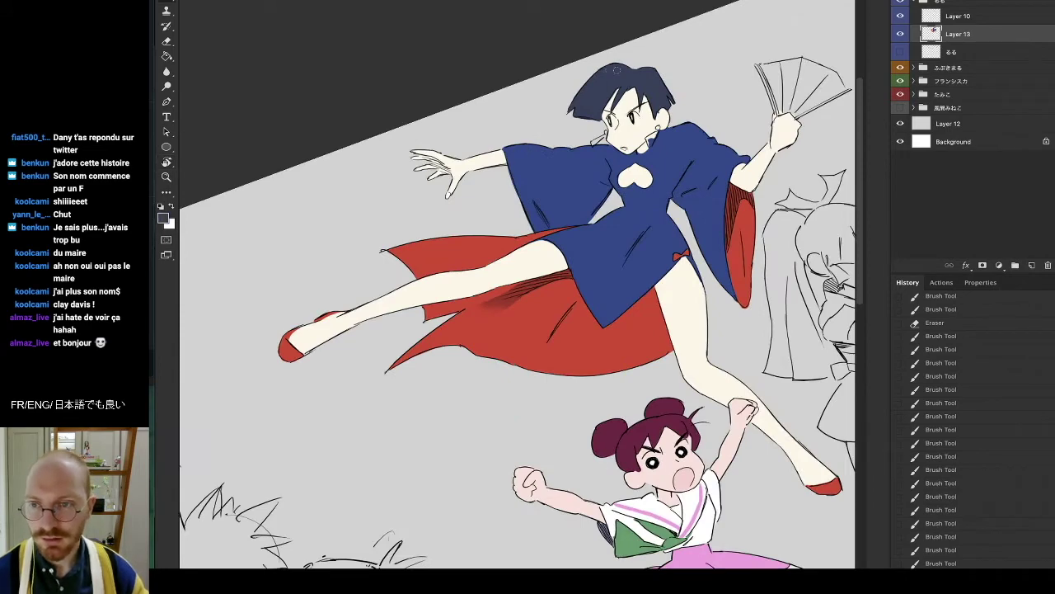
pyautogui.rightClick(411, 168)
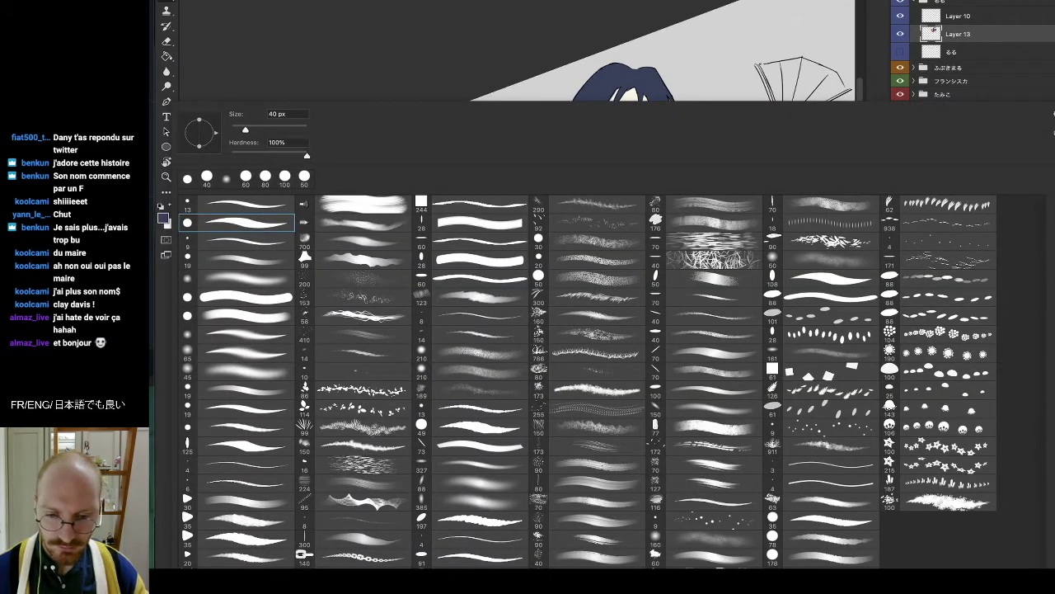
pyautogui.click(347, 260)
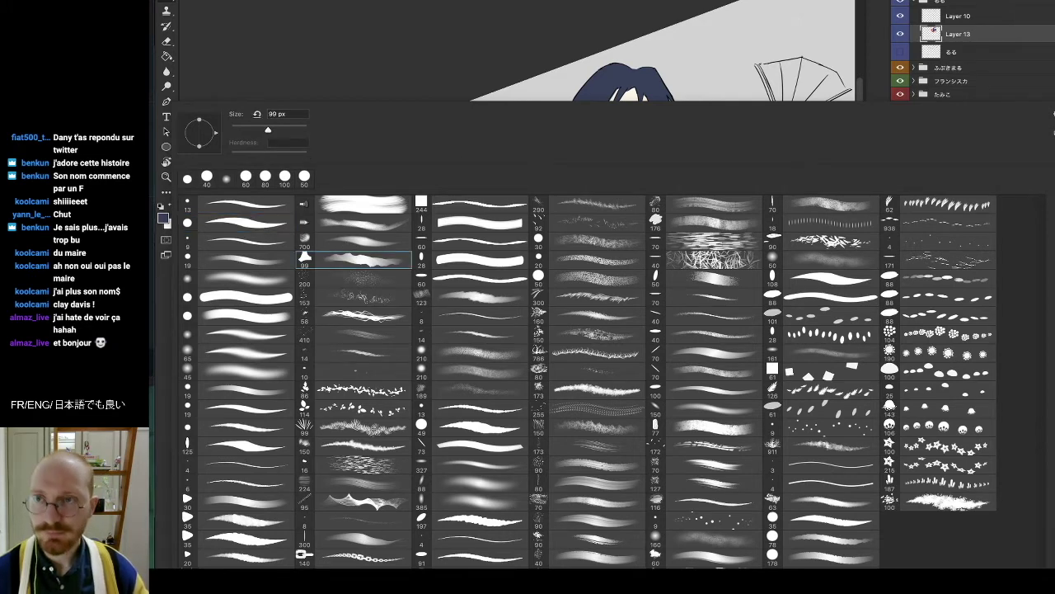
pyautogui.click(1014, 68)
pyautogui.click(1032, 265)
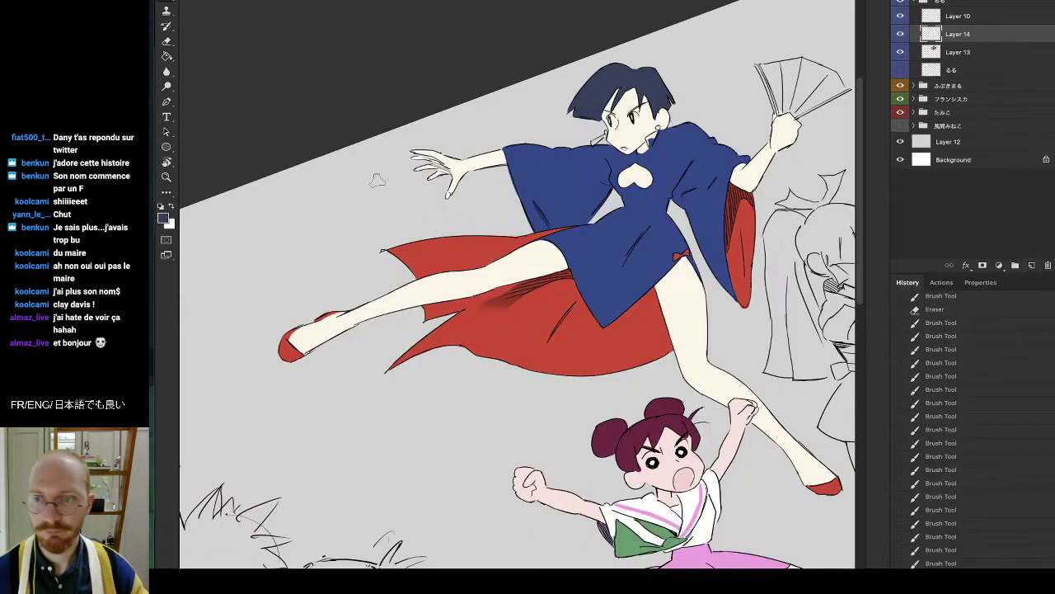
# Pick a lighter greyish blue and paint a highlight band across the crown of the hair.
pyautogui.click(164, 217)
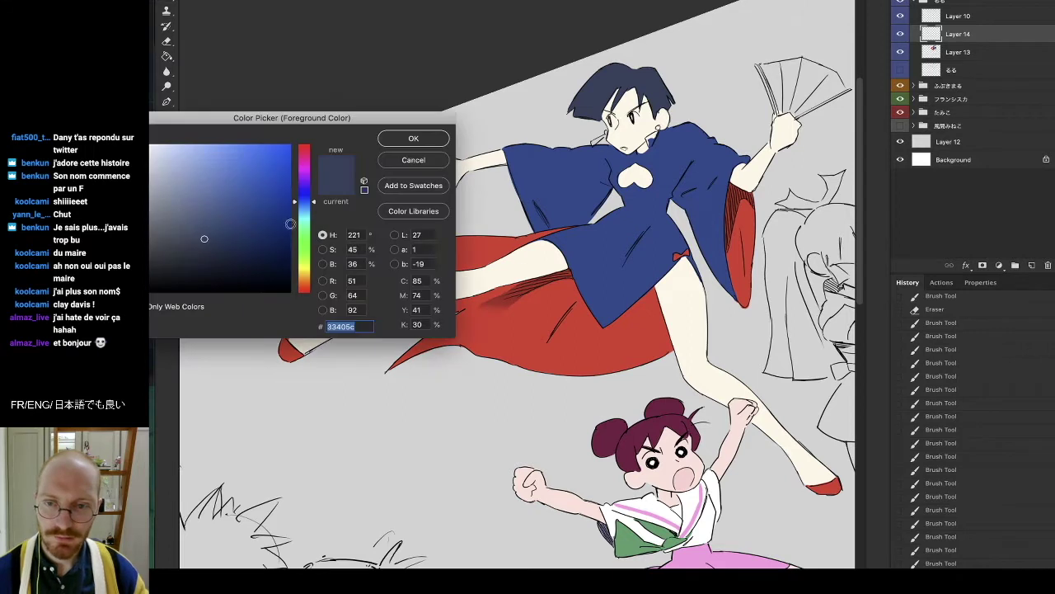
pyautogui.click(303, 228)
pyautogui.click(303, 210)
pyautogui.click(191, 188)
pyautogui.click(413, 138)
pyautogui.moveTo(656, 74)
pyautogui.mouseDown()
pyautogui.moveTo(593, 78)
pyautogui.moveTo(663, 70)
pyautogui.moveTo(597, 86)
pyautogui.moveTo(658, 86)
pyautogui.moveTo(635, 87)
pyautogui.mouseUp()
# Try to trim the hair highlight's edges by painting over them with the sampled dark hair colour.
pyautogui.keyDown('alt'); pyautogui.click(623, 68); pyautogui.keyUp('alt')
pyautogui.press('r')
pyautogui.moveTo(709, 107); pyautogui.dragTo(340, 77)
pyautogui.press('b')
pyautogui.moveTo(330, 197)
pyautogui.mouseDown()
pyautogui.moveTo(316, 199)
pyautogui.moveTo(337, 208)
pyautogui.moveTo(460, 69)
pyautogui.moveTo(680, 80)
pyautogui.moveTo(580, 31)
pyautogui.moveTo(511, 23)
pyautogui.moveTo(467, 28)
pyautogui.moveTo(435, 76)
pyautogui.mouseUp()
pyautogui.press('r')
pyautogui.press('b')
pyautogui.moveTo(448, 58); pyautogui.dragTo(427, 81)
pyautogui.moveTo(433, 79); pyautogui.dragTo(438, 66)
pyautogui.moveTo(429, 77); pyautogui.dragTo(441, 47)
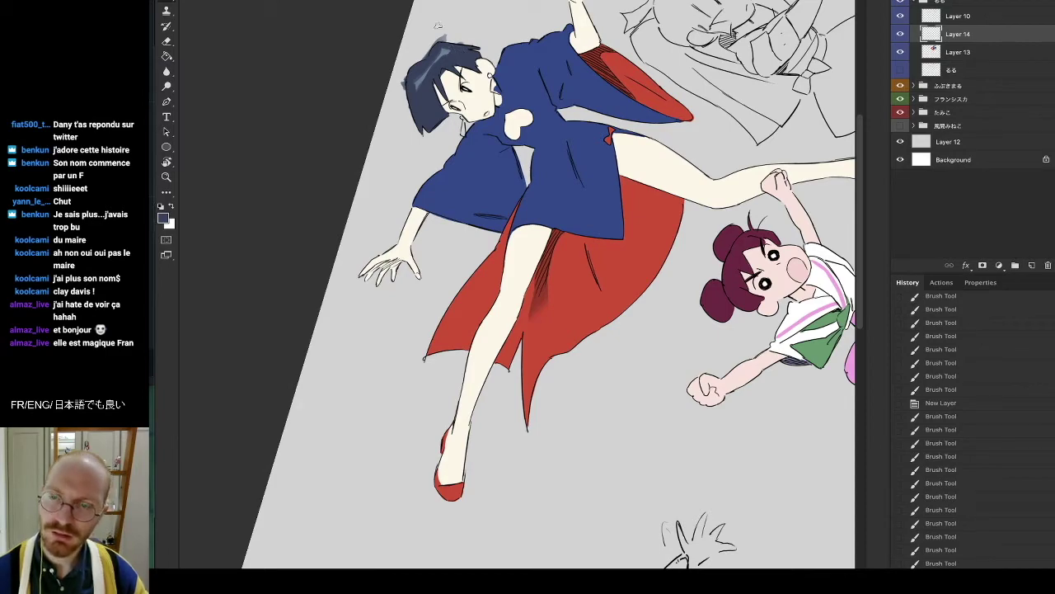
# Revert the trimming strokes, stepping back to the second brush stroke made on the highlight layer.
pyautogui.press('r')
pyautogui.moveTo(446, 3); pyautogui.dragTo(766, 122)
pyautogui.click(994, 535)
pyautogui.click(998, 498)
pyautogui.click(1001, 471)
pyautogui.click(984, 428)
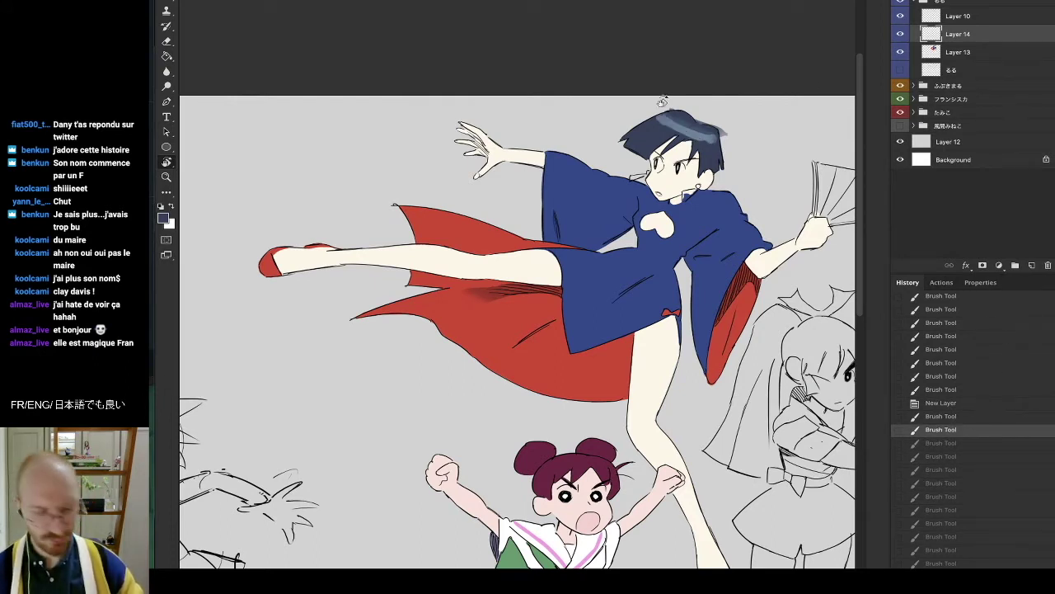
# Switch the brush back to a hard round tip and erase into the highlight band until it is a thin, streaky shine.
pyautogui.rightClick(579, 144)
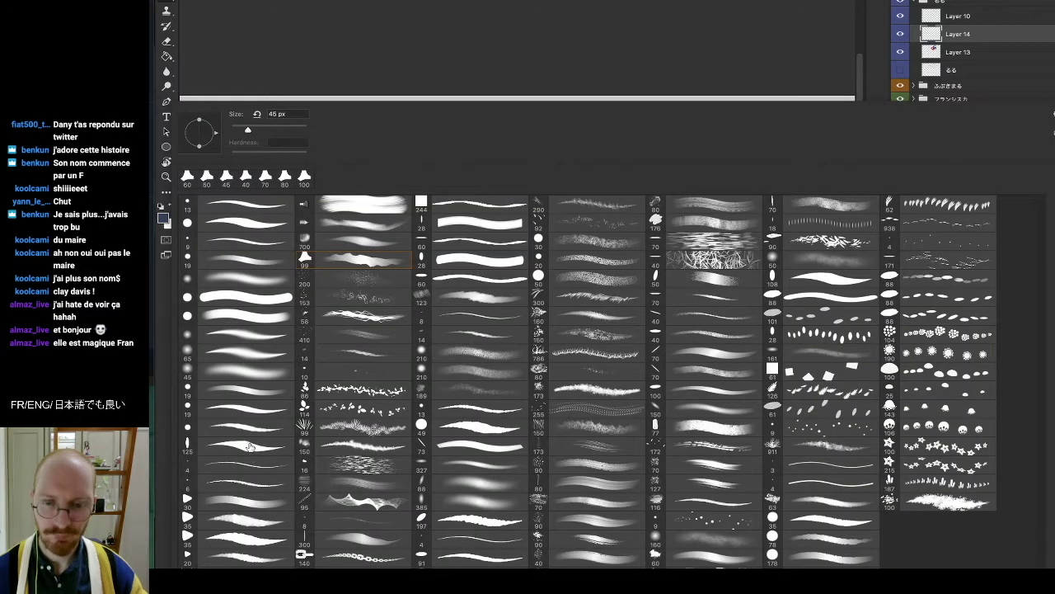
pyautogui.click(247, 223)
pyautogui.press('e')
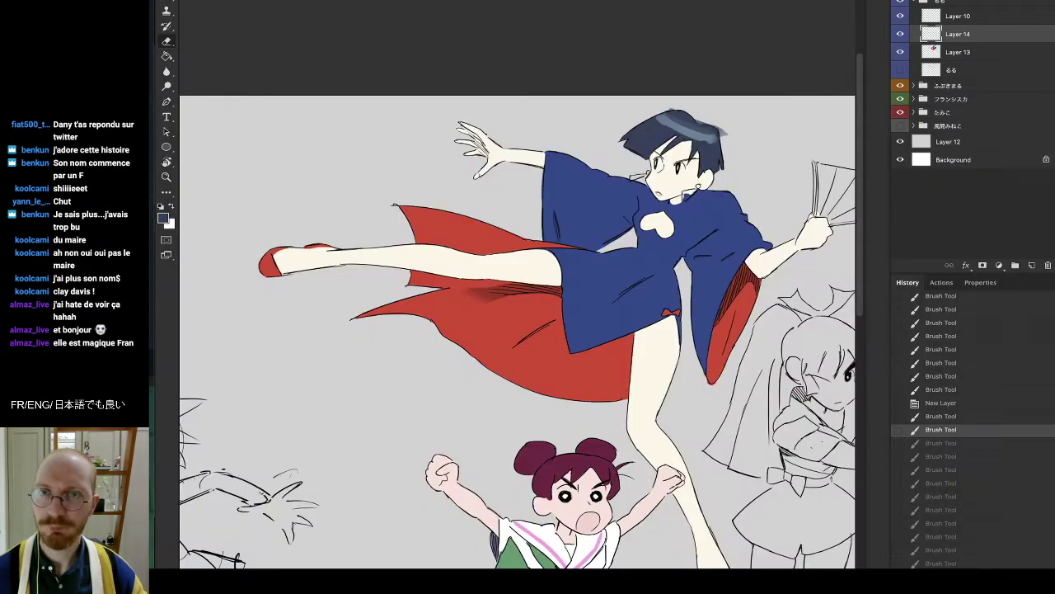
pyautogui.rightClick(681, 114)
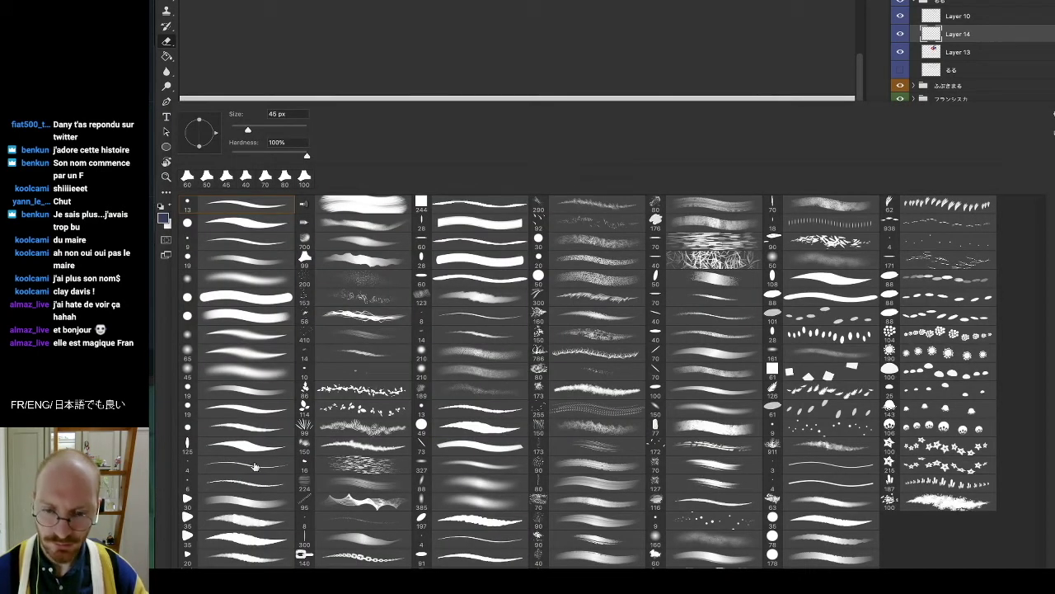
pyautogui.press('Return')
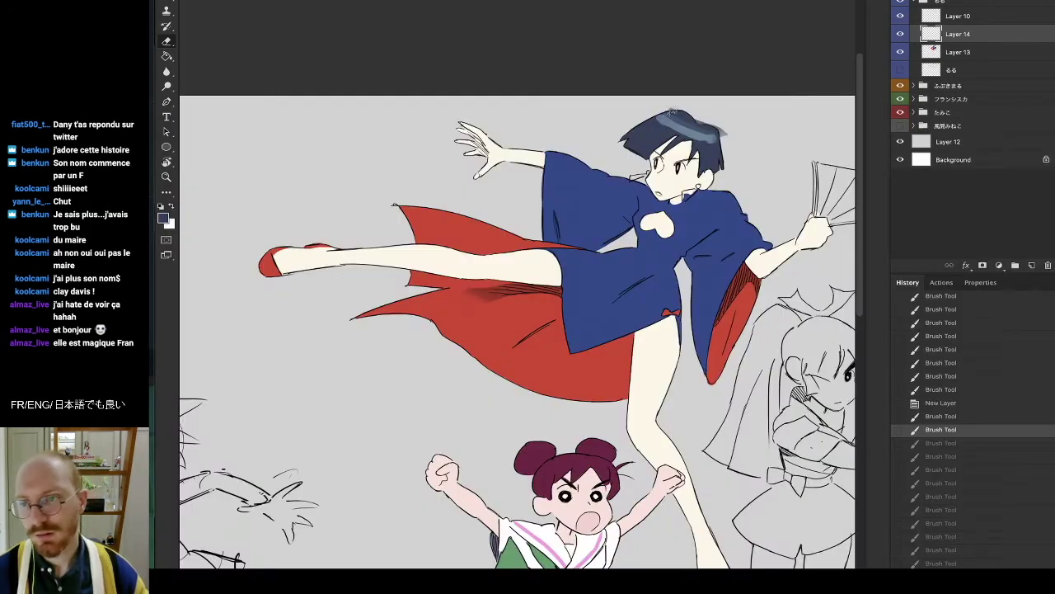
pyautogui.moveTo(694, 123)
pyautogui.mouseDown()
pyautogui.moveTo(657, 127)
pyautogui.moveTo(714, 139)
pyautogui.moveTo(689, 141)
pyautogui.moveTo(664, 118)
pyautogui.moveTo(672, 114)
pyautogui.moveTo(664, 135)
pyautogui.mouseUp()
pyautogui.press('b')
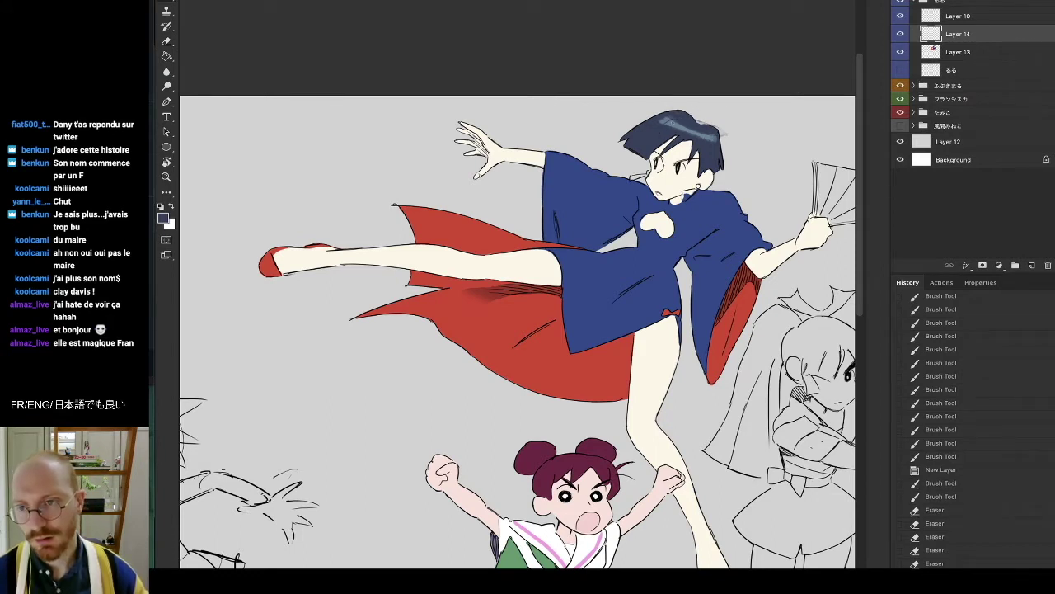
pyautogui.moveTo(668, 122)
pyautogui.mouseDown()
pyautogui.moveTo(677, 124)
pyautogui.moveTo(653, 128)
pyautogui.moveTo(670, 122)
pyautogui.mouseUp()
# Erase the highlight overspill outside the hair outline with an 80 px hard round eraser and touch up the hair beside the ear.
pyautogui.press('r')
pyautogui.moveTo(762, 99)
pyautogui.mouseDown()
pyautogui.moveTo(392, 103)
pyautogui.moveTo(474, 92)
pyautogui.mouseUp()
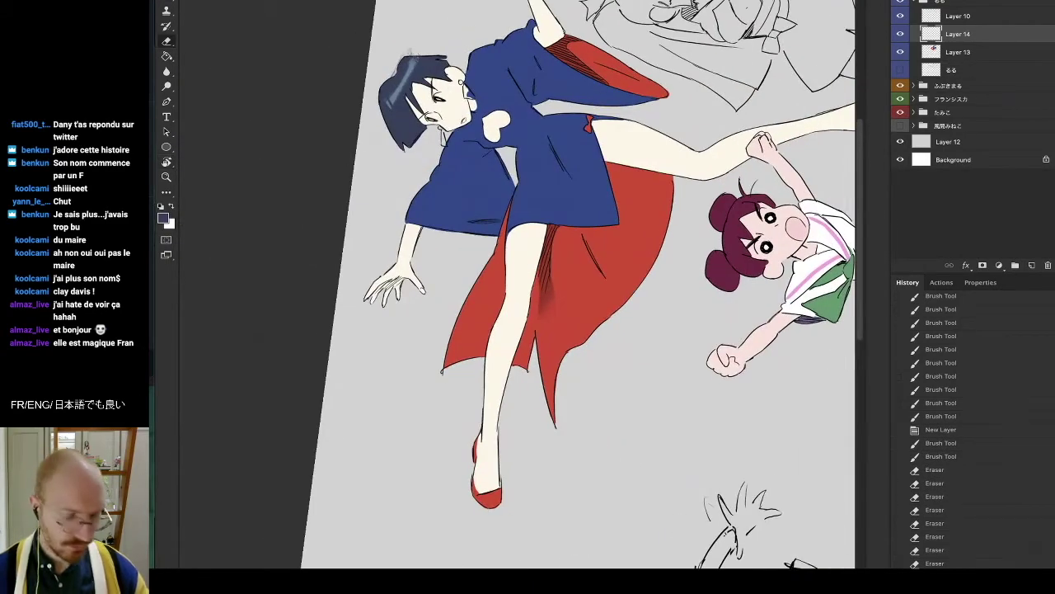
pyautogui.rightClick(424, 66)
pyautogui.click(261, 183)
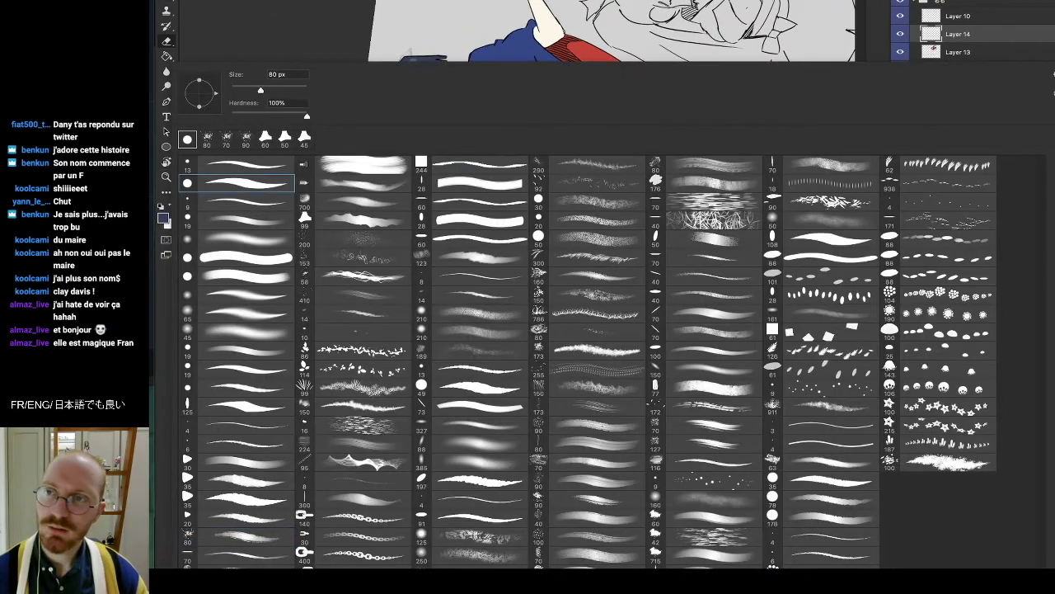
pyautogui.press('Return')
pyautogui.moveTo(385, 69); pyautogui.dragTo(391, 63)
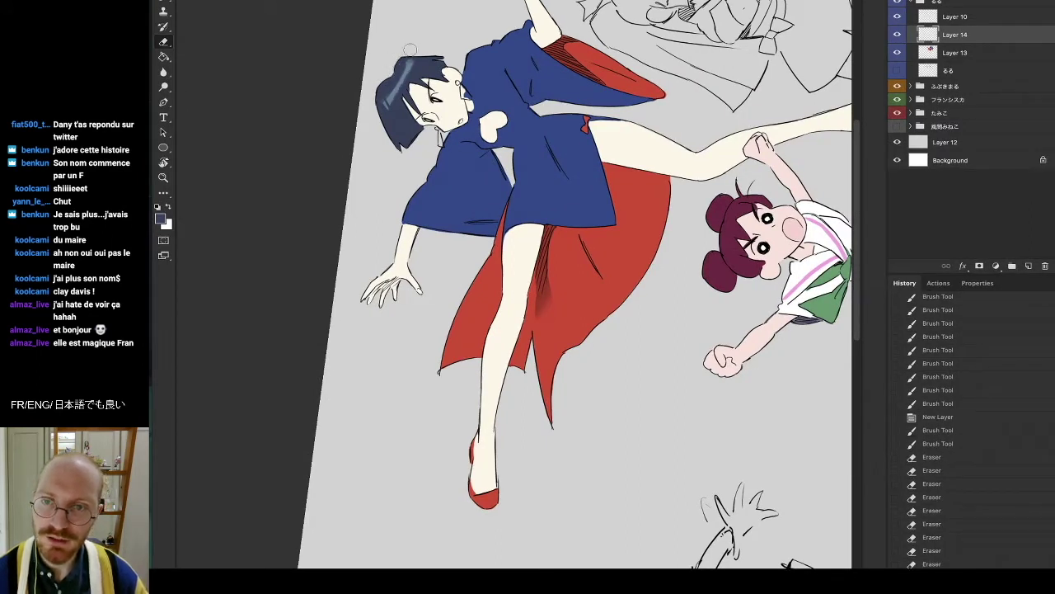
pyautogui.press('b')
pyautogui.moveTo(430, 63); pyautogui.dragTo(437, 66)
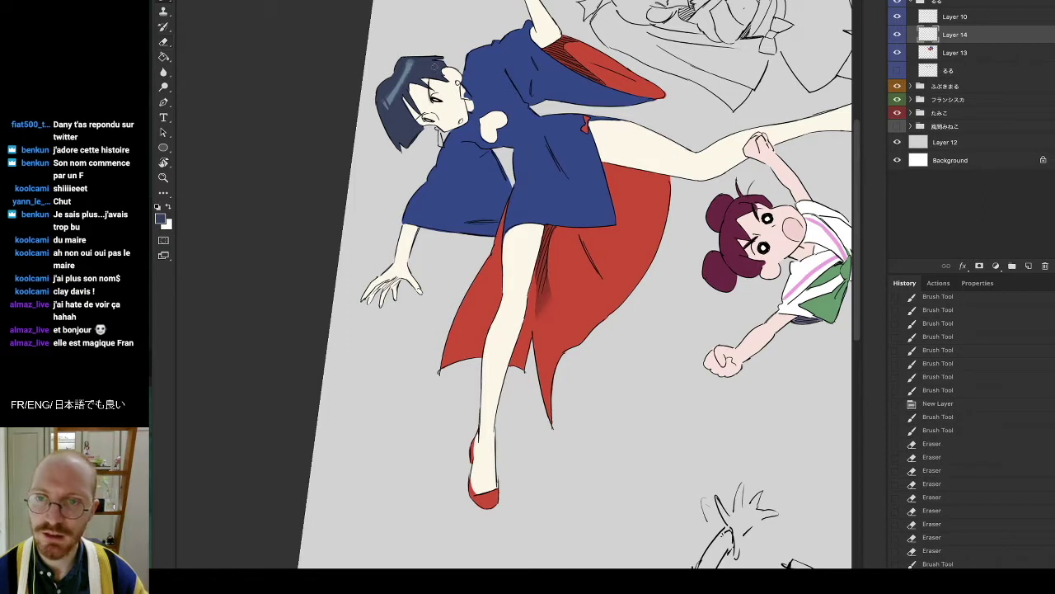
# Toggle the visibility of Layer 14 and Layer 13 to check their contents, and make Layer 13 active.
pyautogui.click(897, 35)
pyautogui.click(897, 36)
pyautogui.click(898, 53)
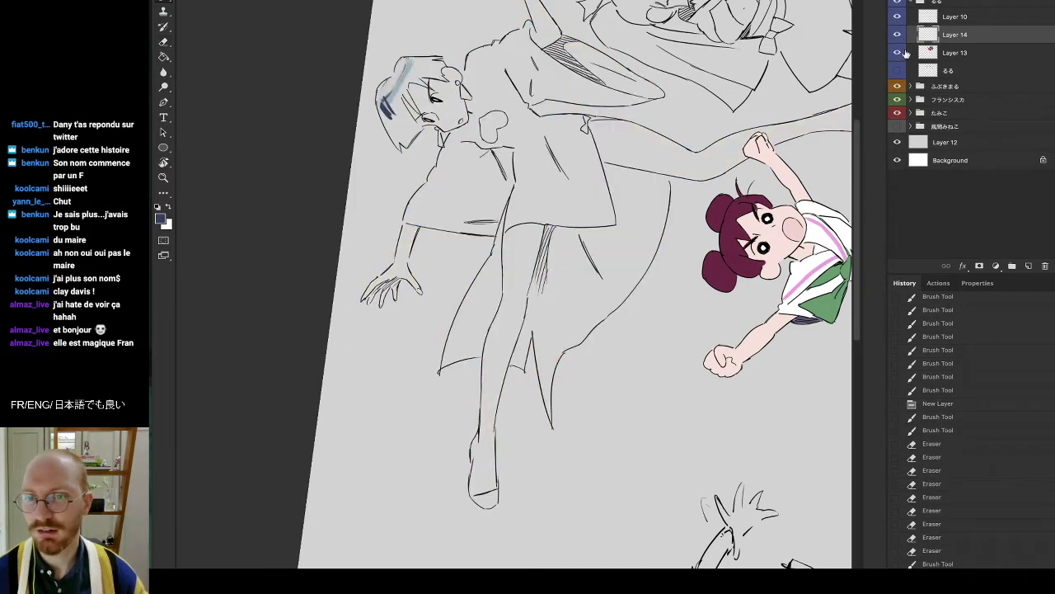
pyautogui.click(898, 53)
pyautogui.click(910, 53)
# Set the foreground colour to a pale yellow, #d2d179, for painting on Layer 13.
pyautogui.press('r')
pyautogui.moveTo(485, 18)
pyautogui.mouseDown()
pyautogui.moveTo(668, 116)
pyautogui.moveTo(692, 141)
pyautogui.mouseUp()
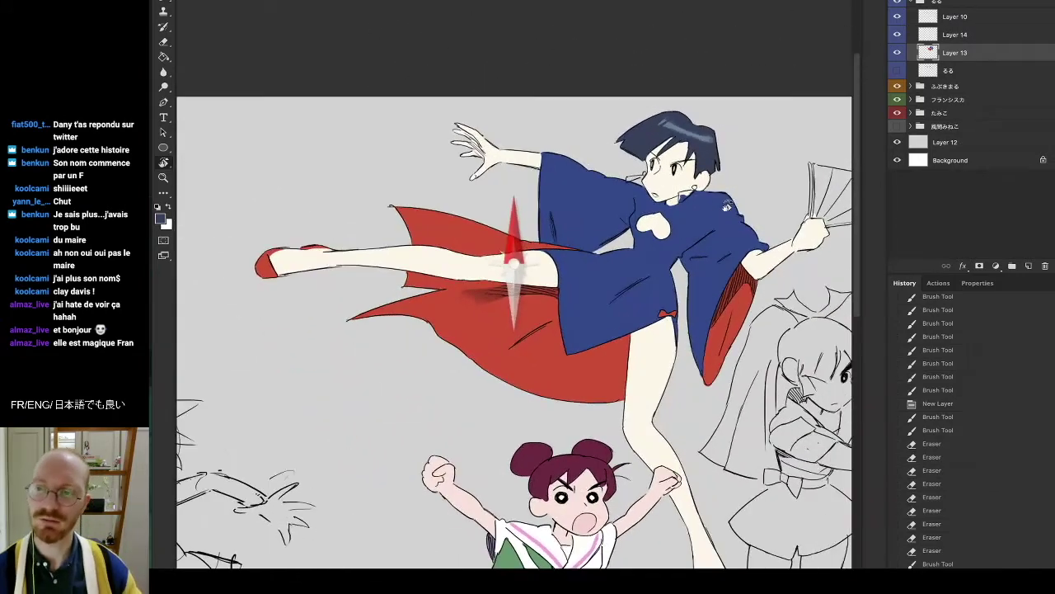
pyautogui.press('b')
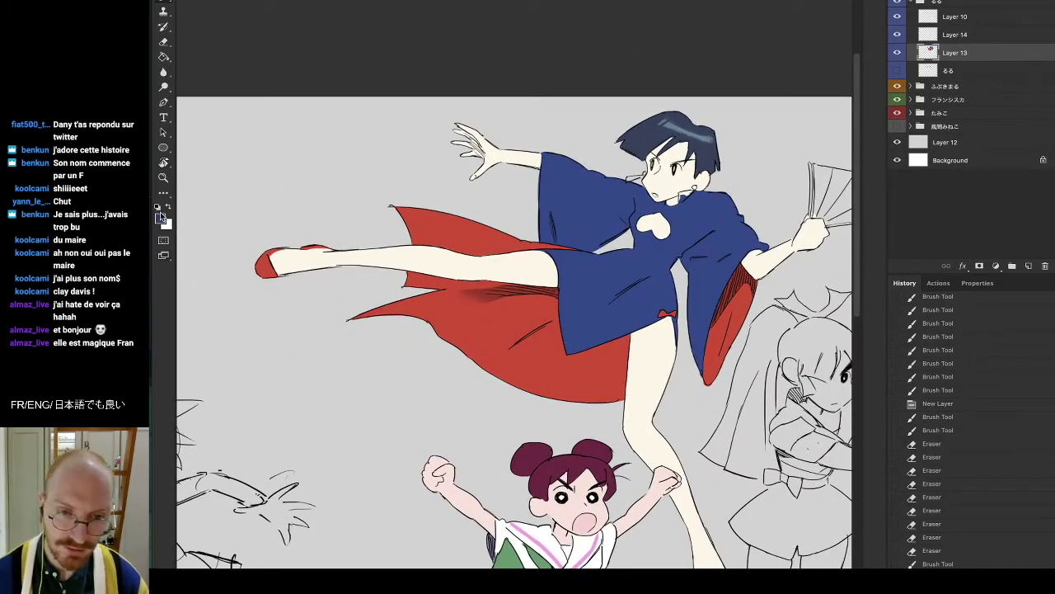
pyautogui.click(161, 217)
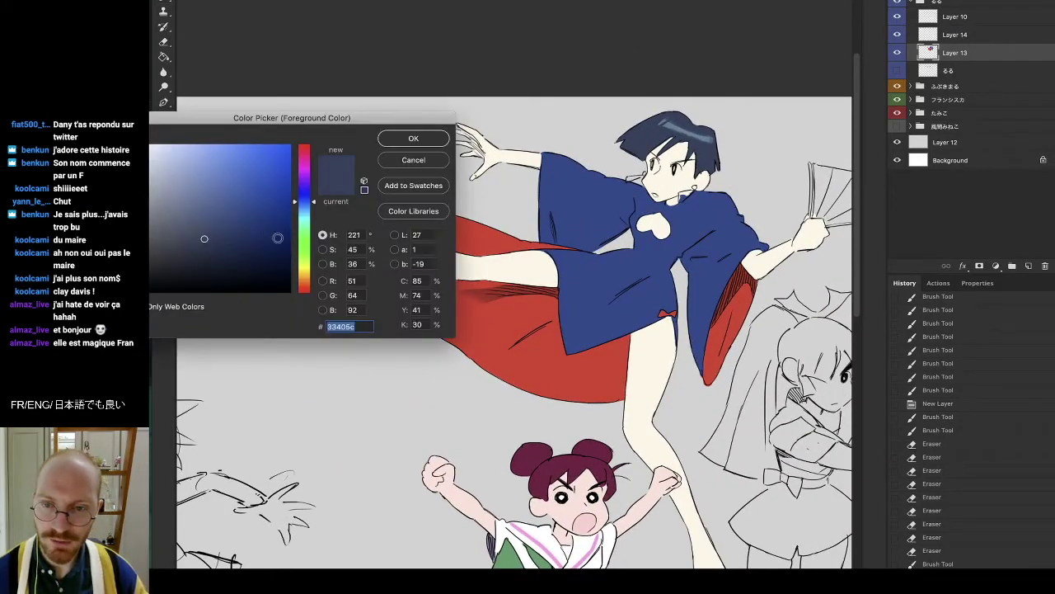
pyautogui.click(305, 268)
pyautogui.moveTo(214, 188); pyautogui.dragTo(203, 170)
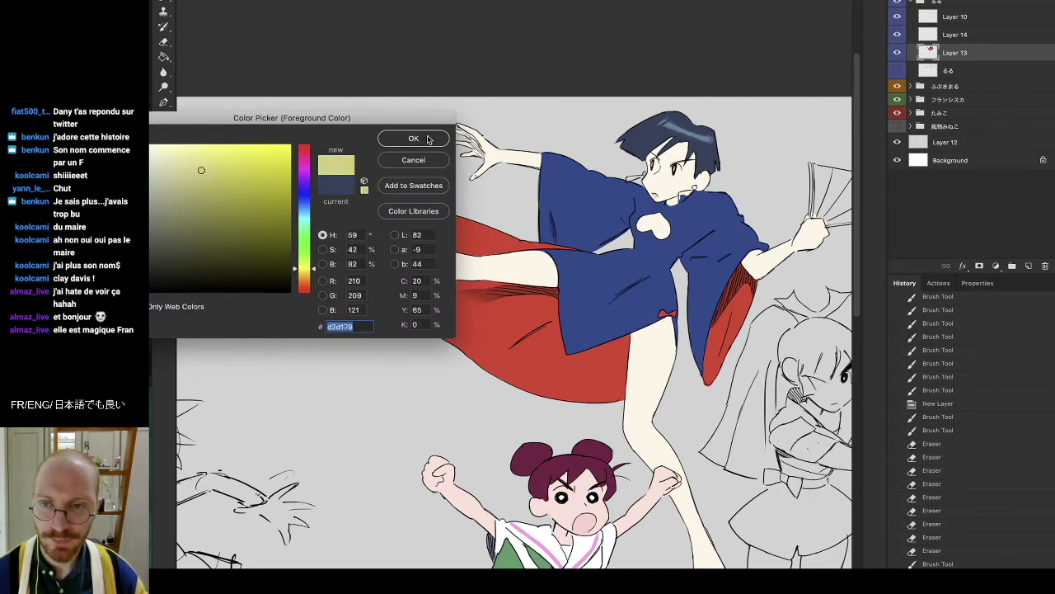
pyautogui.press('Return')
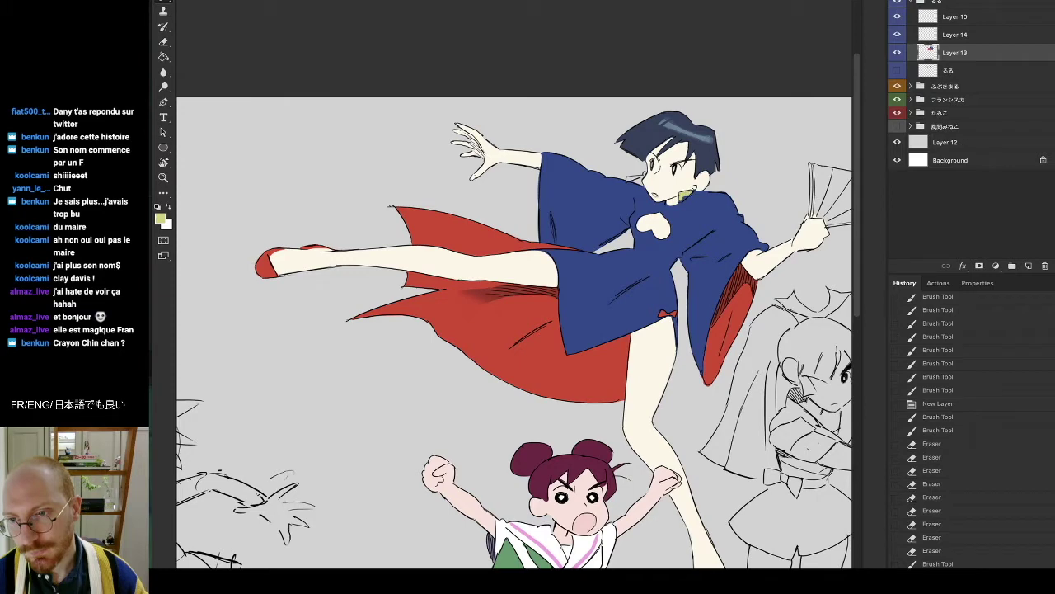
# Fill both of the blue-robed character's earrings with the pale yellow.
pyautogui.moveTo(677, 203)
pyautogui.mouseDown()
pyautogui.moveTo(687, 193)
pyautogui.moveTo(656, 130)
pyautogui.moveTo(591, 142)
pyautogui.mouseUp()
pyautogui.click(695, 188)
pyautogui.press('r')
pyautogui.moveTo(595, 139); pyautogui.dragTo(589, 143)
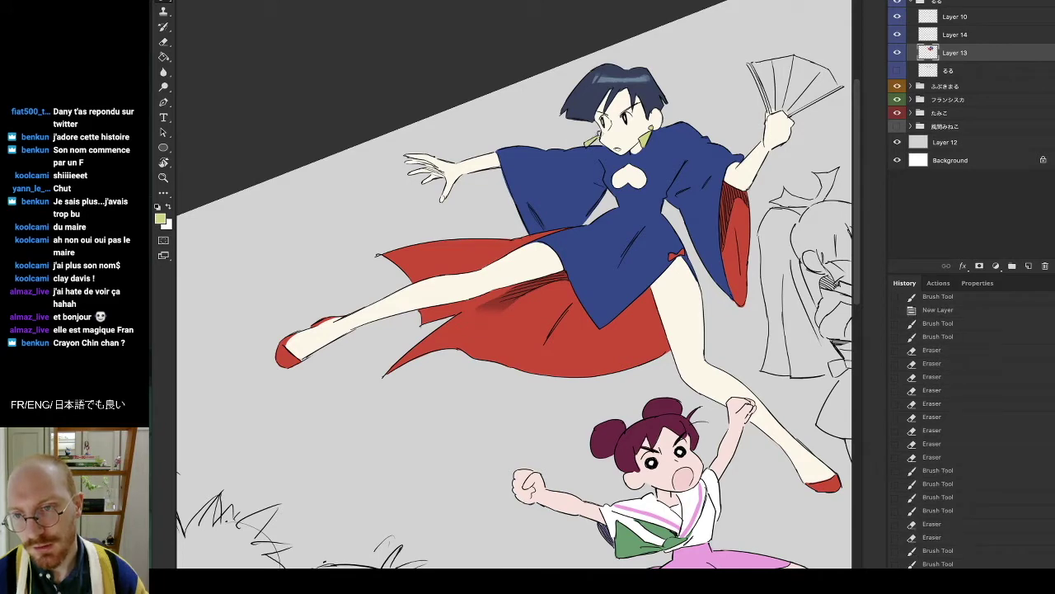
# Switch the foreground colour to white and paint the white of the blue-robed character's eye.
pyautogui.press('r')
pyautogui.moveTo(688, 46); pyautogui.dragTo(768, 120)
pyautogui.press('b')
pyautogui.click(158, 207)
pyautogui.click(169, 207)
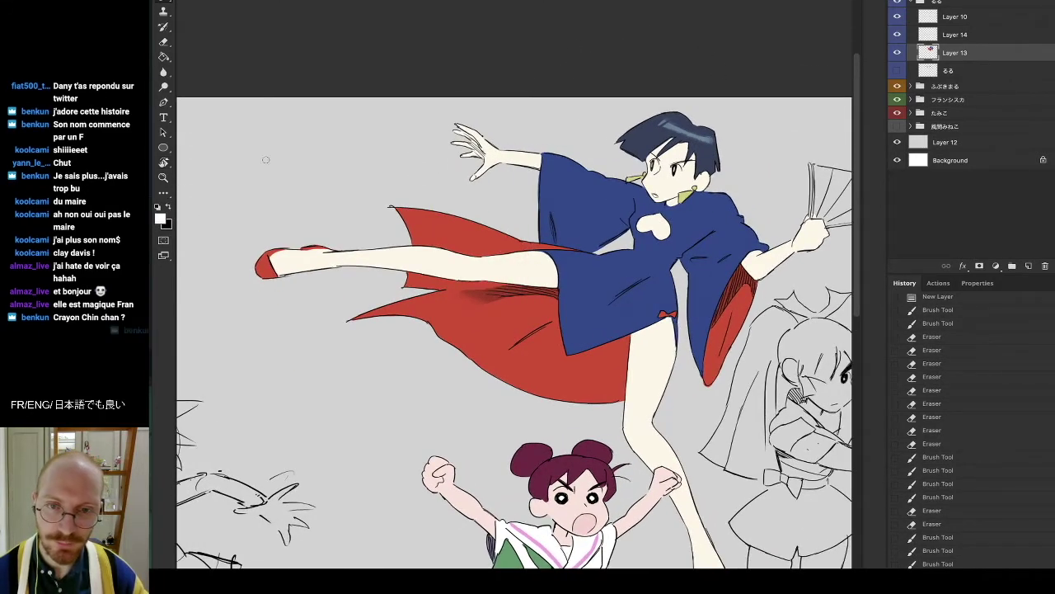
pyautogui.moveTo(657, 163); pyautogui.dragTo(658, 170)
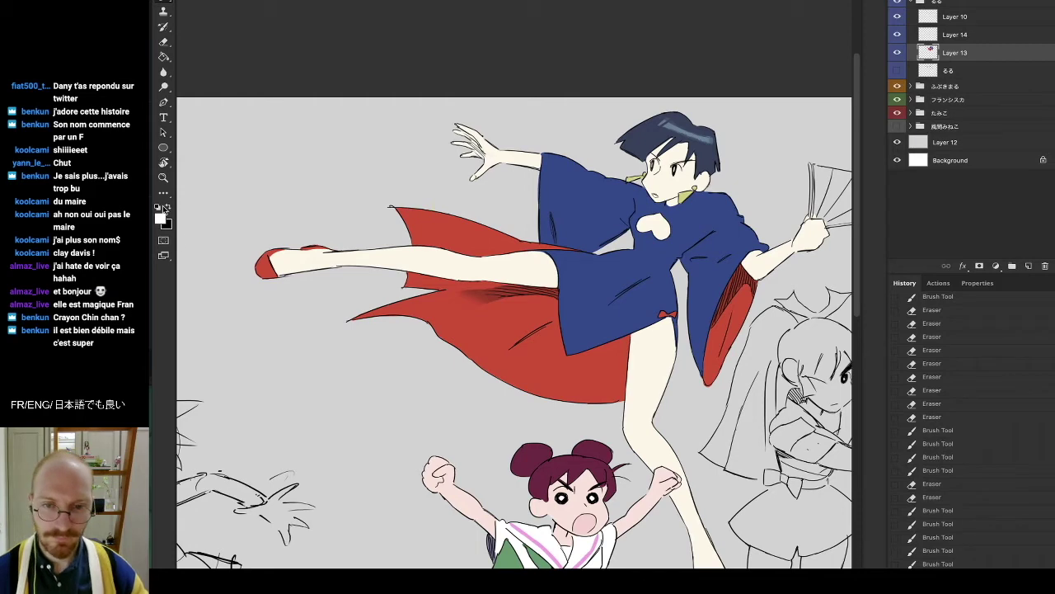
# Set the foreground colour to light pink #ffb0b0 and fill in the blue-robed character's mouth.
pyautogui.click(161, 217)
pyautogui.click(183, 144)
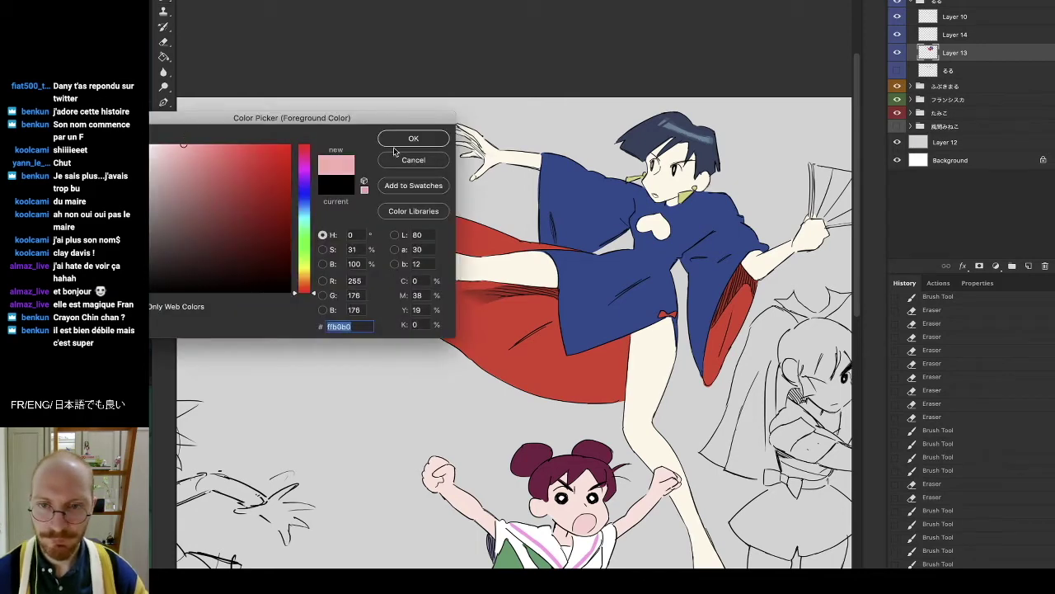
pyautogui.click(414, 142)
pyautogui.press('r')
pyautogui.moveTo(627, 138); pyautogui.dragTo(465, 108)
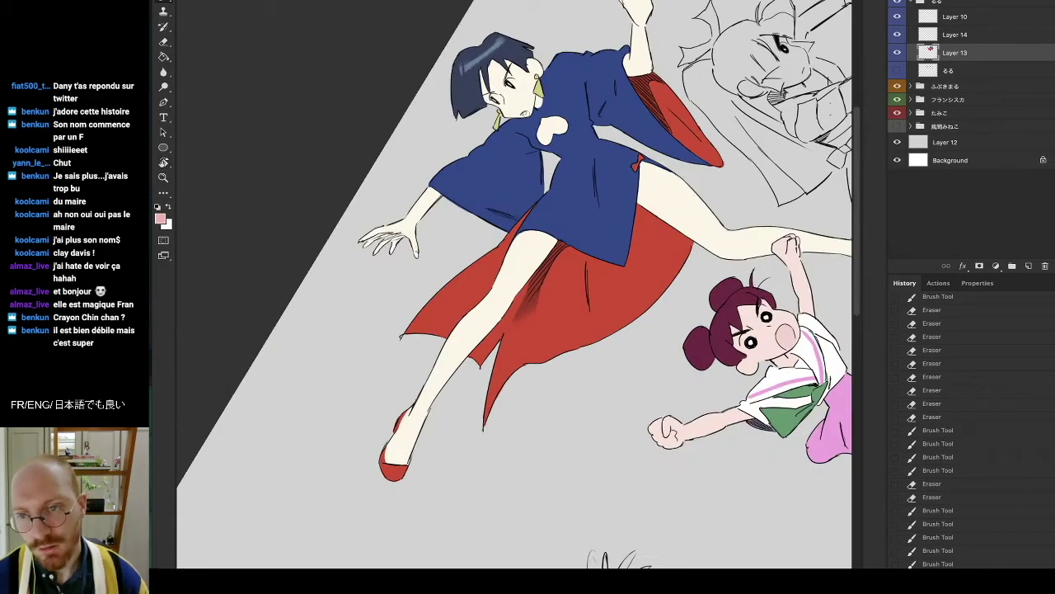
pyautogui.moveTo(522, 114); pyautogui.dragTo(526, 112)
pyautogui.press('r')
pyautogui.moveTo(554, 80)
pyautogui.mouseDown()
pyautogui.moveTo(731, 206)
pyautogui.moveTo(734, 197)
pyautogui.mouseUp()
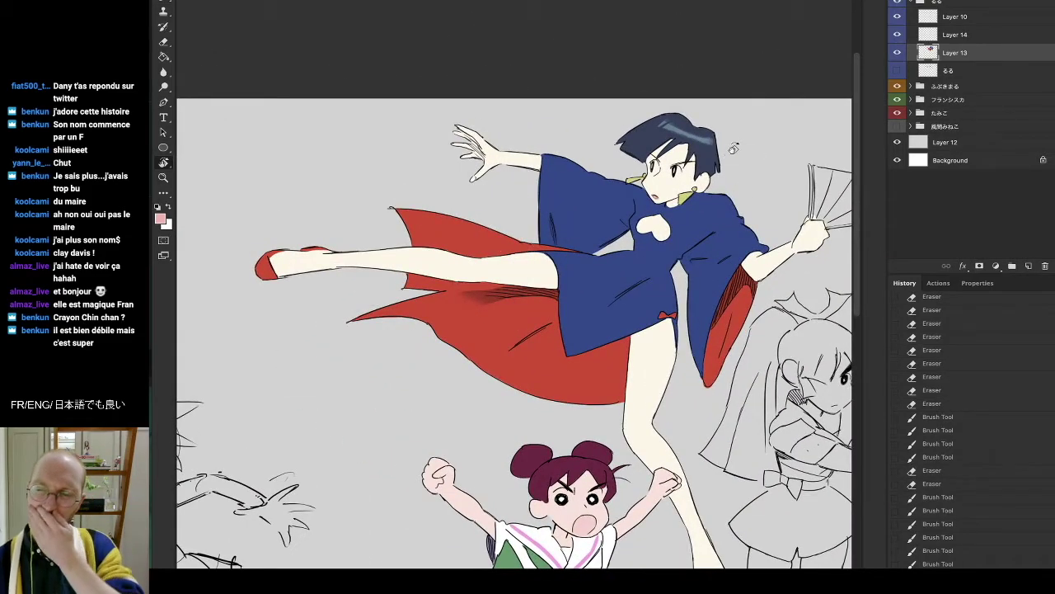
# Reset the foreground and background colours and toggle the visibility of Layer 13 to check the fills.
pyautogui.press('b')
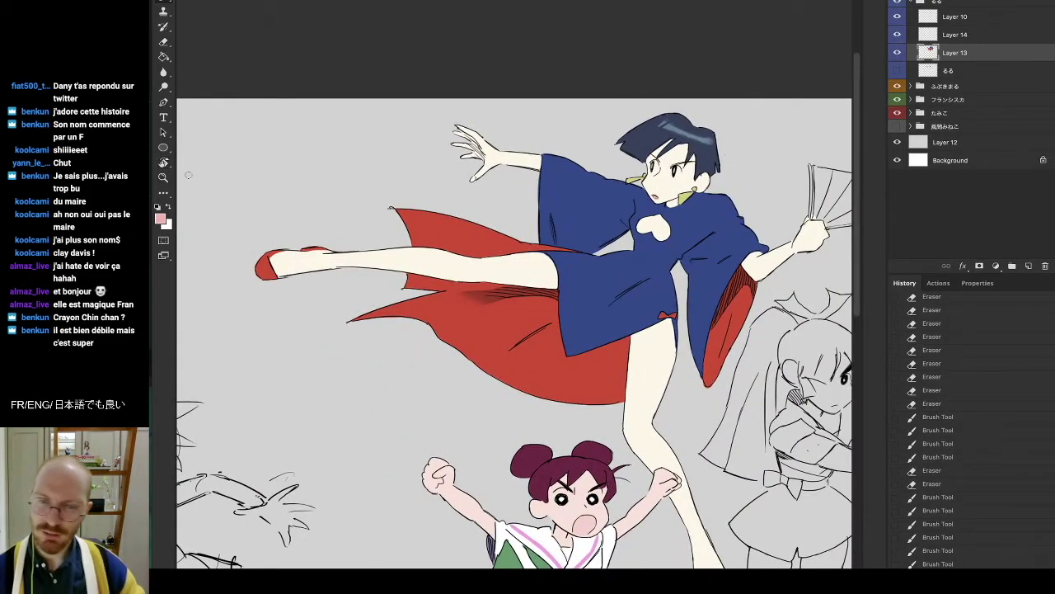
pyautogui.click(158, 208)
pyautogui.click(163, 177)
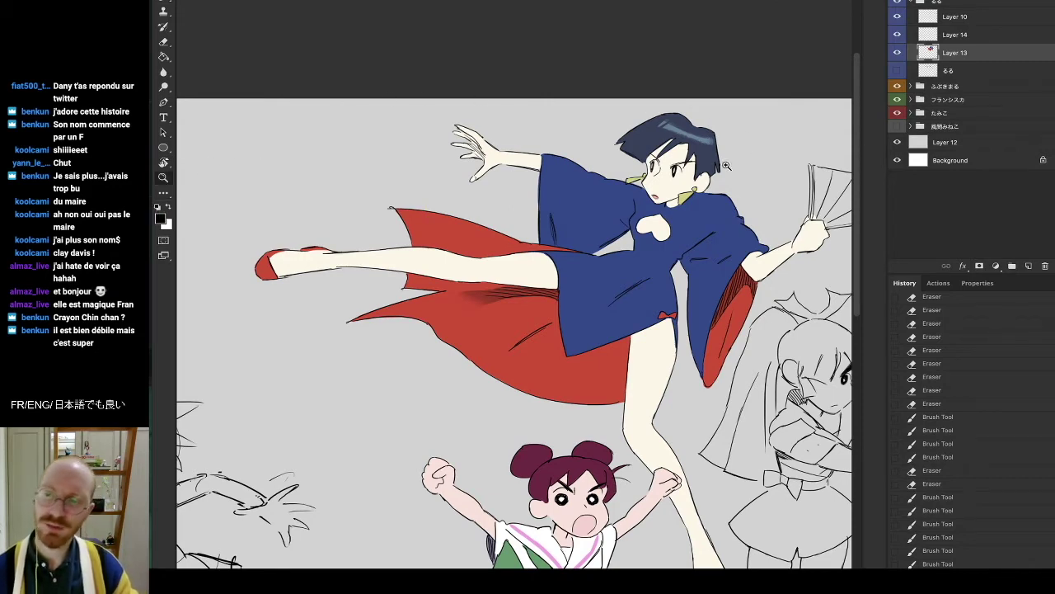
pyautogui.keyDown('alt'); pyautogui.click(726, 155); pyautogui.keyUp('alt')
pyautogui.moveTo(754, 208); pyautogui.dragTo(723, 204)
pyautogui.moveTo(653, 216); pyautogui.dragTo(700, 204)
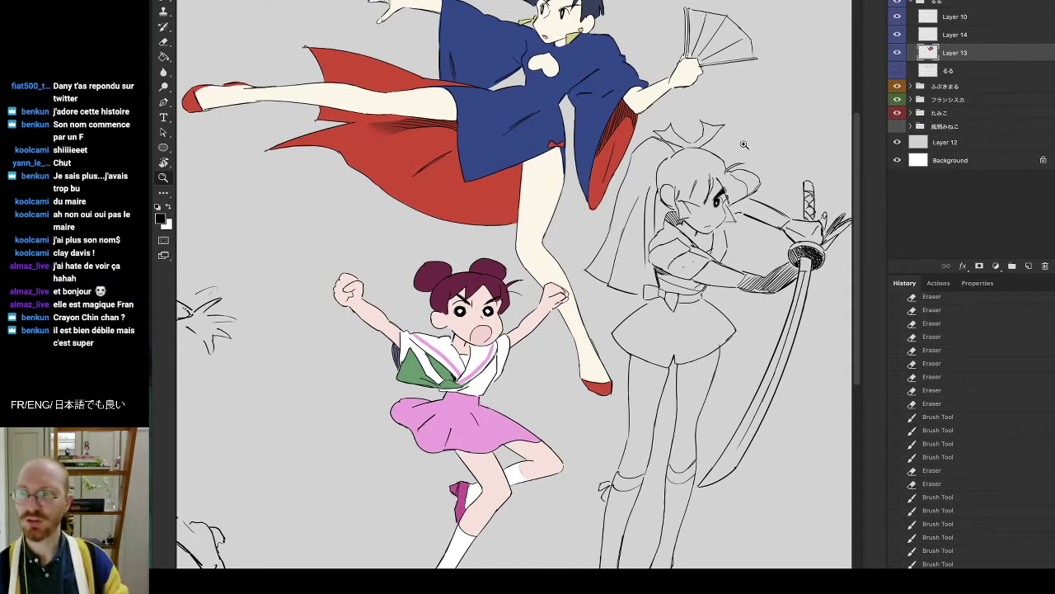
pyautogui.click(897, 54)
pyautogui.click(897, 54)
# Erase the colour overspill around the lower tip of the hanging blue and red sleeve.
pyautogui.press('e')
pyautogui.moveTo(583, 207); pyautogui.dragTo(587, 207)
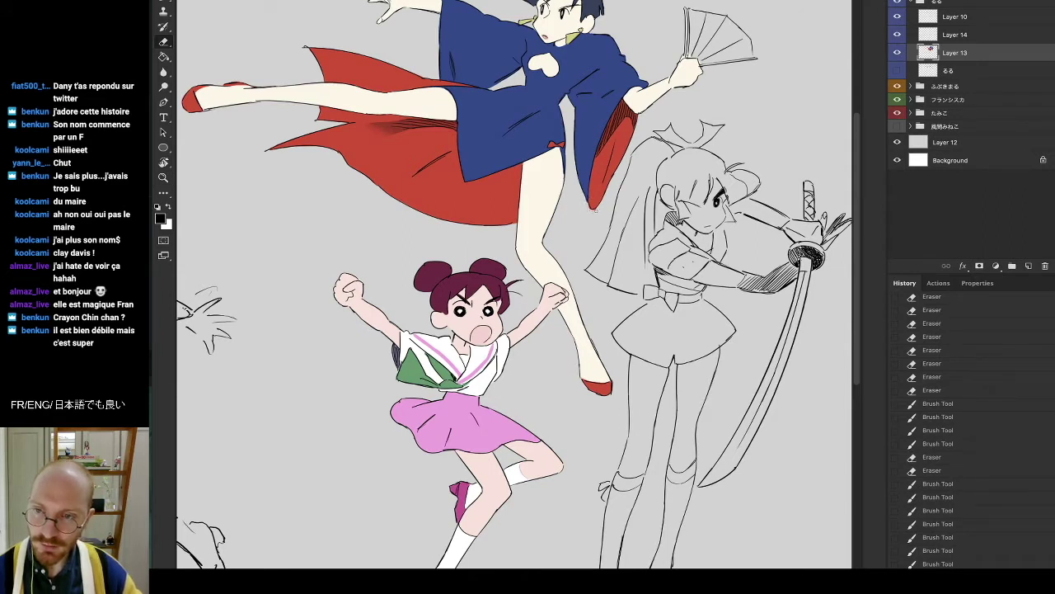
pyautogui.moveTo(587, 208); pyautogui.dragTo(599, 207)
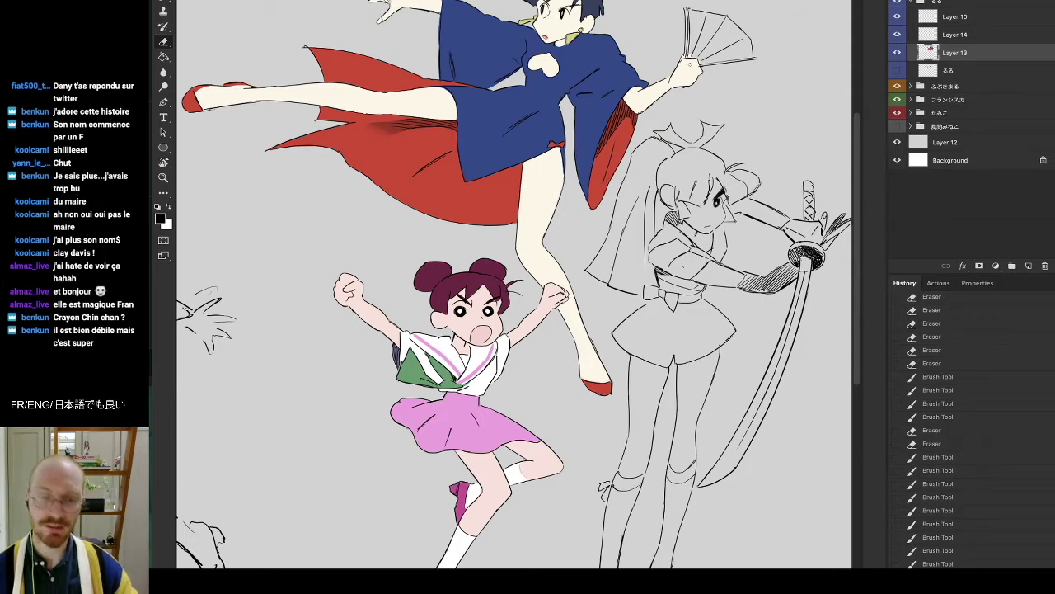
pyautogui.press('space')
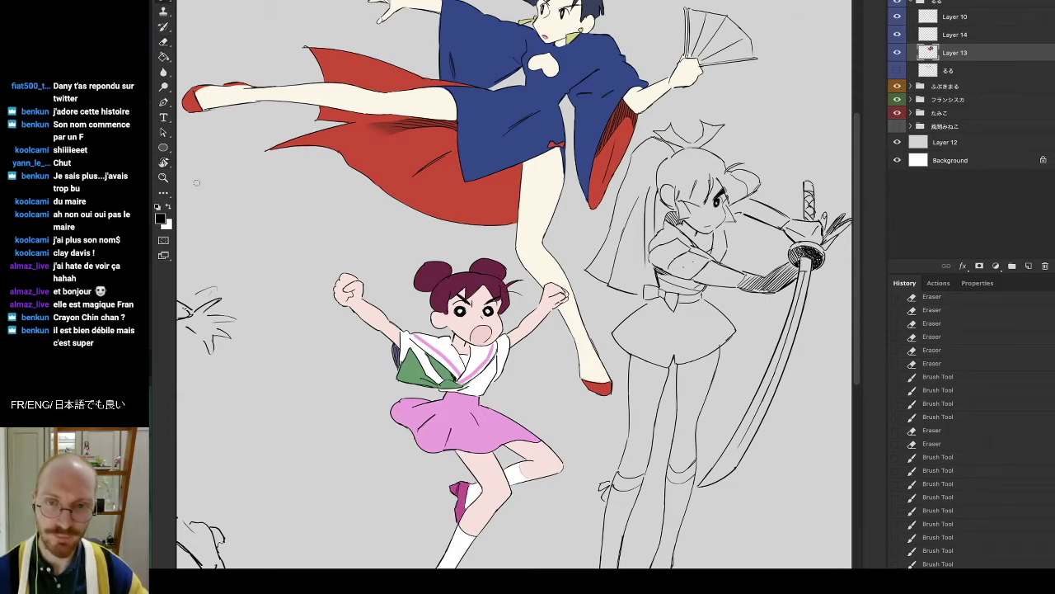
# Set the foreground colour to a dusty pink skin shadow tone, #eab1a9.
pyautogui.click(160, 216)
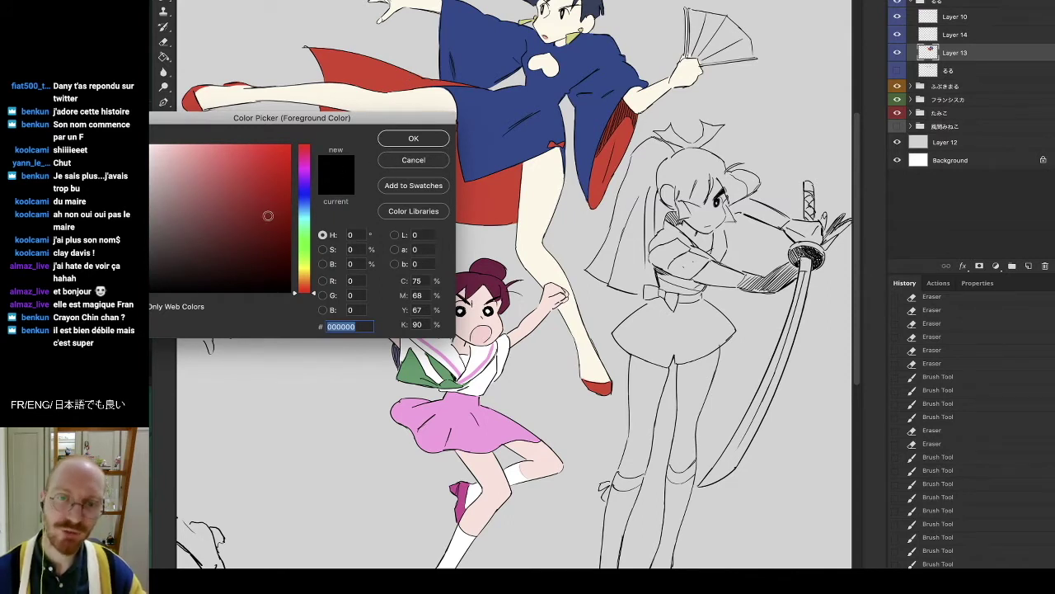
pyautogui.write('ffdada')
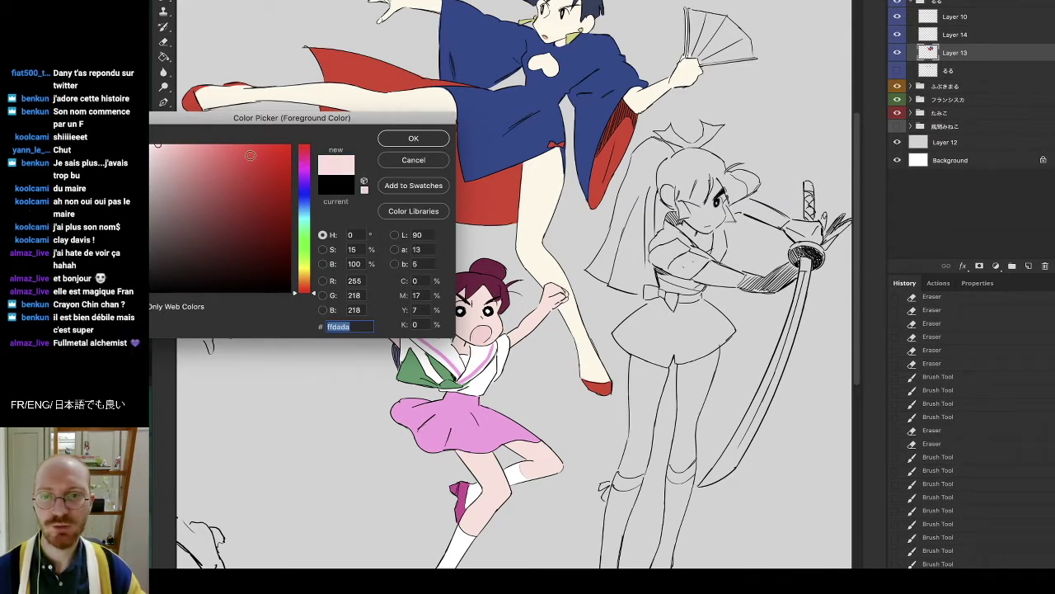
pyautogui.click(183, 145)
pyautogui.click(178, 156)
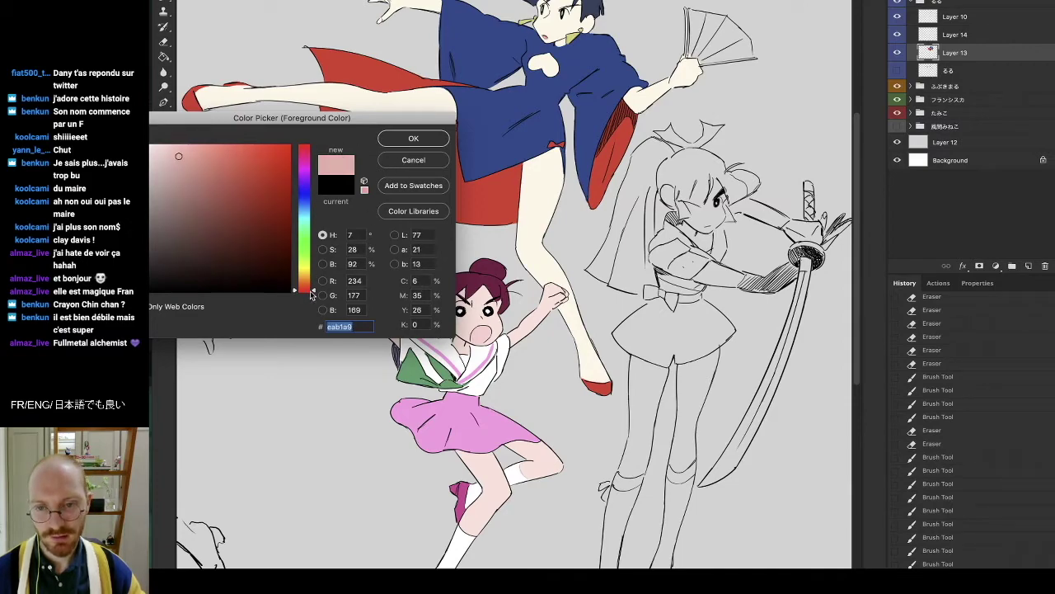
pyautogui.click(410, 139)
# Shade the fingers of the blue-robed character's outstretched open hand in dusty pink and add a small dab on the face.
pyautogui.press('r')
pyautogui.moveTo(461, 128); pyautogui.dragTo(295, 2)
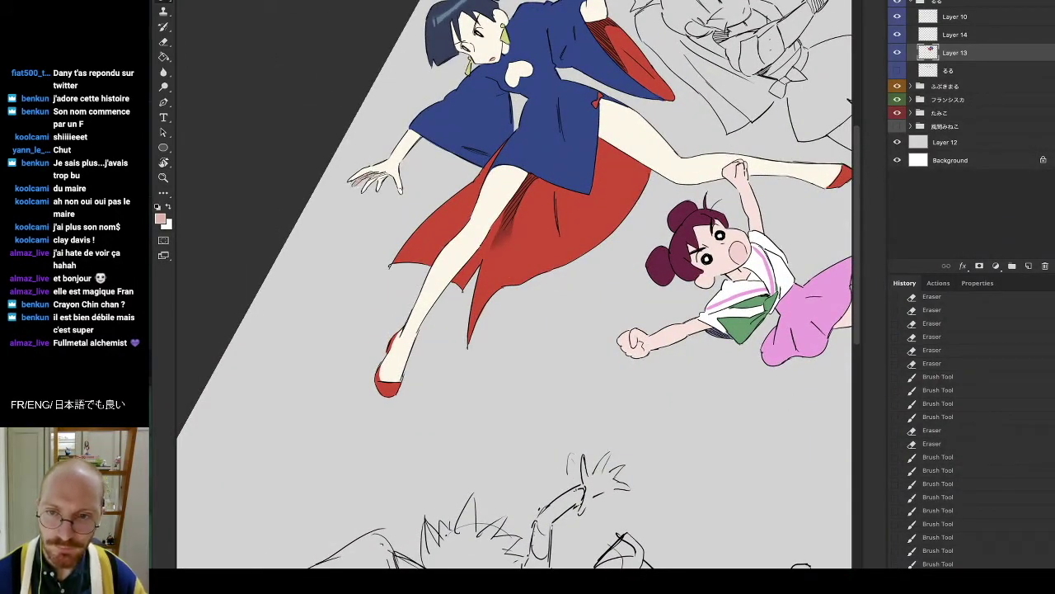
pyautogui.click(373, 176)
pyautogui.click(371, 181)
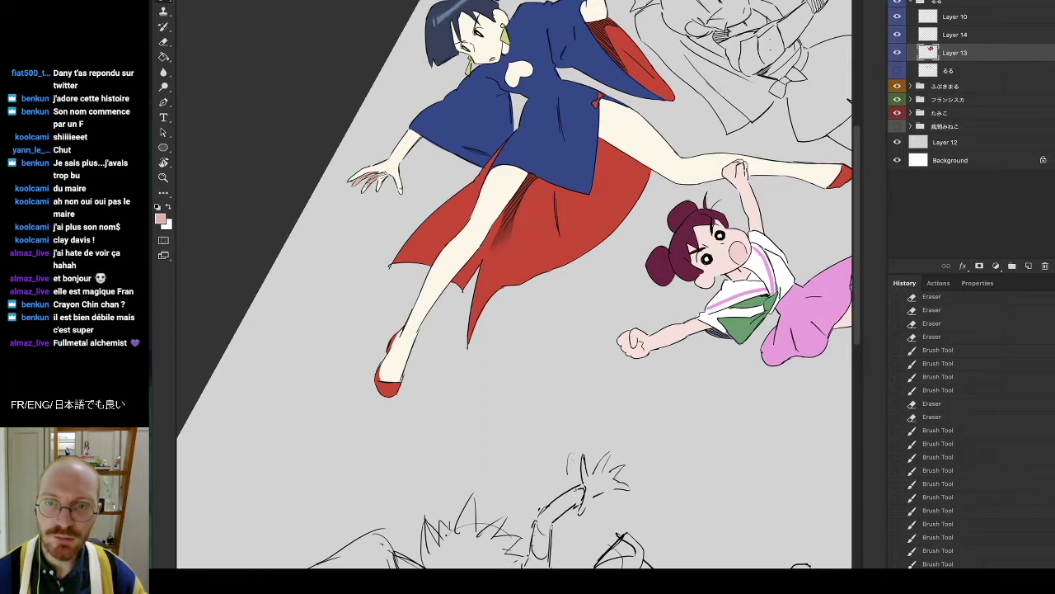
pyautogui.click(378, 176)
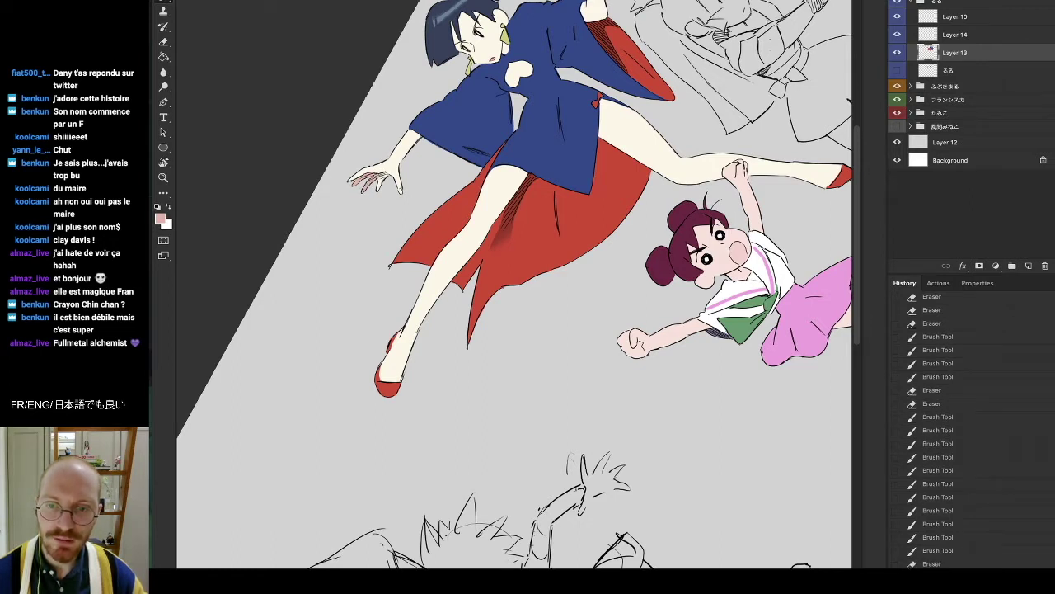
pyautogui.click(378, 177)
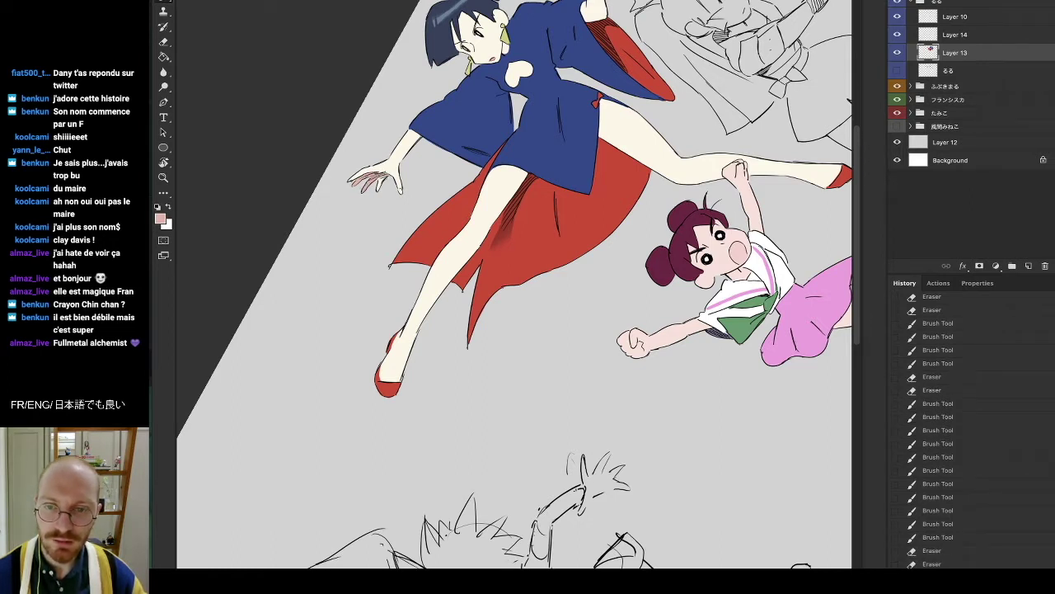
pyautogui.click(400, 190)
pyautogui.press('r')
pyautogui.moveTo(470, 108)
pyautogui.mouseDown()
pyautogui.moveTo(427, 127)
pyautogui.moveTo(564, 108)
pyautogui.mouseUp()
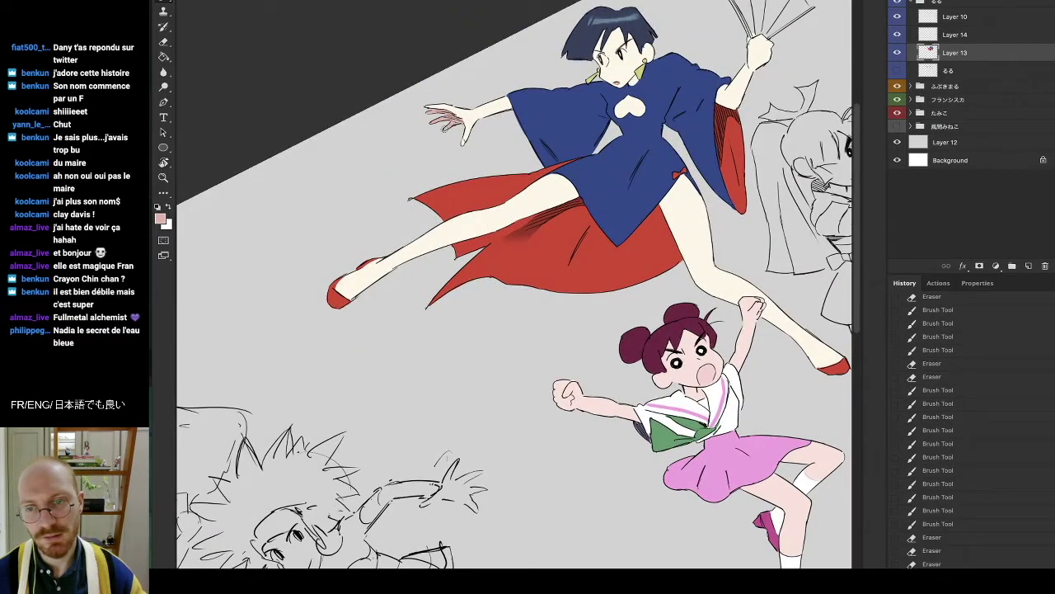
pyautogui.click(604, 61)
pyautogui.press('space')
pyautogui.moveTo(643, 93); pyautogui.dragTo(520, 110)
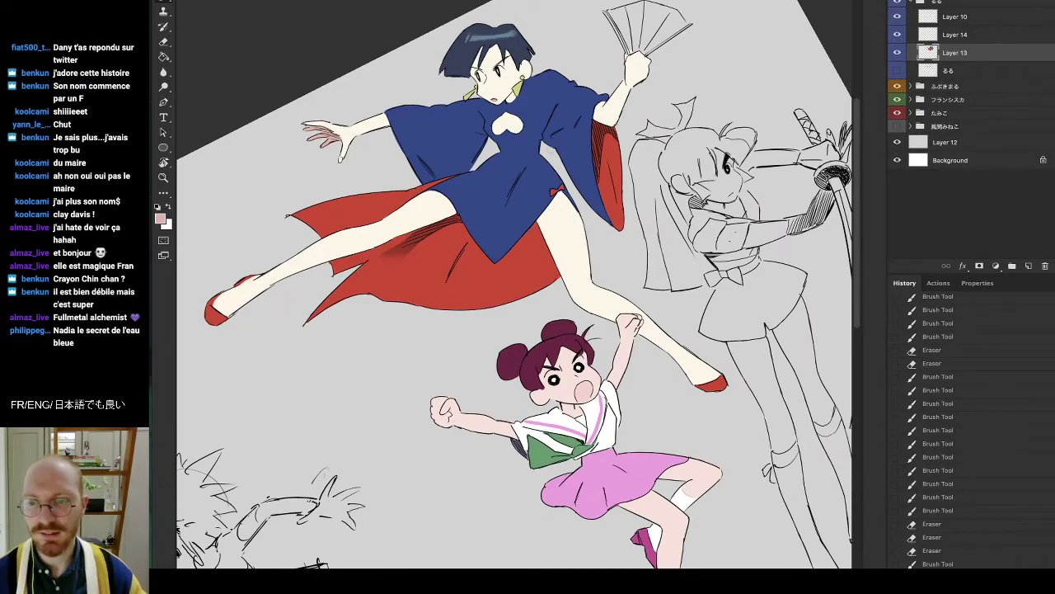
# Try painting a small pink shadow on the extended thigh beside the blue skirt hem, trimming it with sampled skin colour.
pyautogui.press('r')
pyautogui.moveTo(515, 146); pyautogui.dragTo(429, 347)
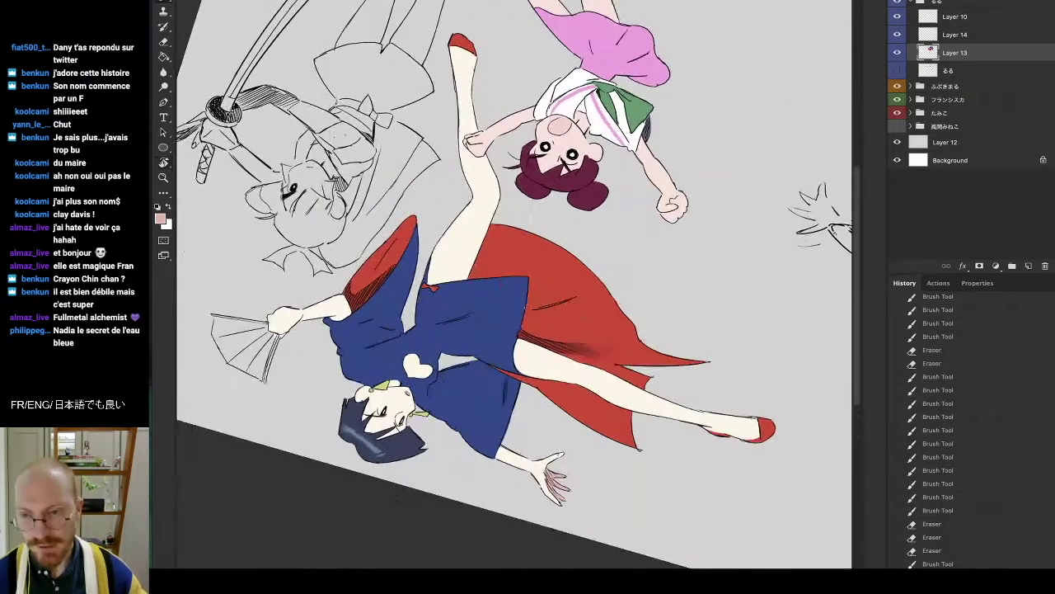
pyautogui.moveTo(518, 347); pyautogui.dragTo(520, 340)
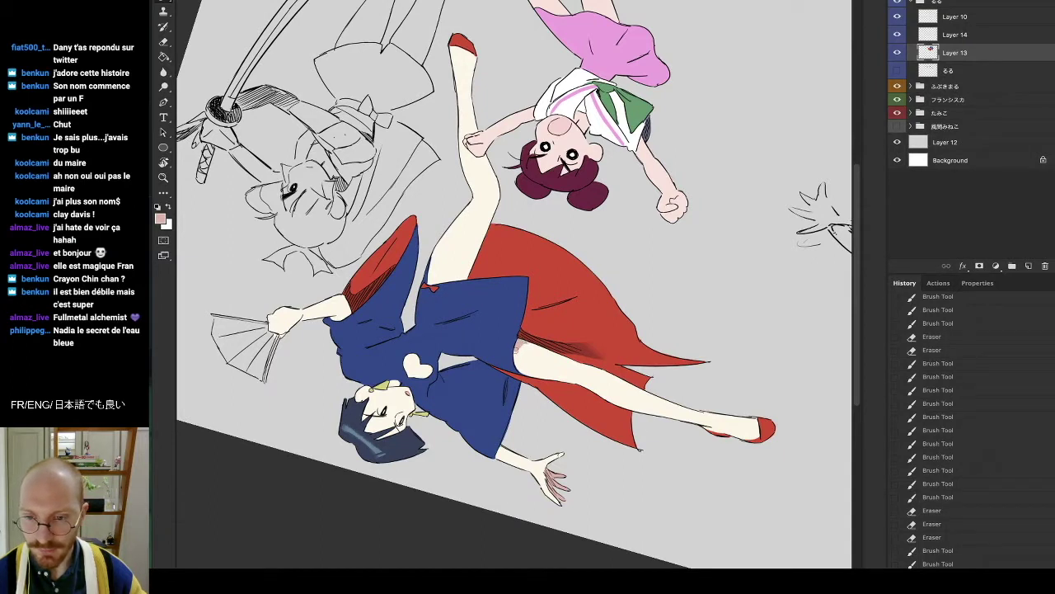
pyautogui.moveTo(518, 347); pyautogui.dragTo(526, 347)
pyautogui.keyDown('alt'); pyautogui.click(529, 345); pyautogui.keyUp('alt')
pyautogui.click(525, 347)
pyautogui.click(522, 349)
pyautogui.click(522, 350)
pyautogui.click(521, 350)
pyautogui.keyDown('alt'); pyautogui.click(509, 354); pyautogui.keyUp('alt')
pyautogui.moveTo(511, 354); pyautogui.dragTo(516, 357)
pyautogui.keyDown('alt'); pyautogui.click(526, 351); pyautogui.keyUp('alt')
# Undo the shading strokes on the thigh and turn the canvas back towards upright.
pyautogui.press('r')
pyautogui.moveTo(598, 291)
pyautogui.mouseDown()
pyautogui.moveTo(608, 355)
pyautogui.moveTo(430, 369)
pyautogui.moveTo(442, 286)
pyautogui.mouseUp()
pyautogui.hotkey('ctrl', 'z')
pyautogui.hotkey('ctrl', 'z')
pyautogui.hotkey('ctrl', 'z')
pyautogui.hotkey('ctrl', 'z')
pyautogui.hotkey('ctrl', 'z')
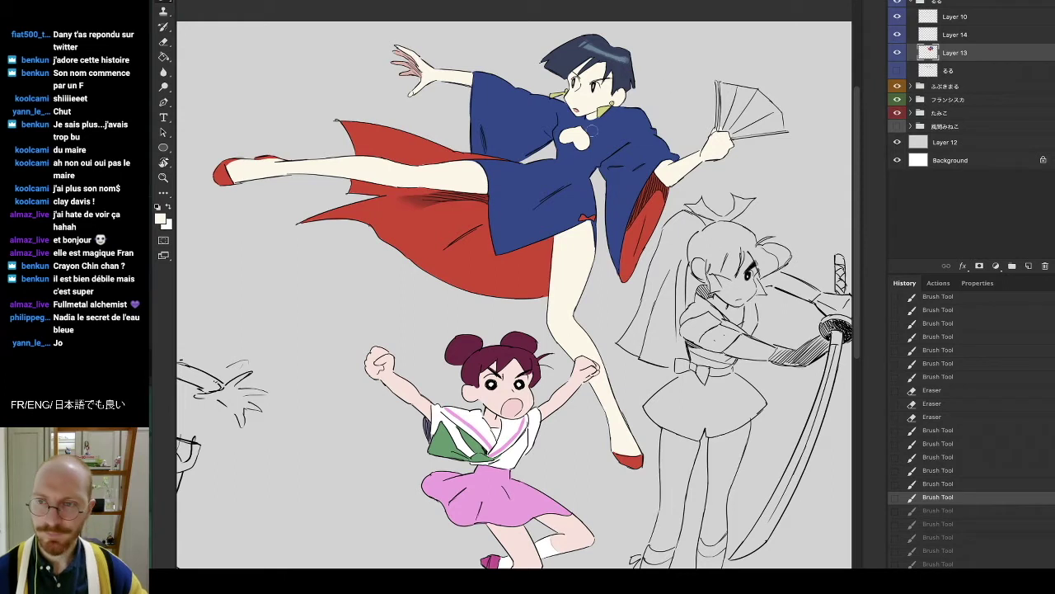
pyautogui.click(160, 218)
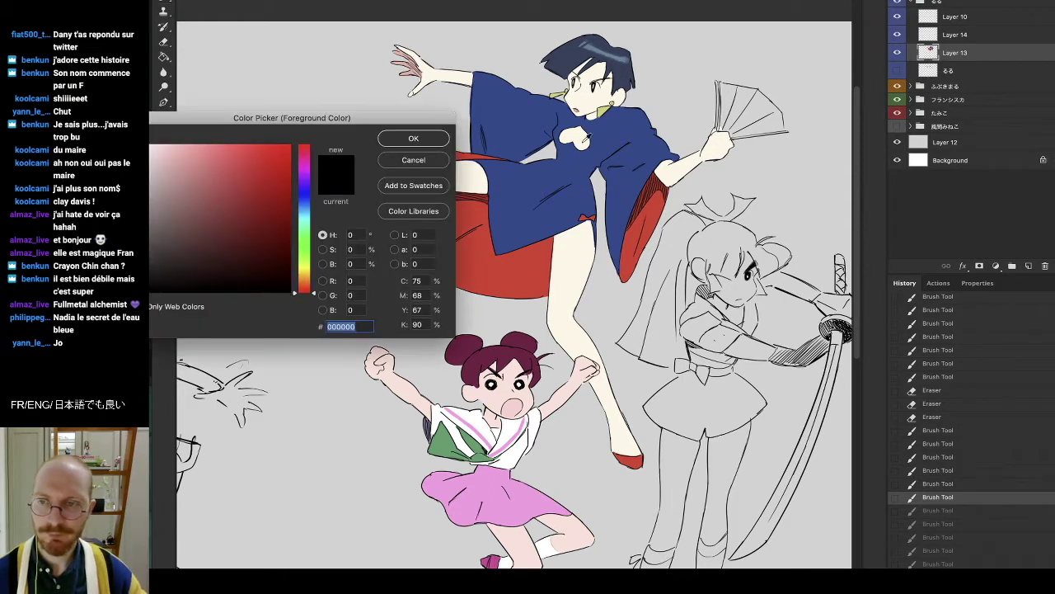
pyautogui.click(581, 145)
pyautogui.click(304, 175)
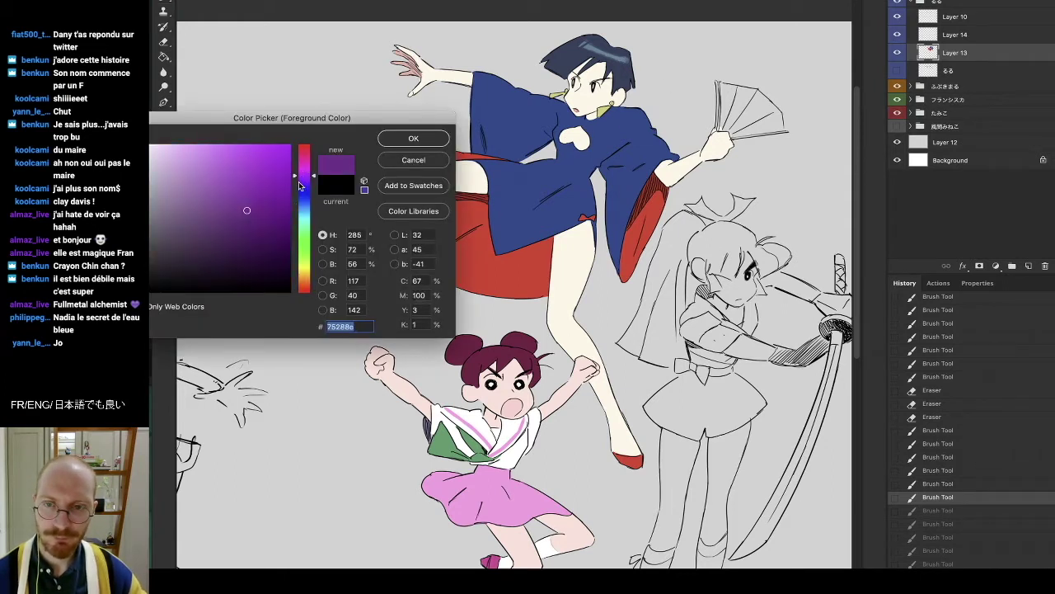
pyautogui.write('b')
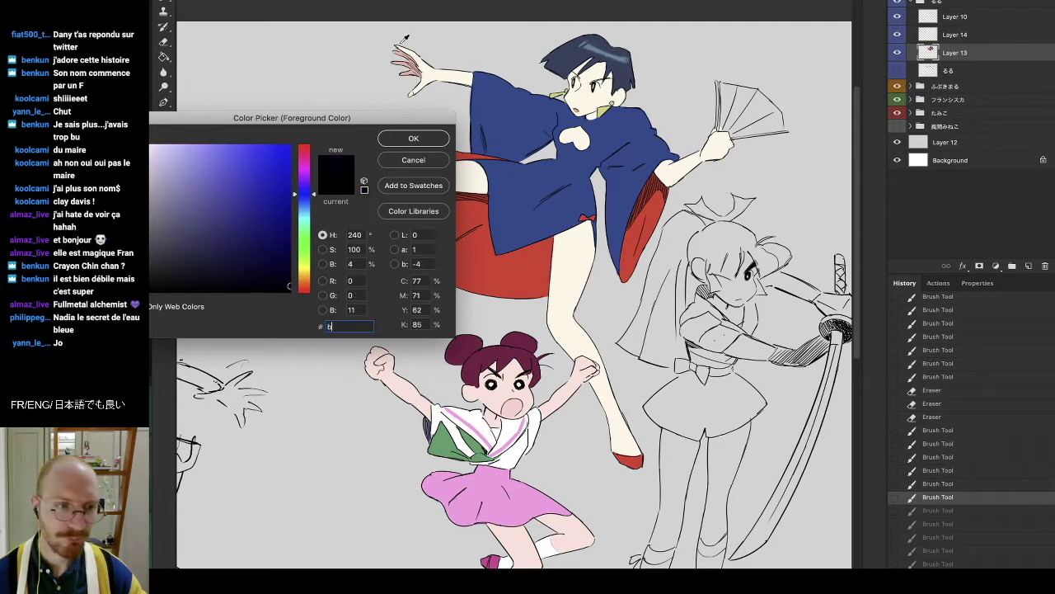
pyautogui.click(401, 143)
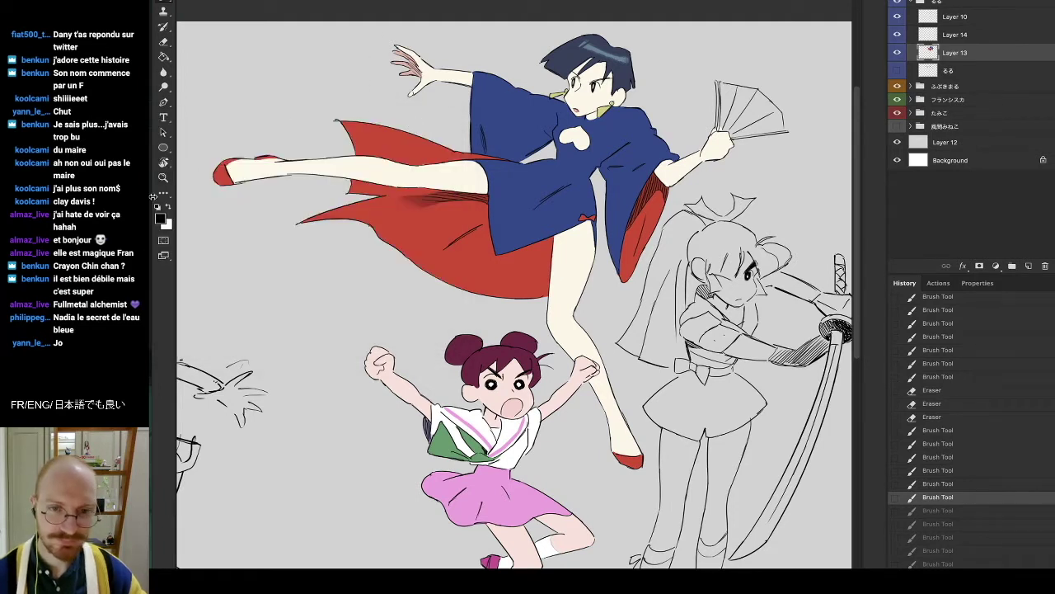
# Set the foreground colour to a muted purple for the fan, #60547a.
pyautogui.click(160, 220)
pyautogui.click(171, 213)
pyautogui.click(184, 221)
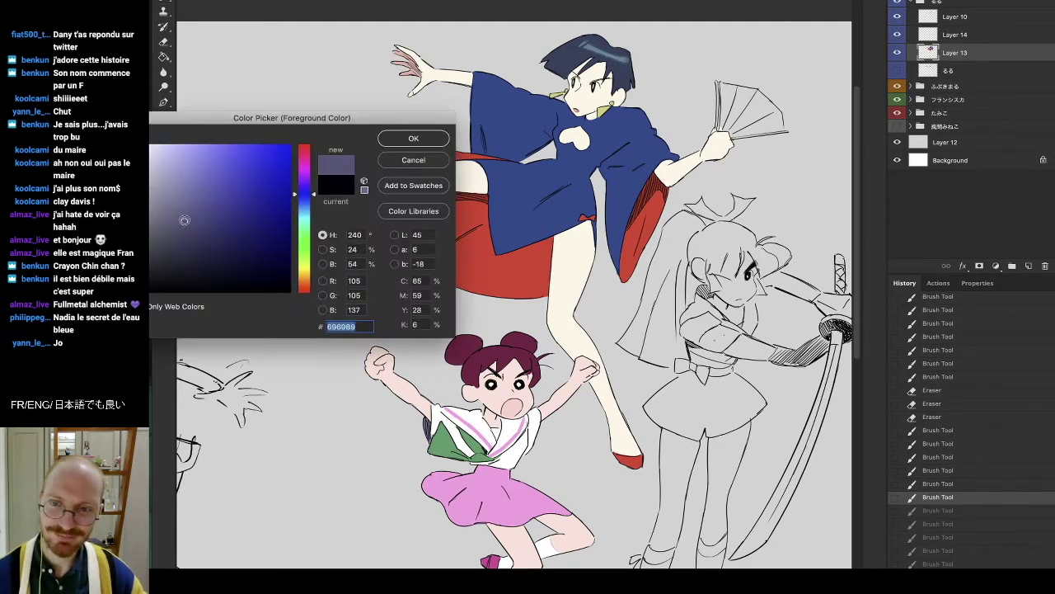
pyautogui.click(306, 187)
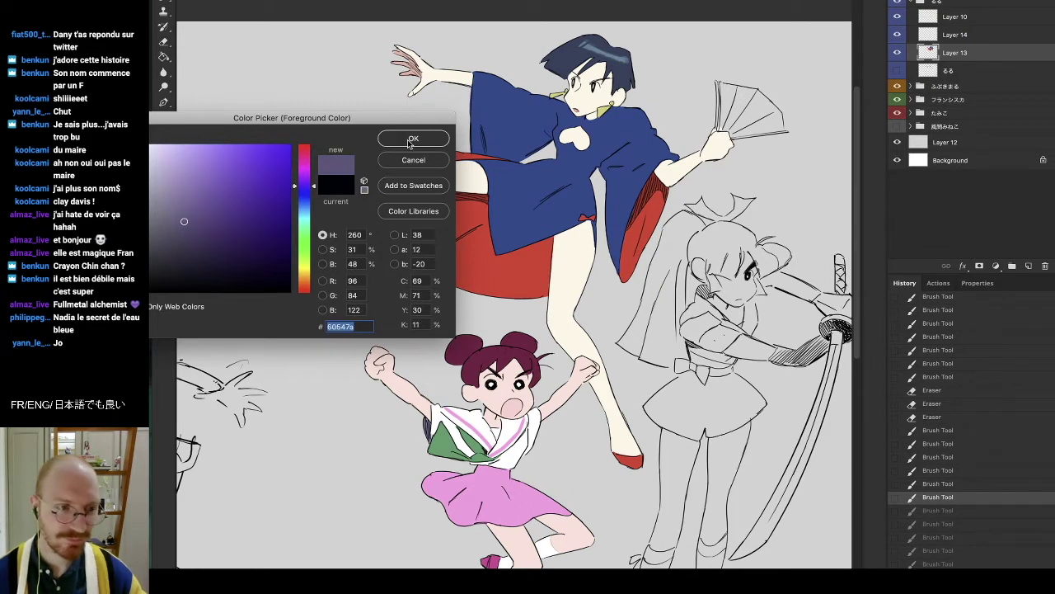
pyautogui.click(408, 140)
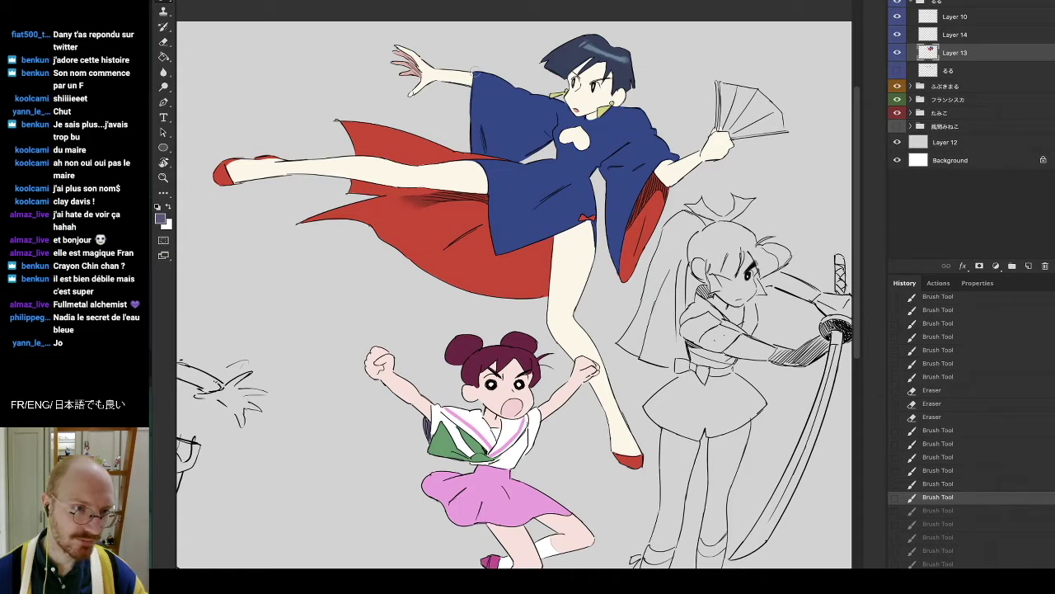
# Fill most panels of the blue-robed character's open fan with muted purple, working along its outer edge and folds.
pyautogui.moveTo(746, 111)
pyautogui.mouseDown()
pyautogui.moveTo(750, 101)
pyautogui.moveTo(737, 119)
pyautogui.moveTo(754, 56)
pyautogui.mouseUp()
pyautogui.press('r')
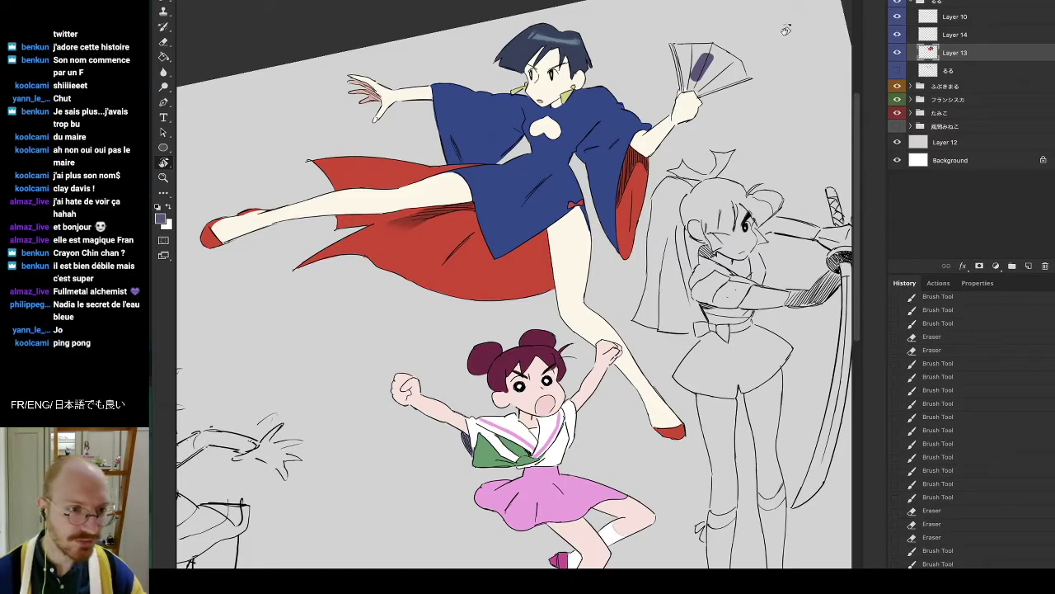
pyautogui.moveTo(715, 59); pyautogui.dragTo(445, 8)
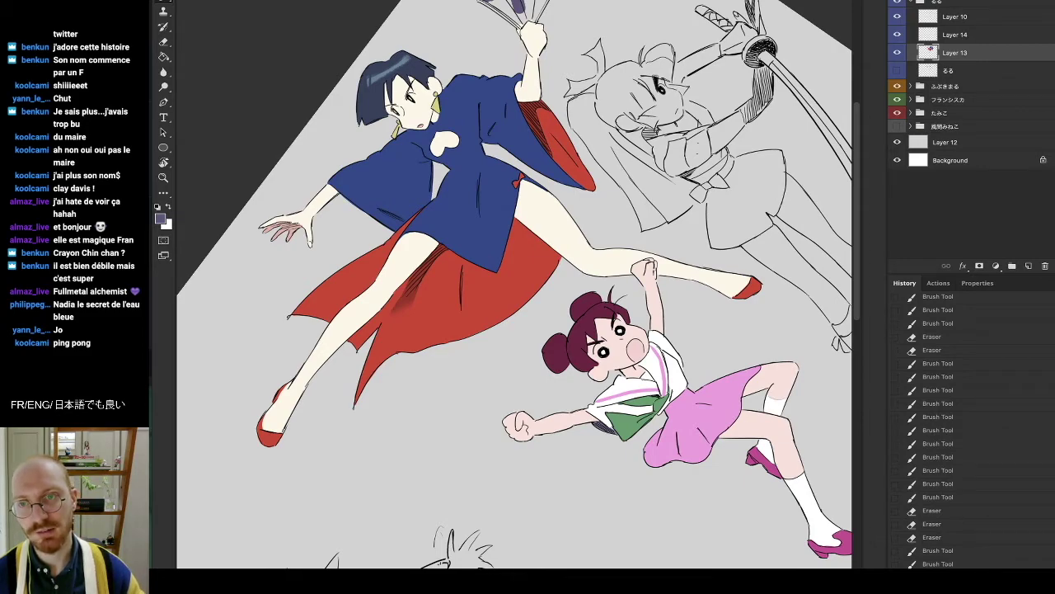
pyautogui.press('r')
pyautogui.moveTo(522, 13); pyautogui.dragTo(399, 46)
pyautogui.moveTo(384, 18)
pyautogui.mouseDown()
pyautogui.moveTo(373, 7)
pyautogui.moveTo(266, 103)
pyautogui.mouseUp()
pyautogui.press('r')
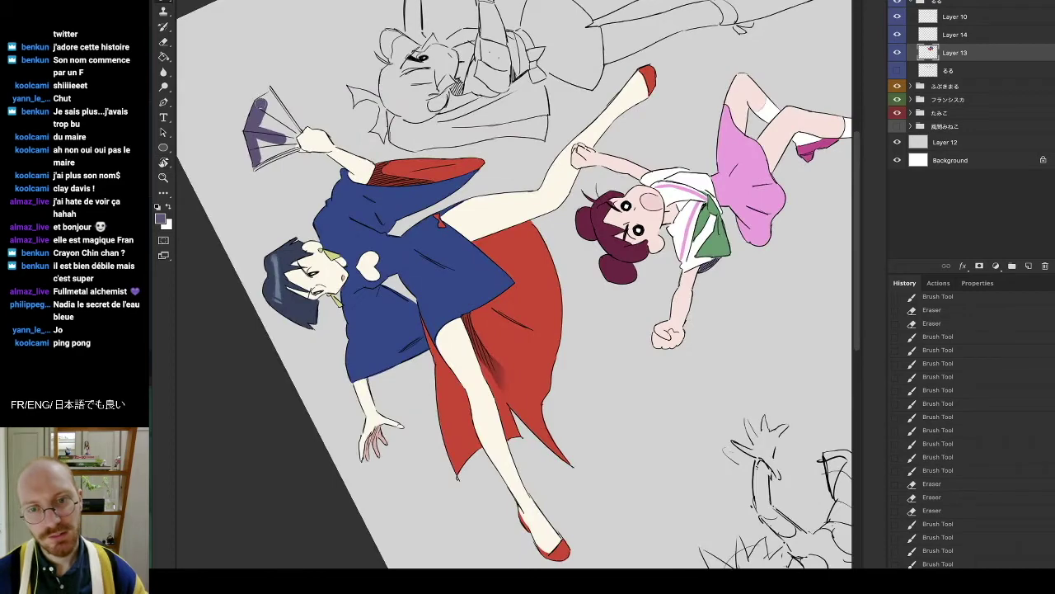
pyautogui.moveTo(271, 88); pyautogui.dragTo(277, 89)
pyautogui.press('r')
pyautogui.moveTo(268, 38)
pyautogui.mouseDown()
pyautogui.moveTo(273, 334)
pyautogui.moveTo(386, 253)
pyautogui.moveTo(338, 235)
pyautogui.moveTo(318, 247)
pyautogui.moveTo(324, 262)
pyautogui.mouseUp()
pyautogui.press('space')
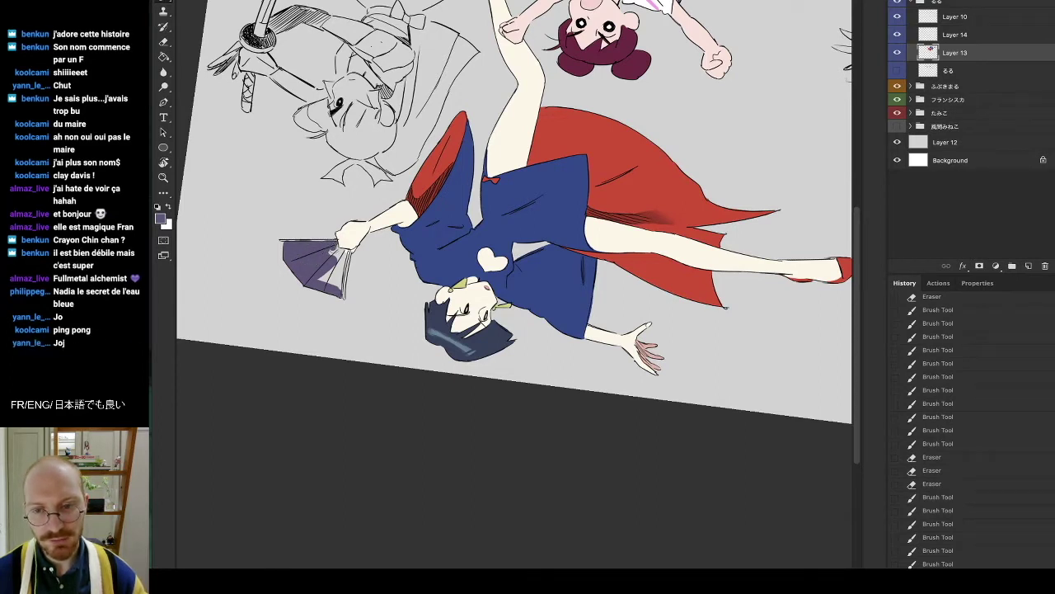
# Fill the remaining gaps beside the fan's end rib with muted purple and tidy the edge, bringing the canvas back towards upright.
pyautogui.moveTo(331, 250)
pyautogui.mouseDown()
pyautogui.moveTo(313, 274)
pyautogui.moveTo(332, 254)
pyautogui.moveTo(333, 282)
pyautogui.moveTo(338, 262)
pyautogui.mouseUp()
pyautogui.press('e')
pyautogui.press('b')
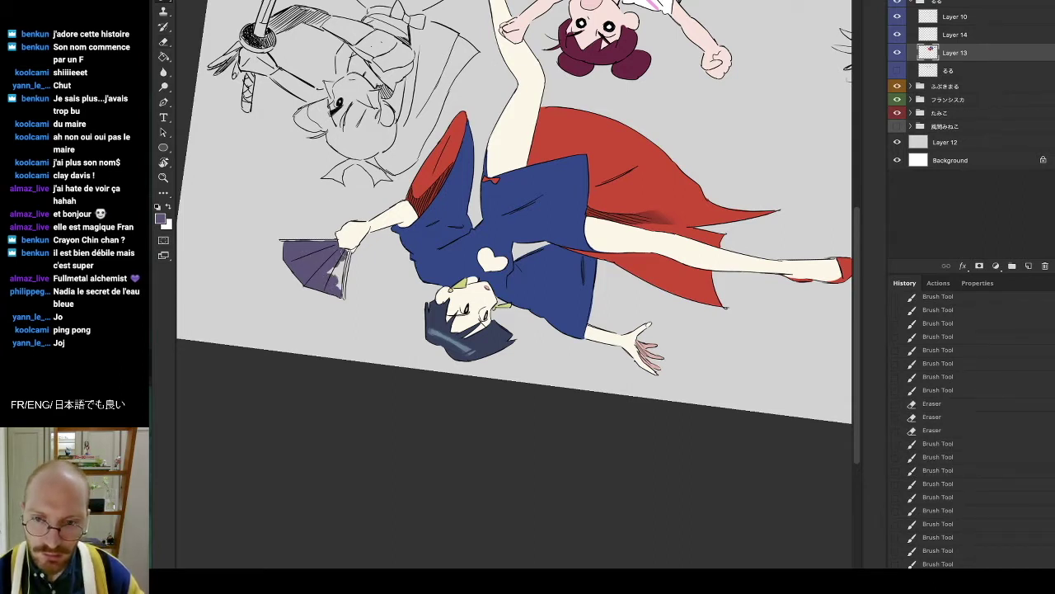
pyautogui.moveTo(346, 256)
pyautogui.mouseDown()
pyautogui.moveTo(334, 272)
pyautogui.moveTo(328, 262)
pyautogui.moveTo(340, 280)
pyautogui.mouseUp()
pyautogui.press('r')
pyautogui.moveTo(334, 211); pyautogui.dragTo(676, 176)
# Try a vivid purple, #8e54af, as the foreground colour.
pyautogui.click(161, 219)
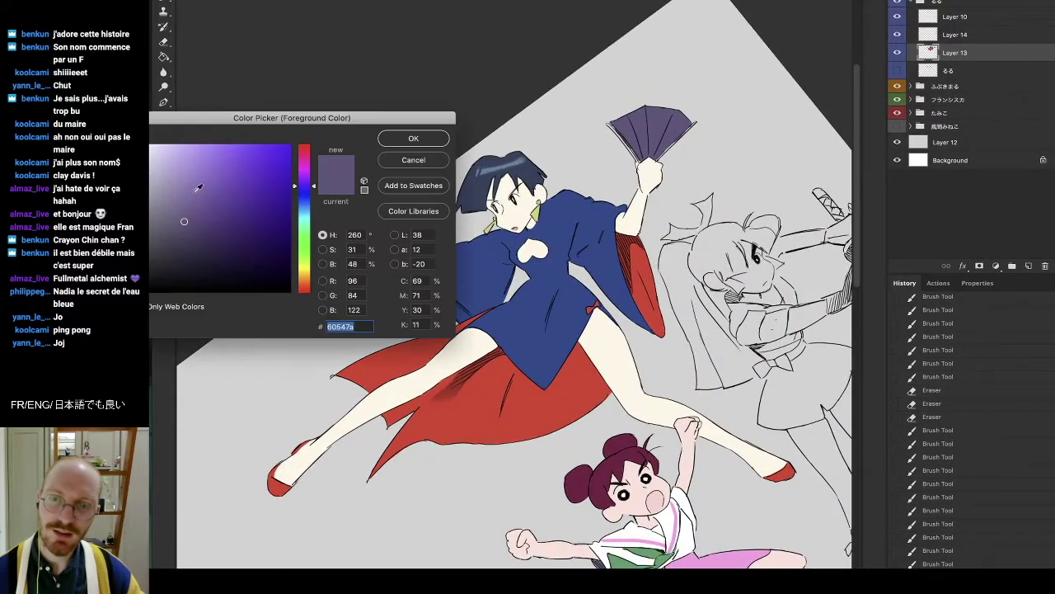
pyautogui.click(186, 204)
pyautogui.click(305, 183)
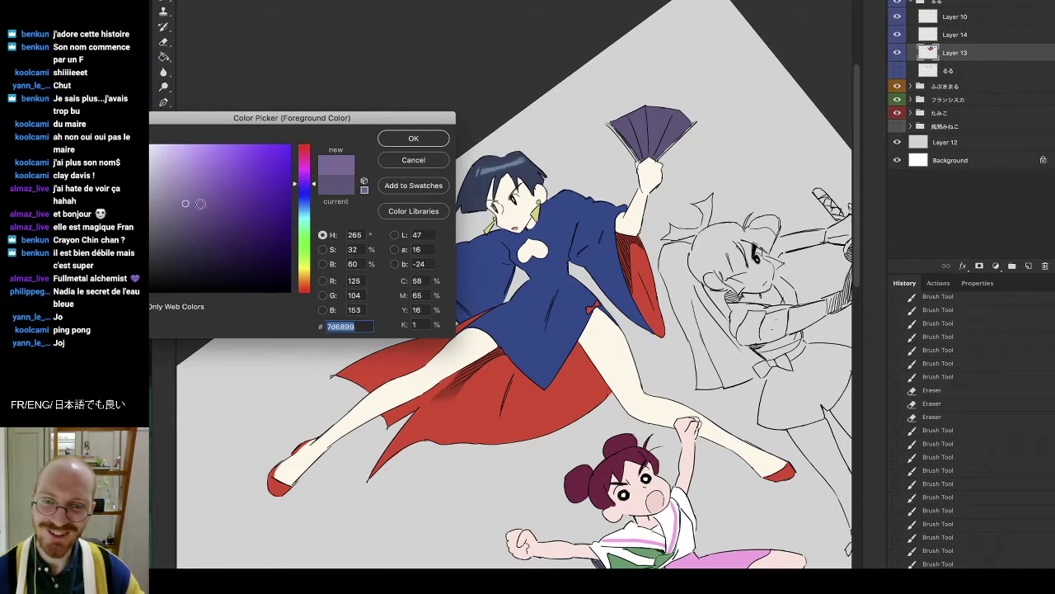
pyautogui.click(229, 194)
pyautogui.click(314, 178)
pyautogui.click(217, 191)
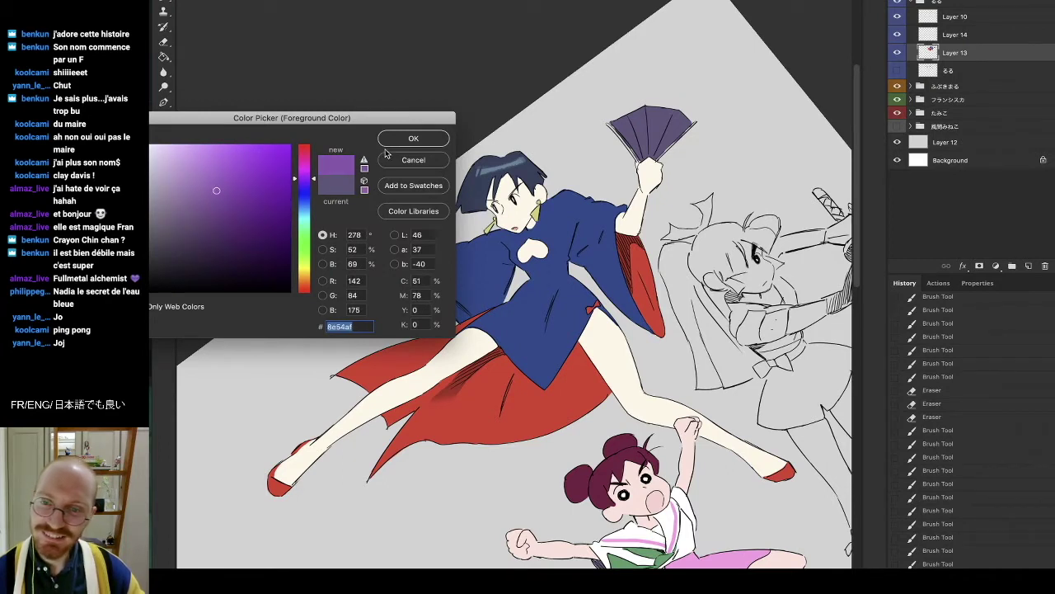
pyautogui.click(413, 138)
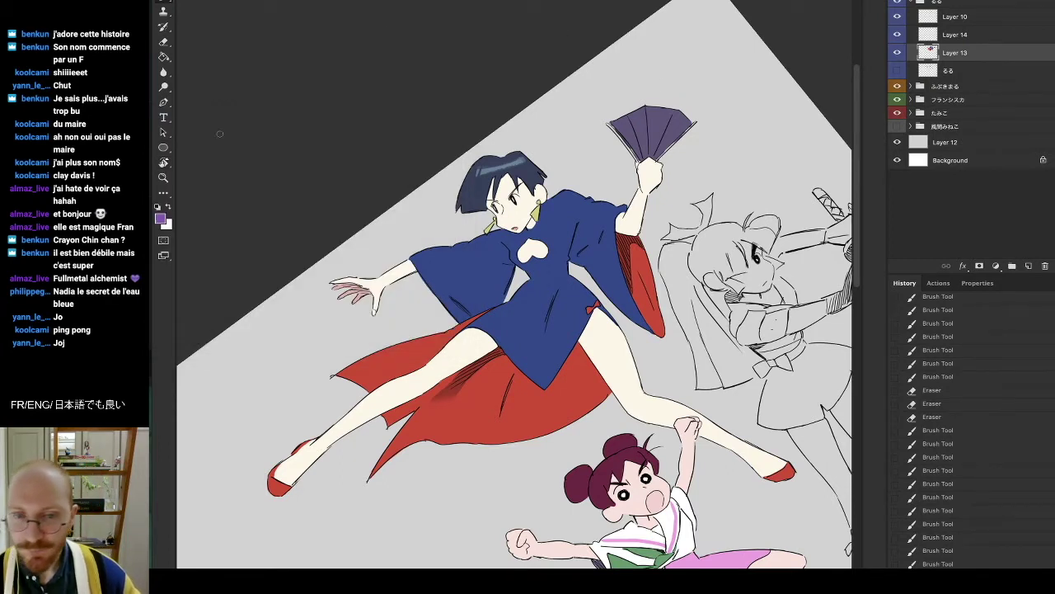
# Set the foreground colour to a dusty mauve for the fan's ribs, #8b5f77.
pyautogui.click(160, 218)
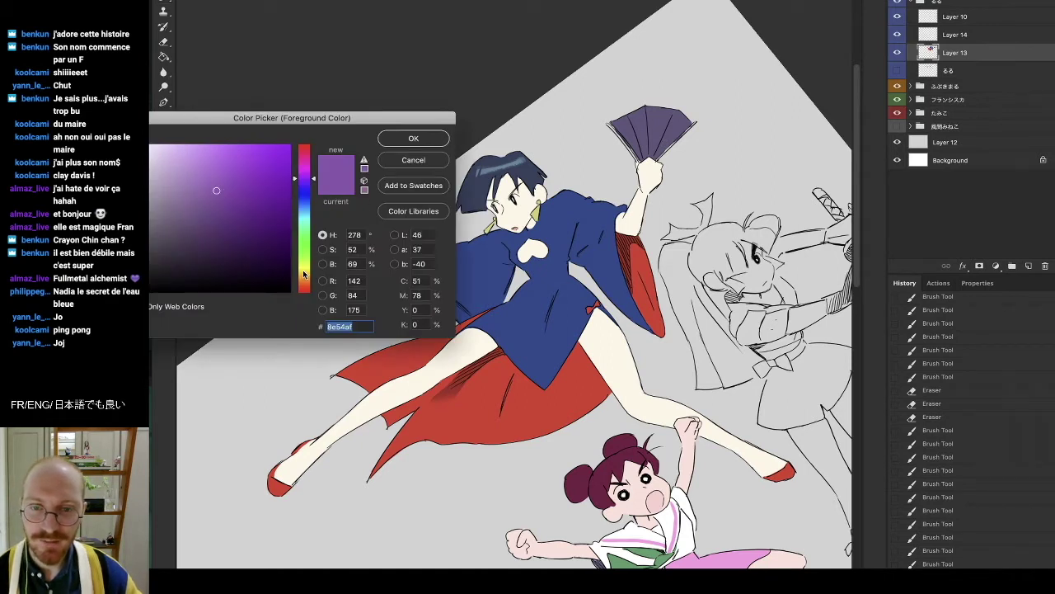
pyautogui.click(303, 275)
pyautogui.click(304, 158)
pyautogui.click(187, 213)
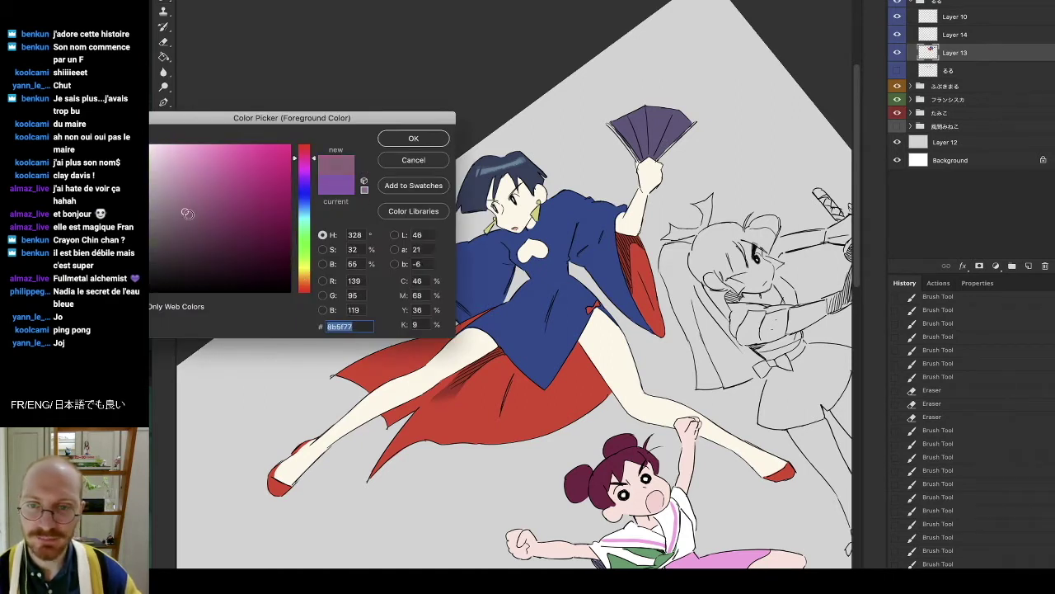
pyautogui.click(411, 140)
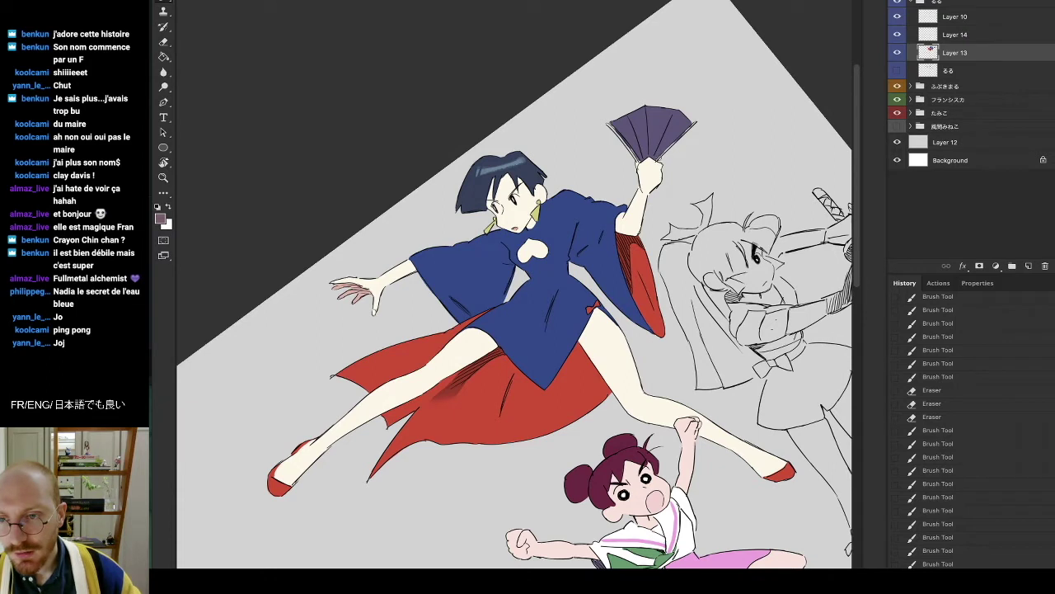
# Paint the fan's outer rib on the side away from the head in dusty mauve and erase the overspill.
pyautogui.moveTo(659, 160)
pyautogui.mouseDown()
pyautogui.moveTo(697, 123)
pyautogui.moveTo(691, 132)
pyautogui.mouseUp()
pyautogui.press('e')
pyautogui.press('b')
pyautogui.press('e')
pyautogui.moveTo(686, 136); pyautogui.dragTo(661, 160)
pyautogui.moveTo(668, 152); pyautogui.dragTo(661, 160)
# Paint the fan's other outer rib, on the head side, in dusty mauve, trim the excess, and turn the canvas upright.
pyautogui.press('r')
pyautogui.moveTo(643, 116)
pyautogui.mouseDown()
pyautogui.moveTo(572, 61)
pyautogui.moveTo(256, 174)
pyautogui.moveTo(259, 183)
pyautogui.mouseUp()
pyautogui.press('b')
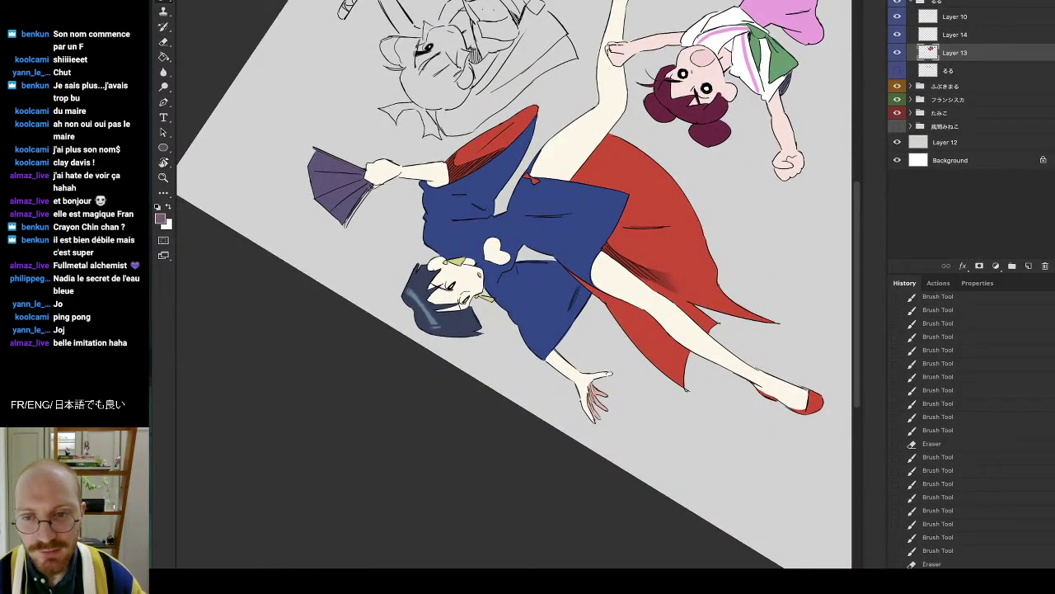
pyautogui.moveTo(377, 183); pyautogui.dragTo(343, 224)
pyautogui.press('b')
pyautogui.moveTo(350, 217); pyautogui.dragTo(349, 223)
pyautogui.press('e')
pyautogui.moveTo(360, 210); pyautogui.dragTo(350, 222)
pyautogui.press('r')
pyautogui.moveTo(454, 93)
pyautogui.mouseDown()
pyautogui.moveTo(469, 89)
pyautogui.moveTo(782, 180)
pyautogui.moveTo(657, 344)
pyautogui.moveTo(666, 361)
pyautogui.mouseUp()
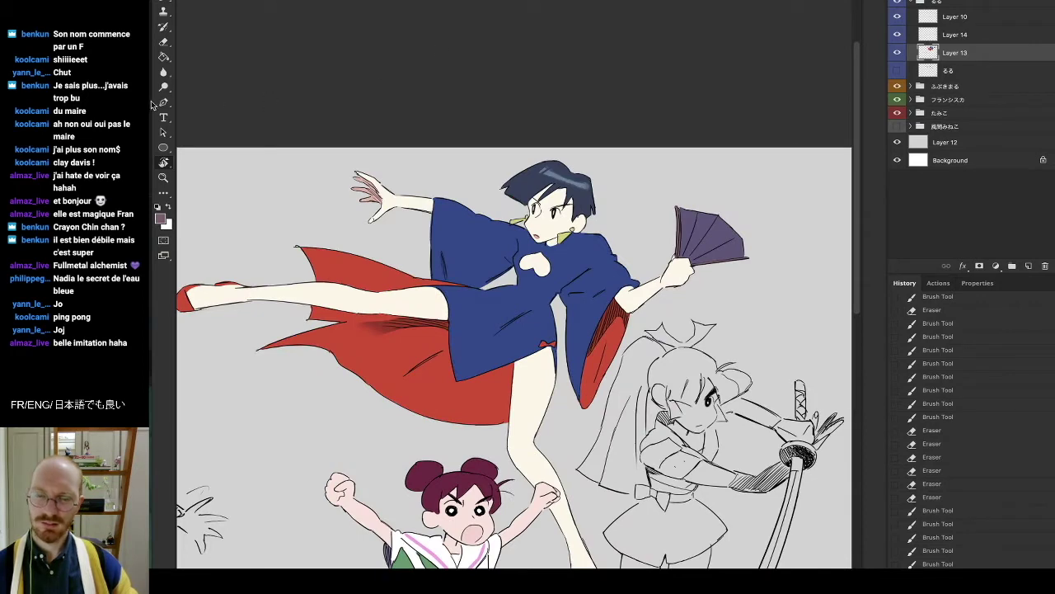
# Collapse the るる group, expand the ふぶきまる group and add a new layer directly above Layer 3.
pyautogui.click(164, 178)
pyautogui.moveTo(632, 189)
pyautogui.mouseDown()
pyautogui.moveTo(611, 202)
pyautogui.moveTo(643, 198)
pyautogui.mouseUp()
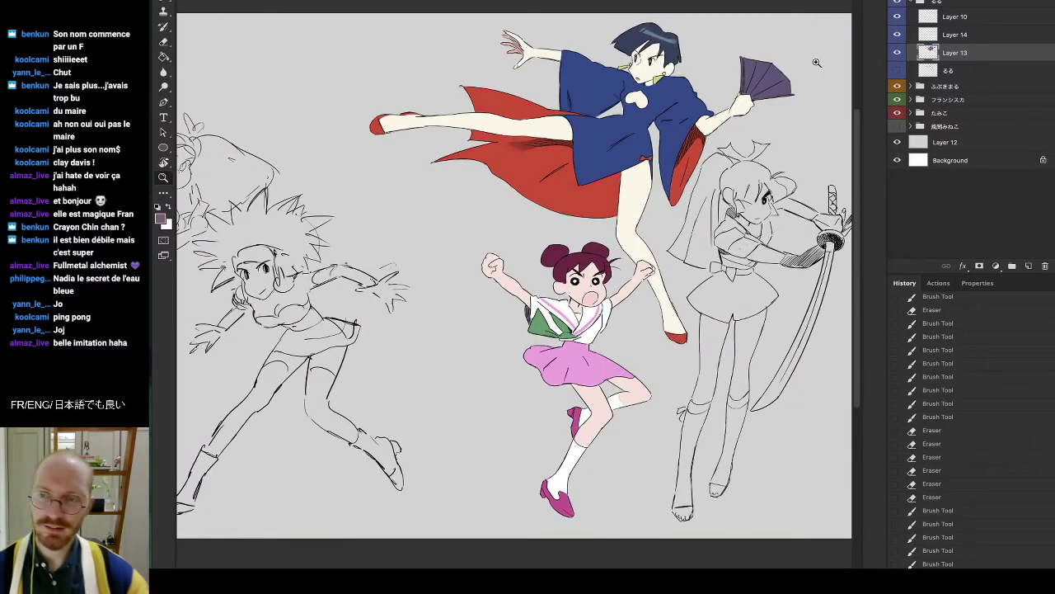
pyautogui.moveTo(787, 113); pyautogui.dragTo(750, 165)
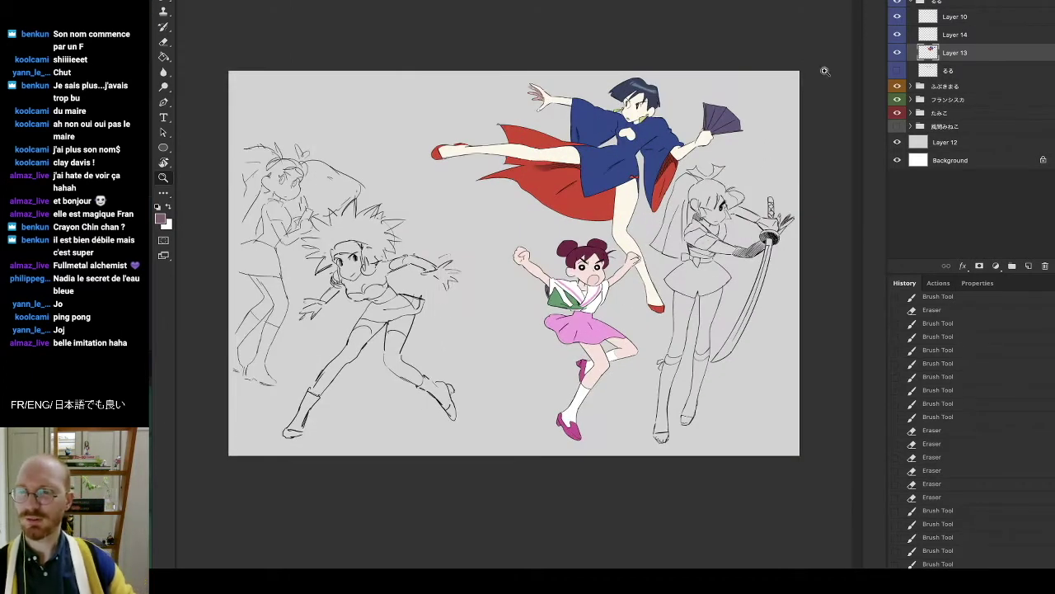
pyautogui.click(913, 4)
pyautogui.click(910, 14)
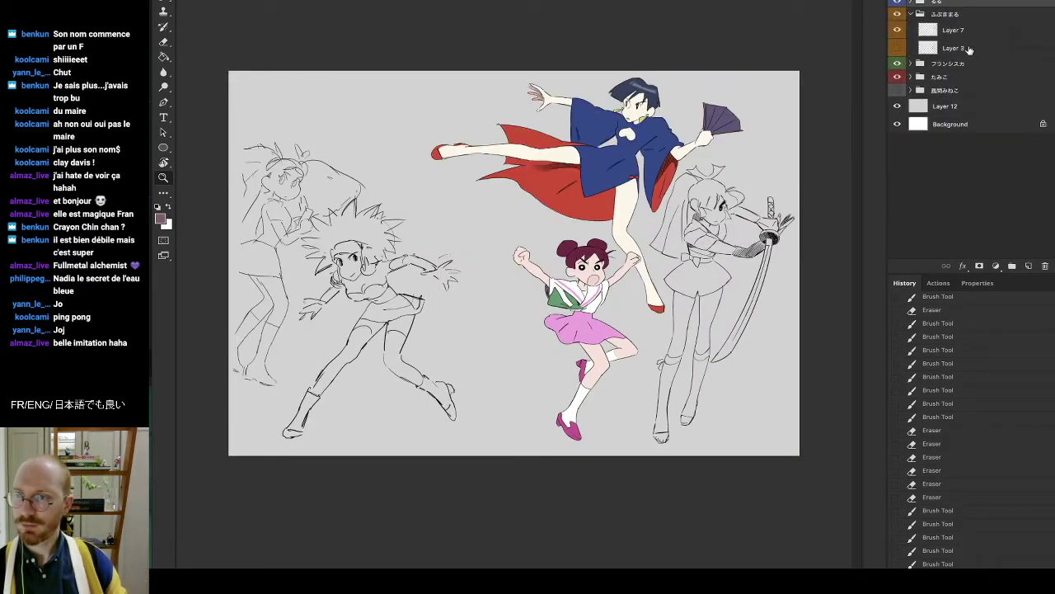
pyautogui.click(965, 47)
pyautogui.click(1029, 265)
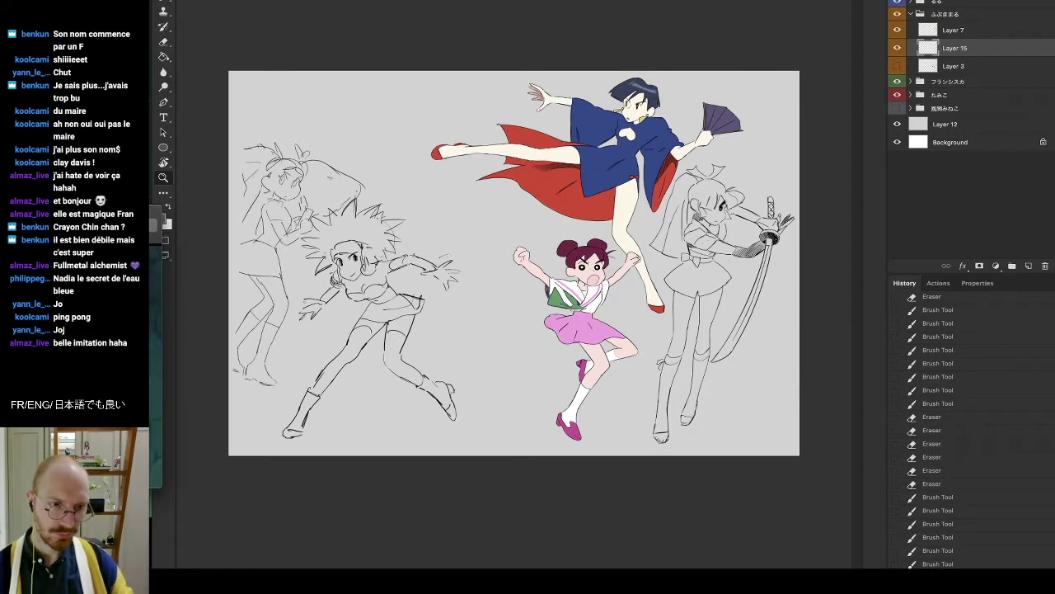
# Switch to the reference image window and browse the anime stills for the next character's colours.
pyautogui.press('super+Tab')
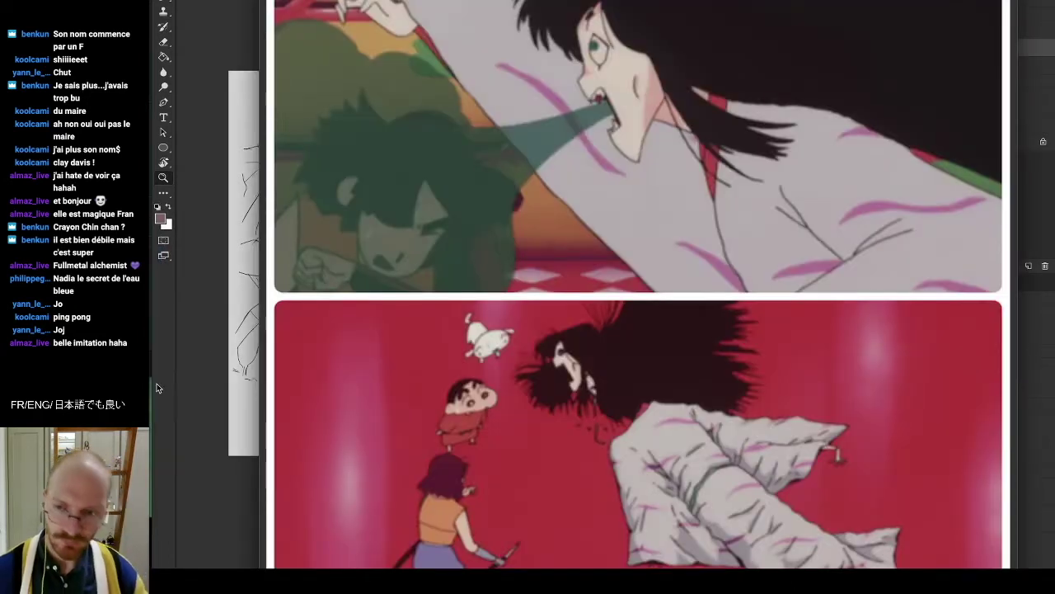
pyautogui.moveTo(638, 10); pyautogui.dragTo(596, 9)
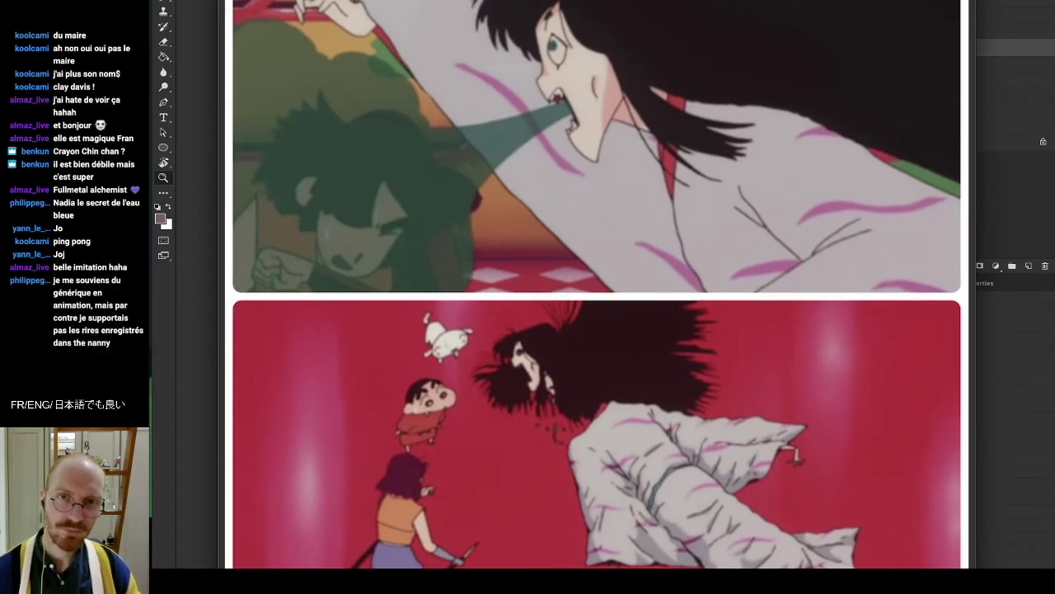
pyautogui.press('super+Tab')
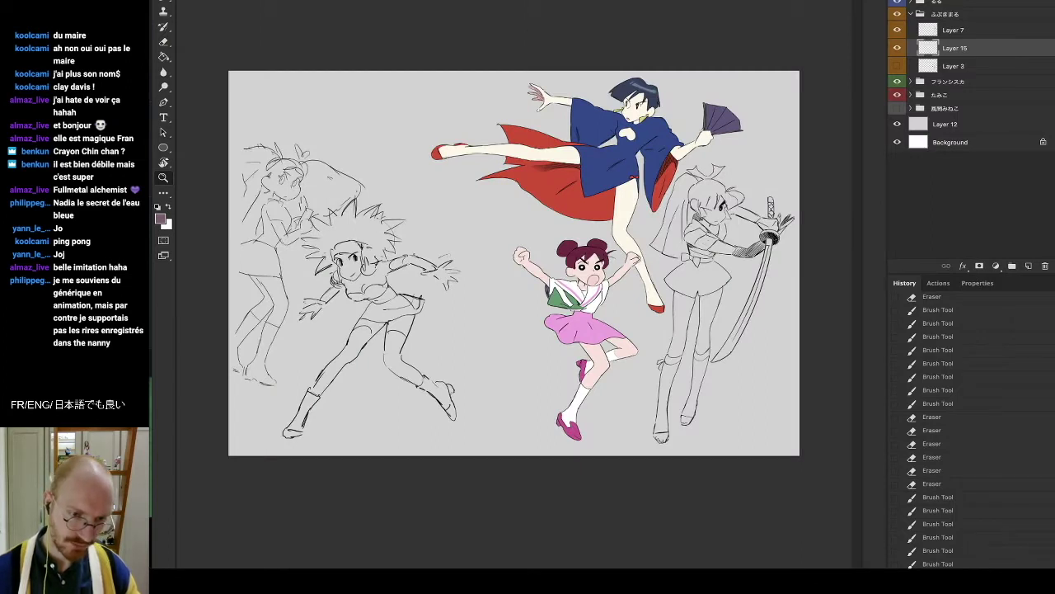
pyautogui.press('Down')
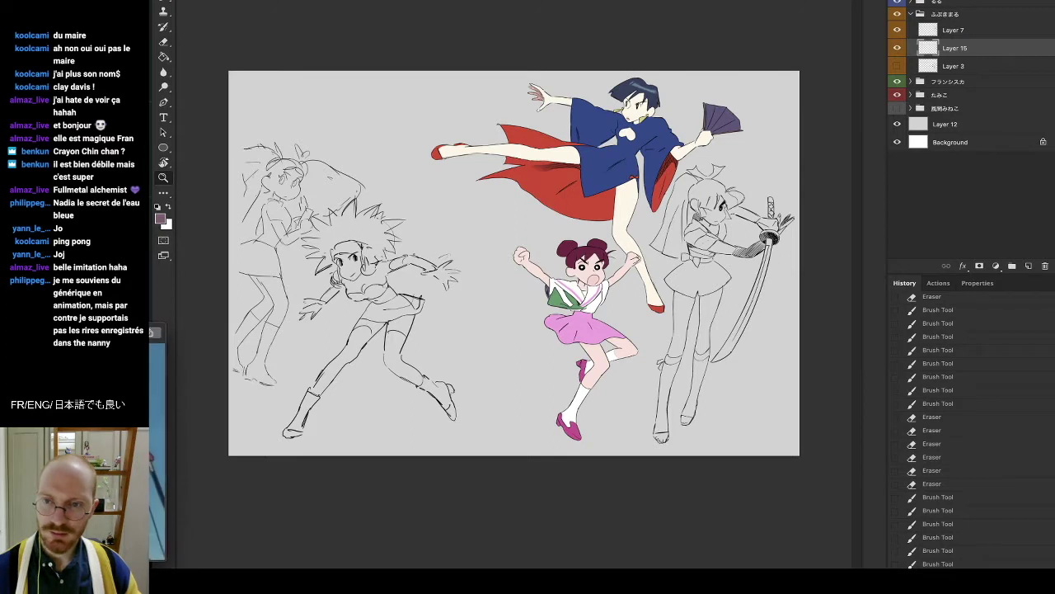
pyautogui.press('Down')
pyautogui.press('Down')
pyautogui.press('Down')
pyautogui.press('Down')
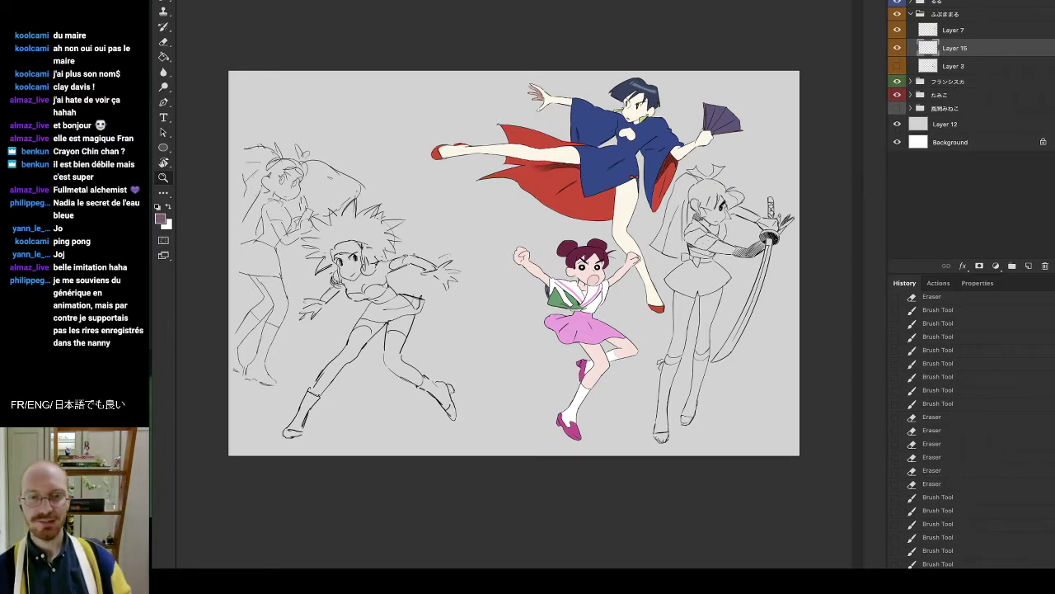
# Reset the foreground and background colours to default and toggle Layer 7 off and on to check its line art.
pyautogui.click(159, 207)
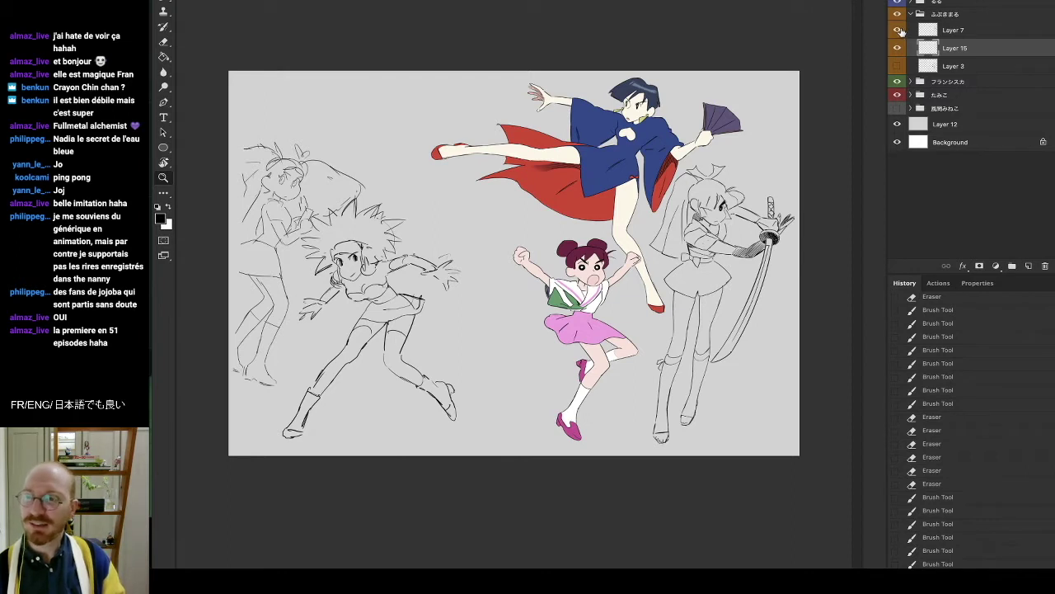
pyautogui.click(898, 30)
pyautogui.click(898, 30)
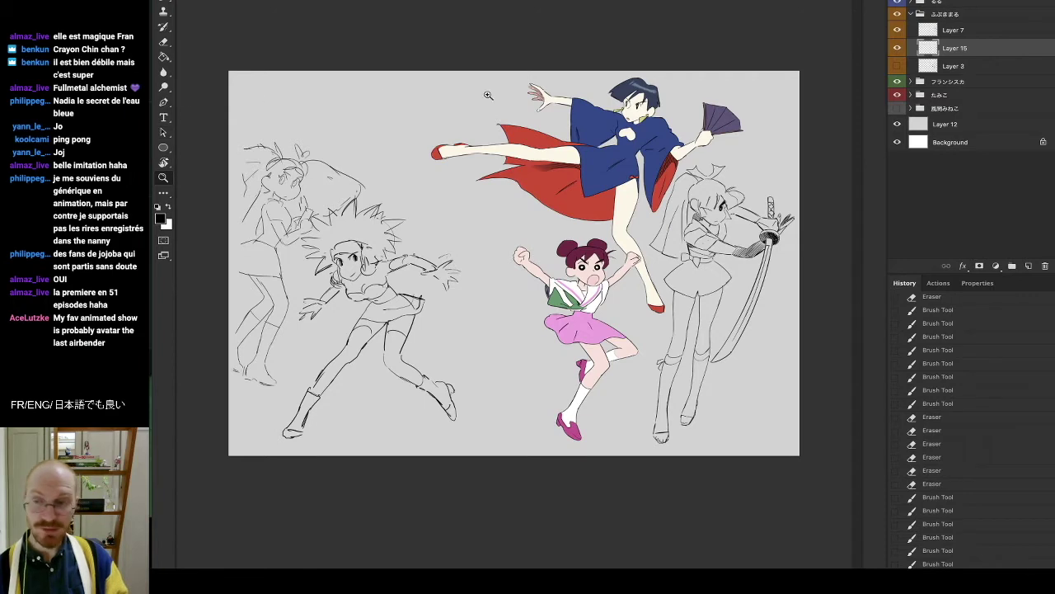
# Set the foreground colour to a pale yellow-orange skin tone, #ffe0a5, and dab it on the sword-wielding character's ear and cheek.
pyautogui.scroll(1, 746, 255)
pyautogui.scroll(1, 720, 275)
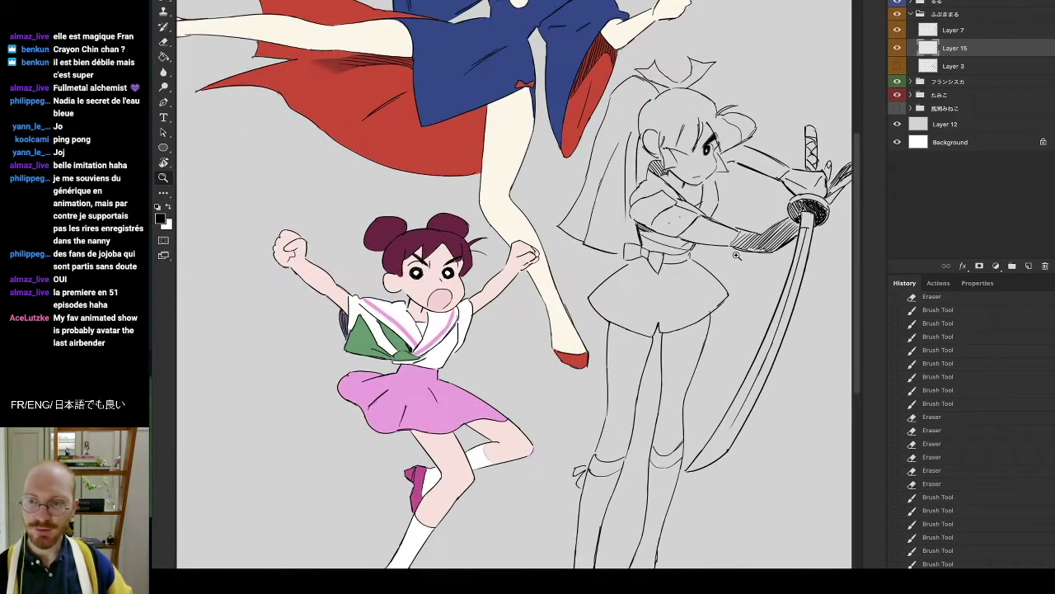
pyautogui.click(160, 220)
pyautogui.click(307, 278)
pyautogui.moveTo(216, 159); pyautogui.dragTo(190, 135)
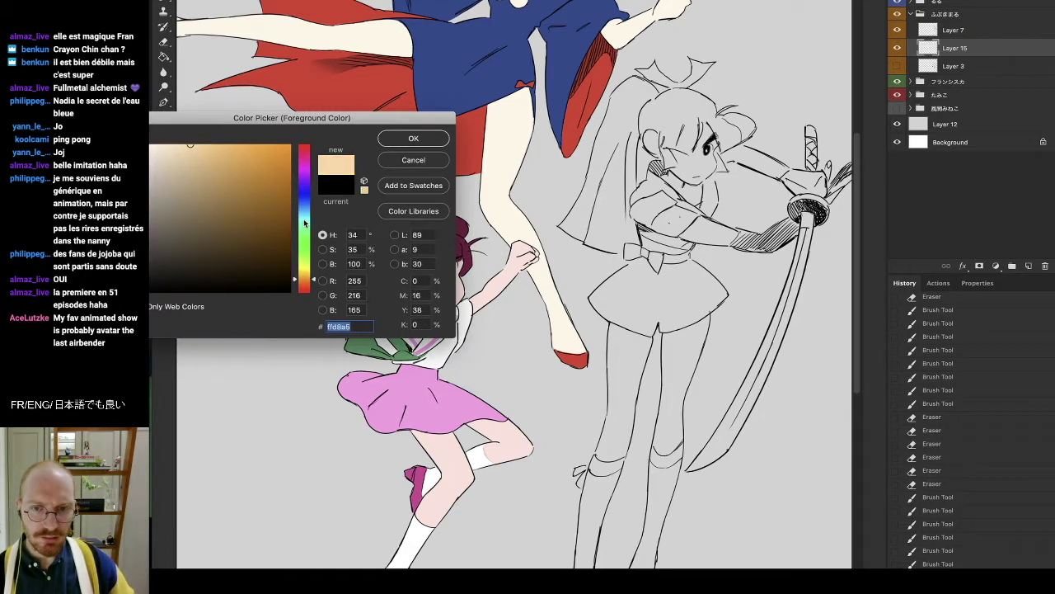
pyautogui.click(307, 277)
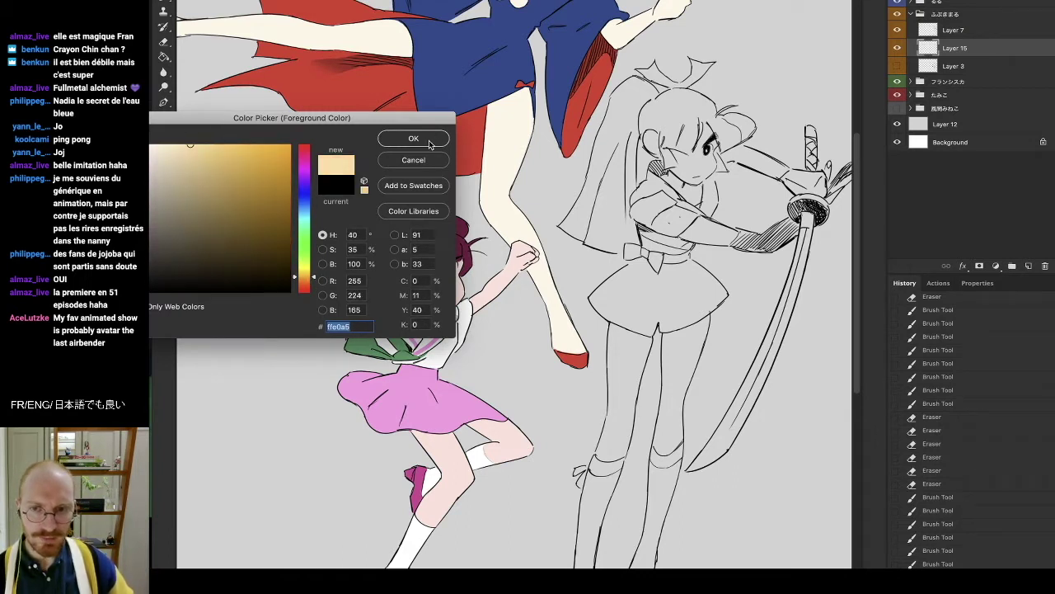
pyautogui.click(413, 137)
pyautogui.moveTo(656, 136)
pyautogui.mouseDown()
pyautogui.moveTo(656, 151)
pyautogui.moveTo(675, 142)
pyautogui.mouseUp()
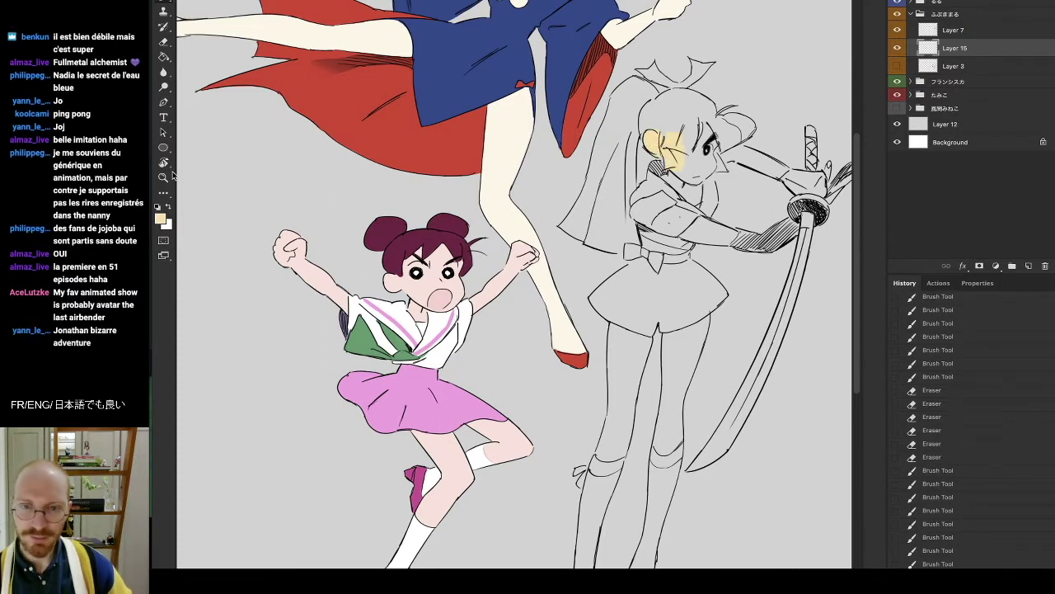
# Lighten the skin colour to #ffe7b8 and fill the sword-wielding character's face, ear and neck with it.
pyautogui.click(161, 219)
pyautogui.click(175, 128)
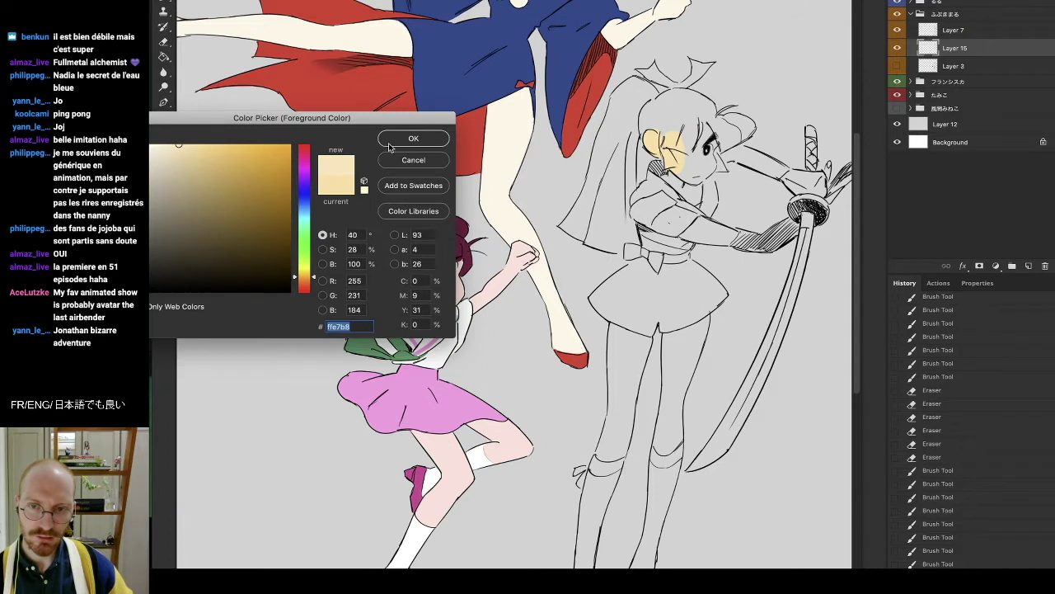
pyautogui.click(413, 138)
pyautogui.moveTo(645, 123)
pyautogui.mouseDown()
pyautogui.moveTo(657, 154)
pyautogui.moveTo(684, 137)
pyautogui.moveTo(686, 169)
pyautogui.moveTo(669, 183)
pyautogui.moveTo(688, 198)
pyautogui.moveTo(692, 133)
pyautogui.moveTo(704, 131)
pyautogui.mouseUp()
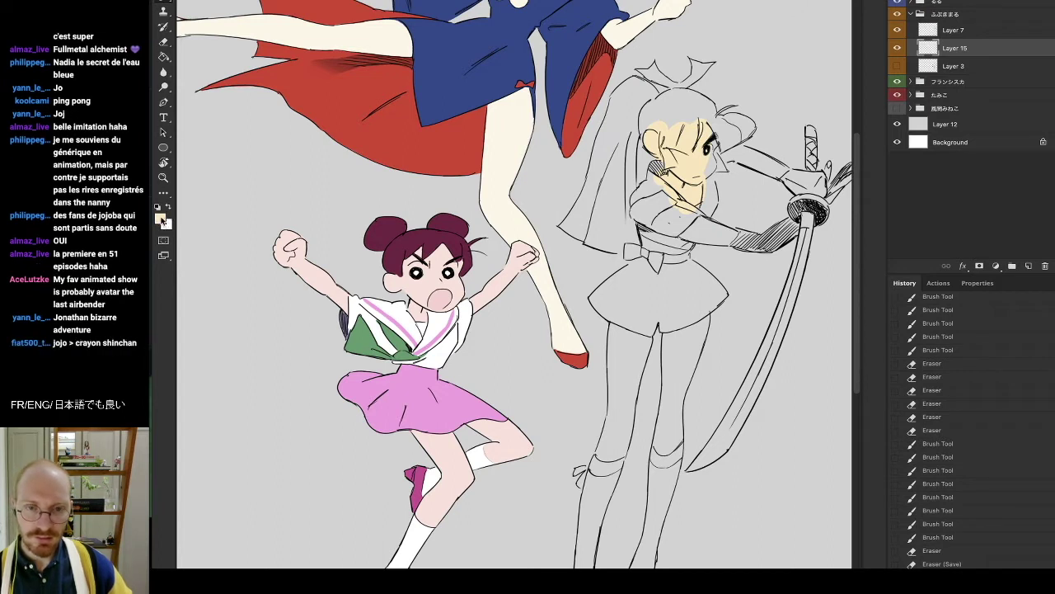
# Set the foreground colour to a muted skin tone, #f7dab8, and repaint the sword-wielding character's face with it.
pyautogui.click(161, 219)
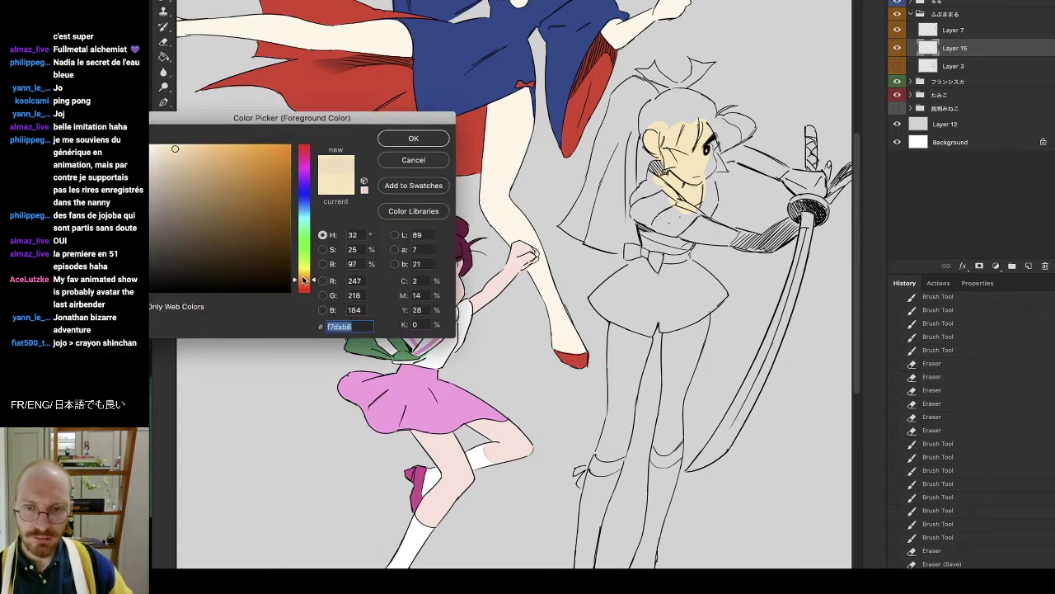
pyautogui.click(413, 137)
pyautogui.moveTo(677, 128)
pyautogui.mouseDown()
pyautogui.moveTo(650, 142)
pyautogui.moveTo(677, 171)
pyautogui.moveTo(702, 161)
pyautogui.moveTo(692, 198)
pyautogui.mouseUp()
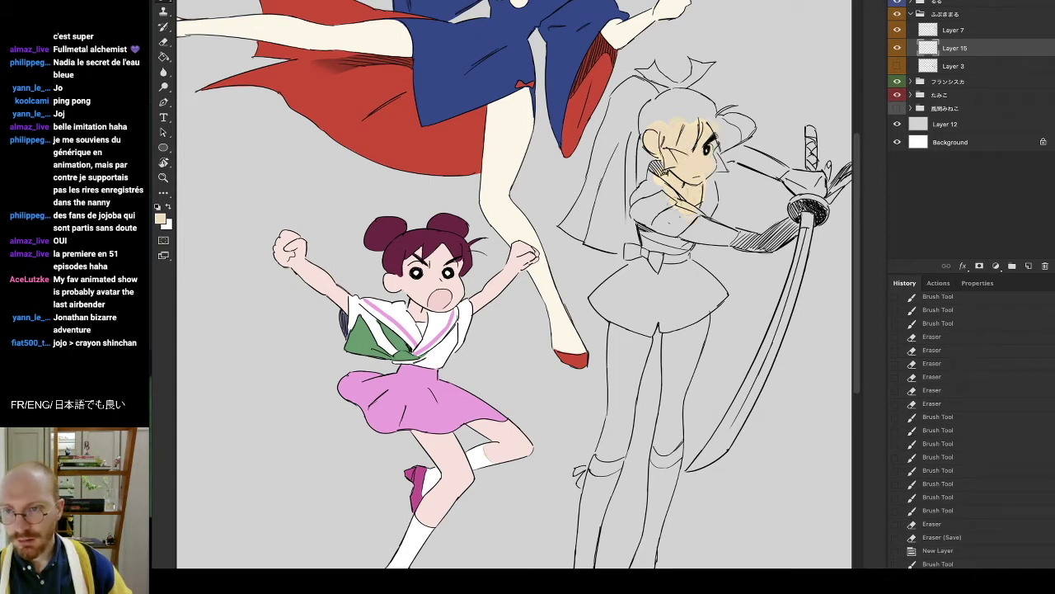
# Set the foreground colour to white and dab it beside the sword-wielding character's eye.
pyautogui.click(162, 219)
pyautogui.moveTo(158, 156); pyautogui.dragTo(133, 143)
pyautogui.click(395, 142)
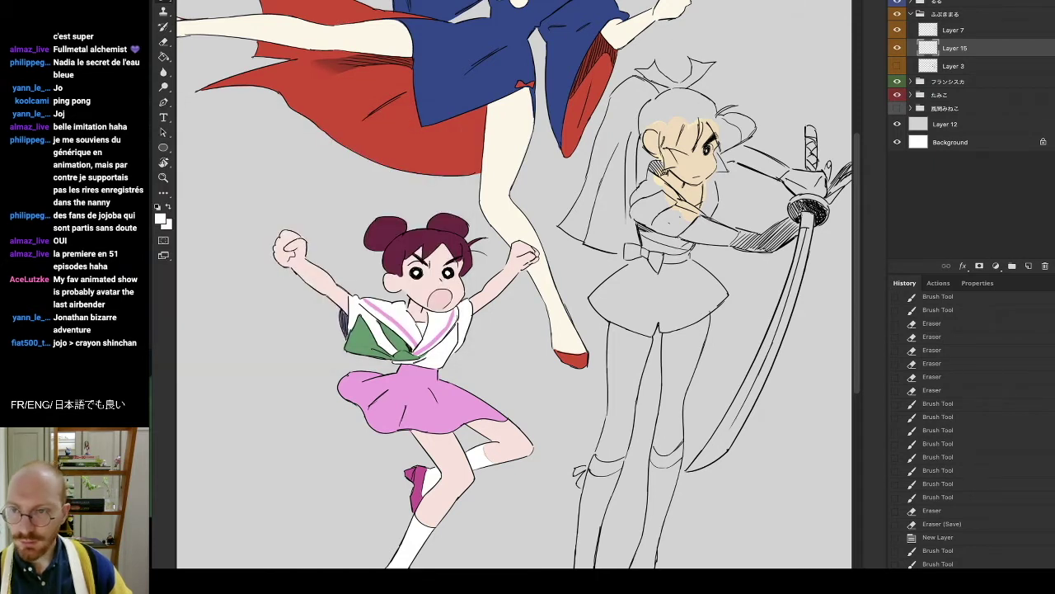
pyautogui.click(731, 136)
# Sample the face's skin colour and fill the sword-wielding character's raised hand and fingers, cleaning up the edges.
pyautogui.keyDown('alt'); pyautogui.click(705, 167); pyautogui.keyUp('alt')
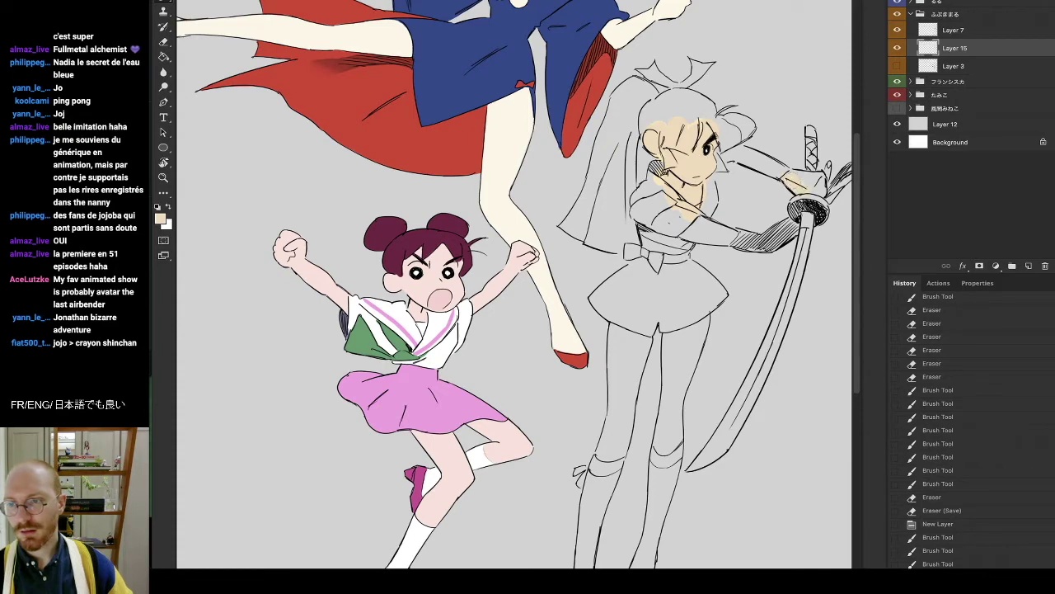
pyautogui.click(819, 189)
pyautogui.moveTo(827, 141); pyautogui.dragTo(735, 128)
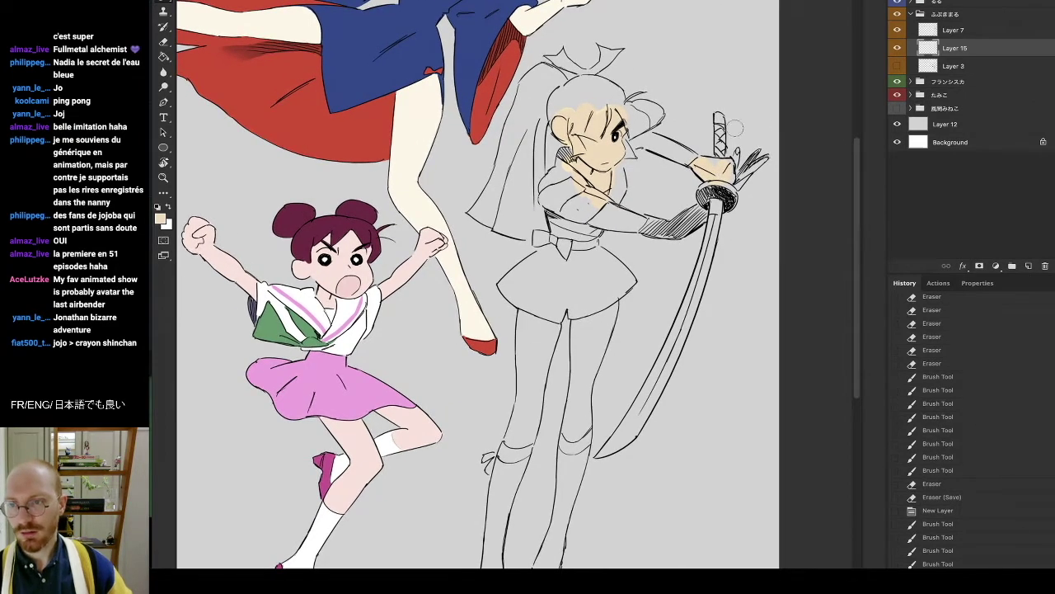
pyautogui.press('e')
pyautogui.click(737, 150)
pyautogui.press('b')
pyautogui.moveTo(723, 170)
pyautogui.mouseDown()
pyautogui.moveTo(729, 182)
pyautogui.moveTo(760, 161)
pyautogui.moveTo(747, 188)
pyautogui.mouseUp()
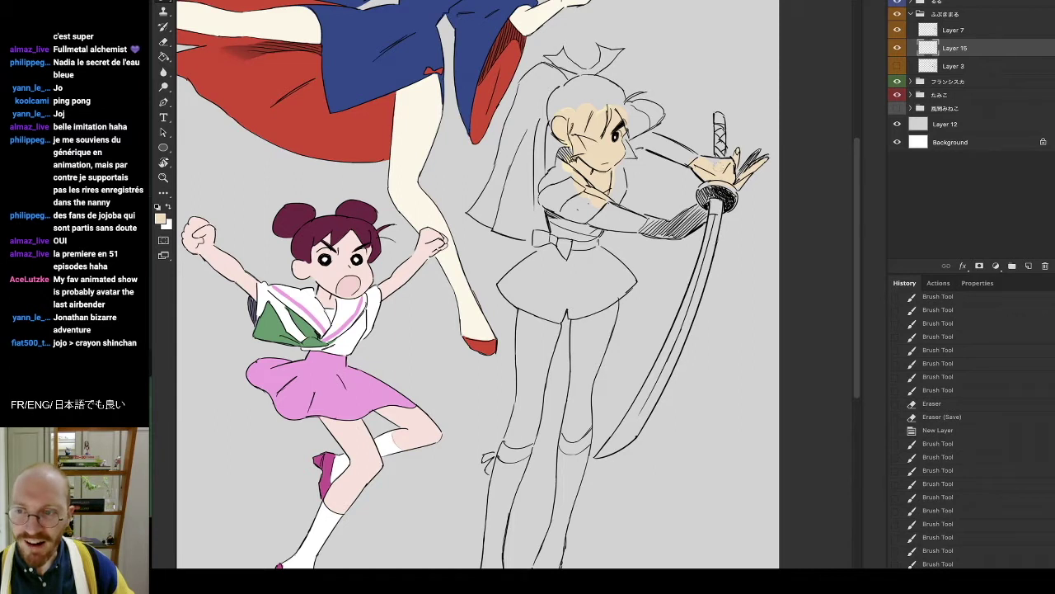
# Set the foreground colour to a very dark brown, #342020, and paint a patch on the ponytail.
pyautogui.keyDown('alt'); pyautogui.click(435, 80); pyautogui.keyUp('alt')
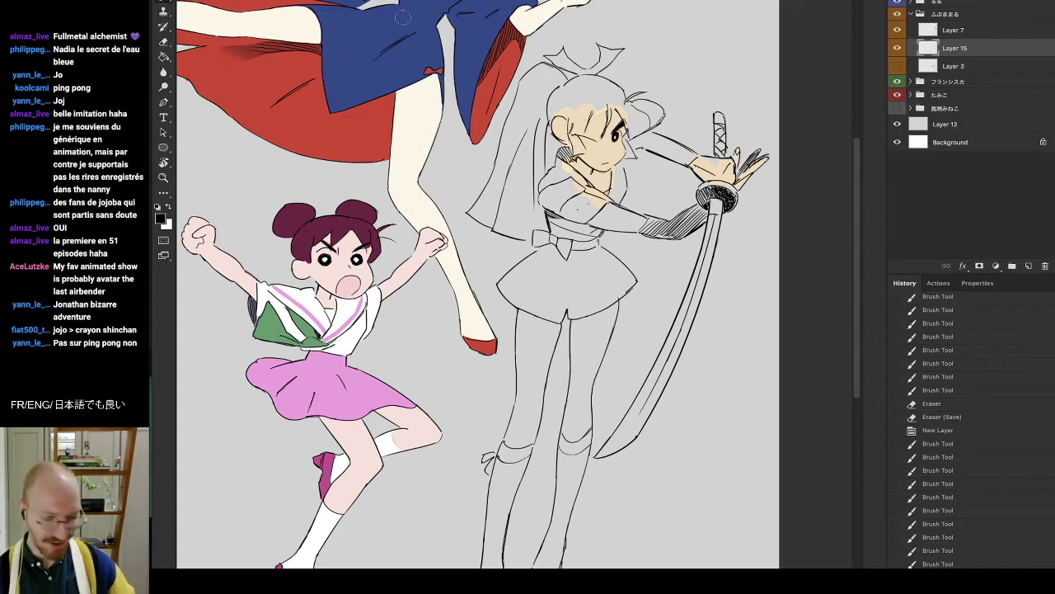
pyautogui.click(162, 219)
pyautogui.moveTo(198, 232)
pyautogui.mouseDown()
pyautogui.moveTo(183, 250)
pyautogui.moveTo(194, 260)
pyautogui.mouseUp()
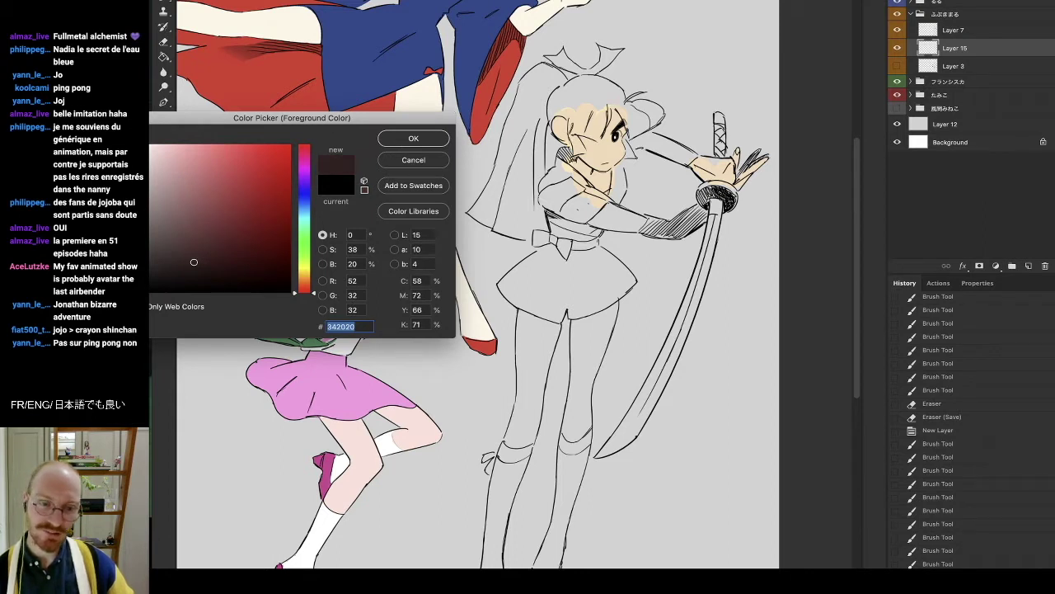
pyautogui.moveTo(320, 130); pyautogui.dragTo(45, 233)
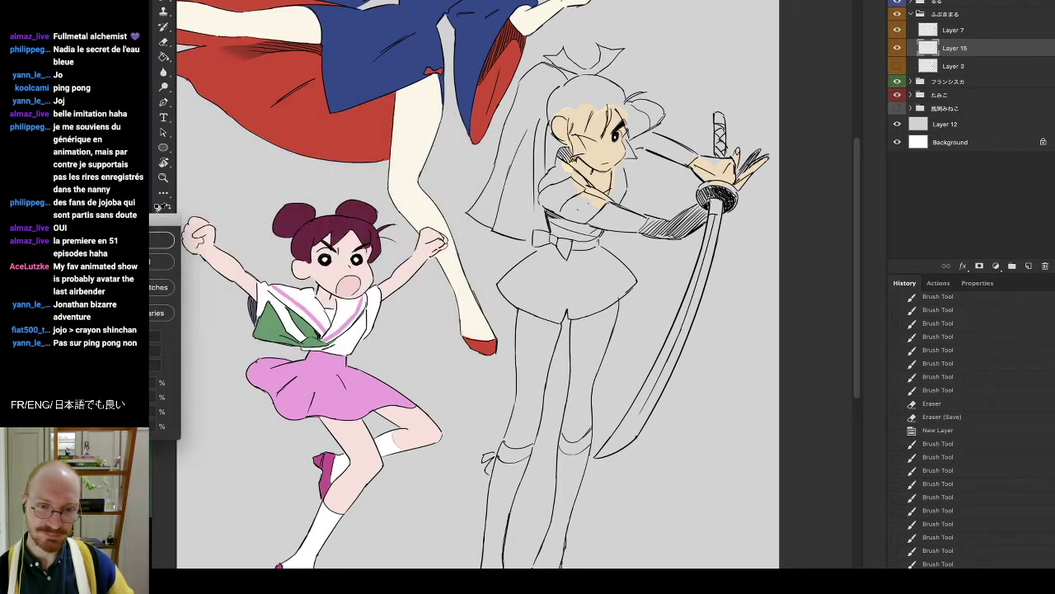
pyautogui.click(161, 240)
pyautogui.moveTo(534, 104); pyautogui.dragTo(511, 148)
# Adjust the dark brown hair colour and paint broad strokes down the middle of the ponytail.
pyautogui.click(161, 219)
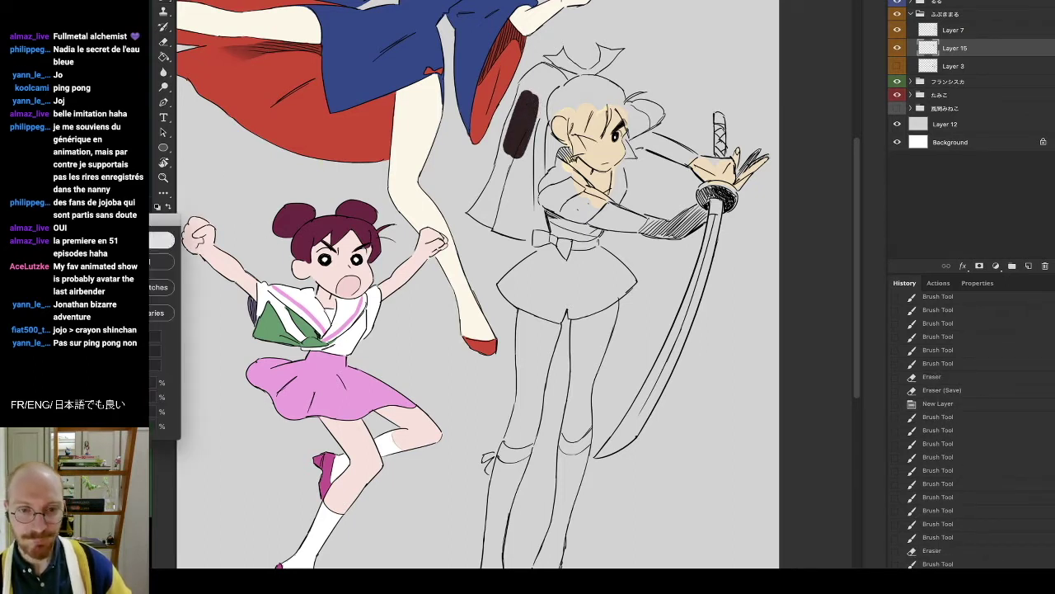
pyautogui.click(162, 240)
pyautogui.moveTo(534, 98); pyautogui.dragTo(509, 171)
pyautogui.moveTo(519, 118)
pyautogui.mouseDown()
pyautogui.moveTo(505, 154)
pyautogui.moveTo(528, 86)
pyautogui.moveTo(513, 97)
pyautogui.mouseUp()
pyautogui.moveTo(507, 117)
pyautogui.mouseDown()
pyautogui.moveTo(513, 94)
pyautogui.moveTo(512, 122)
pyautogui.mouseUp()
pyautogui.press('b')
pyautogui.moveTo(511, 122)
pyautogui.mouseDown()
pyautogui.moveTo(524, 100)
pyautogui.moveTo(509, 143)
pyautogui.mouseUp()
pyautogui.moveTo(511, 135)
pyautogui.mouseDown()
pyautogui.moveTo(495, 186)
pyautogui.moveTo(519, 196)
pyautogui.mouseUp()
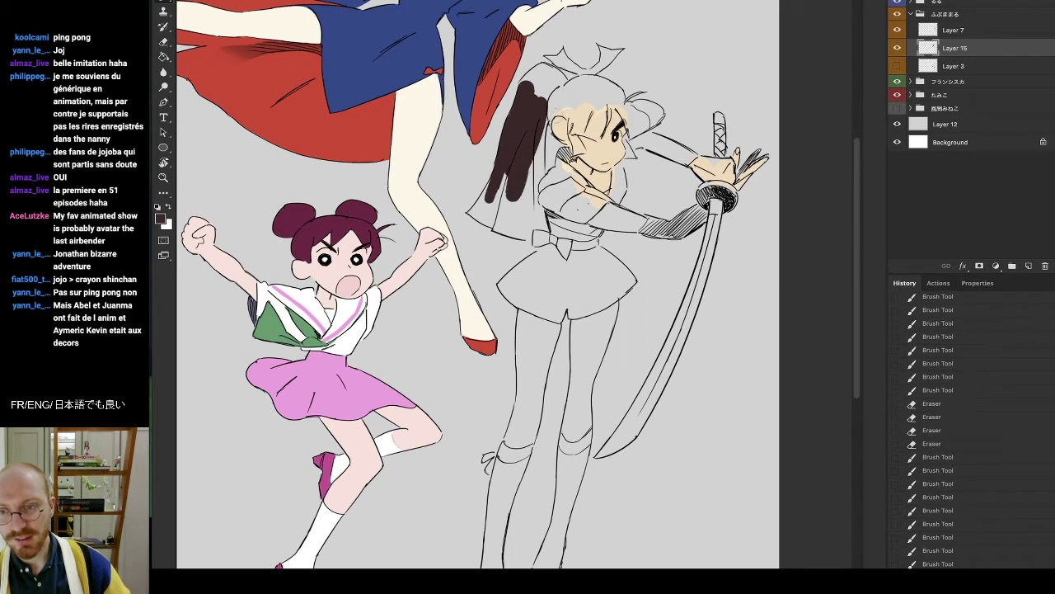
# Shift the hair colour to a redder dark brown and repaint the ponytail from its base downwards.
pyautogui.click(160, 220)
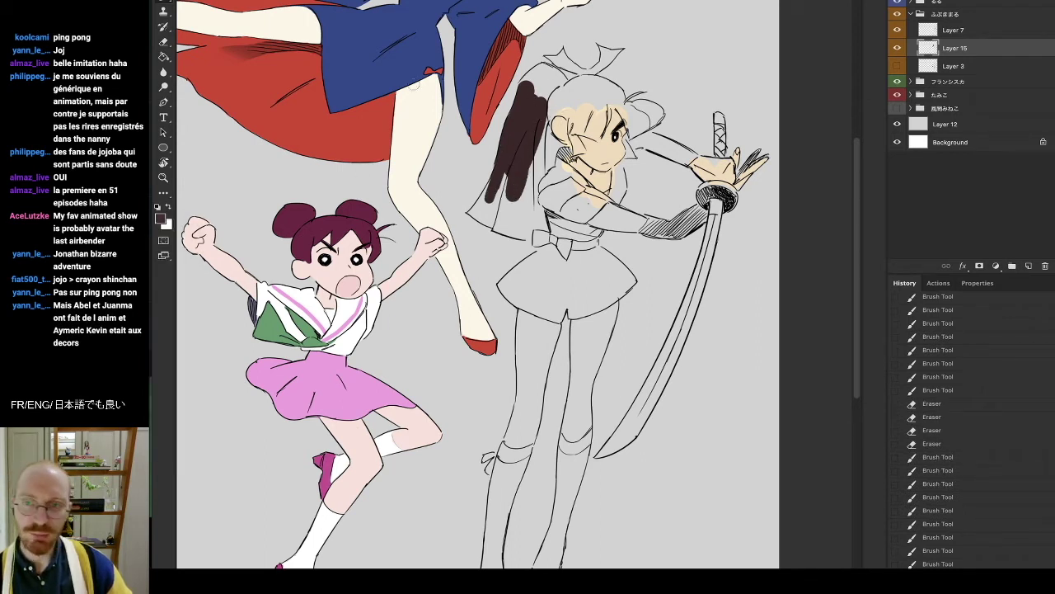
pyautogui.moveTo(534, 99)
pyautogui.mouseDown()
pyautogui.moveTo(512, 166)
pyautogui.moveTo(519, 132)
pyautogui.moveTo(533, 122)
pyautogui.moveTo(532, 131)
pyautogui.moveTo(556, 115)
pyautogui.mouseUp()
pyautogui.moveTo(544, 80); pyautogui.dragTo(531, 109)
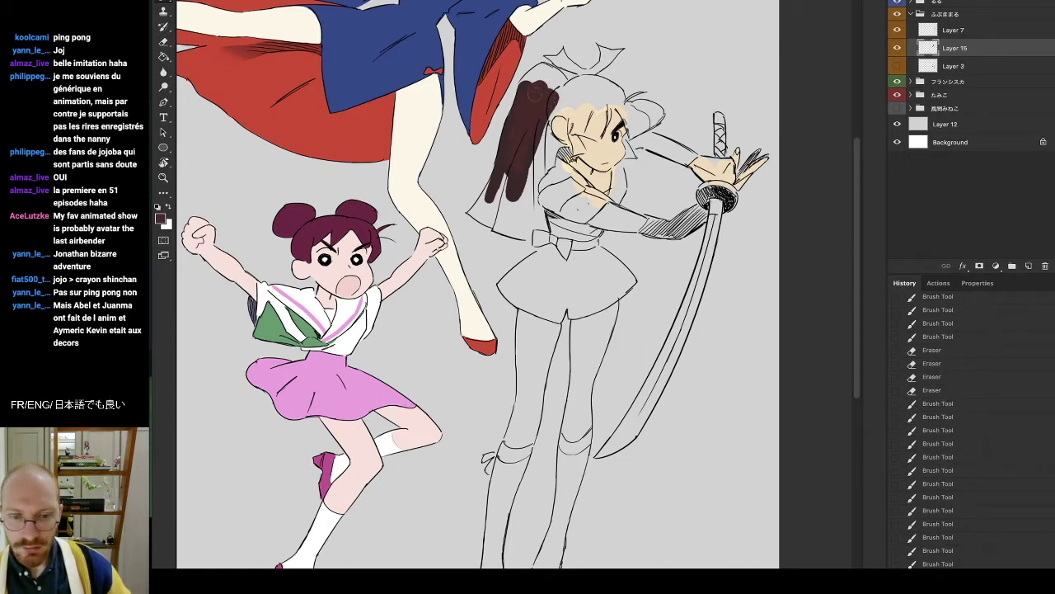
pyautogui.moveTo(529, 86)
pyautogui.mouseDown()
pyautogui.moveTo(542, 71)
pyautogui.moveTo(523, 84)
pyautogui.moveTo(531, 78)
pyautogui.mouseUp()
pyautogui.moveTo(546, 64)
pyautogui.mouseDown()
pyautogui.moveTo(535, 76)
pyautogui.moveTo(564, 85)
pyautogui.moveTo(547, 90)
pyautogui.moveTo(551, 115)
pyautogui.moveTo(526, 178)
pyautogui.moveTo(479, 207)
pyautogui.mouseUp()
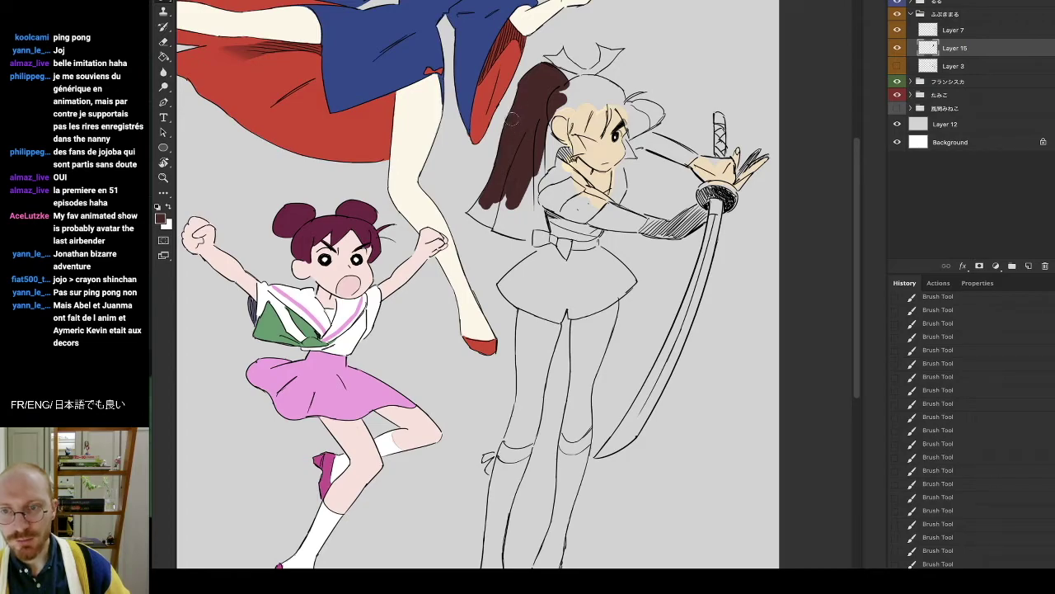
# Undo the stray stroke and fill the ponytail with dark brown out to its outlines and lower edge.
pyautogui.moveTo(558, 66)
pyautogui.mouseDown()
pyautogui.moveTo(577, 71)
pyautogui.moveTo(501, 48)
pyautogui.moveTo(327, 108)
pyautogui.mouseUp()
pyautogui.hotkey('ctrl', 'z')
pyautogui.press('r')
pyautogui.moveTo(400, 87); pyautogui.dragTo(362, 183)
pyautogui.press('b')
pyautogui.moveTo(428, 293)
pyautogui.mouseDown()
pyautogui.moveTo(403, 302)
pyautogui.moveTo(468, 258)
pyautogui.mouseUp()
pyautogui.press('r')
pyautogui.moveTo(509, 205)
pyautogui.mouseDown()
pyautogui.moveTo(436, 261)
pyautogui.moveTo(440, 318)
pyautogui.mouseUp()
pyautogui.press('b')
pyautogui.moveTo(531, 294)
pyautogui.mouseDown()
pyautogui.moveTo(556, 267)
pyautogui.moveTo(568, 288)
pyautogui.moveTo(575, 264)
pyautogui.moveTo(543, 270)
pyautogui.moveTo(540, 301)
pyautogui.moveTo(572, 293)
pyautogui.mouseUp()
pyautogui.press('e')
pyautogui.press('b')
# Fill the remaining unpainted gap at the ponytail's pointed outer tip with dark brown.
pyautogui.press('r')
pyautogui.moveTo(604, 242); pyautogui.dragTo(507, 139)
pyautogui.press('b')
pyautogui.moveTo(501, 202)
pyautogui.mouseDown()
pyautogui.moveTo(483, 203)
pyautogui.moveTo(494, 192)
pyautogui.moveTo(483, 206)
pyautogui.mouseUp()
pyautogui.moveTo(485, 203); pyautogui.dragTo(488, 202)
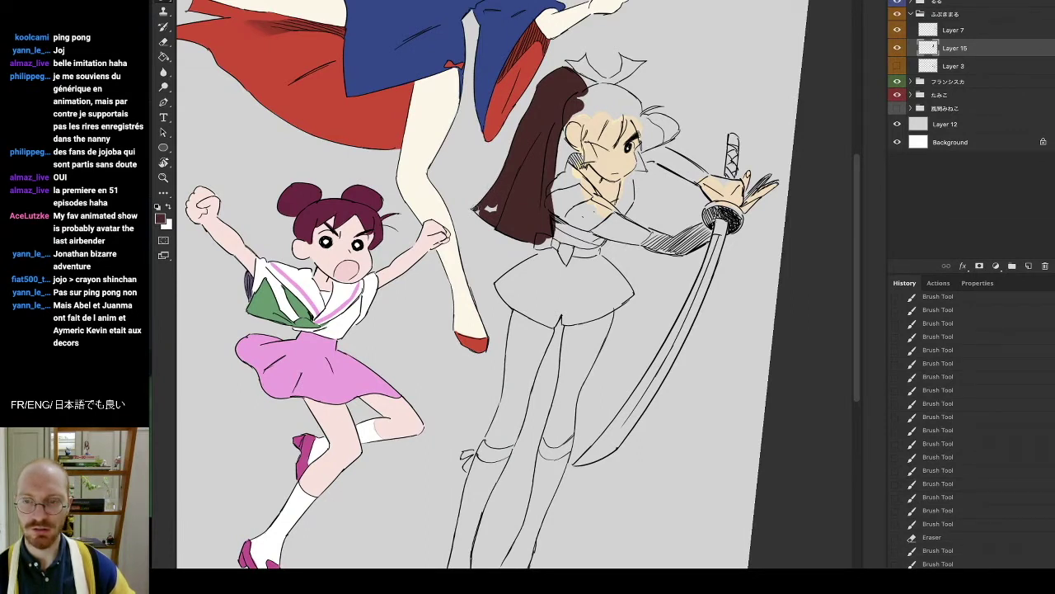
pyautogui.moveTo(478, 211)
pyautogui.mouseDown()
pyautogui.moveTo(527, 195)
pyautogui.moveTo(497, 190)
pyautogui.moveTo(481, 211)
pyautogui.mouseUp()
# Paint the sword-wielding character's fringe and the outline of the crown dark brown, erasing any overshoot.
pyautogui.moveTo(647, 107)
pyautogui.mouseDown()
pyautogui.moveTo(587, 66)
pyautogui.moveTo(457, 28)
pyautogui.mouseUp()
pyautogui.moveTo(390, 110)
pyautogui.mouseDown()
pyautogui.moveTo(390, 129)
pyautogui.moveTo(385, 116)
pyautogui.moveTo(419, 87)
pyautogui.mouseUp()
pyautogui.press('e')
pyautogui.click(393, 96)
pyautogui.press('r')
pyautogui.moveTo(393, 95)
pyautogui.mouseDown()
pyautogui.moveTo(338, 161)
pyautogui.moveTo(373, 151)
pyautogui.mouseUp()
pyautogui.press('r')
pyautogui.moveTo(368, 110); pyautogui.dragTo(308, 229)
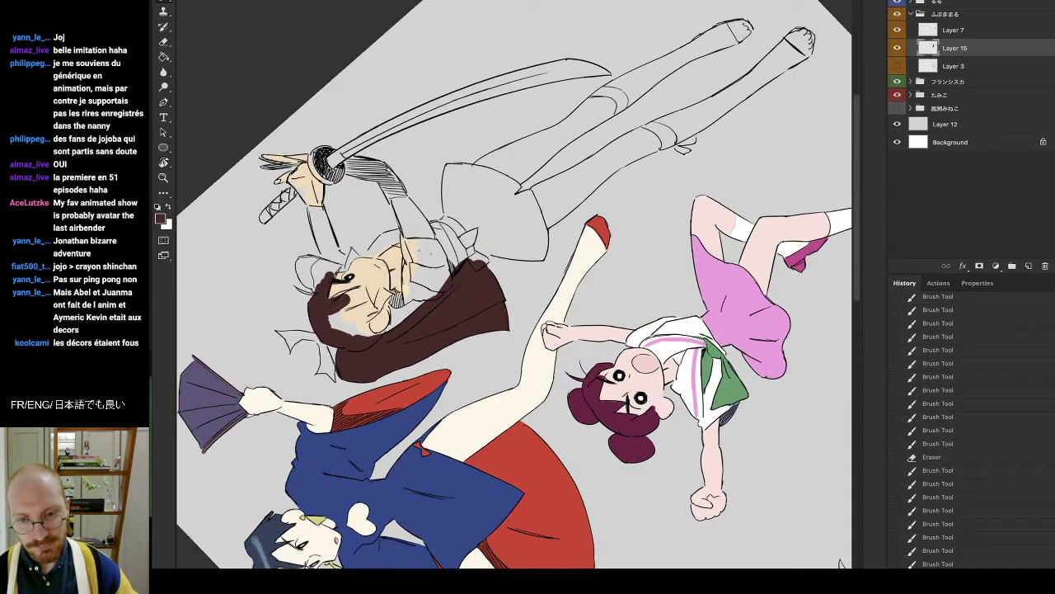
pyautogui.moveTo(341, 299); pyautogui.dragTo(360, 332)
# Fill in the rest of the crown and fringe with dark brown and tidy the edges.
pyautogui.press('r')
pyautogui.moveTo(337, 263)
pyautogui.mouseDown()
pyautogui.moveTo(622, 113)
pyautogui.moveTo(639, 128)
pyautogui.moveTo(581, 121)
pyautogui.moveTo(571, 132)
pyautogui.moveTo(588, 128)
pyautogui.moveTo(596, 140)
pyautogui.moveTo(606, 126)
pyautogui.mouseUp()
pyautogui.press('b')
pyautogui.press('e')
pyautogui.press('b')
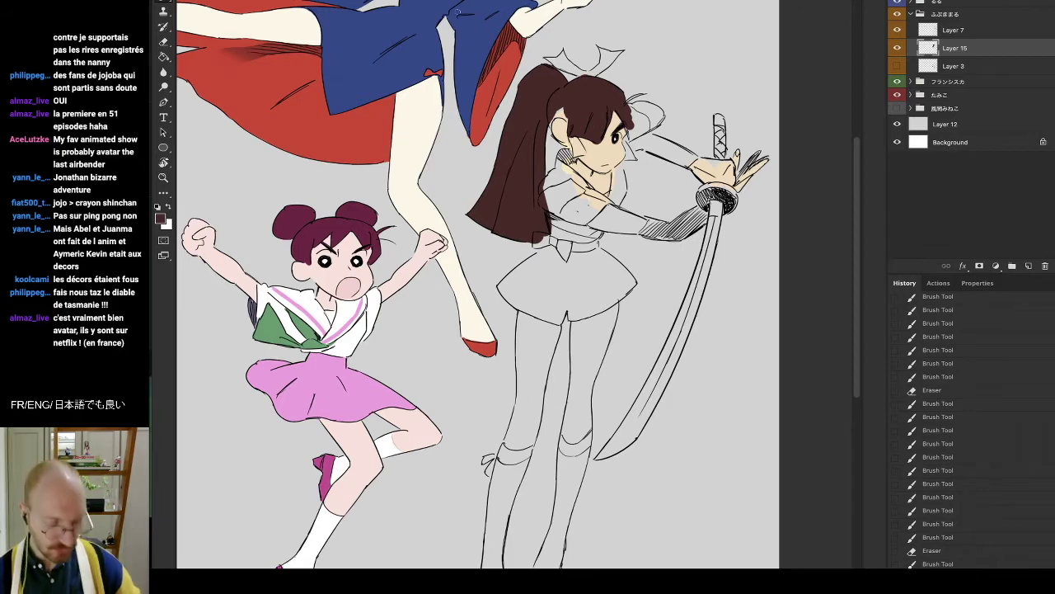
# Paint the hair around the ear and side lock dark brown and save the document.
pyautogui.moveTo(560, 108)
pyautogui.mouseDown()
pyautogui.moveTo(605, 80)
pyautogui.moveTo(492, 339)
pyautogui.moveTo(436, 397)
pyautogui.moveTo(443, 406)
pyautogui.moveTo(434, 392)
pyautogui.moveTo(459, 400)
pyautogui.mouseUp()
pyautogui.press('r')
pyautogui.press('r')
pyautogui.moveTo(513, 347); pyautogui.dragTo(405, 379)
pyautogui.press('b')
pyautogui.moveTo(381, 284)
pyautogui.mouseDown()
pyautogui.moveTo(378, 274)
pyautogui.moveTo(384, 280)
pyautogui.mouseUp()
pyautogui.hotkey('ctrl', 's')
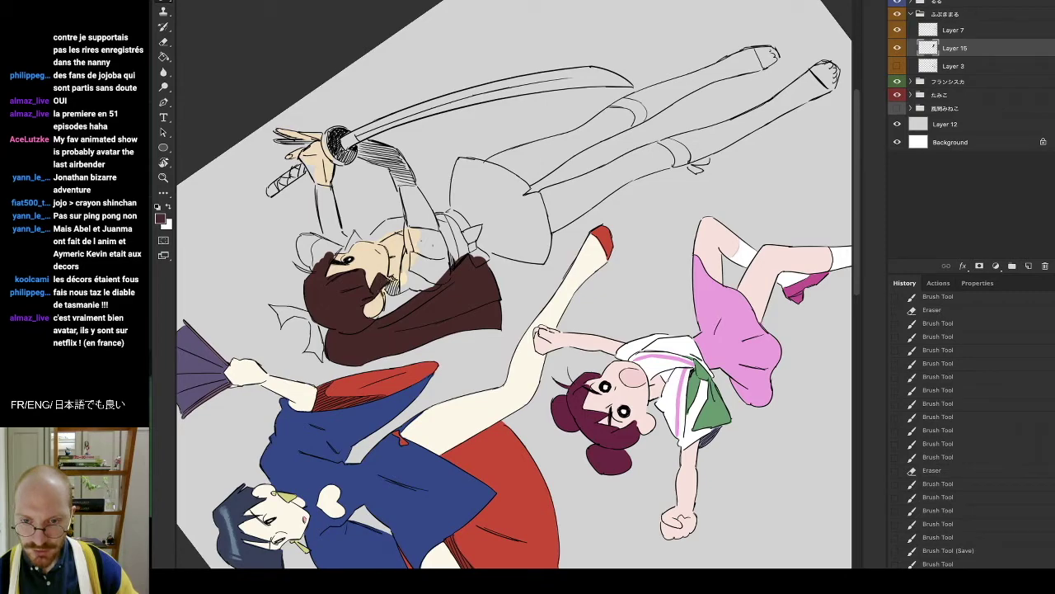
# Fill the loose tuft of hair sticking out in front of the forehead with dark brown.
pyautogui.moveTo(384, 298)
pyautogui.mouseDown()
pyautogui.moveTo(389, 237)
pyautogui.moveTo(583, 81)
pyautogui.mouseUp()
pyautogui.press('r')
pyautogui.moveTo(561, 148); pyautogui.dragTo(566, 153)
pyautogui.press('r')
pyautogui.moveTo(644, 89); pyautogui.dragTo(386, 59)
pyautogui.moveTo(370, 136)
pyautogui.mouseDown()
pyautogui.moveTo(362, 124)
pyautogui.moveTo(376, 107)
pyautogui.moveTo(252, 471)
pyautogui.moveTo(290, 474)
pyautogui.mouseUp()
pyautogui.press('r')
pyautogui.moveTo(398, 424)
pyautogui.mouseDown()
pyautogui.moveTo(394, 403)
pyautogui.moveTo(378, 412)
pyautogui.moveTo(392, 401)
pyautogui.moveTo(388, 415)
pyautogui.moveTo(405, 413)
pyautogui.mouseUp()
pyautogui.moveTo(401, 396)
pyautogui.mouseDown()
pyautogui.moveTo(690, 369)
pyautogui.moveTo(651, 369)
pyautogui.moveTo(697, 295)
pyautogui.mouseUp()
pyautogui.press('r')
pyautogui.press('r')
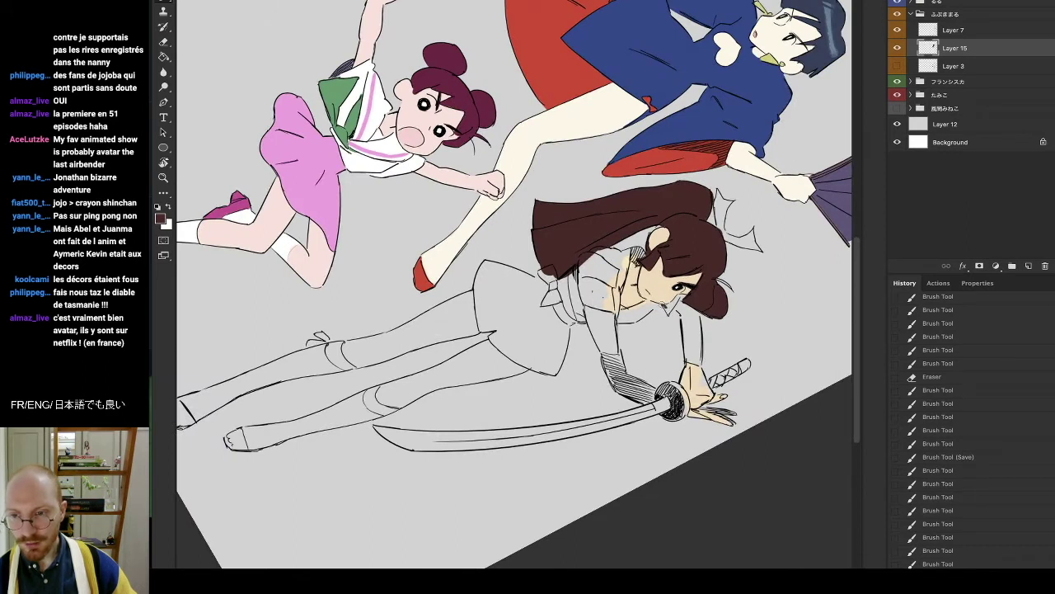
# Paint the pointed tip of the hair lock beside the far cheek dark brown with short strokes.
pyautogui.moveTo(681, 299); pyautogui.dragTo(675, 305)
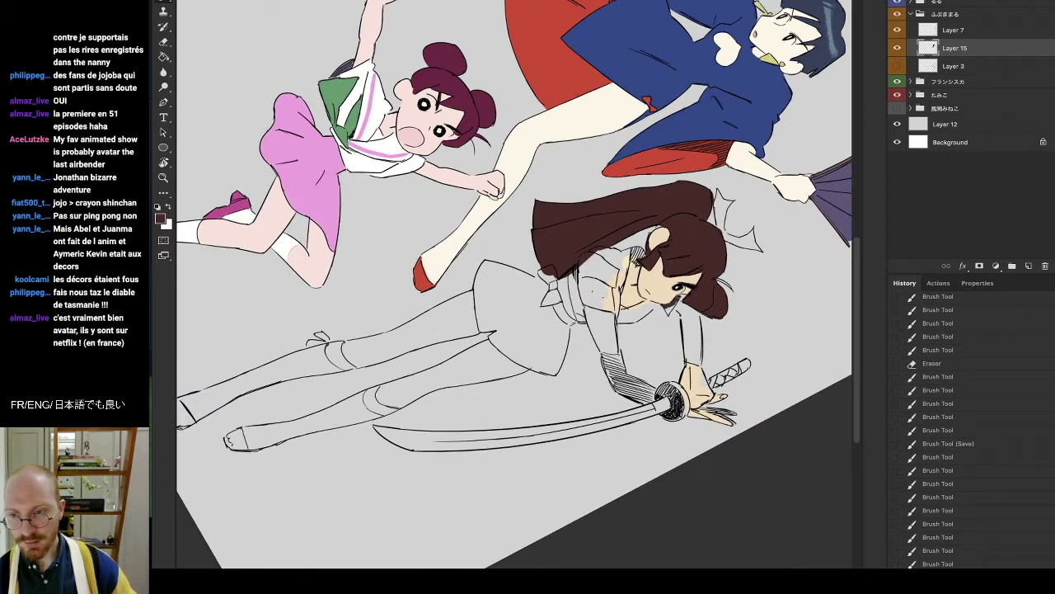
pyautogui.moveTo(682, 301); pyautogui.dragTo(678, 300)
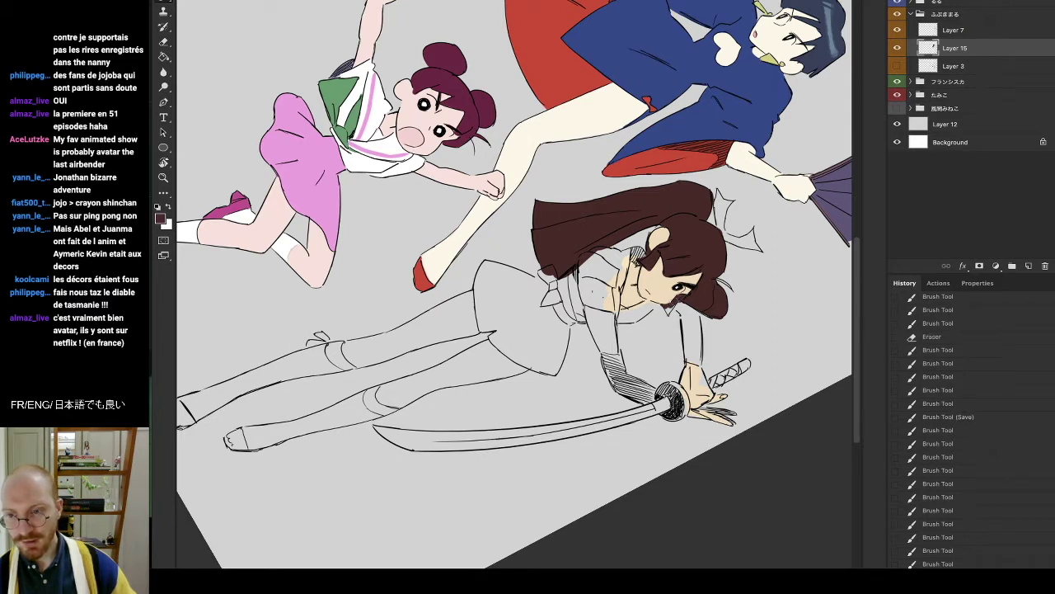
pyautogui.moveTo(679, 299); pyautogui.dragTo(673, 305)
pyautogui.moveTo(676, 300); pyautogui.dragTo(669, 306)
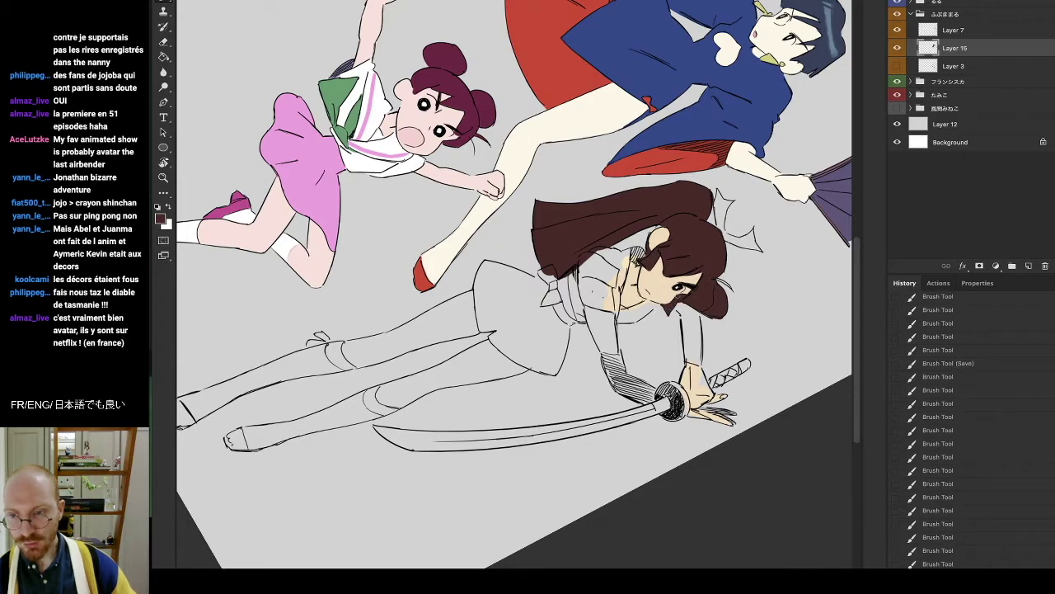
pyautogui.press('r')
pyautogui.moveTo(717, 282); pyautogui.dragTo(623, 43)
pyautogui.press('b')
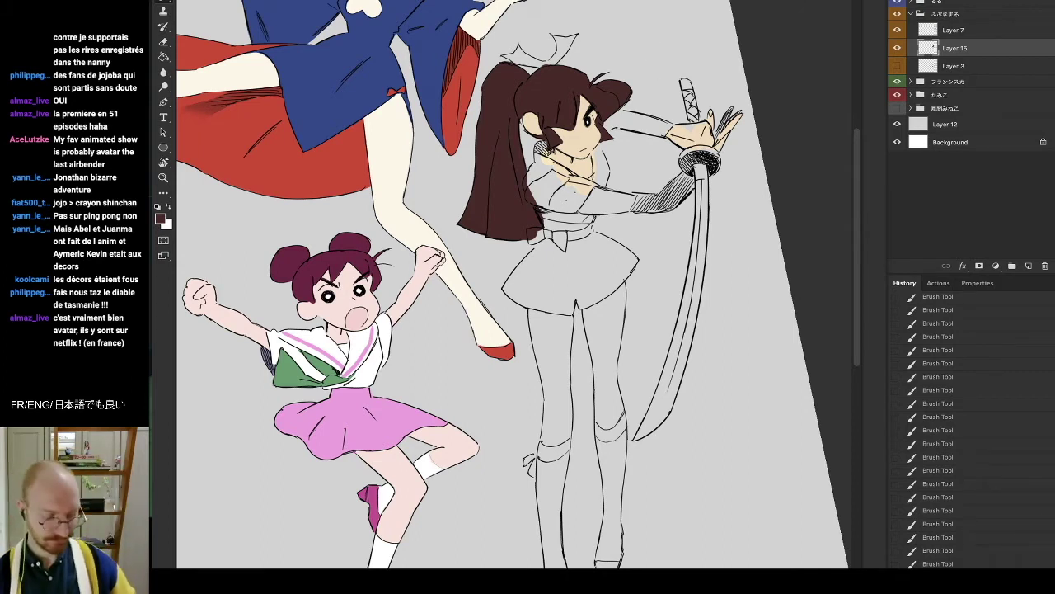
# Sample the skin colour from the sword-wielding character's ear and touch up the ear's edge.
pyautogui.press('r')
pyautogui.moveTo(568, 71); pyautogui.dragTo(434, 322)
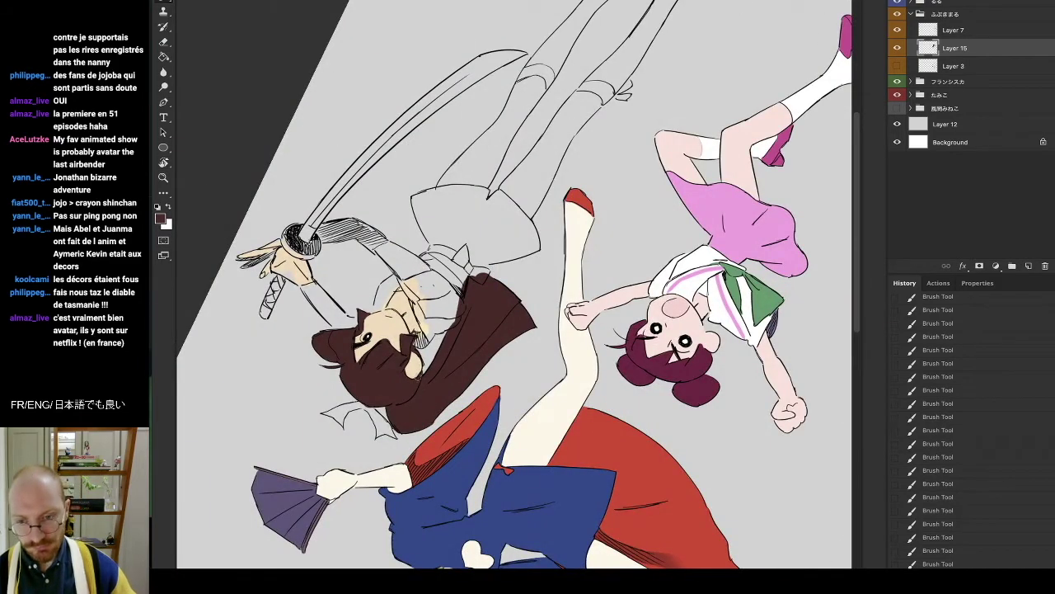
pyautogui.keyDown('alt'); pyautogui.click(421, 366); pyautogui.keyUp('alt')
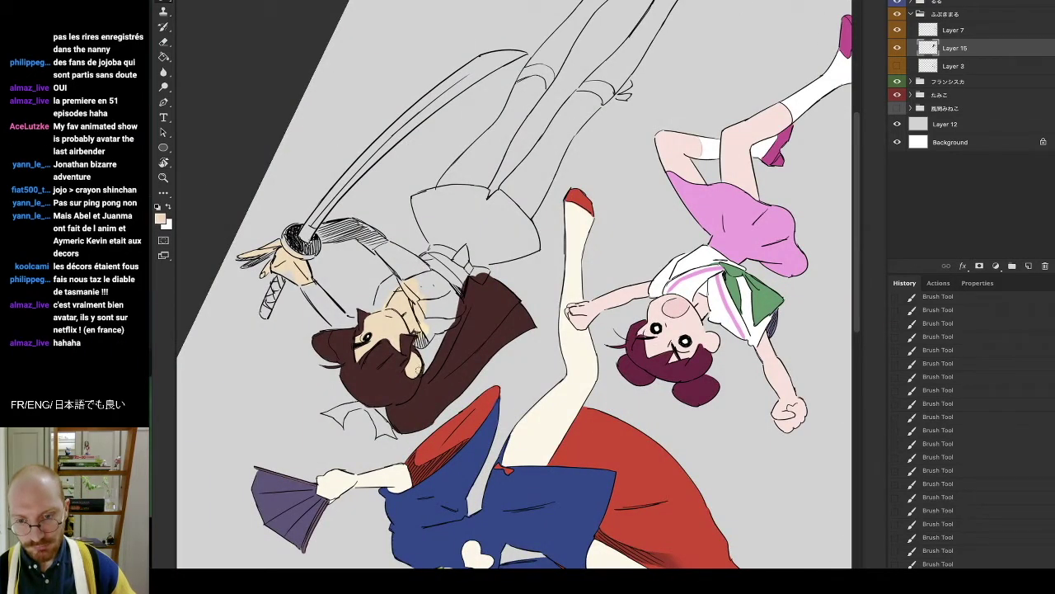
pyautogui.press('r')
pyautogui.moveTo(448, 319); pyautogui.dragTo(639, 149)
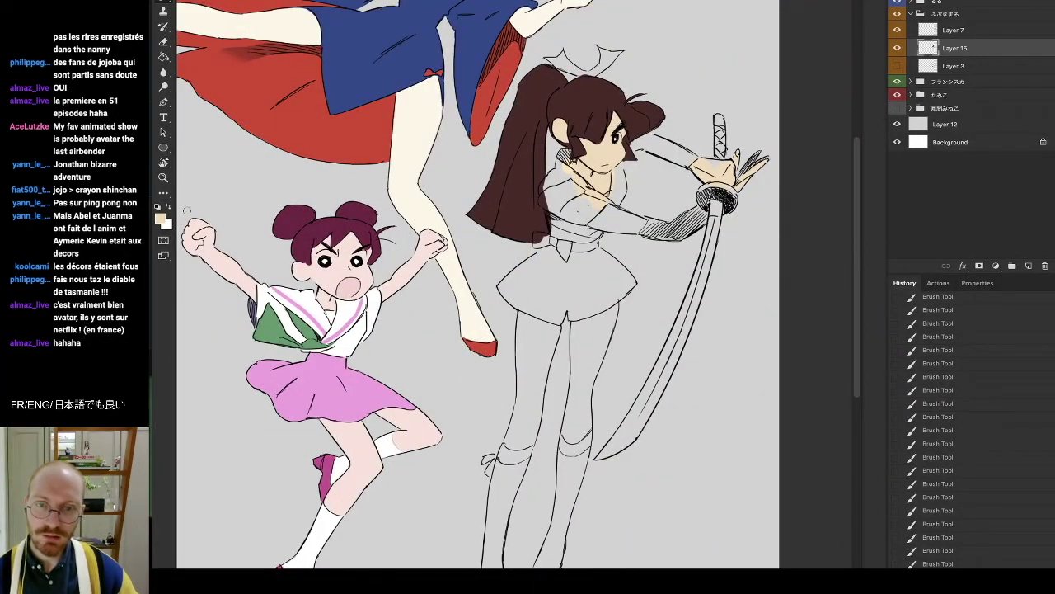
# Switch the foreground colour to white and paint the first loop of the hair ribbon.
pyautogui.click(168, 207)
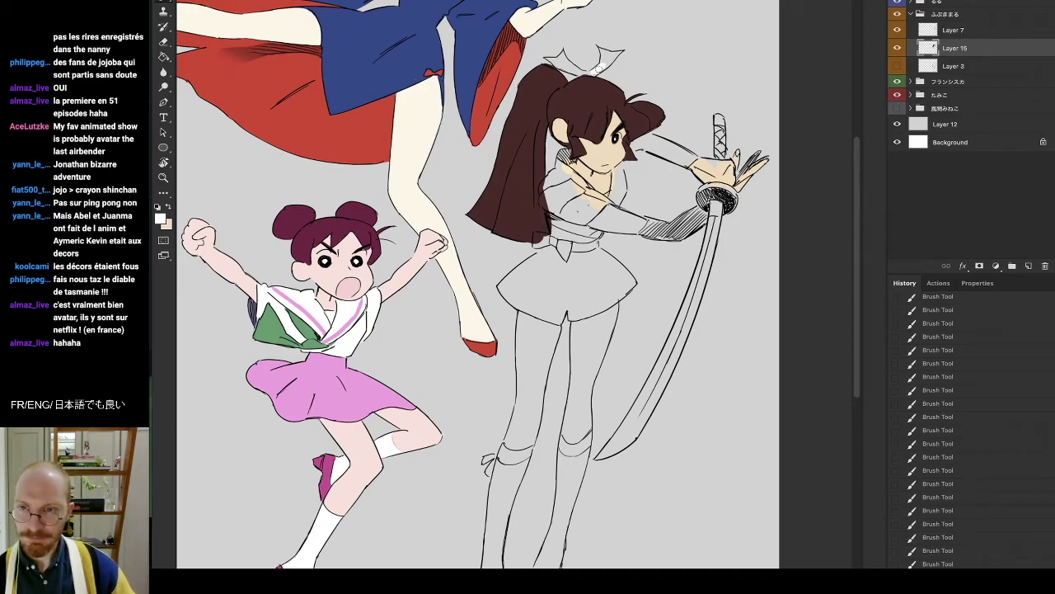
pyautogui.moveTo(603, 63); pyautogui.dragTo(602, 60)
pyautogui.press('r')
pyautogui.moveTo(640, 21)
pyautogui.mouseDown()
pyautogui.moveTo(554, 13)
pyautogui.moveTo(361, 200)
pyautogui.mouseUp()
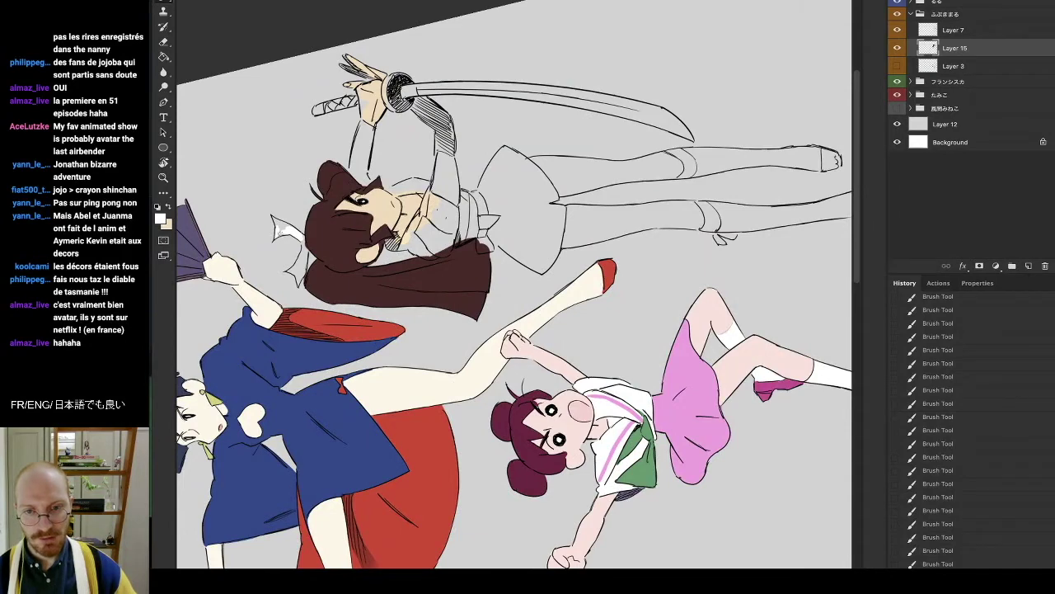
pyautogui.press('r')
pyautogui.moveTo(286, 206); pyautogui.dragTo(334, 386)
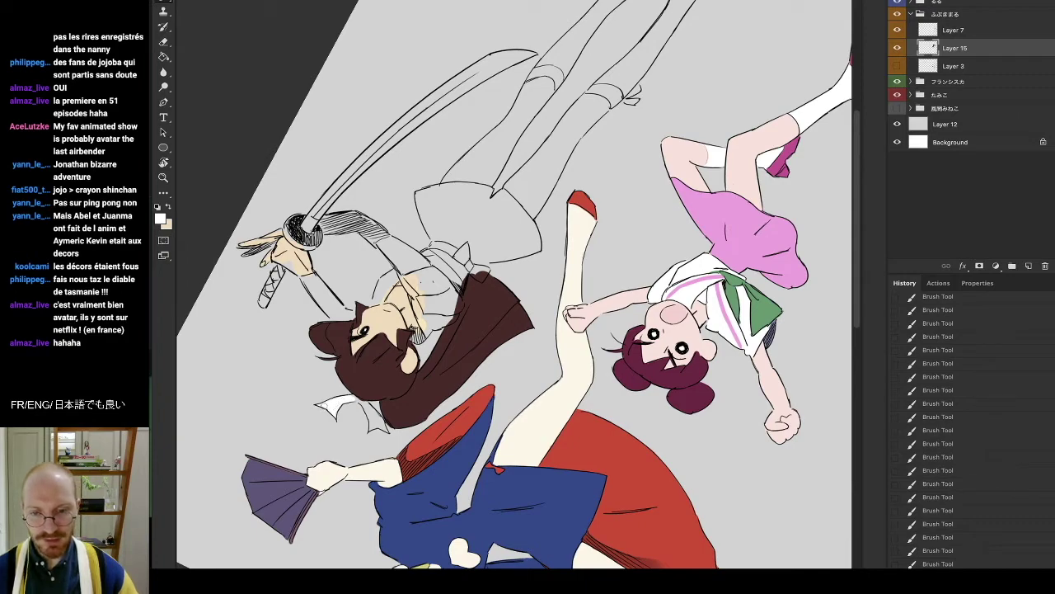
# Fill the other loop and the centre of the hair ribbon with white.
pyautogui.press('r')
pyautogui.moveTo(309, 387); pyautogui.dragTo(490, 498)
pyautogui.press('space')
pyautogui.moveTo(577, 380); pyautogui.dragTo(601, 299)
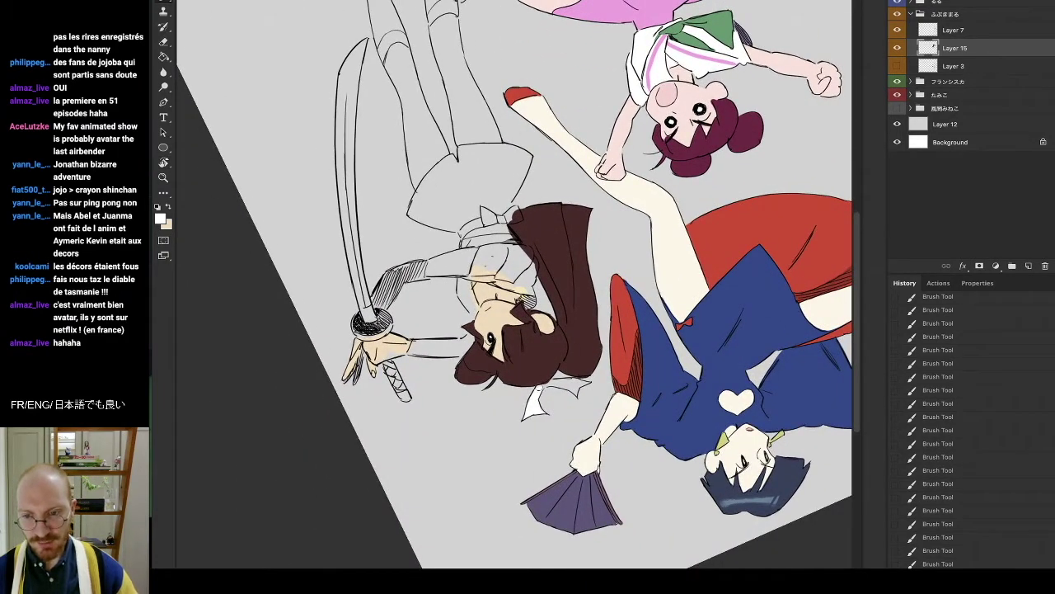
pyautogui.press('r')
pyautogui.moveTo(550, 384); pyautogui.dragTo(637, 253)
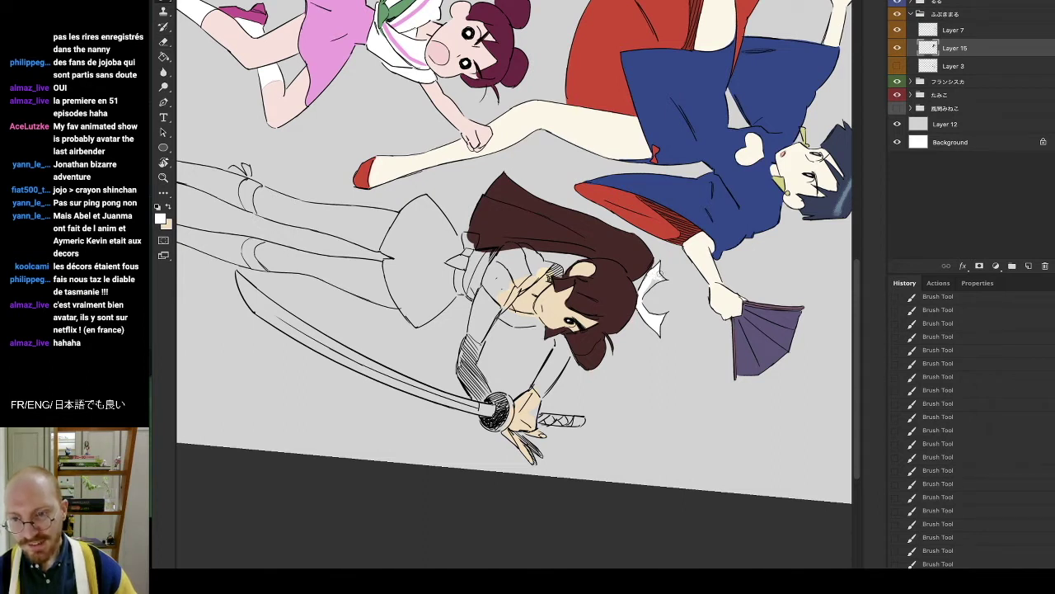
# Erase the white spilling over the hair ribbon's outline and touch up its loops.
pyautogui.press('e')
pyautogui.moveTo(654, 280)
pyautogui.mouseDown()
pyautogui.moveTo(644, 292)
pyautogui.moveTo(659, 284)
pyautogui.mouseUp()
pyautogui.press('b')
pyautogui.press('e')
pyautogui.press('r')
pyautogui.moveTo(658, 330); pyautogui.dragTo(578, 117)
pyautogui.press('Escape')
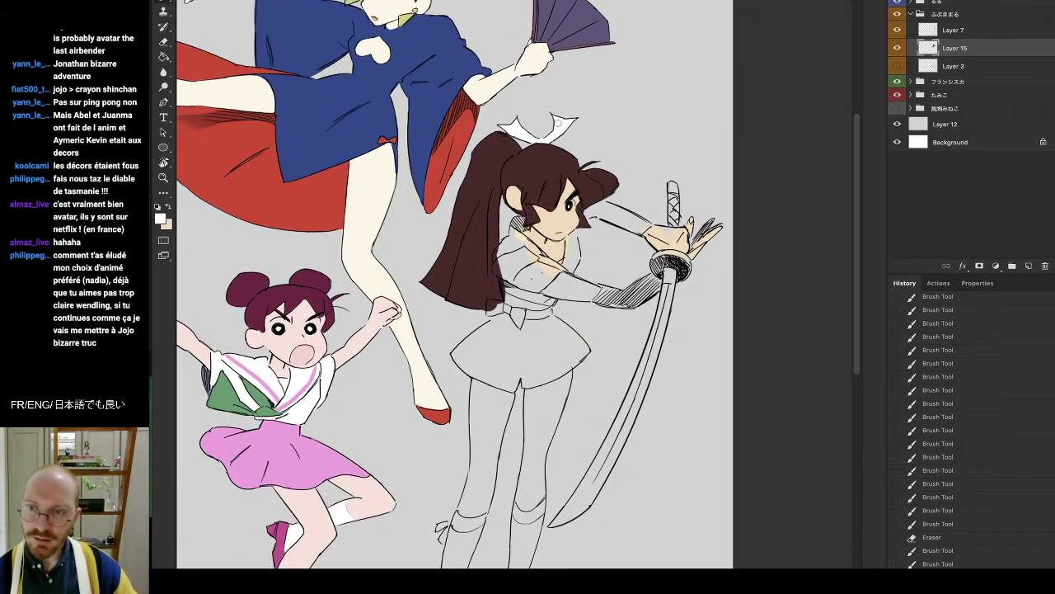
pyautogui.moveTo(576, 115); pyautogui.dragTo(559, 125)
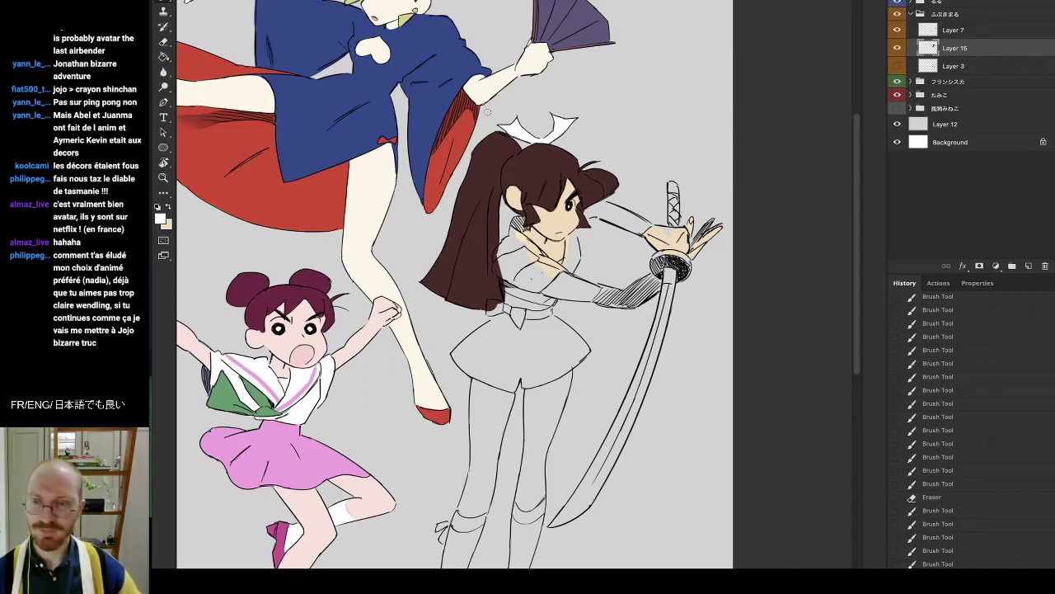
# Set the foreground colour to dark navy and paint the sword-wielding character's near shoulder.
pyautogui.click(163, 219)
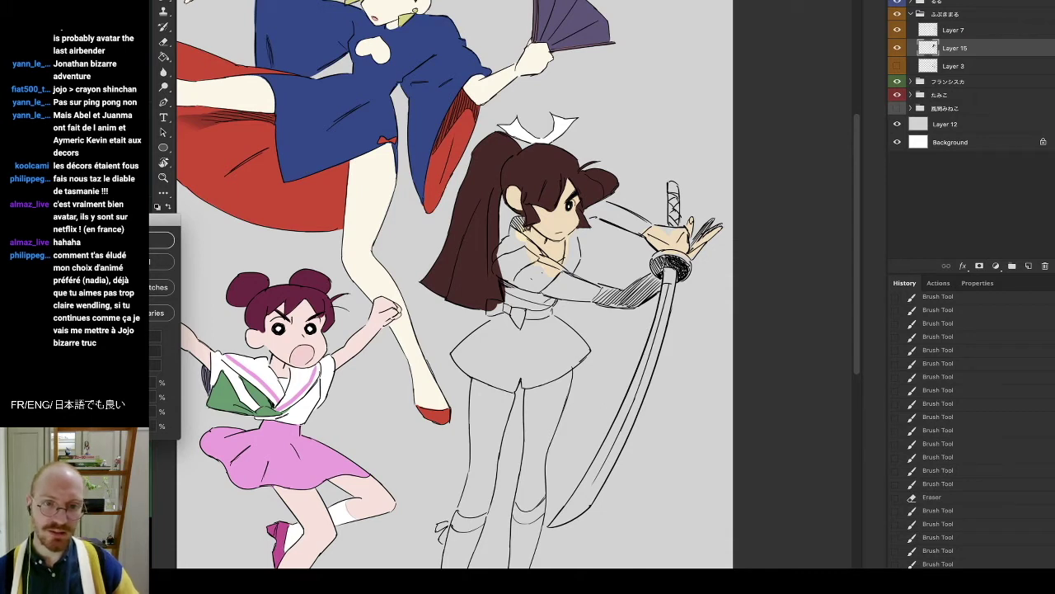
pyautogui.click(161, 240)
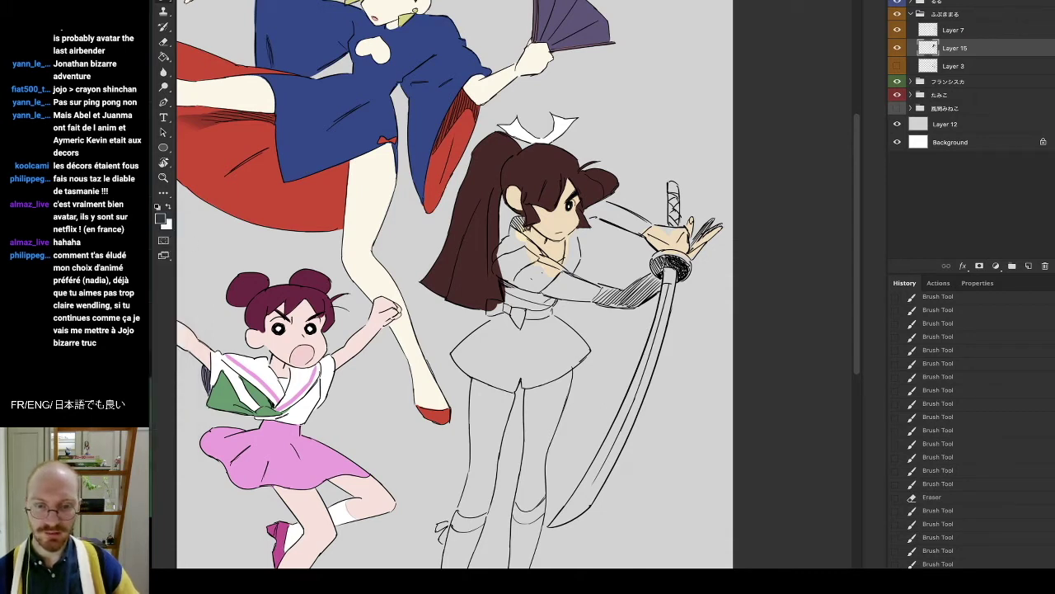
pyautogui.click(162, 222)
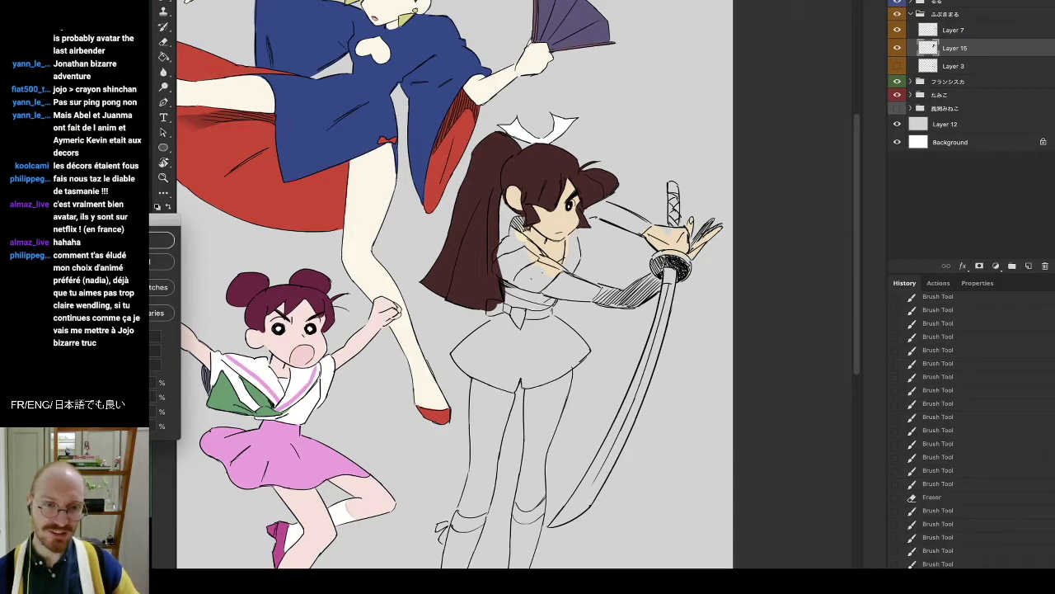
pyautogui.press('Return')
pyautogui.press('r')
pyautogui.moveTo(599, 271)
pyautogui.mouseDown()
pyautogui.moveTo(507, 184)
pyautogui.moveTo(522, 184)
pyautogui.mouseUp()
pyautogui.moveTo(507, 242)
pyautogui.mouseDown()
pyautogui.moveTo(498, 254)
pyautogui.moveTo(515, 233)
pyautogui.mouseUp()
pyautogui.moveTo(514, 234)
pyautogui.mouseDown()
pyautogui.moveTo(490, 243)
pyautogui.moveTo(521, 220)
pyautogui.mouseUp()
# Resample the navy and extend it along the shoulder band towards the chest.
pyautogui.keyDown('alt'); pyautogui.click(492, 234); pyautogui.keyUp('alt')
pyautogui.keyDown('alt'); pyautogui.click(497, 247); pyautogui.keyUp('alt')
pyautogui.press('r')
pyautogui.moveTo(547, 187)
pyautogui.mouseDown()
pyautogui.moveTo(594, 225)
pyautogui.moveTo(503, 371)
pyautogui.moveTo(550, 360)
pyautogui.moveTo(613, 298)
pyautogui.mouseUp()
pyautogui.moveTo(511, 239)
pyautogui.mouseDown()
pyautogui.moveTo(495, 262)
pyautogui.moveTo(511, 238)
pyautogui.moveTo(514, 251)
pyautogui.mouseUp()
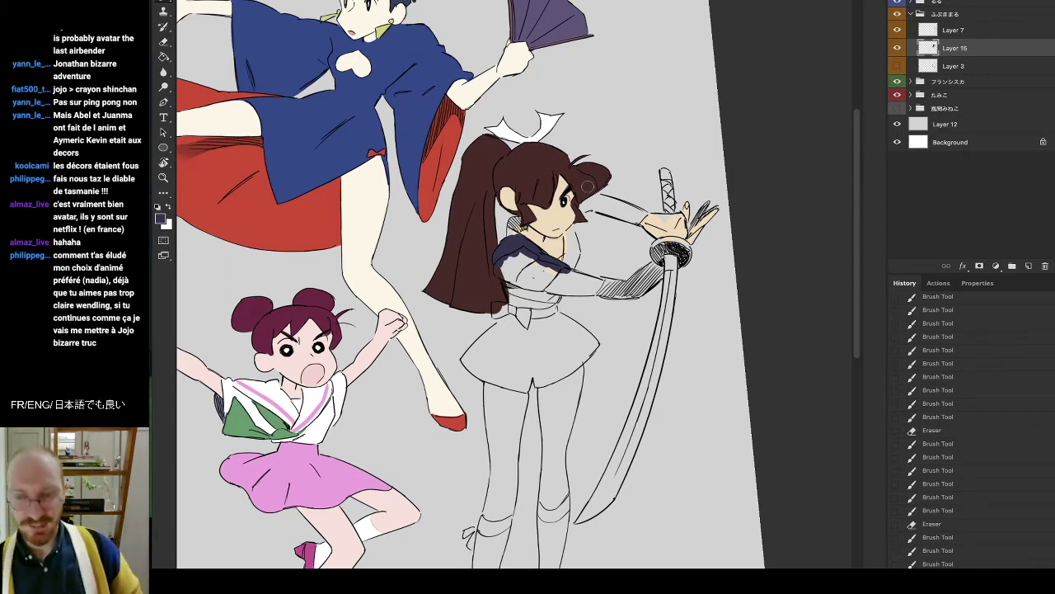
# Paint the sword arm navy from the end of the shoulder band towards the hatched forearm.
pyautogui.press('r')
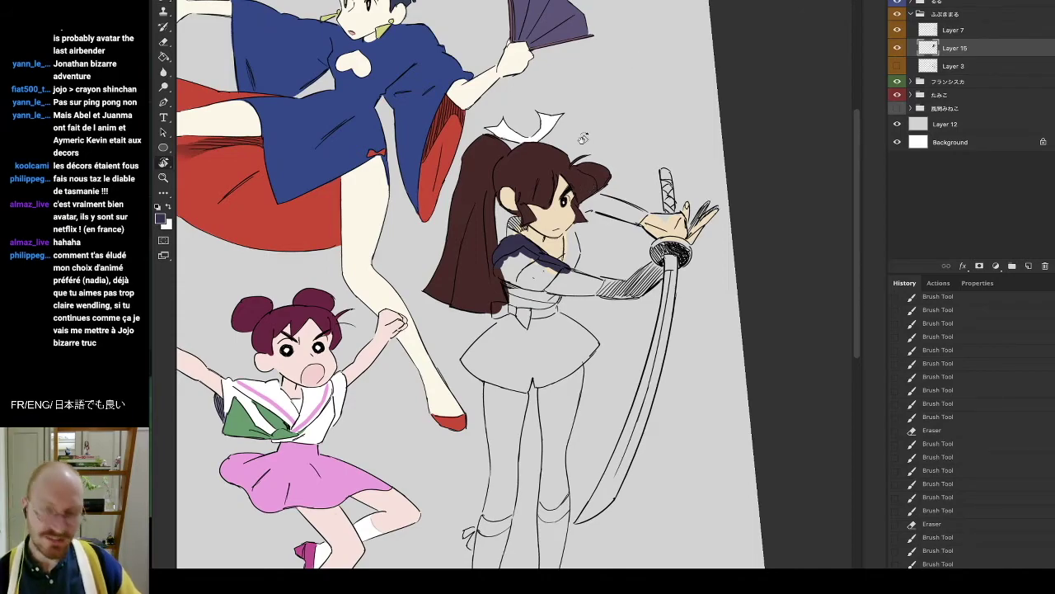
pyautogui.moveTo(583, 139); pyautogui.dragTo(491, 123)
pyautogui.moveTo(559, 116)
pyautogui.mouseDown()
pyautogui.moveTo(638, 155)
pyautogui.moveTo(676, 198)
pyautogui.moveTo(686, 124)
pyautogui.moveTo(582, 165)
pyautogui.moveTo(612, 165)
pyautogui.moveTo(603, 42)
pyautogui.mouseUp()
pyautogui.press('b')
pyautogui.moveTo(568, 241); pyautogui.dragTo(624, 220)
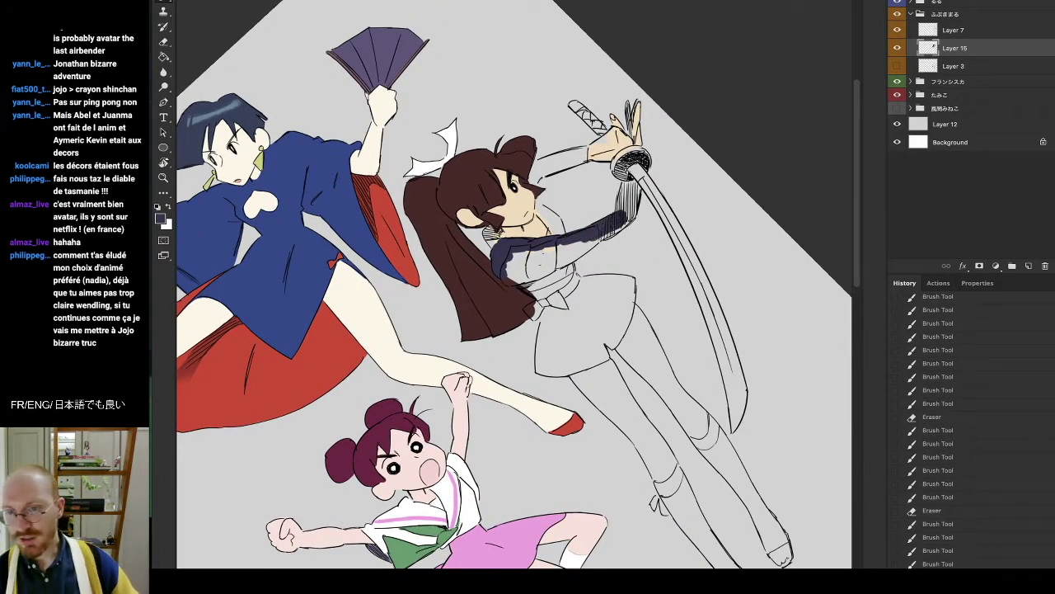
pyautogui.moveTo(622, 220); pyautogui.dragTo(623, 229)
# Fill the hatched forearm of the sword arm with navy from the elbow up to the sword guard.
pyautogui.press('r')
pyautogui.moveTo(670, 118); pyautogui.dragTo(705, 160)
pyautogui.press('b')
pyautogui.moveTo(647, 211)
pyautogui.mouseDown()
pyautogui.moveTo(632, 232)
pyautogui.moveTo(650, 218)
pyautogui.moveTo(639, 244)
pyautogui.moveTo(643, 232)
pyautogui.mouseUp()
pyautogui.press('r')
pyautogui.moveTo(668, 174)
pyautogui.mouseDown()
pyautogui.moveTo(725, 256)
pyautogui.moveTo(730, 219)
pyautogui.mouseUp()
pyautogui.press('b')
pyautogui.moveTo(346, 252); pyautogui.dragTo(461, 152)
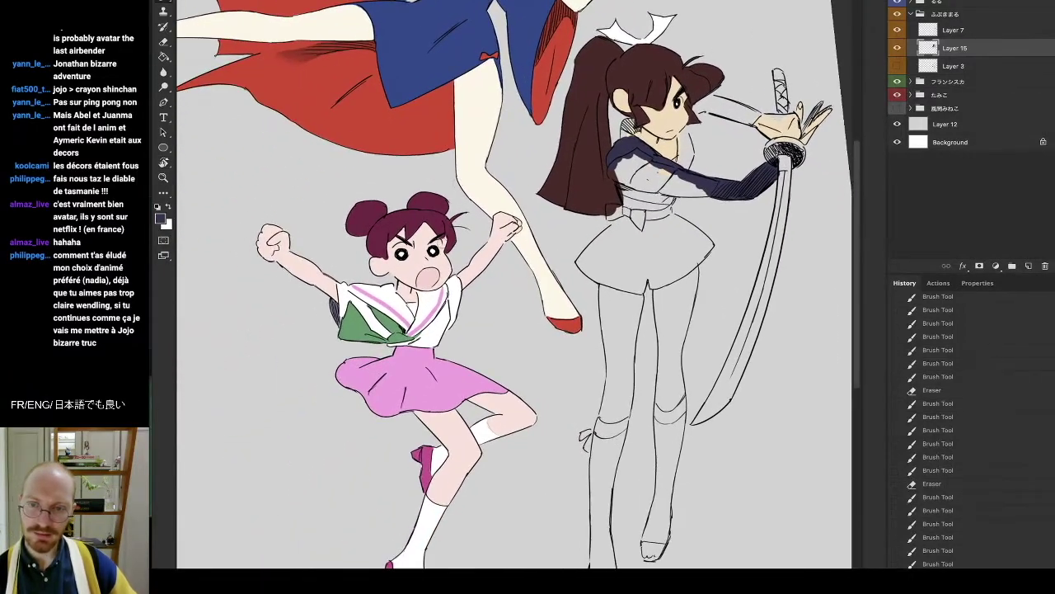
# Choose a pale pink foreground colour and paint the base of the raised hand's fingers.
pyautogui.moveTo(676, 127); pyautogui.dragTo(600, 230)
pyautogui.keyDown('alt'); pyautogui.click(598, 232); pyautogui.keyUp('alt')
pyautogui.click(162, 219)
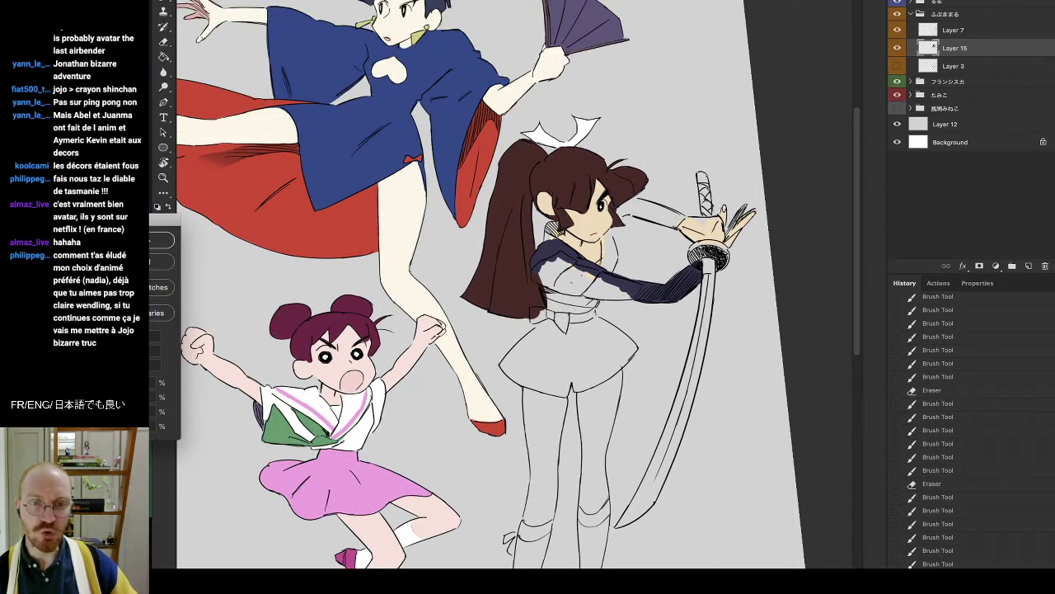
pyautogui.press('Return')
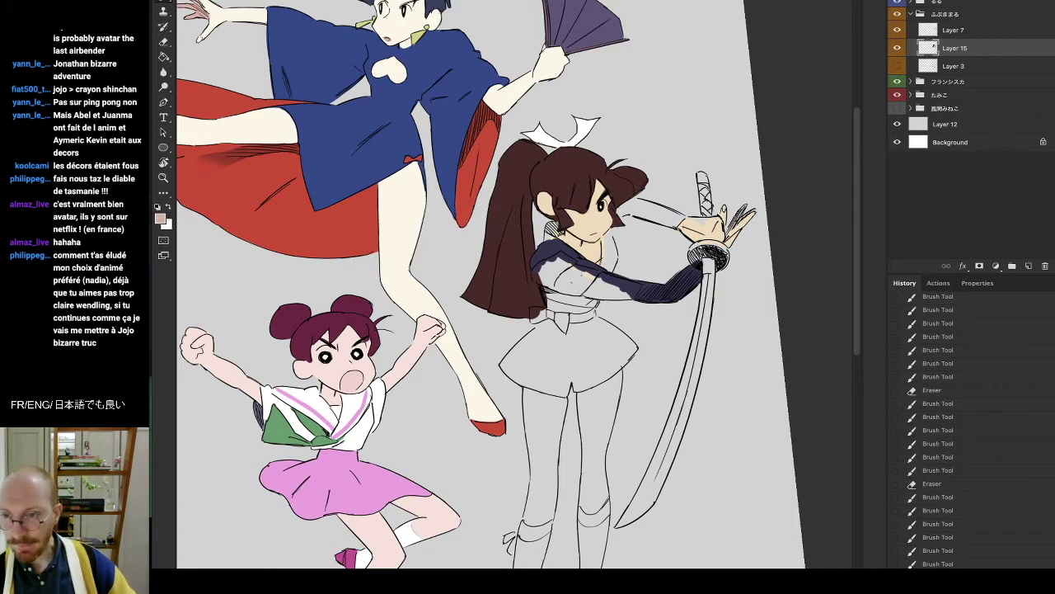
pyautogui.moveTo(725, 209); pyautogui.dragTo(725, 221)
pyautogui.moveTo(726, 223); pyautogui.dragTo(735, 209)
# Choose a darker dusty rose and shade the hatched fingers of the raised hand, resampling the skin colour to touch them up.
pyautogui.click(159, 223)
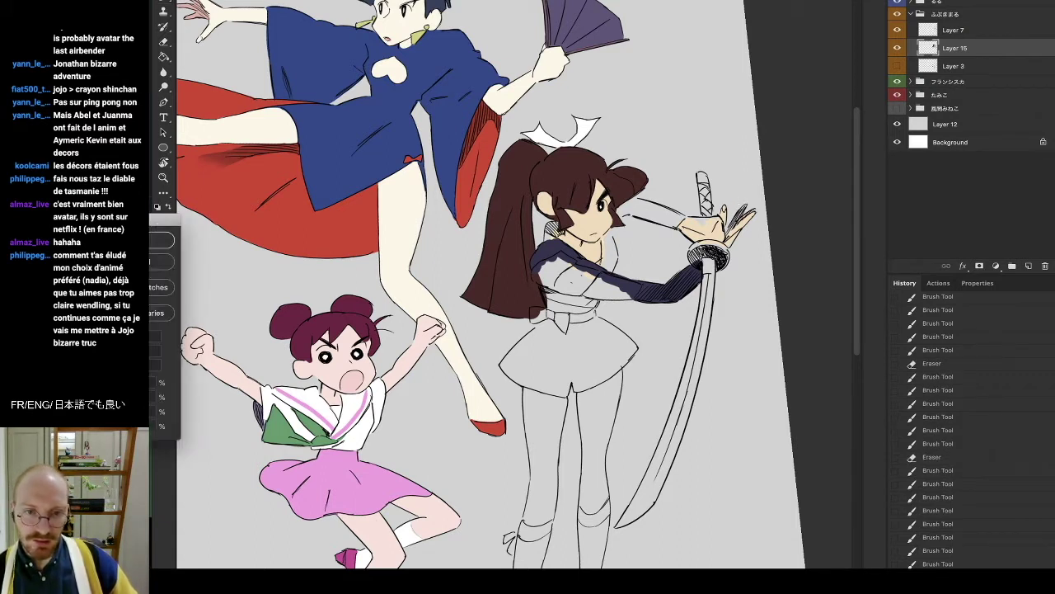
pyautogui.press('Return')
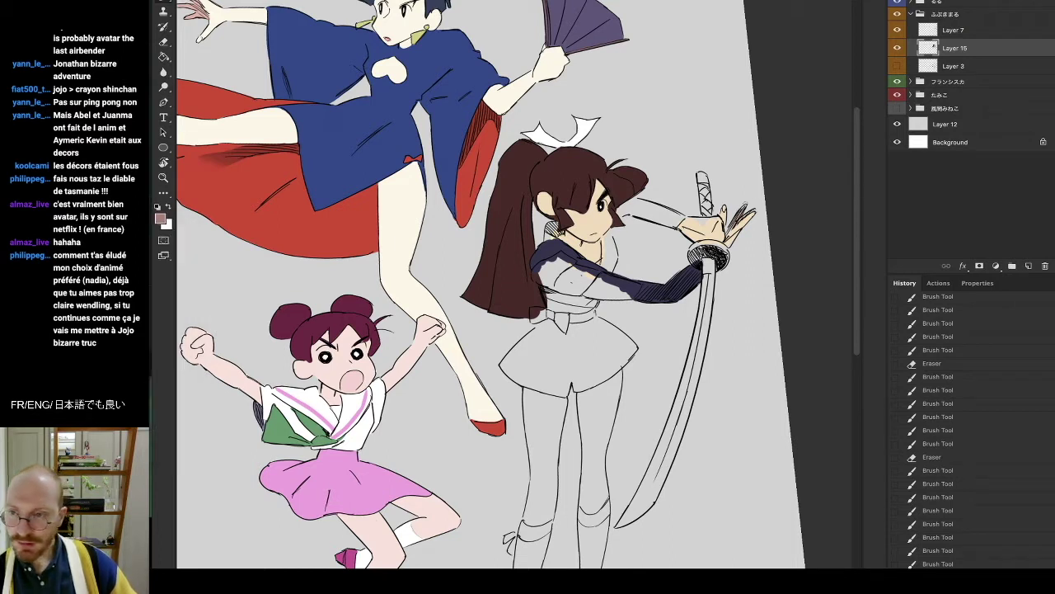
pyautogui.moveTo(732, 227); pyautogui.dragTo(743, 211)
pyautogui.moveTo(745, 210); pyautogui.dragTo(734, 226)
pyautogui.moveTo(733, 227)
pyautogui.mouseDown()
pyautogui.moveTo(744, 211)
pyautogui.moveTo(746, 220)
pyautogui.mouseUp()
pyautogui.keyDown('alt'); pyautogui.click(752, 215); pyautogui.keyUp('alt')
pyautogui.keyDown('alt'); pyautogui.click(746, 220); pyautogui.keyUp('alt')
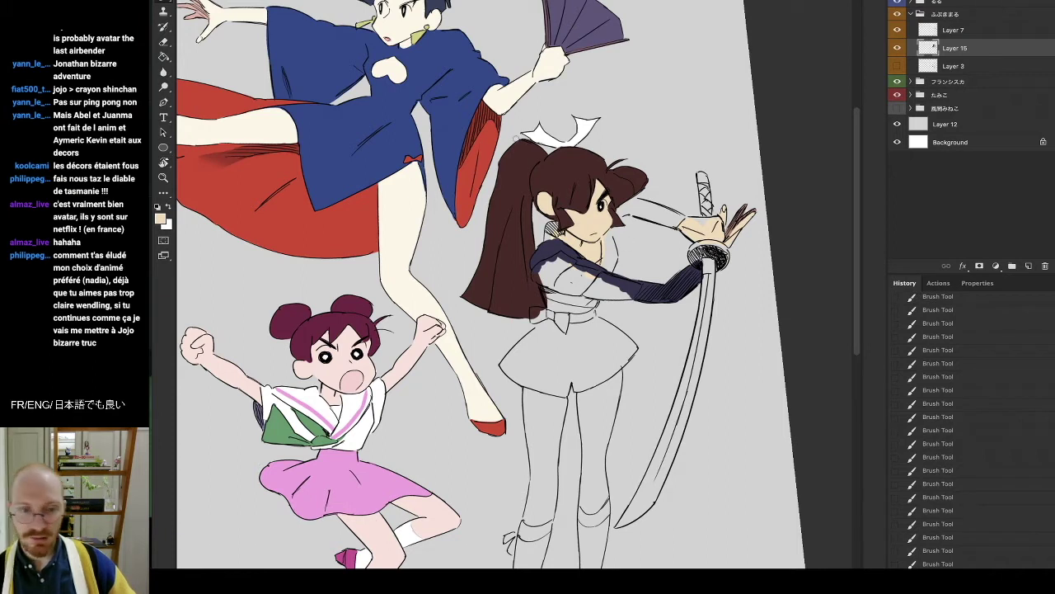
# Set the foreground colour to crimson and paint the small area between the sword guard and the raised fingers.
pyautogui.click(162, 218)
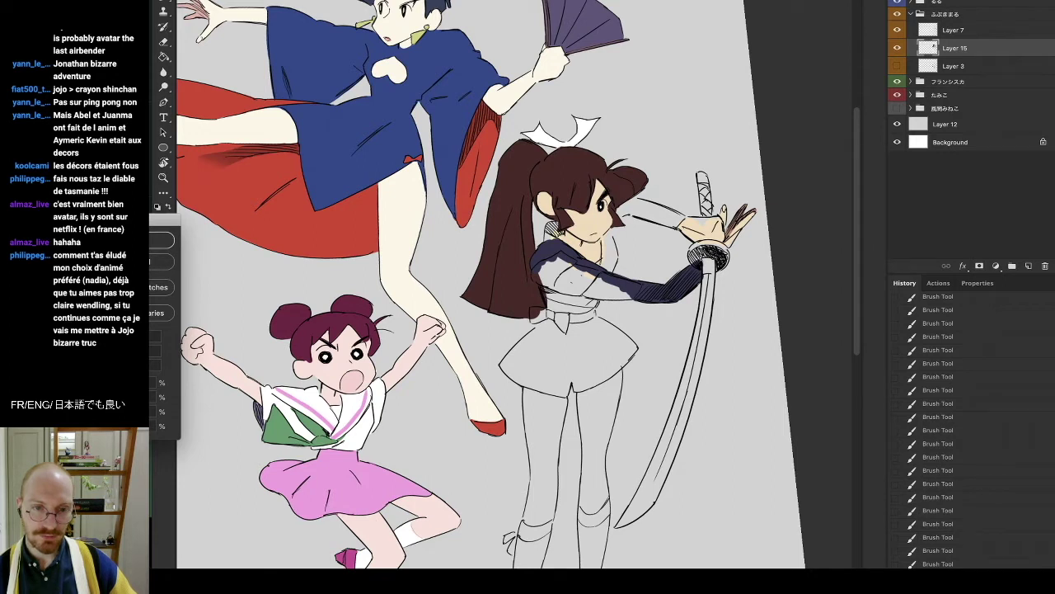
pyautogui.click(162, 240)
pyautogui.moveTo(722, 248); pyautogui.dragTo(735, 239)
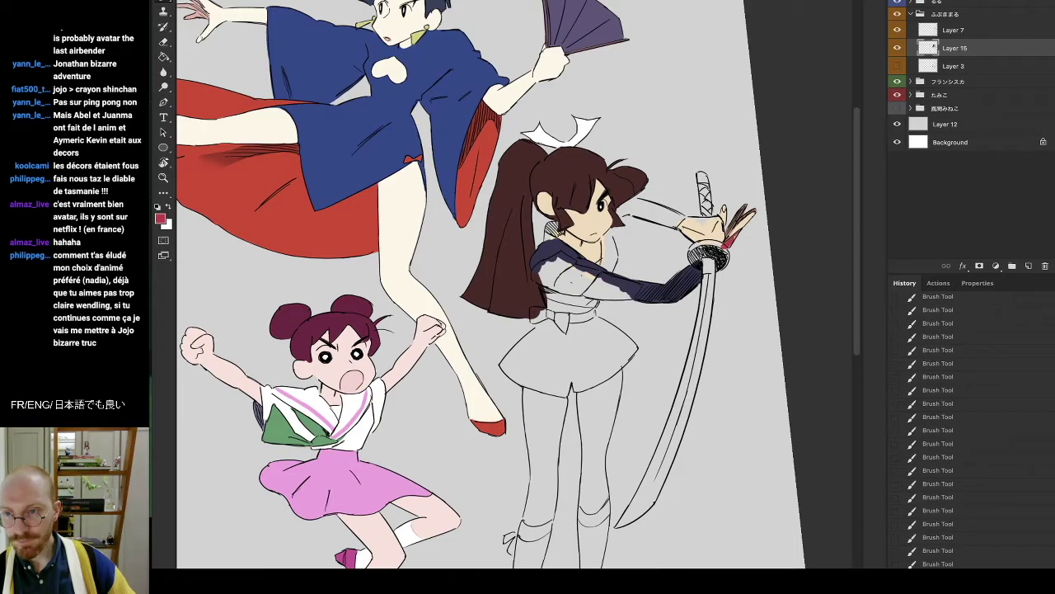
# Fill the near upper arm with crimson between the shoulder and forearm, and resample the navy of the shoulder band.
pyautogui.press('r')
pyautogui.moveTo(749, 233); pyautogui.dragTo(274, 297)
pyautogui.moveTo(359, 247); pyautogui.dragTo(402, 289)
pyautogui.press('b')
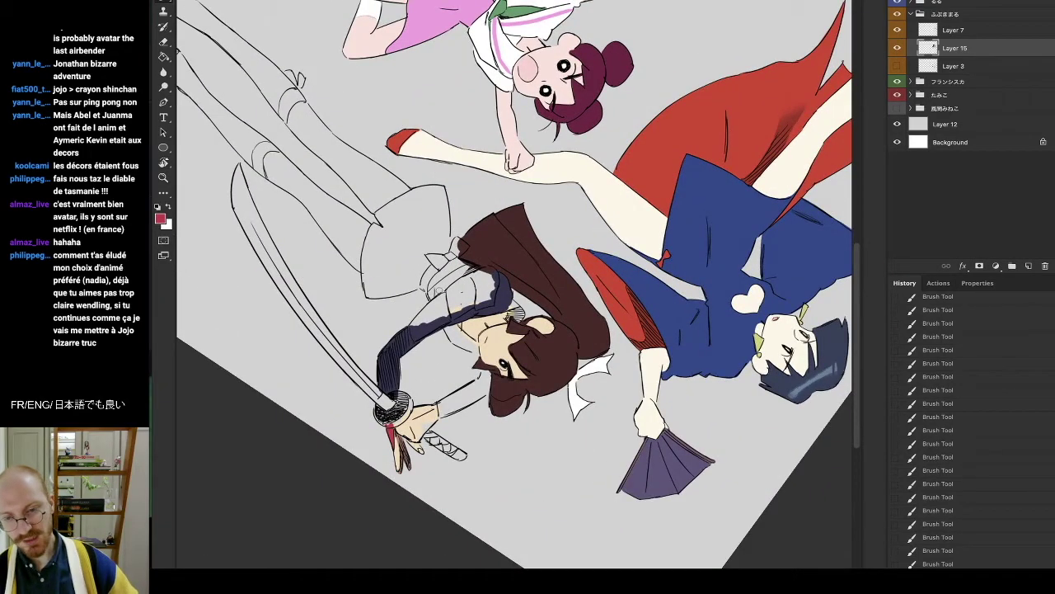
pyautogui.moveTo(412, 327)
pyautogui.mouseDown()
pyautogui.moveTo(444, 297)
pyautogui.moveTo(420, 332)
pyautogui.moveTo(463, 297)
pyautogui.mouseUp()
pyautogui.keyDown('alt'); pyautogui.click(412, 344); pyautogui.keyUp('alt')
pyautogui.keyDown('alt'); pyautogui.click(430, 316); pyautogui.keyUp('alt')
pyautogui.moveTo(458, 295)
pyautogui.mouseDown()
pyautogui.moveTo(471, 281)
pyautogui.moveTo(448, 284)
pyautogui.moveTo(486, 282)
pyautogui.moveTo(482, 274)
pyautogui.moveTo(499, 269)
pyautogui.moveTo(490, 289)
pyautogui.moveTo(452, 311)
pyautogui.moveTo(464, 312)
pyautogui.mouseUp()
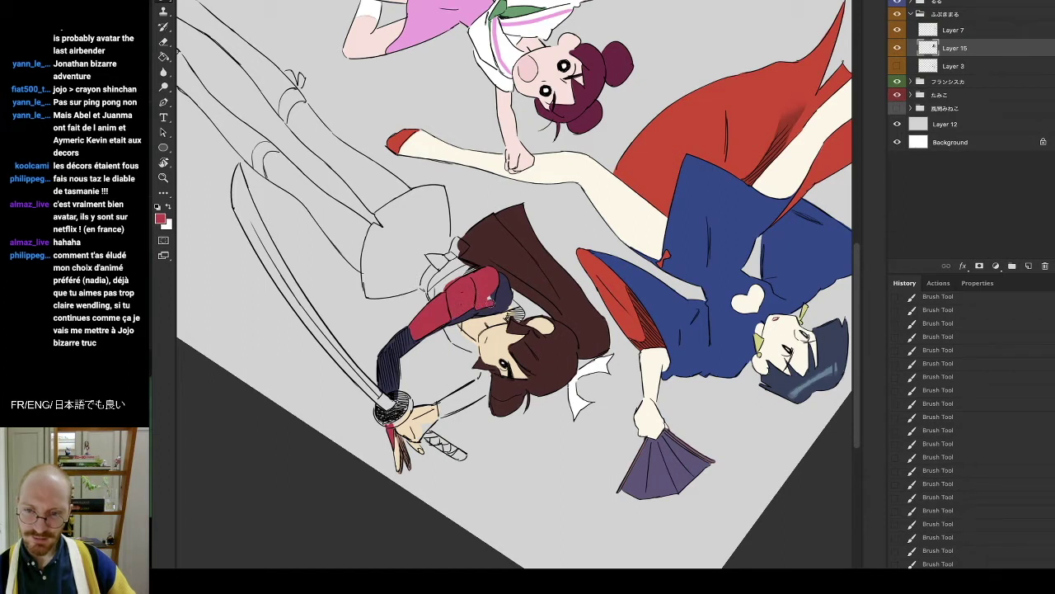
pyautogui.keyDown('alt'); pyautogui.click(506, 289); pyautogui.keyUp('alt')
pyautogui.press('r')
pyautogui.moveTo(544, 194); pyautogui.dragTo(492, 188)
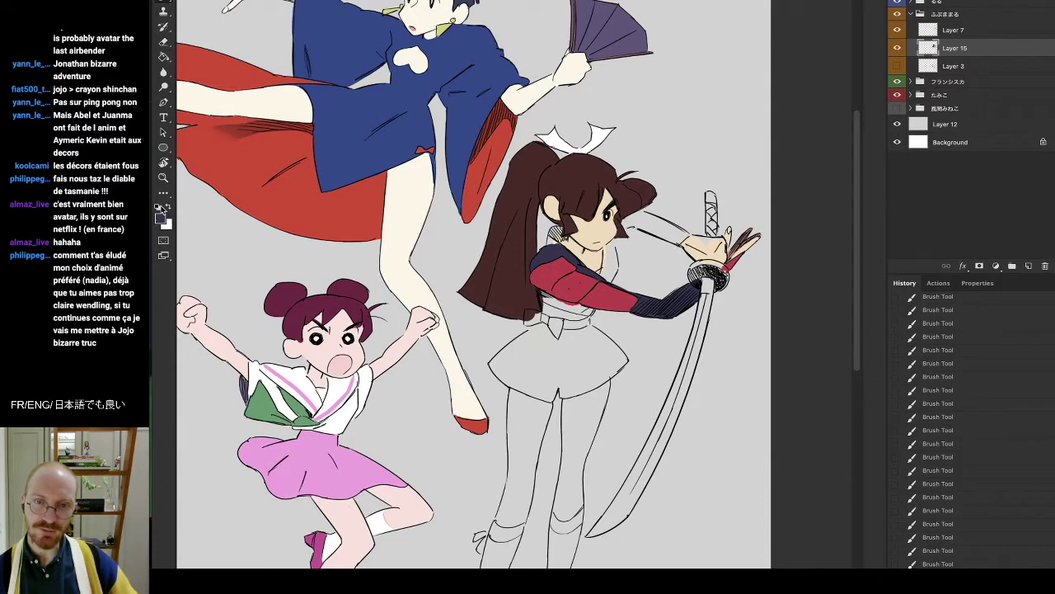
# Set the foreground colour to orange #ffa443 and fill the far side of the character's chest beside the neck.
pyautogui.click(161, 219)
pyautogui.moveTo(161, 220); pyautogui.dragTo(576, 172)
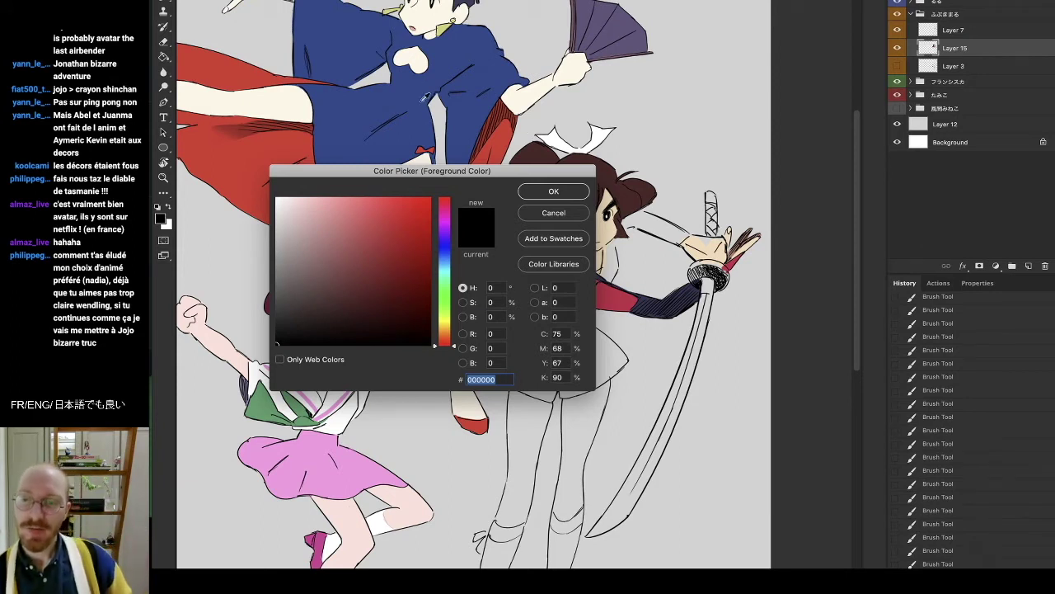
pyautogui.click(445, 333)
pyautogui.click(384, 214)
pyautogui.click(379, 198)
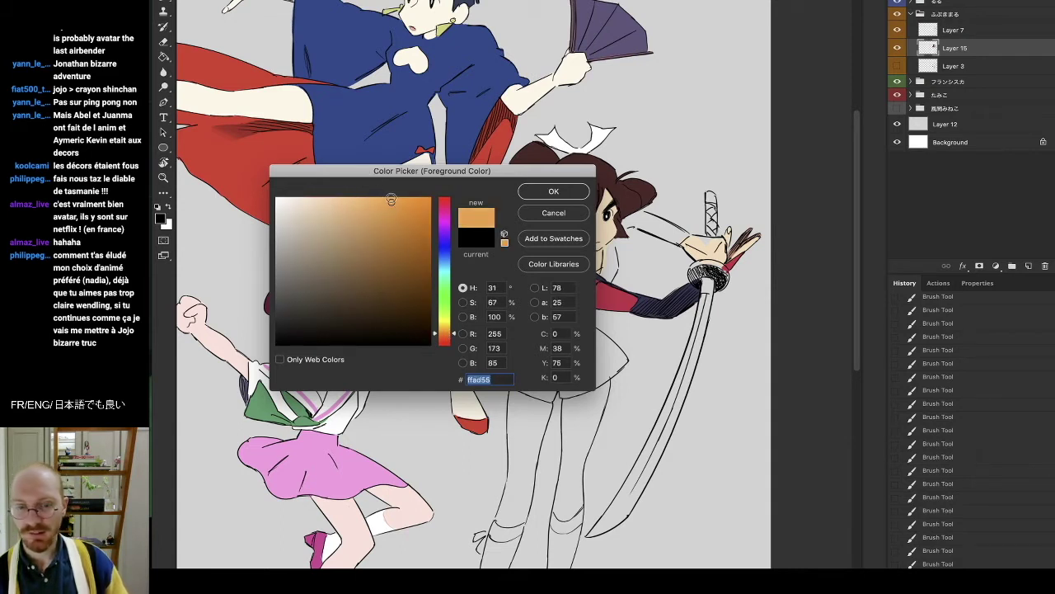
pyautogui.click(553, 191)
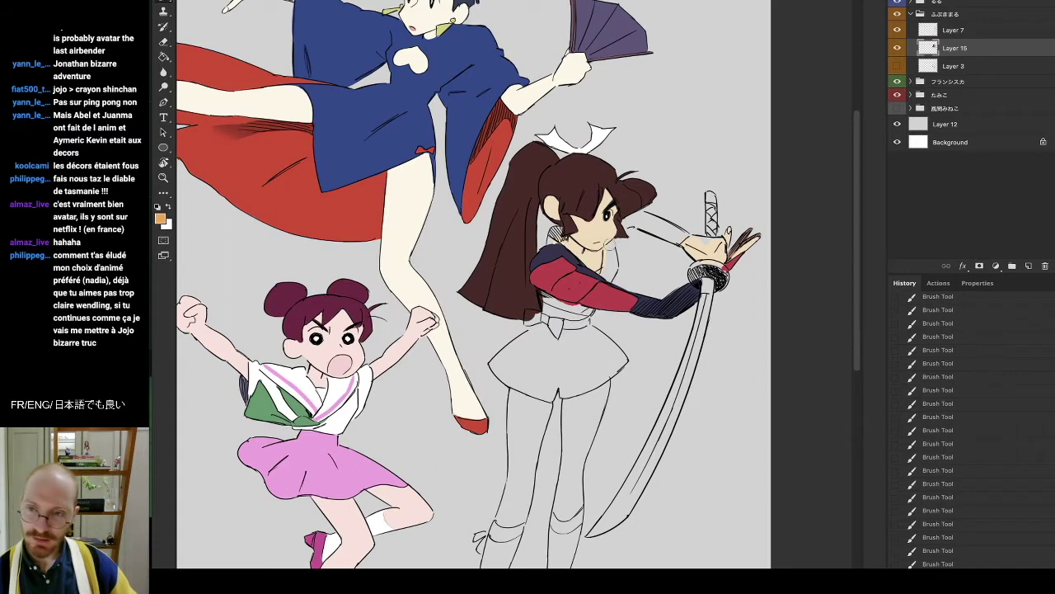
pyautogui.moveTo(611, 261)
pyautogui.mouseDown()
pyautogui.moveTo(608, 272)
pyautogui.moveTo(607, 249)
pyautogui.mouseUp()
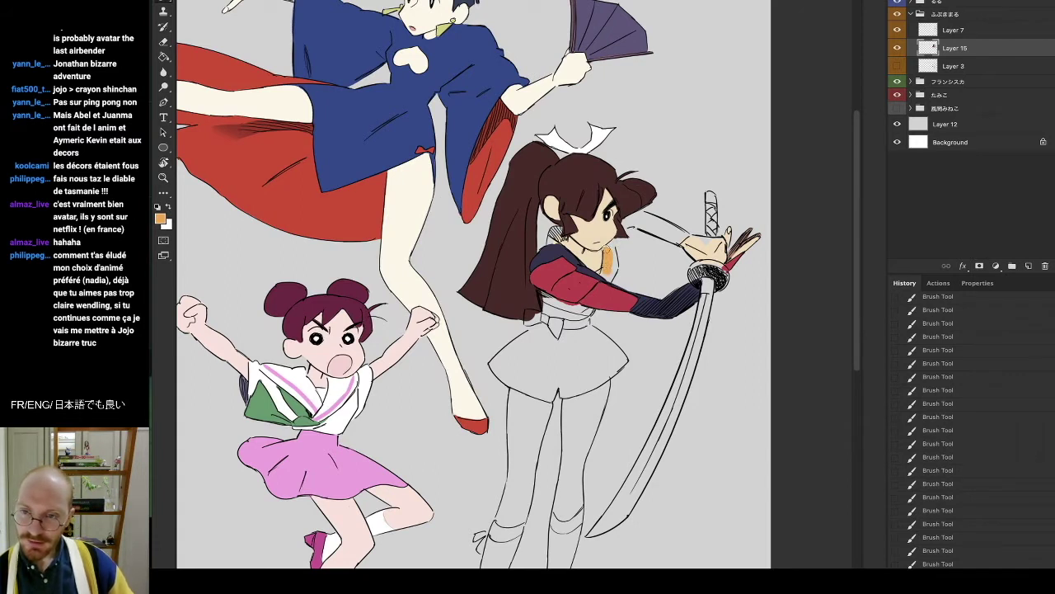
pyautogui.moveTo(611, 259)
pyautogui.mouseDown()
pyautogui.moveTo(614, 246)
pyautogui.moveTo(613, 272)
pyautogui.mouseUp()
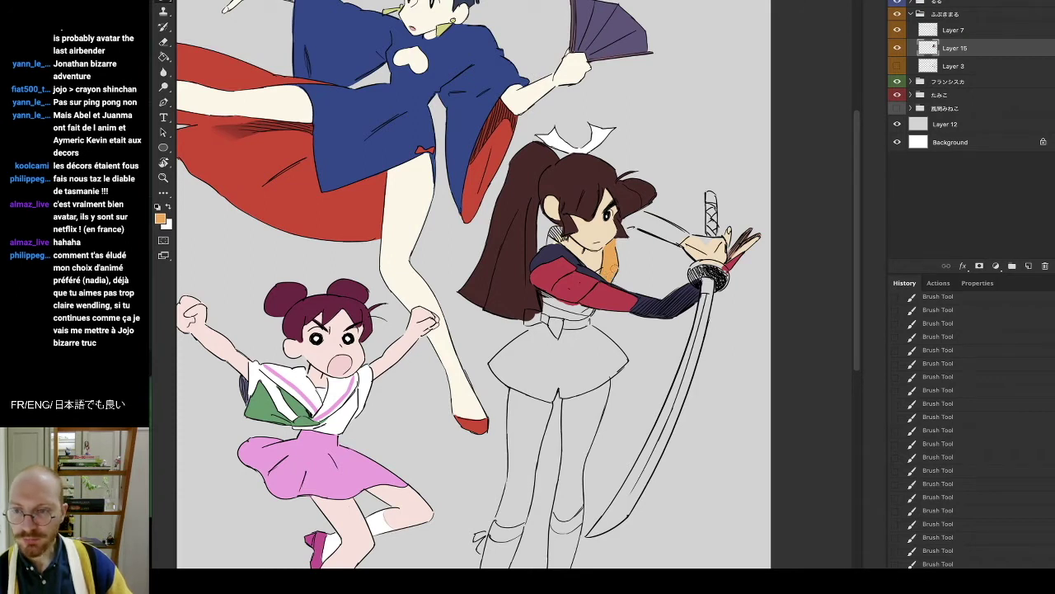
# Resample the orange and paint the hatched collar behind the neck above the near shoulder.
pyautogui.keyDown('alt'); pyautogui.click(591, 142); pyautogui.keyUp('alt')
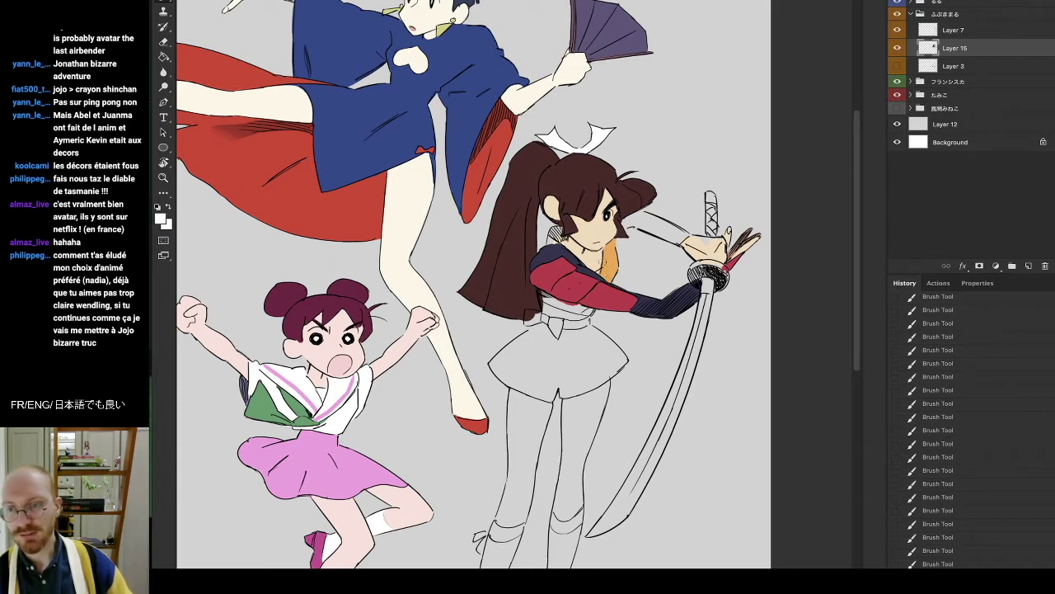
pyautogui.keyDown('alt'); pyautogui.click(615, 259); pyautogui.keyUp('alt')
pyautogui.keyDown('alt'); pyautogui.click(573, 254); pyautogui.keyUp('alt')
pyautogui.keyDown('alt'); pyautogui.click(619, 255); pyautogui.keyUp('alt')
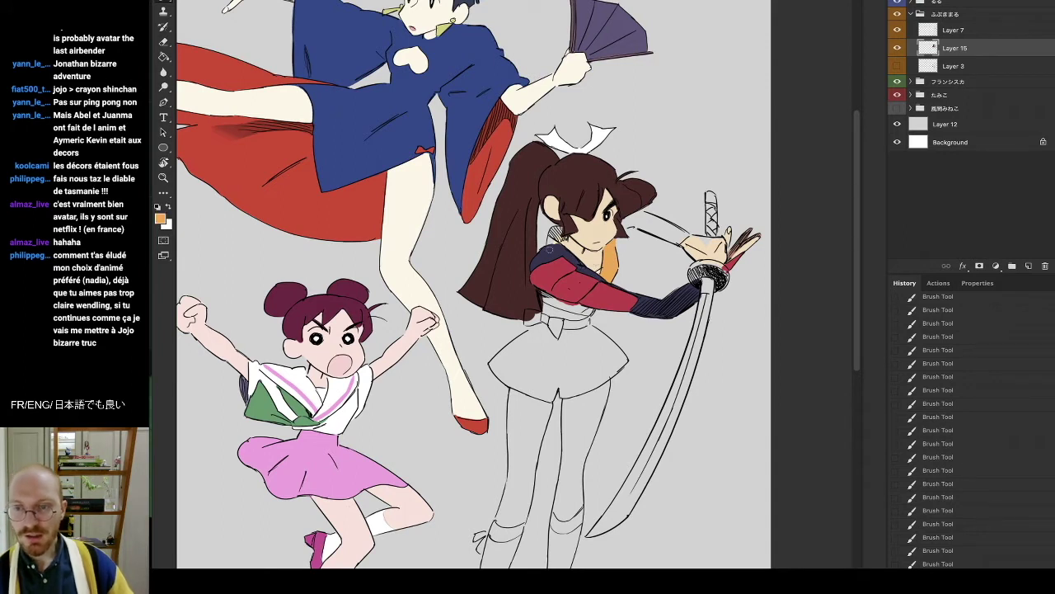
pyautogui.moveTo(549, 244); pyautogui.dragTo(557, 239)
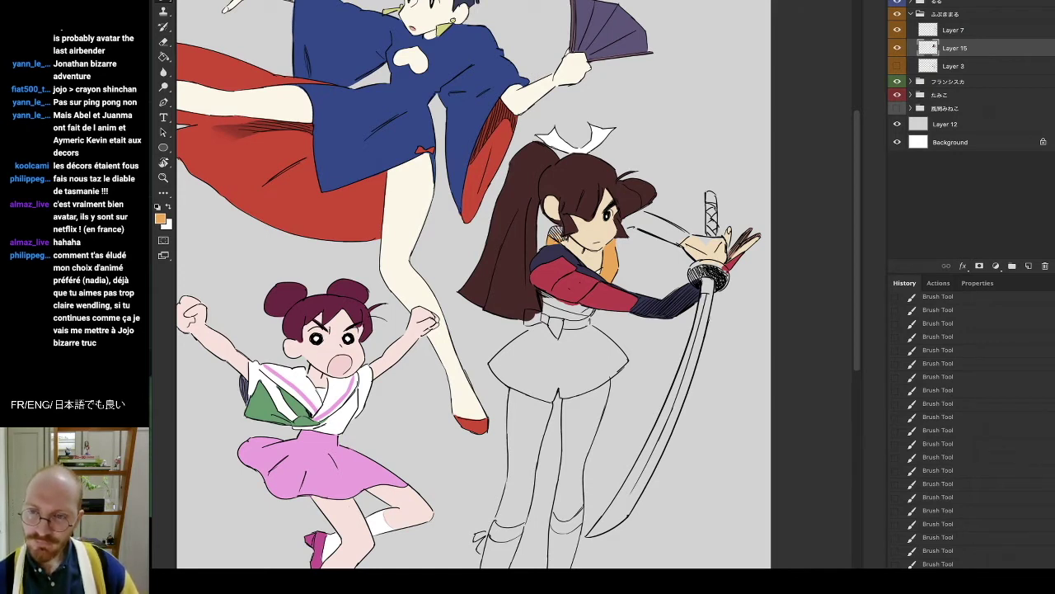
pyautogui.press('e')
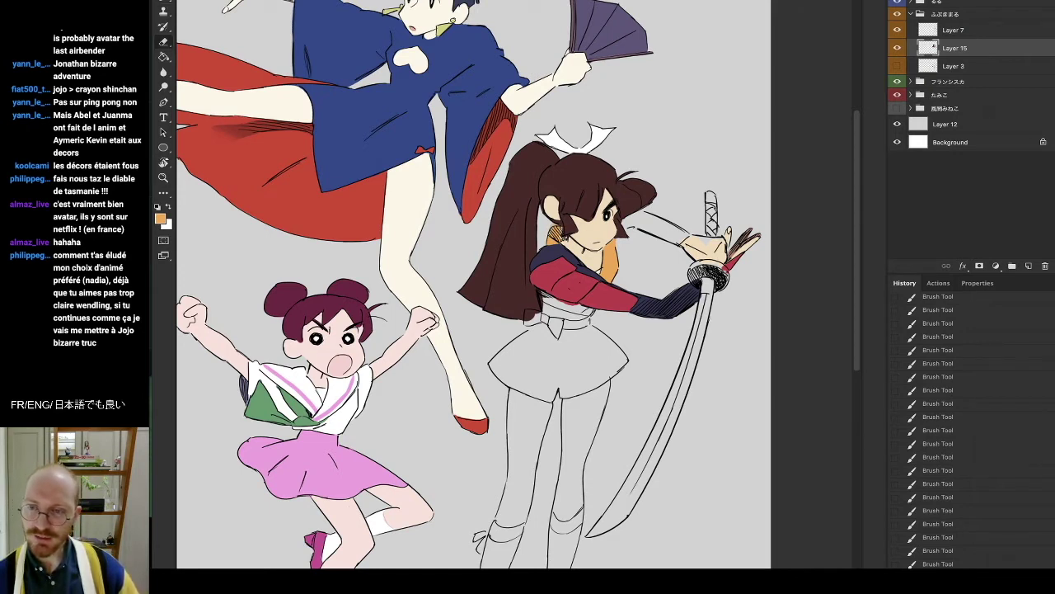
pyautogui.press('e')
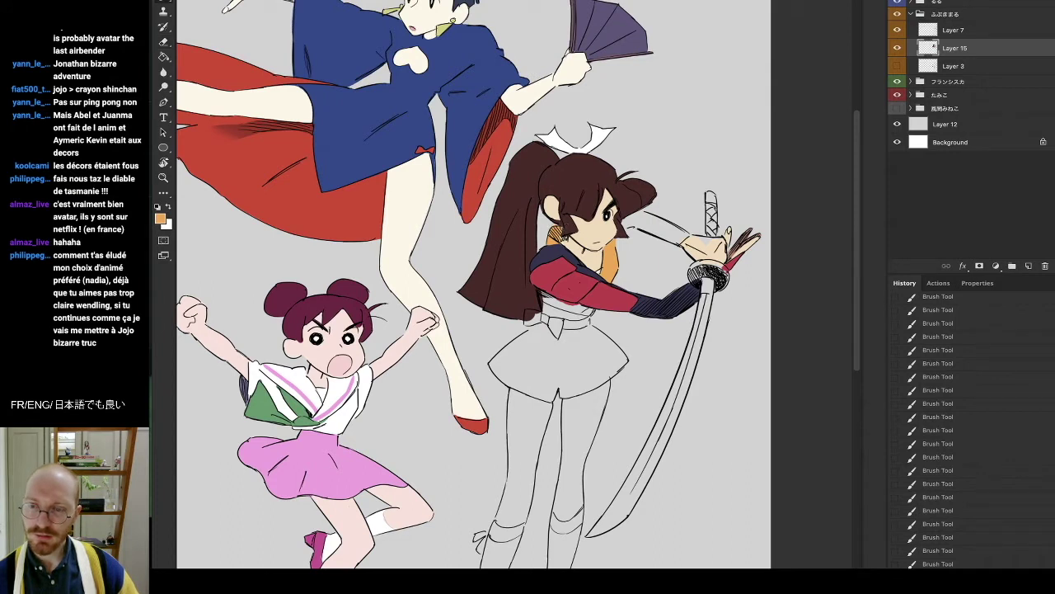
# Set the foreground colour to a darker orange and shade the hatched part of the collar behind the neck.
pyautogui.click(161, 219)
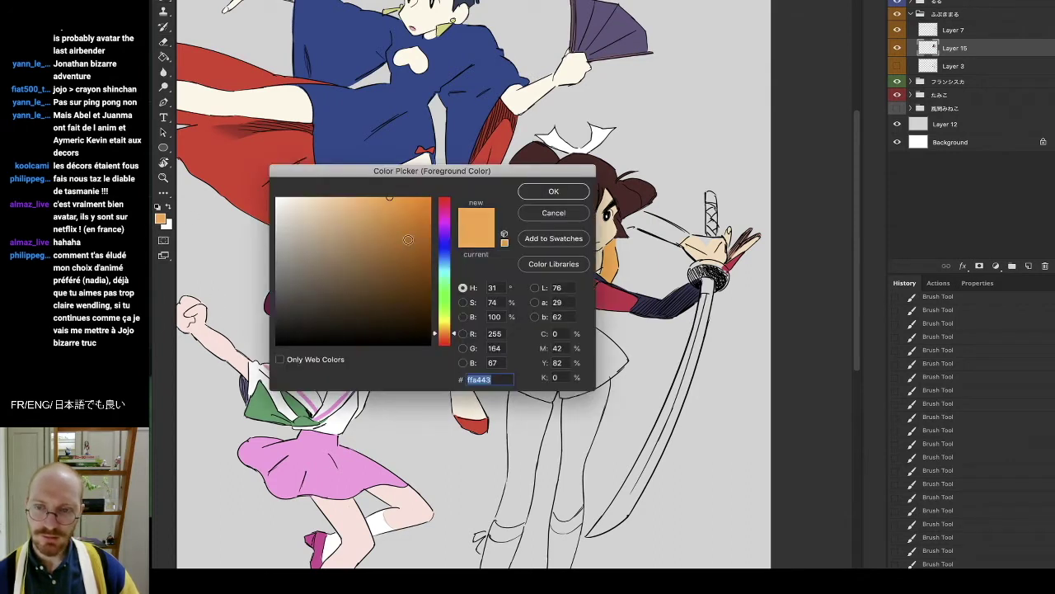
pyautogui.click(410, 216)
pyautogui.click(444, 338)
pyautogui.click(553, 192)
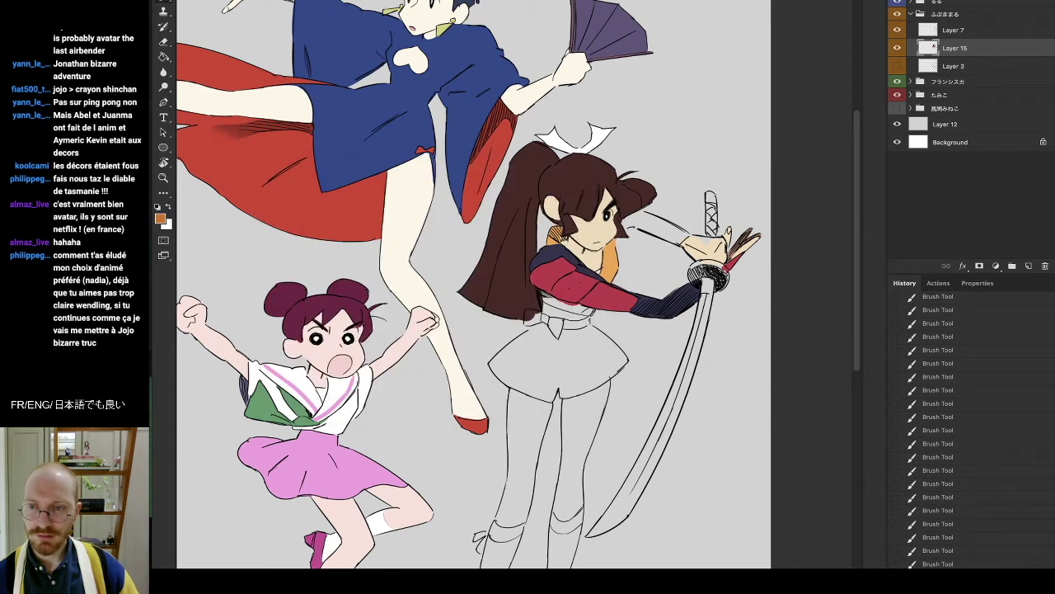
pyautogui.moveTo(557, 228); pyautogui.dragTo(550, 236)
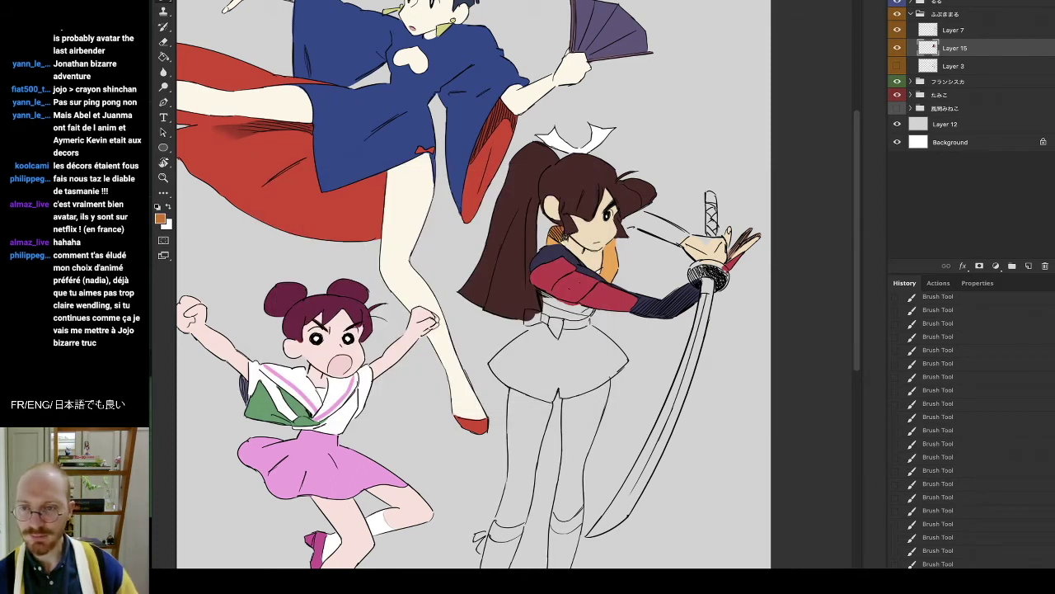
# Resample the lighter orange and fill the torso between the crimson sleeve and the belt.
pyautogui.press('r')
pyautogui.moveTo(656, 216); pyautogui.dragTo(498, 147)
pyautogui.keyDown('alt'); pyautogui.click(548, 169); pyautogui.keyUp('alt')
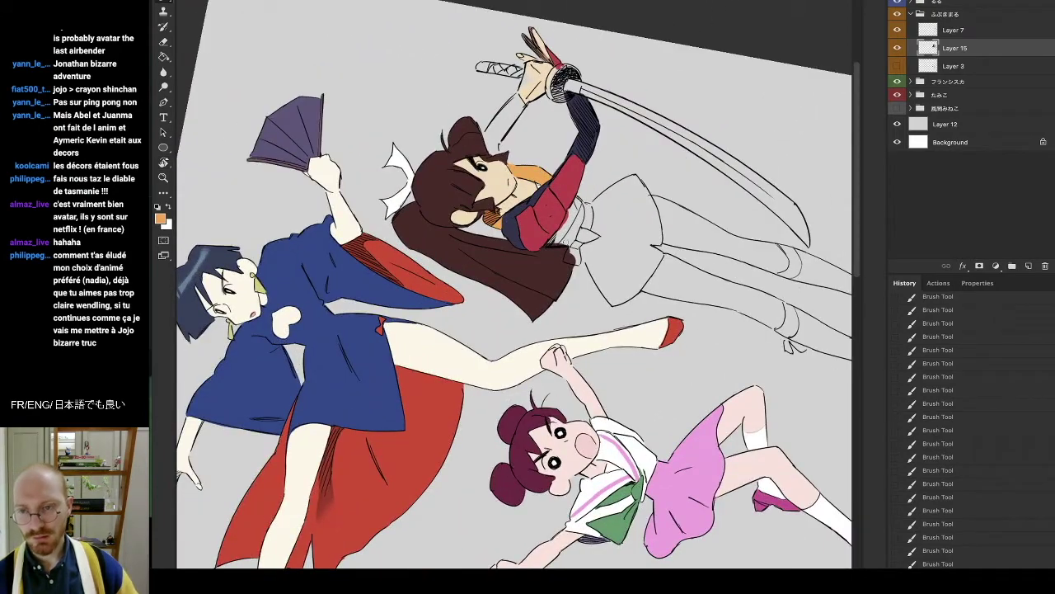
pyautogui.moveTo(563, 233); pyautogui.dragTo(559, 239)
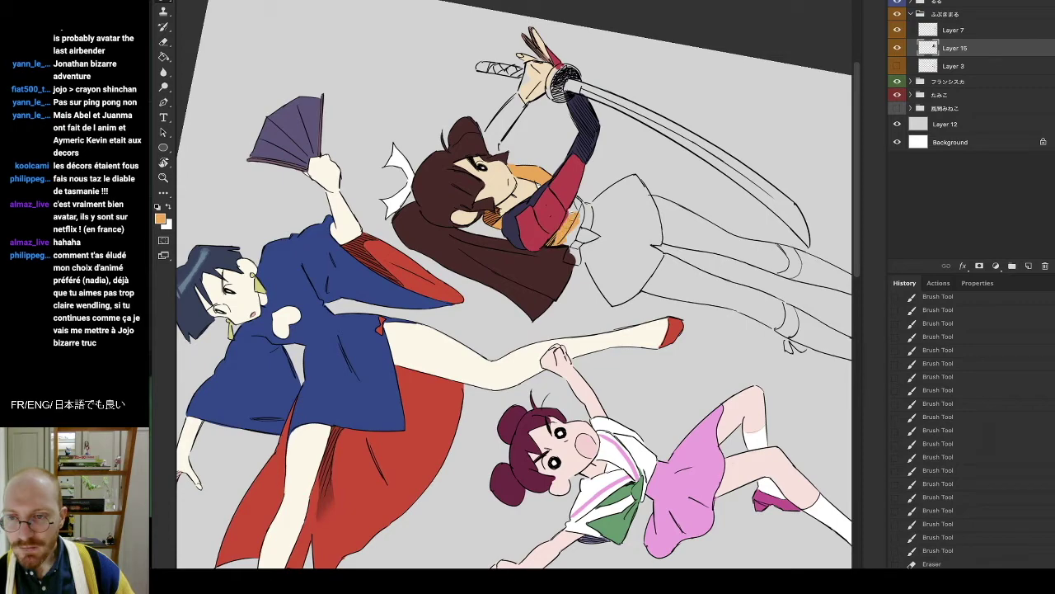
pyautogui.moveTo(575, 206); pyautogui.dragTo(574, 219)
pyautogui.press('r')
pyautogui.moveTo(618, 160)
pyautogui.mouseDown()
pyautogui.moveTo(696, 307)
pyautogui.moveTo(682, 339)
pyautogui.mouseUp()
pyautogui.press('b')
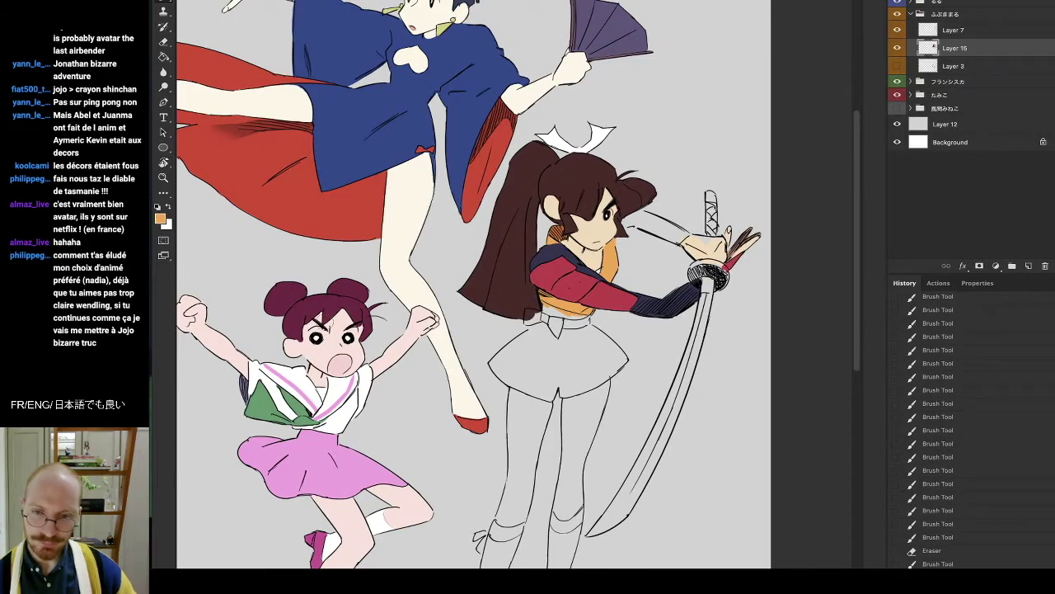
# Set the foreground colour to a light purple and paint the middle of the sword-wielding character's skirt below the belt.
pyautogui.click(160, 216)
pyautogui.press('Return')
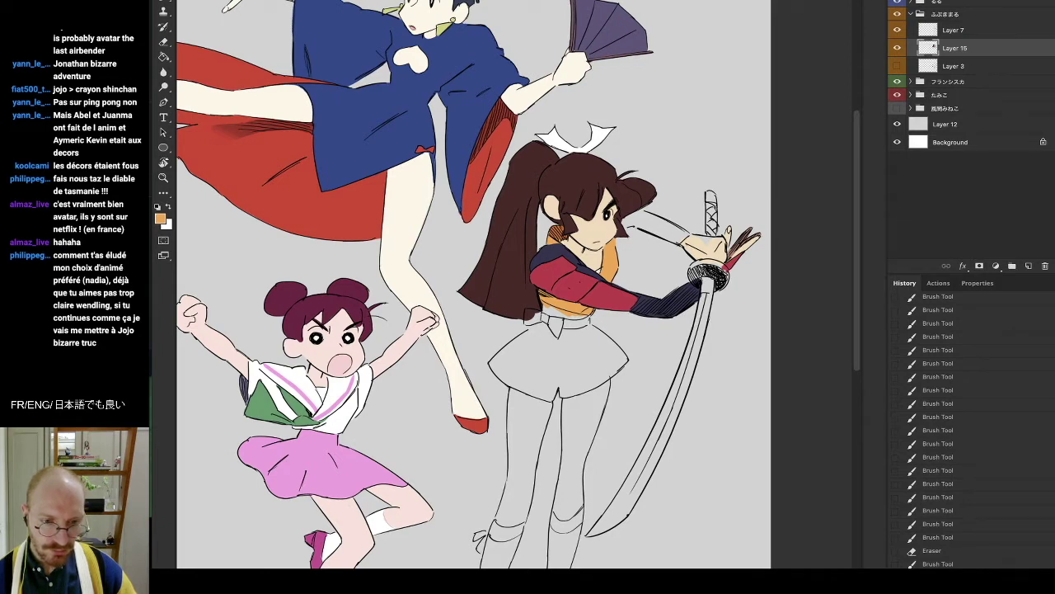
pyautogui.moveTo(582, 327)
pyautogui.mouseDown()
pyautogui.moveTo(519, 363)
pyautogui.moveTo(532, 341)
pyautogui.mouseUp()
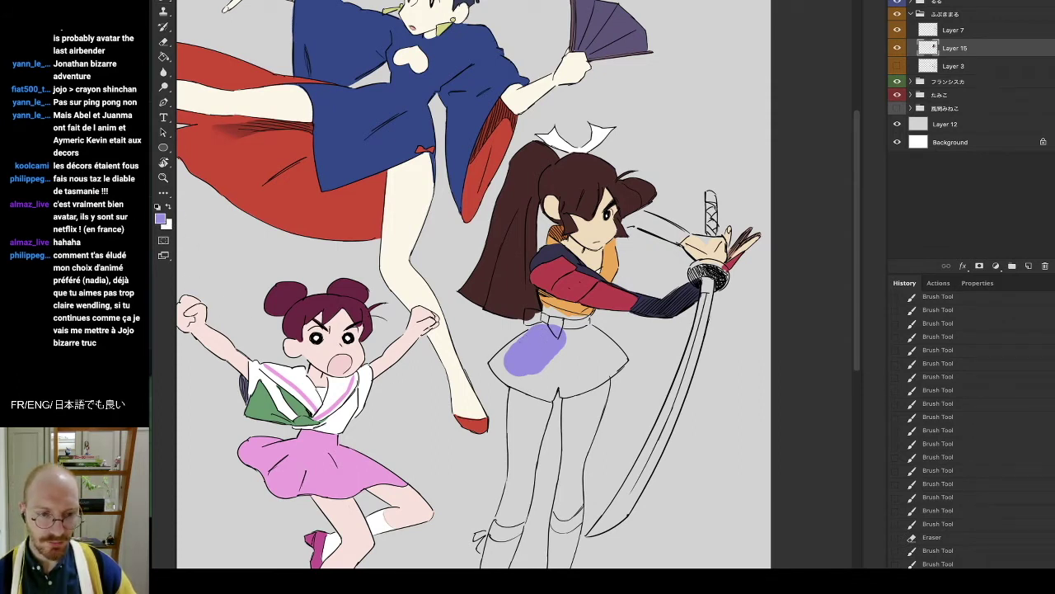
pyautogui.moveTo(575, 351)
pyautogui.mouseDown()
pyautogui.moveTo(523, 356)
pyautogui.moveTo(561, 368)
pyautogui.moveTo(551, 371)
pyautogui.mouseUp()
# Fill the rest of the skirt in light purple out to both sides and undo the stray stroke on the thigh.
pyautogui.press('r')
pyautogui.moveTo(631, 343); pyautogui.dragTo(691, 190)
pyautogui.moveTo(614, 251)
pyautogui.mouseDown()
pyautogui.moveTo(602, 256)
pyautogui.moveTo(663, 229)
pyautogui.moveTo(652, 236)
pyautogui.mouseUp()
pyautogui.press('r')
pyautogui.moveTo(647, 304)
pyautogui.mouseDown()
pyautogui.moveTo(651, 286)
pyautogui.moveTo(406, 93)
pyautogui.mouseUp()
pyautogui.moveTo(411, 179); pyautogui.dragTo(393, 192)
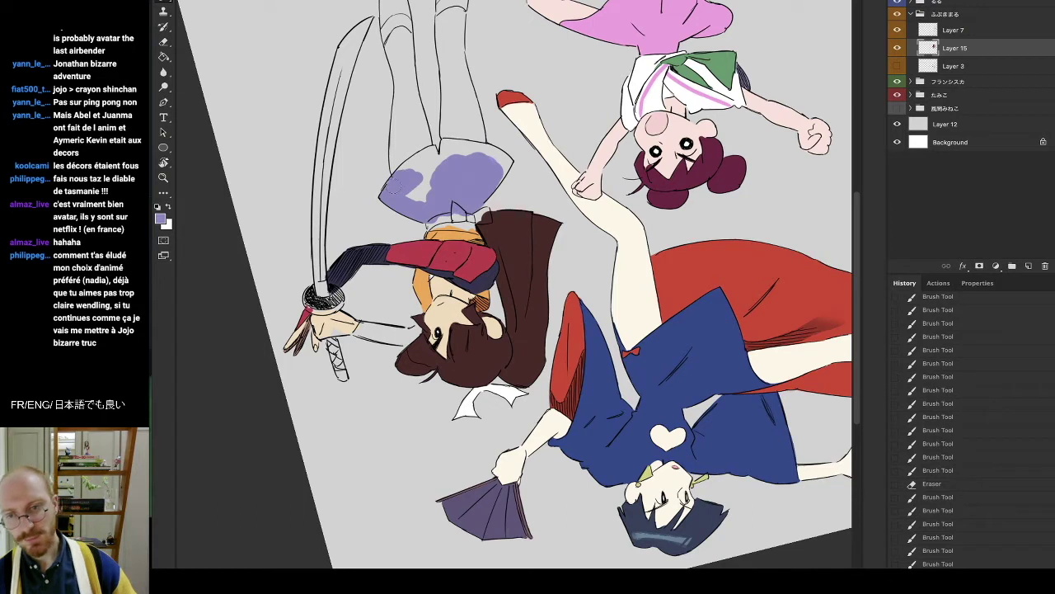
pyautogui.moveTo(402, 174)
pyautogui.mouseDown()
pyautogui.moveTo(426, 154)
pyautogui.moveTo(440, 159)
pyautogui.moveTo(411, 185)
pyautogui.moveTo(422, 191)
pyautogui.moveTo(407, 200)
pyautogui.moveTo(441, 185)
pyautogui.mouseUp()
pyautogui.moveTo(482, 108); pyautogui.dragTo(440, 96)
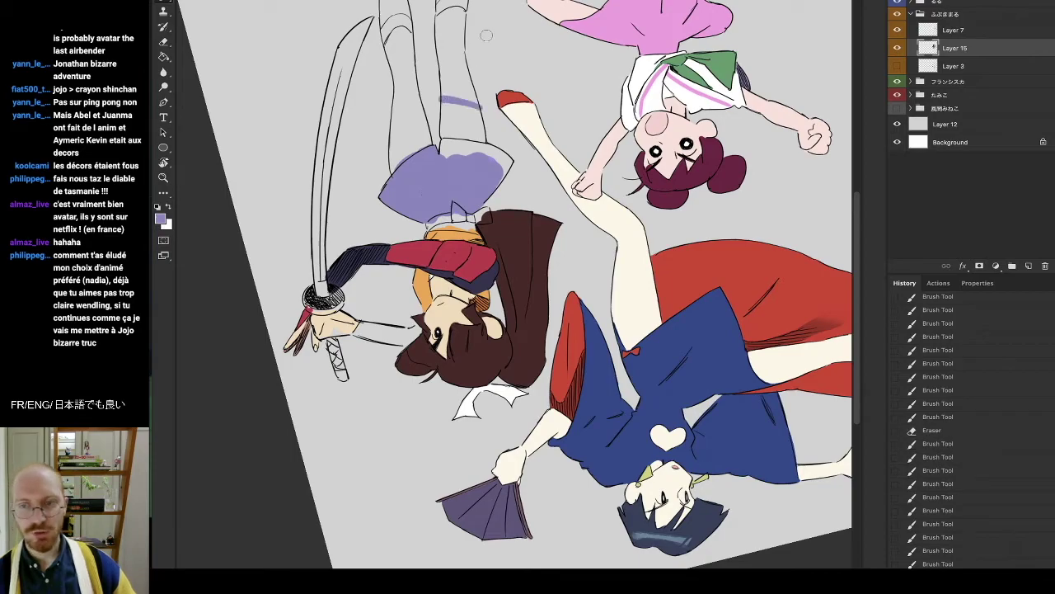
pyautogui.hotkey('ctrl', 'z')
# Trim the purple spilling past the skirt's hem with the Eraser and touch up the notch between the legs.
pyautogui.press('r')
pyautogui.moveTo(519, 66)
pyautogui.mouseDown()
pyautogui.moveTo(621, 289)
pyautogui.moveTo(611, 355)
pyautogui.moveTo(650, 325)
pyautogui.moveTo(634, 346)
pyautogui.mouseUp()
pyautogui.moveTo(532, 356)
pyautogui.mouseDown()
pyautogui.moveTo(615, 276)
pyautogui.moveTo(647, 256)
pyautogui.moveTo(632, 285)
pyautogui.moveTo(660, 258)
pyautogui.mouseUp()
pyautogui.press('r')
pyautogui.press('e')
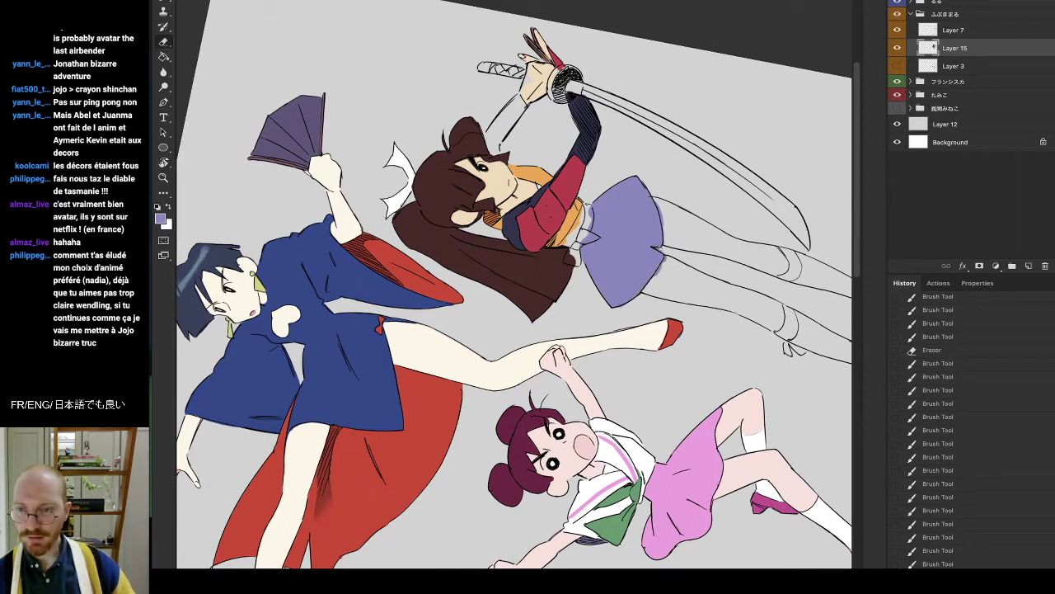
pyautogui.press('b')
pyautogui.moveTo(660, 249)
pyautogui.mouseDown()
pyautogui.moveTo(666, 255)
pyautogui.moveTo(657, 246)
pyautogui.mouseUp()
pyautogui.press('e')
pyautogui.moveTo(617, 308); pyautogui.dragTo(636, 279)
pyautogui.press('b')
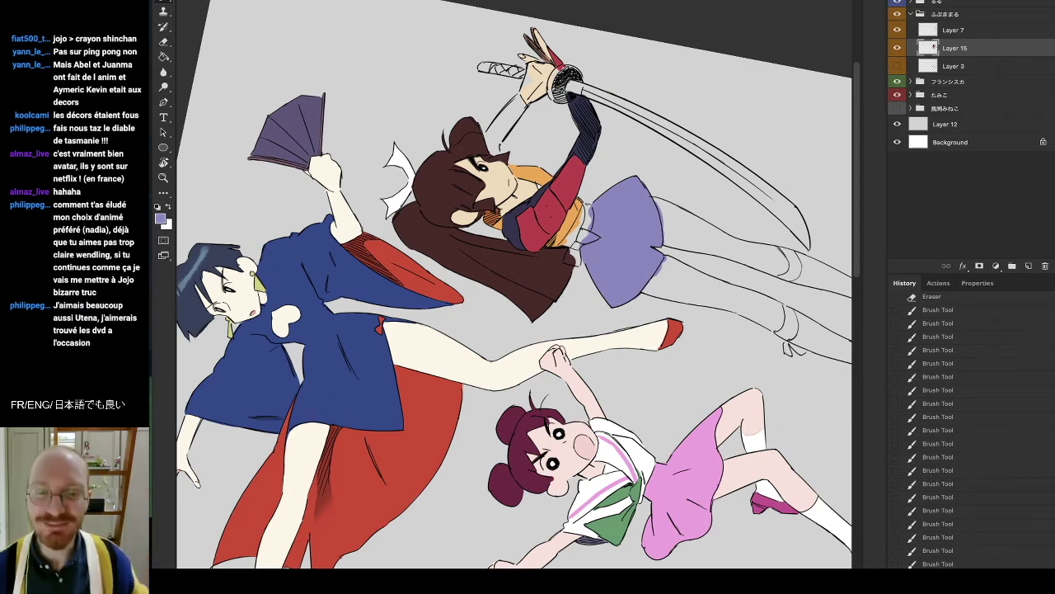
# Swap the foreground colour to white and paint the belt and its knot, erasing the overspill.
pyautogui.moveTo(483, 166); pyautogui.dragTo(526, 149)
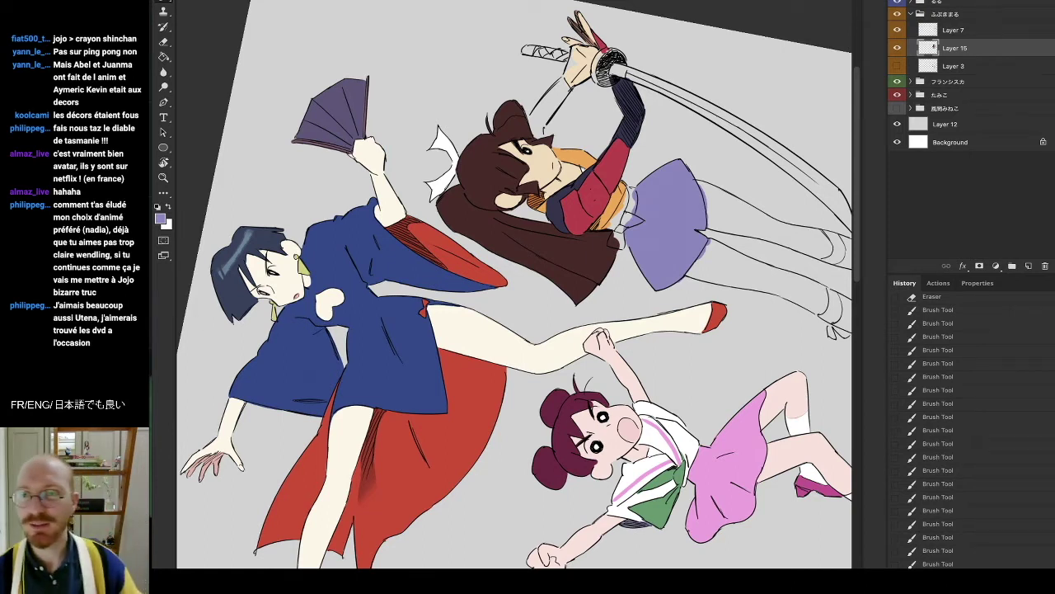
pyautogui.press('r')
pyautogui.moveTo(653, 91); pyautogui.dragTo(680, 147)
pyautogui.press('b')
pyautogui.press('x')
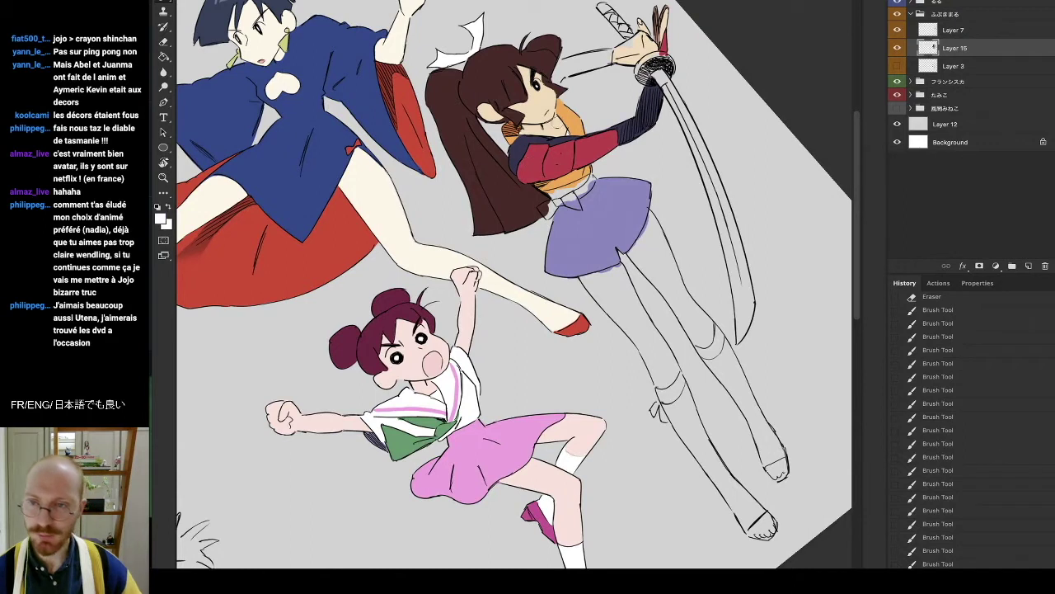
pyautogui.moveTo(552, 203); pyautogui.dragTo(545, 210)
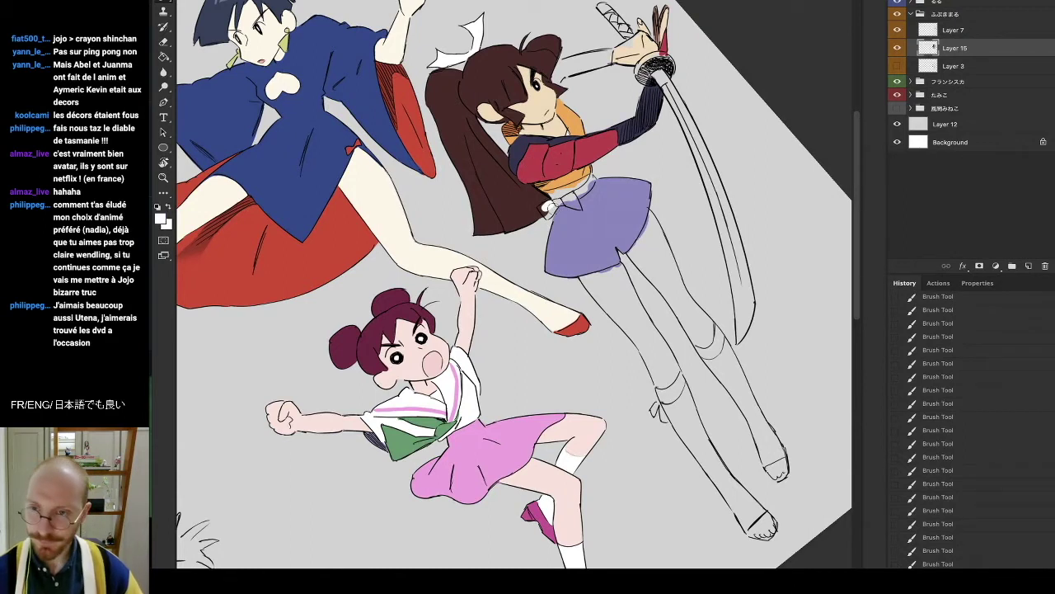
pyautogui.press('e')
pyautogui.moveTo(546, 206)
pyautogui.mouseDown()
pyautogui.moveTo(589, 183)
pyautogui.moveTo(580, 208)
pyautogui.moveTo(547, 195)
pyautogui.moveTo(567, 180)
pyautogui.moveTo(556, 193)
pyautogui.mouseUp()
pyautogui.press('e')
pyautogui.press('b')
# Resample the orange and touch up the lower torso along the belt.
pyautogui.keyDown('alt'); pyautogui.click(575, 178); pyautogui.keyUp('alt')
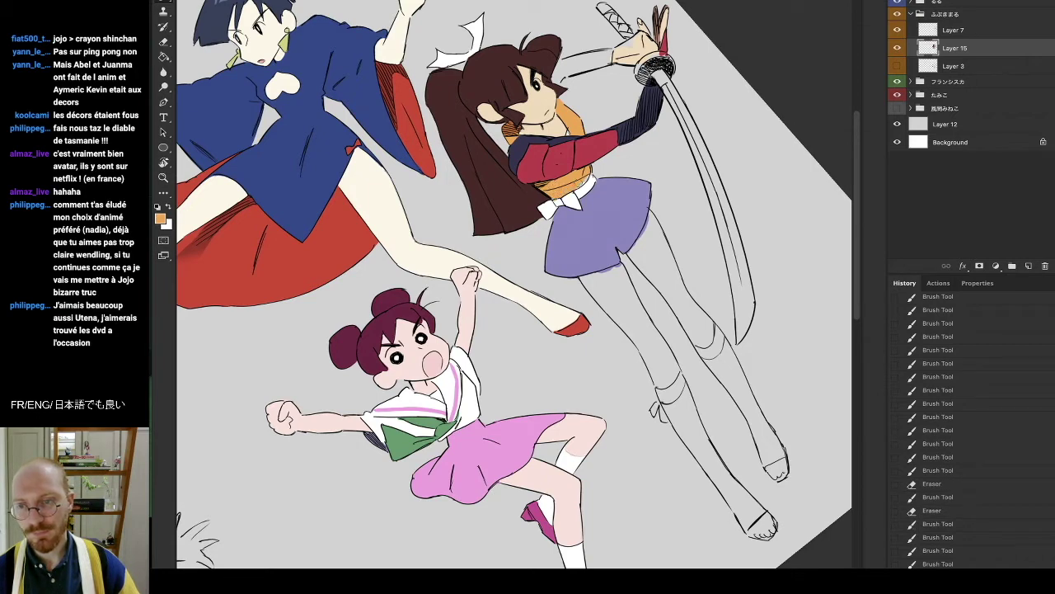
pyautogui.moveTo(589, 177)
pyautogui.mouseDown()
pyautogui.moveTo(559, 202)
pyautogui.moveTo(637, 200)
pyautogui.moveTo(676, 234)
pyautogui.mouseUp()
pyautogui.keyDown('alt'); pyautogui.click(591, 183); pyautogui.keyUp('alt')
# Resample the skin tone and start filling the bare legs between the skirt and socks, erasing the overspill.
pyautogui.press('r')
pyautogui.press('b')
pyautogui.keyDown('alt'); pyautogui.click(652, 151); pyautogui.keyUp('alt')
pyautogui.moveTo(564, 403)
pyautogui.mouseDown()
pyautogui.moveTo(548, 449)
pyautogui.moveTo(565, 416)
pyautogui.moveTo(564, 437)
pyautogui.moveTo(592, 322)
pyautogui.moveTo(562, 396)
pyautogui.moveTo(556, 323)
pyautogui.mouseUp()
pyautogui.press('r')
pyautogui.moveTo(630, 247)
pyautogui.mouseDown()
pyautogui.moveTo(624, 164)
pyautogui.moveTo(541, 94)
pyautogui.mouseUp()
pyautogui.press('e')
pyautogui.moveTo(581, 251); pyautogui.dragTo(606, 223)
# Continue the skin tone over both legs down to the sock tops and clean up their edges.
pyautogui.press('b')
pyautogui.press('r')
pyautogui.moveTo(648, 288)
pyautogui.mouseDown()
pyautogui.moveTo(502, 126)
pyautogui.moveTo(466, 133)
pyautogui.mouseUp()
pyautogui.press('b')
pyautogui.moveTo(439, 177)
pyautogui.mouseDown()
pyautogui.moveTo(428, 205)
pyautogui.moveTo(437, 137)
pyautogui.moveTo(453, 177)
pyautogui.mouseUp()
pyautogui.moveTo(425, 145); pyautogui.dragTo(427, 148)
pyautogui.press('b')
pyautogui.moveTo(459, 202); pyautogui.dragTo(463, 206)
pyautogui.press('r')
pyautogui.moveTo(487, 94); pyautogui.dragTo(410, 122)
pyautogui.press('b')
pyautogui.click(437, 246)
pyautogui.keyDown('alt'); pyautogui.click(437, 248); pyautogui.keyUp('alt')
pyautogui.moveTo(431, 254); pyautogui.dragTo(437, 249)
# Resample the skin tone and fill the upper thigh on the sword side up to the skirt's hem.
pyautogui.press('r')
pyautogui.moveTo(428, 175)
pyautogui.mouseDown()
pyautogui.moveTo(458, 152)
pyautogui.moveTo(606, 136)
pyautogui.mouseUp()
pyautogui.press('b')
pyautogui.keyDown('alt'); pyautogui.click(594, 105); pyautogui.keyUp('alt')
pyautogui.moveTo(528, 84)
pyautogui.mouseDown()
pyautogui.moveTo(552, 74)
pyautogui.moveTo(529, 99)
pyautogui.moveTo(556, 88)
pyautogui.moveTo(488, 128)
pyautogui.moveTo(531, 106)
pyautogui.moveTo(421, 47)
pyautogui.moveTo(544, 51)
pyautogui.moveTo(626, 99)
pyautogui.moveTo(673, 172)
pyautogui.mouseUp()
pyautogui.press('r')
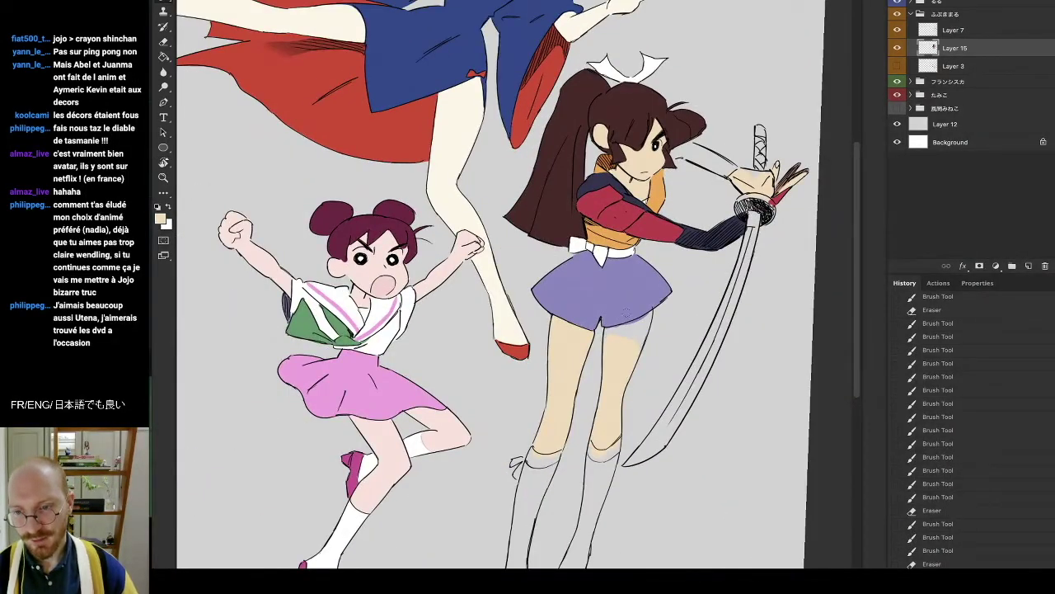
pyautogui.moveTo(609, 335)
pyautogui.mouseDown()
pyautogui.moveTo(652, 313)
pyautogui.moveTo(610, 248)
pyautogui.moveTo(391, 161)
pyautogui.moveTo(380, 211)
pyautogui.moveTo(419, 174)
pyautogui.mouseUp()
pyautogui.press('r')
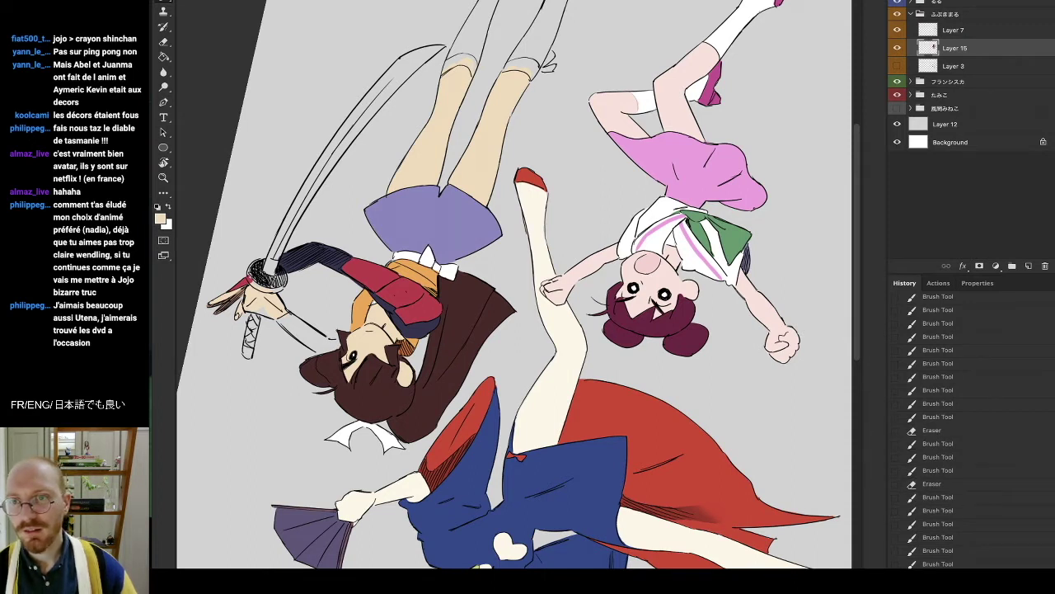
# Resample the skirt's purple to fill the sword-side sock from ankle to knee, and paint the toes in the skin tone.
pyautogui.keyDown('alt'); pyautogui.click(402, 220); pyautogui.keyUp('alt')
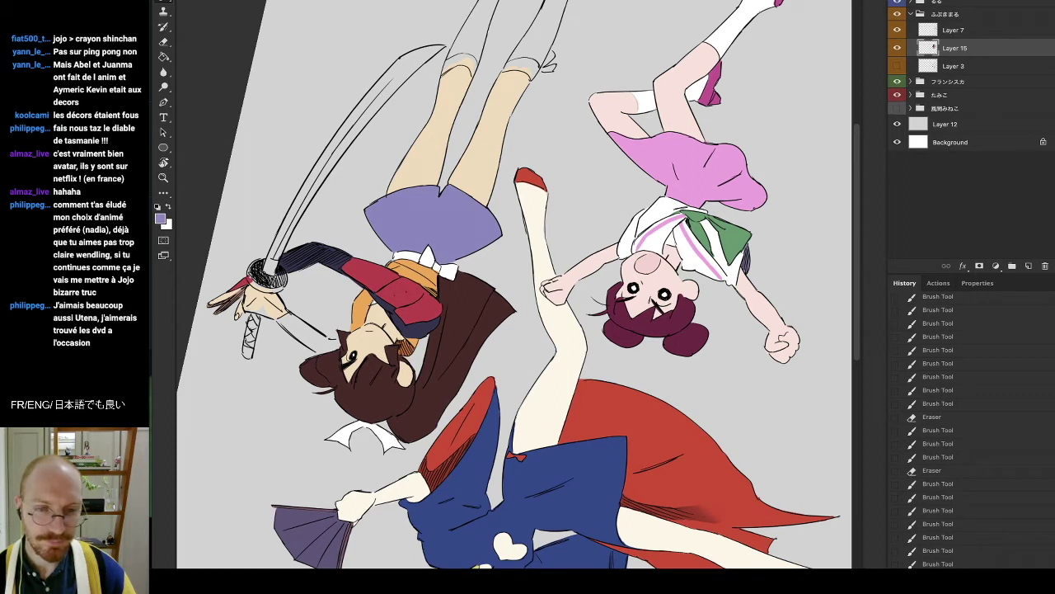
pyautogui.moveTo(477, 12)
pyautogui.mouseDown()
pyautogui.moveTo(491, 7)
pyautogui.moveTo(484, 13)
pyautogui.mouseUp()
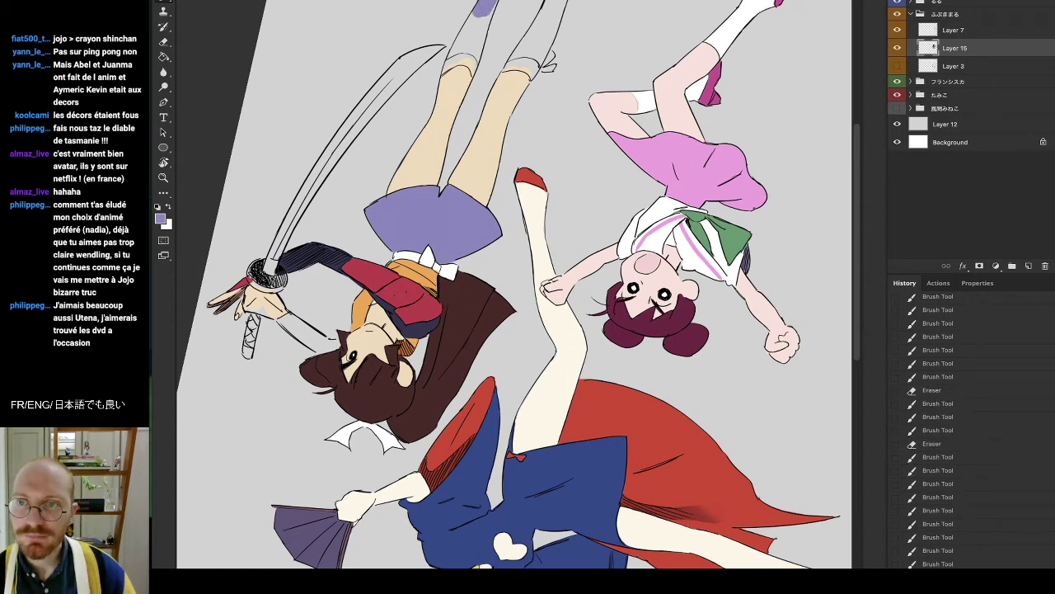
pyautogui.moveTo(487, 4); pyautogui.dragTo(493, 0)
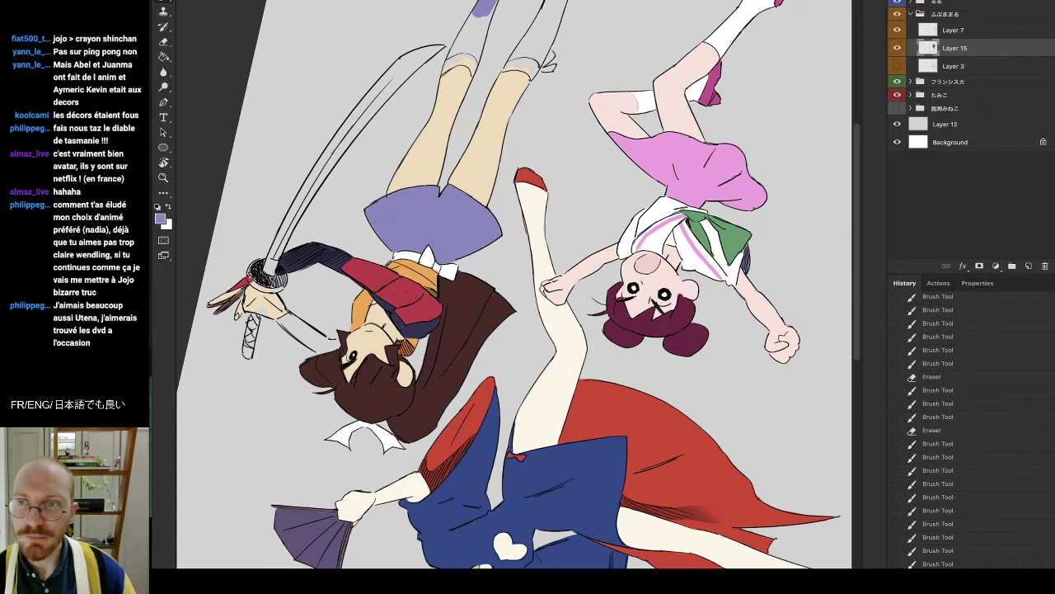
pyautogui.moveTo(483, 13); pyautogui.dragTo(443, 70)
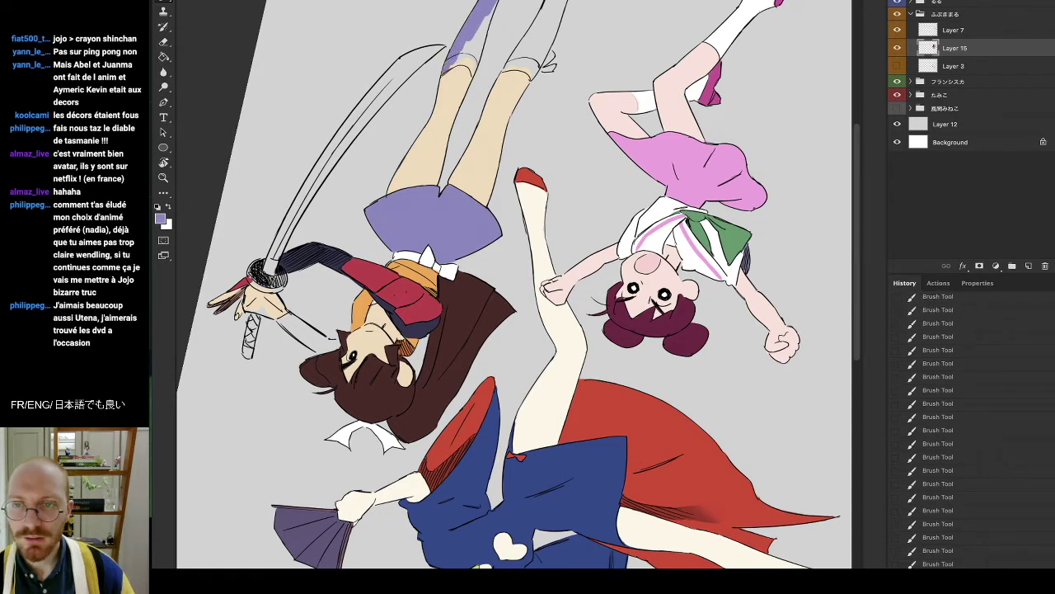
pyautogui.moveTo(470, 51)
pyautogui.mouseDown()
pyautogui.moveTo(451, 68)
pyautogui.moveTo(471, 73)
pyautogui.moveTo(486, 12)
pyautogui.moveTo(482, 37)
pyautogui.mouseUp()
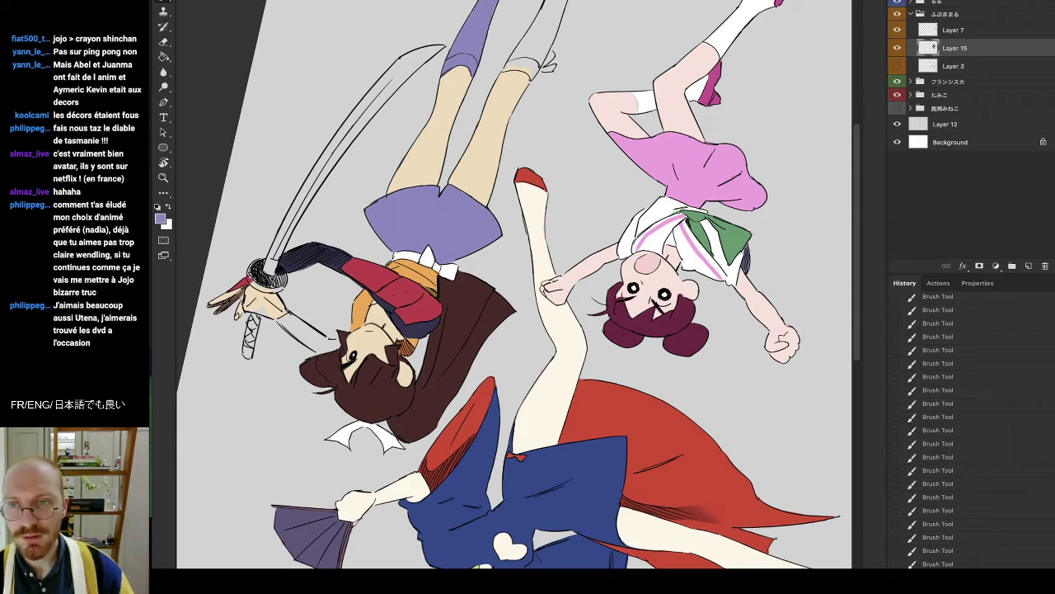
pyautogui.keyDown('alt'); pyautogui.click(467, 75); pyautogui.keyUp('alt')
pyautogui.moveTo(468, 69)
pyautogui.mouseDown()
pyautogui.moveTo(458, 82)
pyautogui.moveTo(465, 403)
pyautogui.moveTo(476, 433)
pyautogui.moveTo(550, 290)
pyautogui.mouseUp()
# Resample the purple and fill the shin of the other sock, erasing the spill along its edge.
pyautogui.keyDown('alt'); pyautogui.click(480, 44); pyautogui.keyUp('alt')
pyautogui.press('r')
pyautogui.moveTo(349, 328)
pyautogui.mouseDown()
pyautogui.moveTo(412, 277)
pyautogui.moveTo(389, 287)
pyautogui.moveTo(380, 296)
pyautogui.moveTo(394, 293)
pyautogui.moveTo(395, 309)
pyautogui.moveTo(413, 285)
pyautogui.moveTo(392, 297)
pyautogui.moveTo(442, 288)
pyautogui.mouseUp()
pyautogui.press('e')
pyautogui.press('b')
pyautogui.press('e')
pyautogui.moveTo(377, 317); pyautogui.dragTo(383, 314)
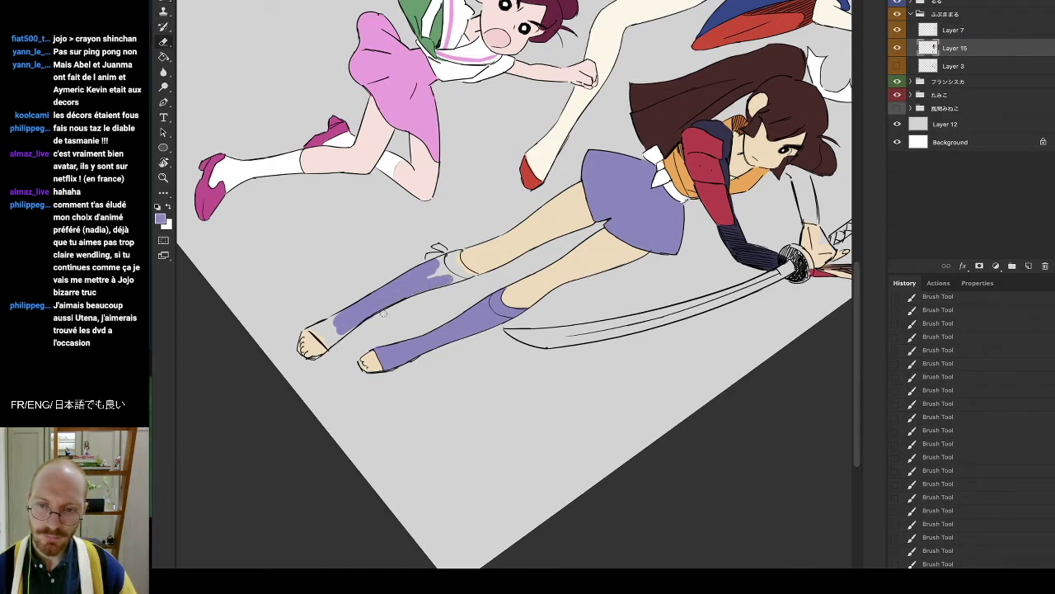
# Fill the remaining ankle area of that sock in purple down to the toes and trim its outline.
pyautogui.press('b')
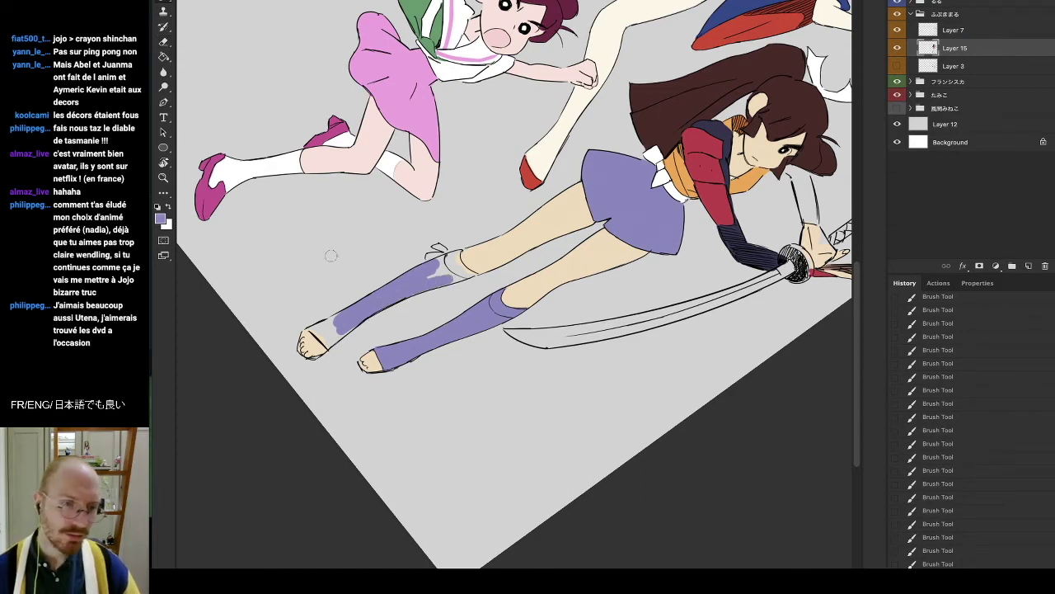
pyautogui.press('e')
pyautogui.moveTo(330, 315)
pyautogui.mouseDown()
pyautogui.moveTo(310, 328)
pyautogui.moveTo(321, 327)
pyautogui.moveTo(329, 347)
pyautogui.moveTo(345, 334)
pyautogui.mouseUp()
pyautogui.press('b')
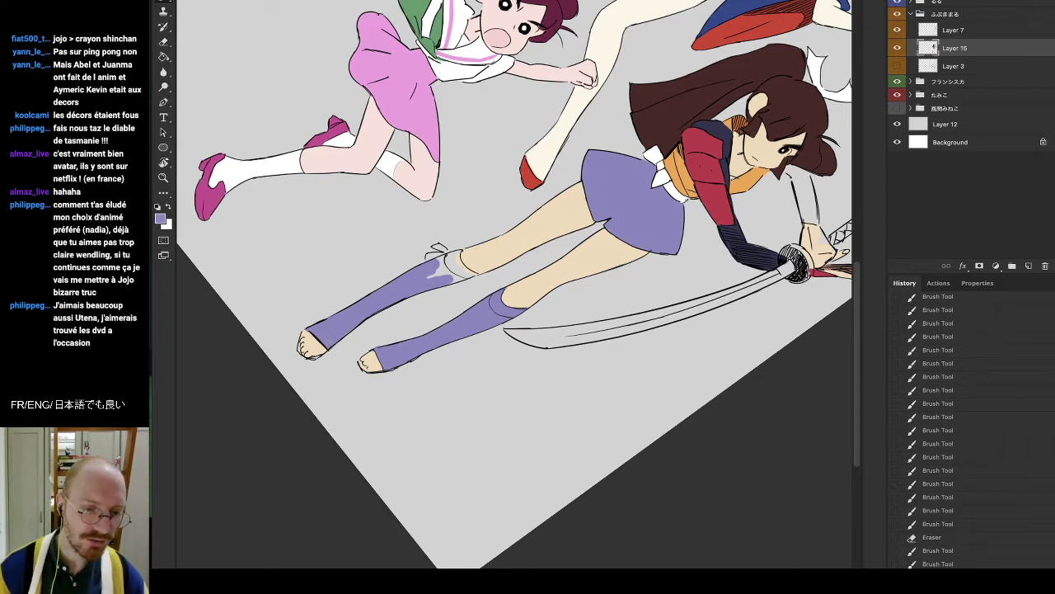
# Switch to the film in the video player, jump to about 1:34:28 and replay the scene around it.
pyautogui.press('super+n')
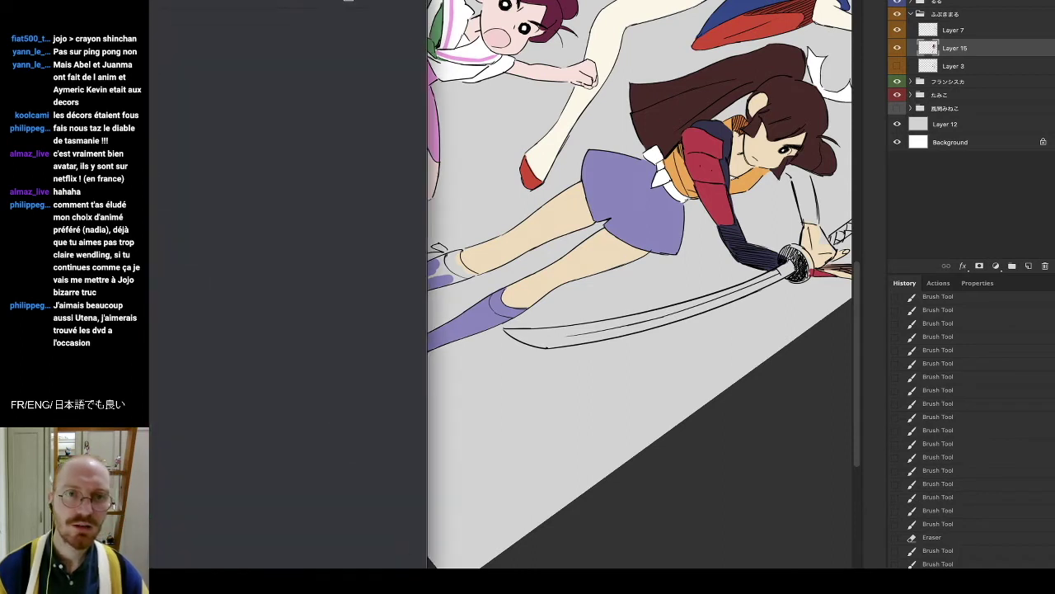
pyautogui.moveTo(363, 0); pyautogui.dragTo(91, 0)
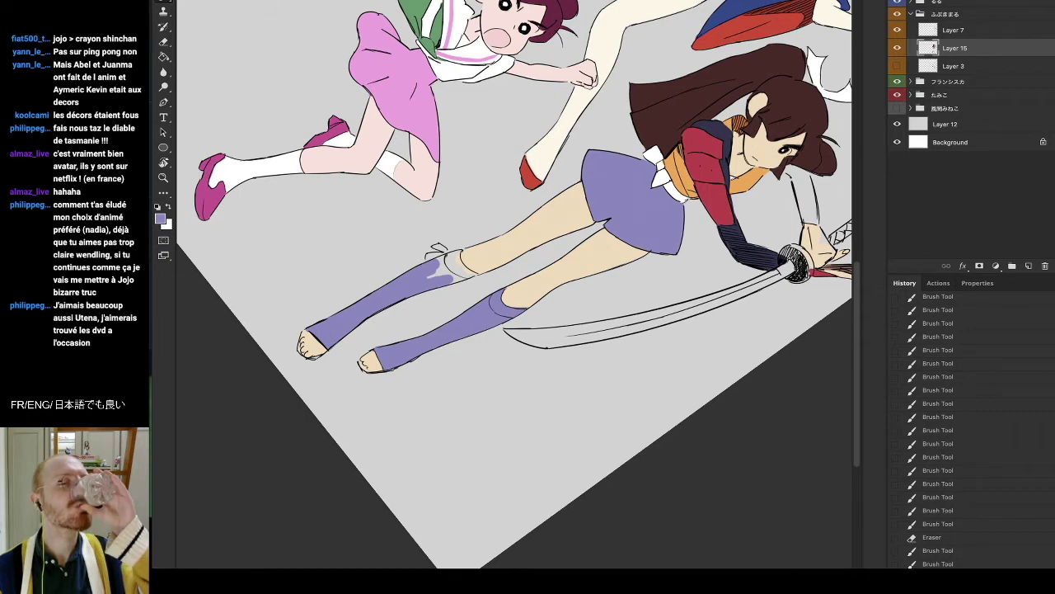
pyautogui.press('super+Tab')
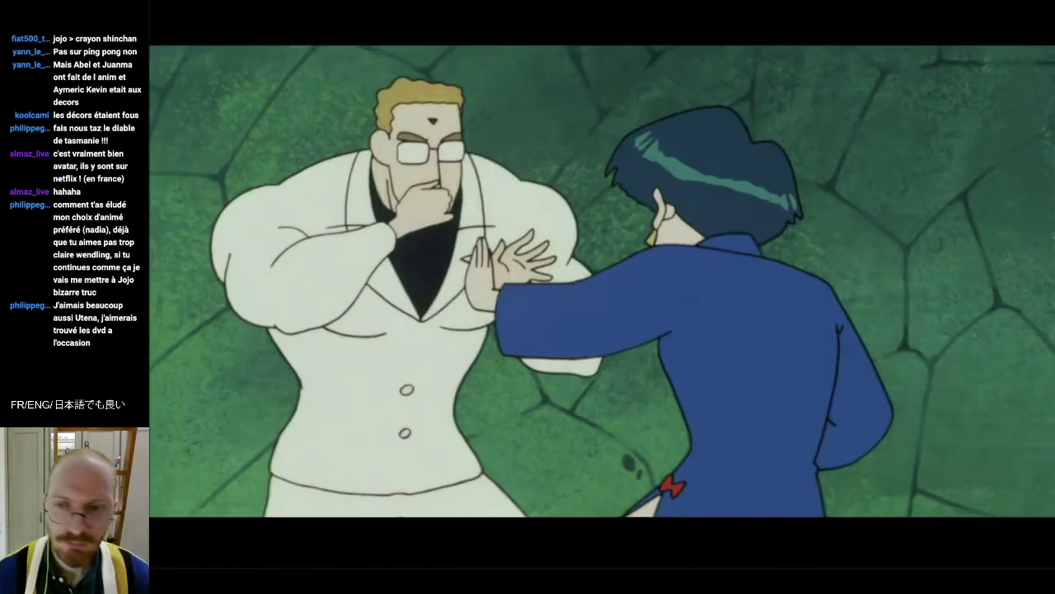
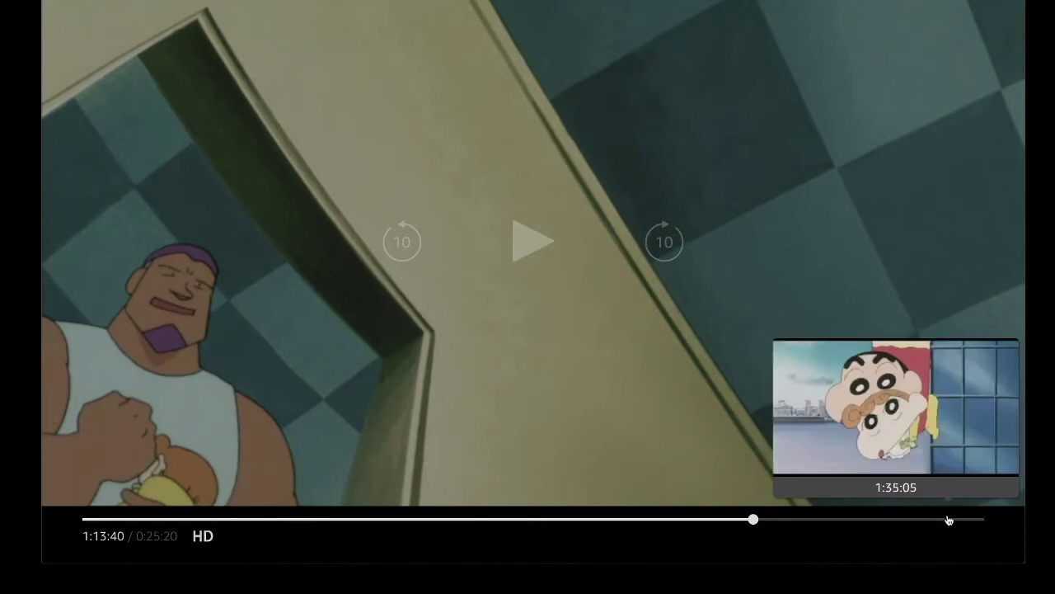
pyautogui.click(944, 520)
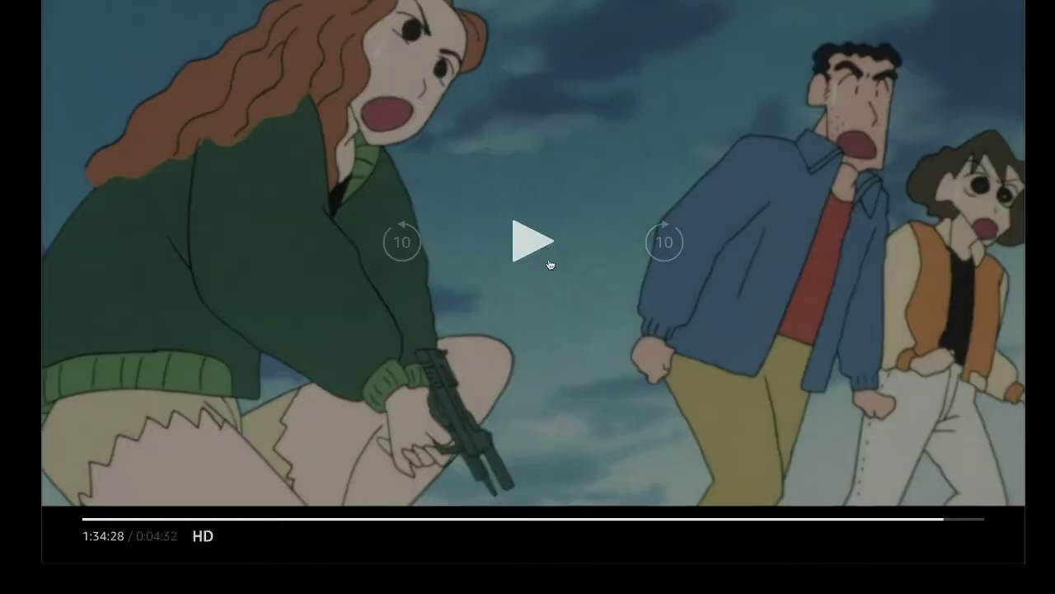
pyautogui.click(664, 244)
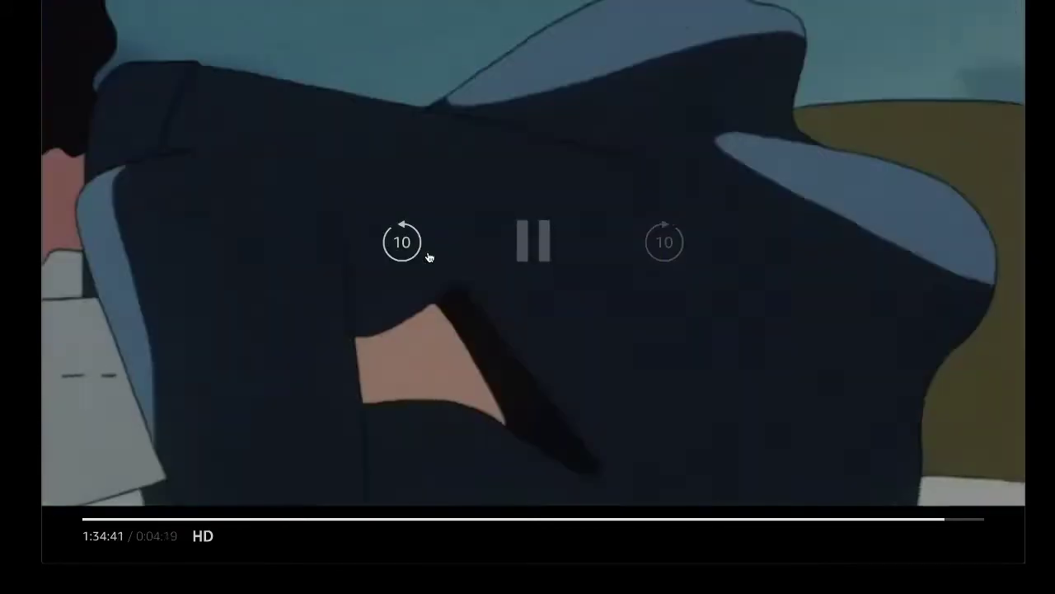
pyautogui.click(429, 257)
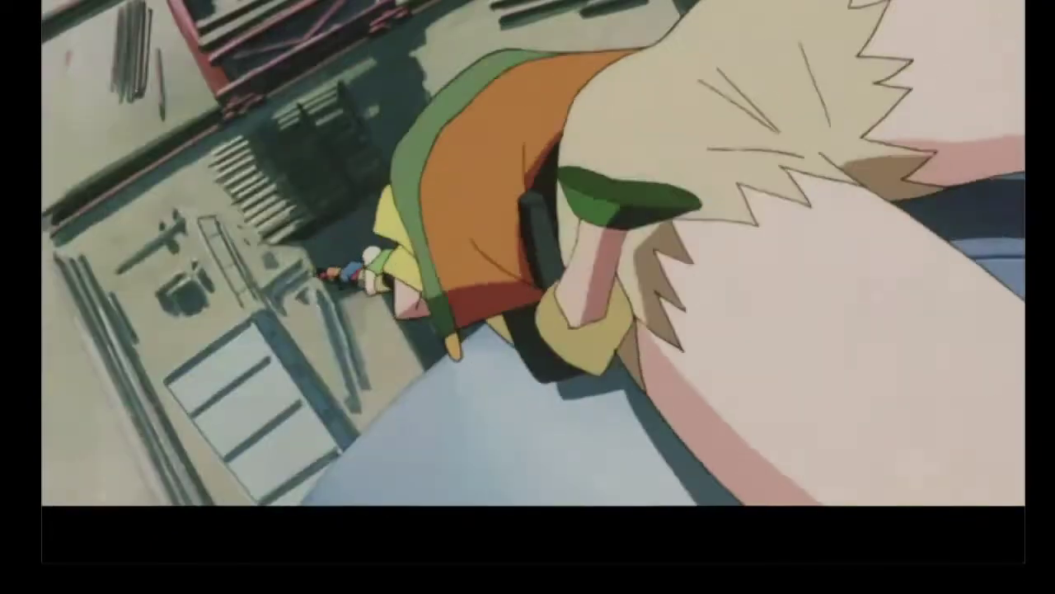
# Jump to 1:09:05 in the film and rewind in ten-second skips to study the man in the red jacket.
pyautogui.moveTo(588, 520)
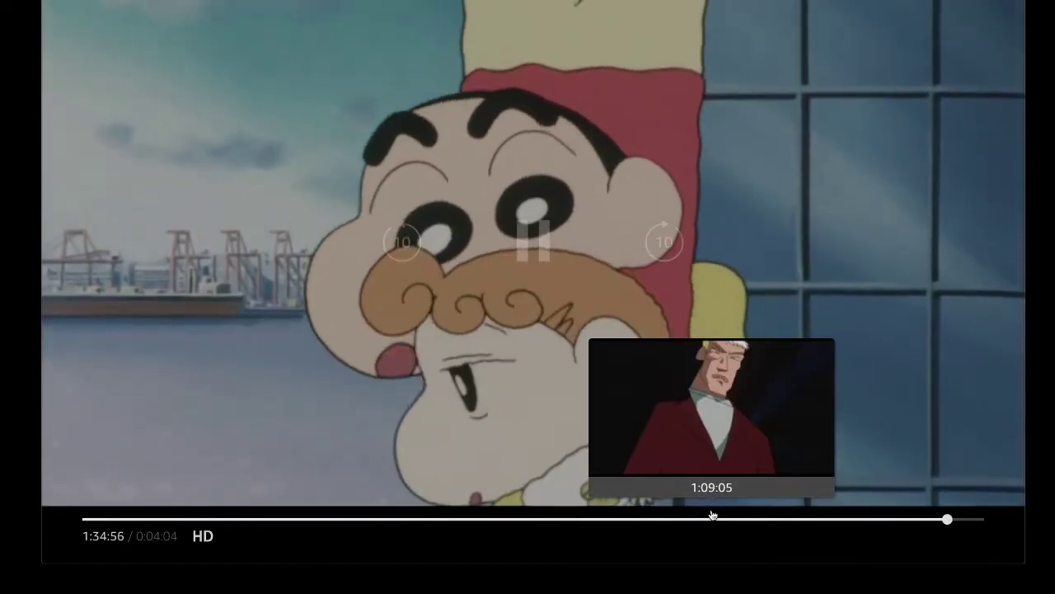
pyautogui.click(712, 515)
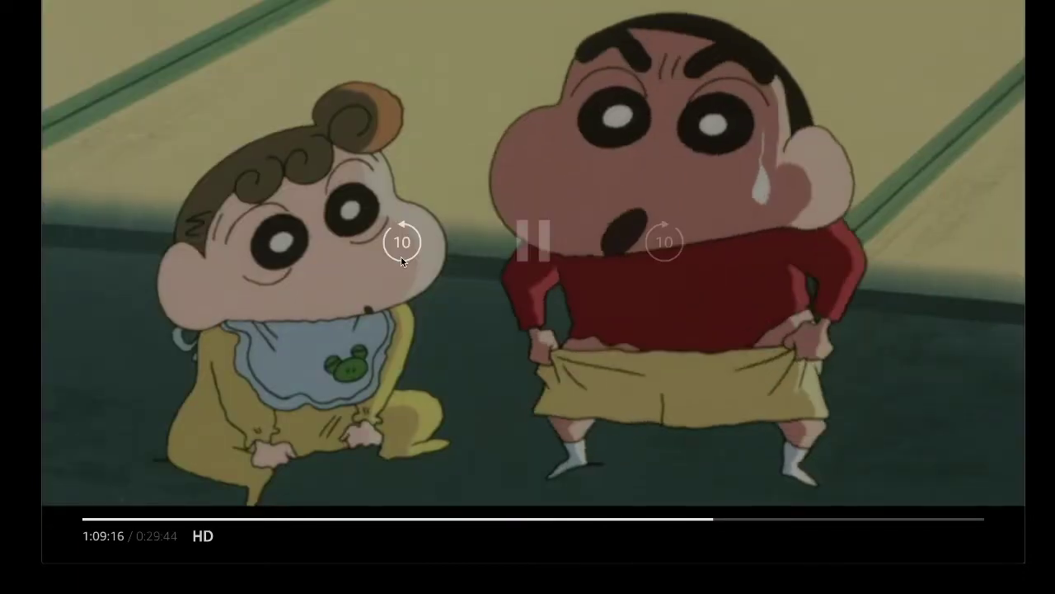
pyautogui.click(397, 225)
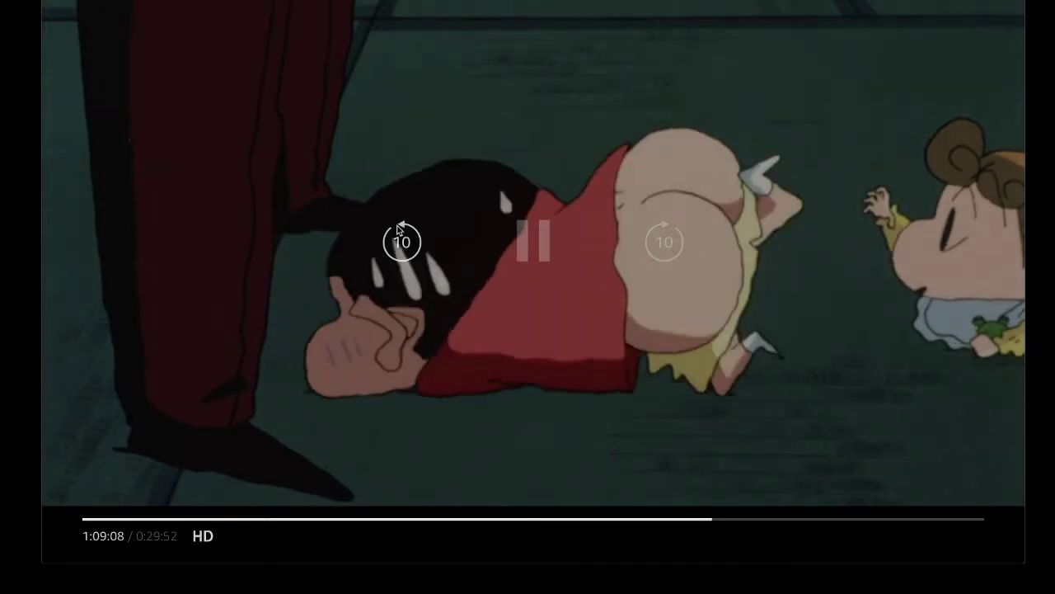
pyautogui.click(402, 241)
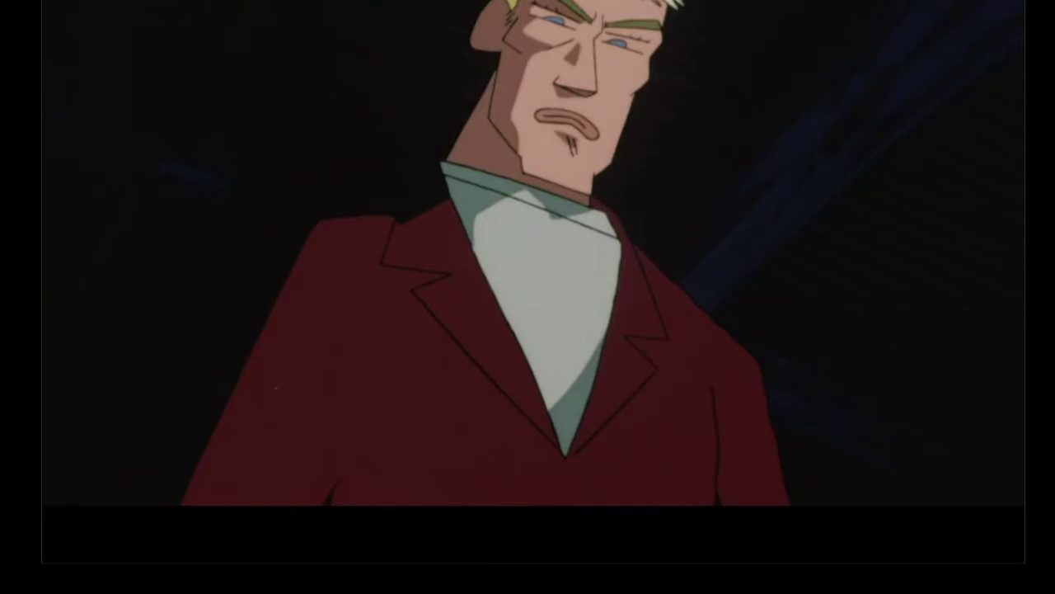
pyautogui.moveTo(523, 154)
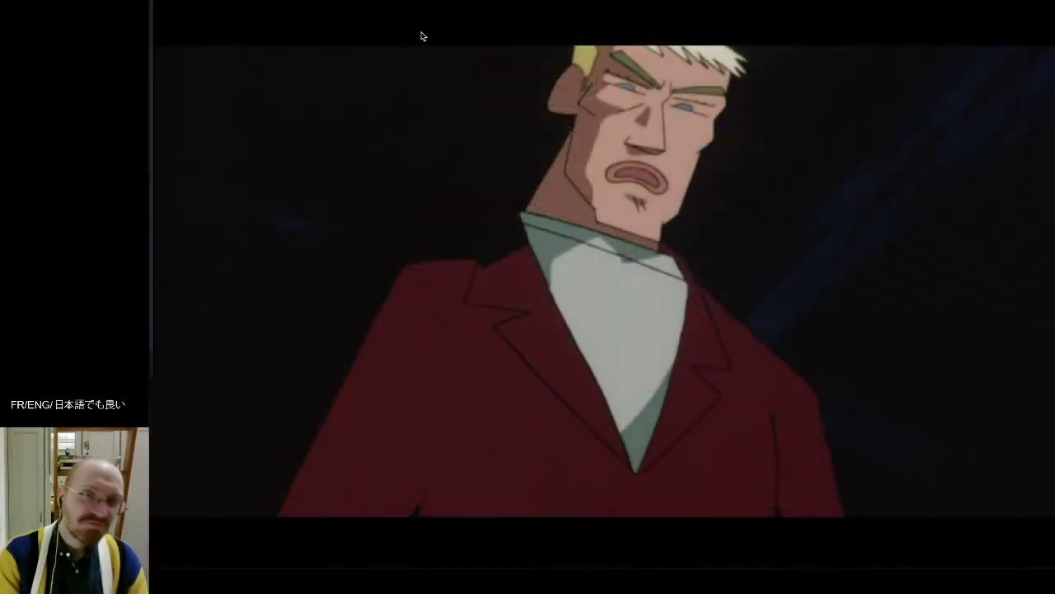
# Switch back to Photoshop and extend the purple fill up the unfinished sock's shin to the cuff beside the ribbon.
pyautogui.press('super+Tab')
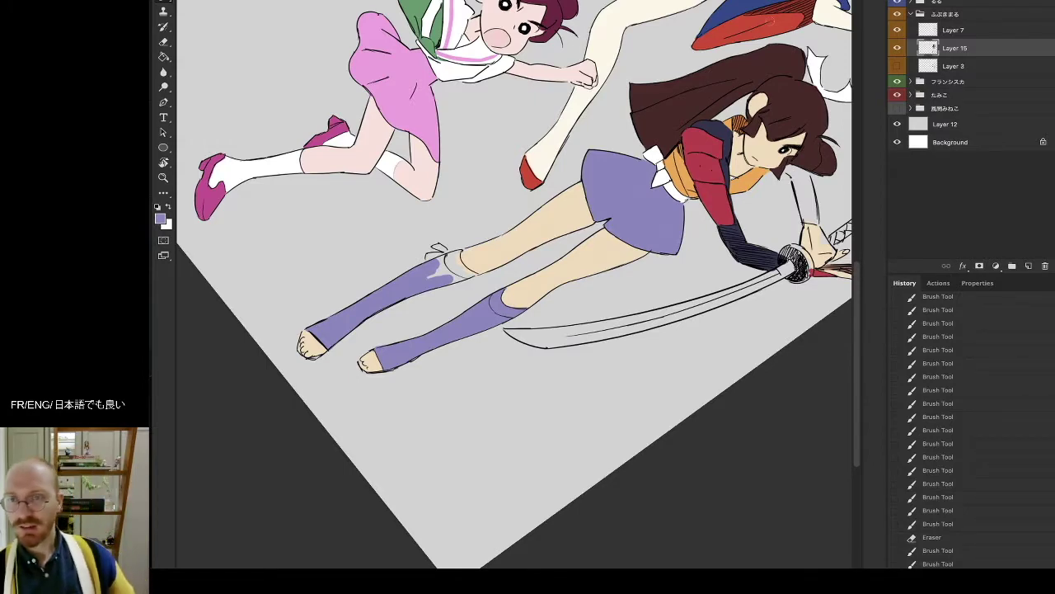
pyautogui.press('r')
pyautogui.moveTo(605, 150); pyautogui.dragTo(644, 71)
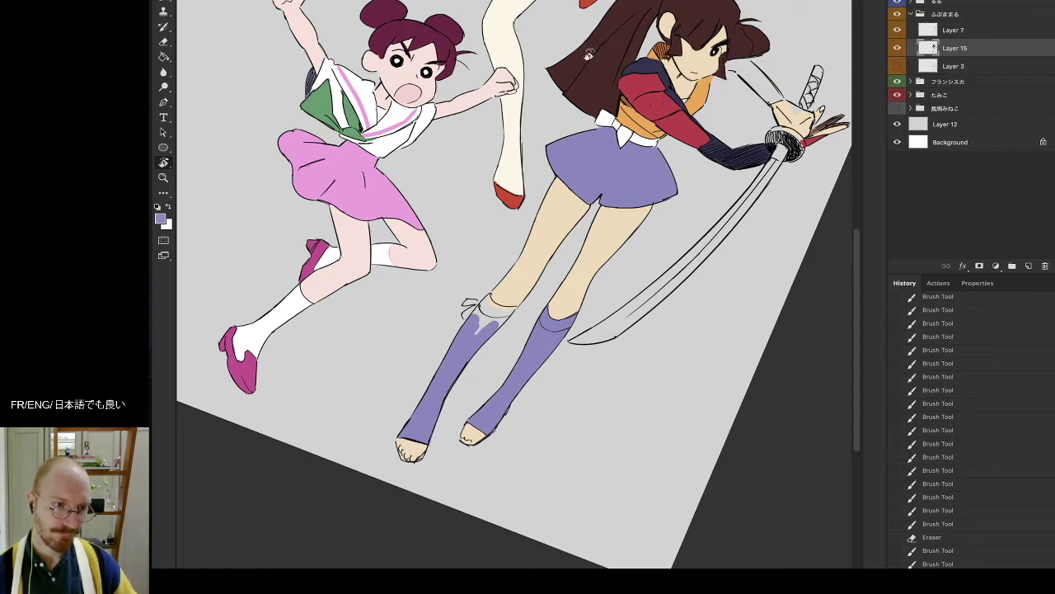
pyautogui.moveTo(583, 56); pyautogui.dragTo(659, 20)
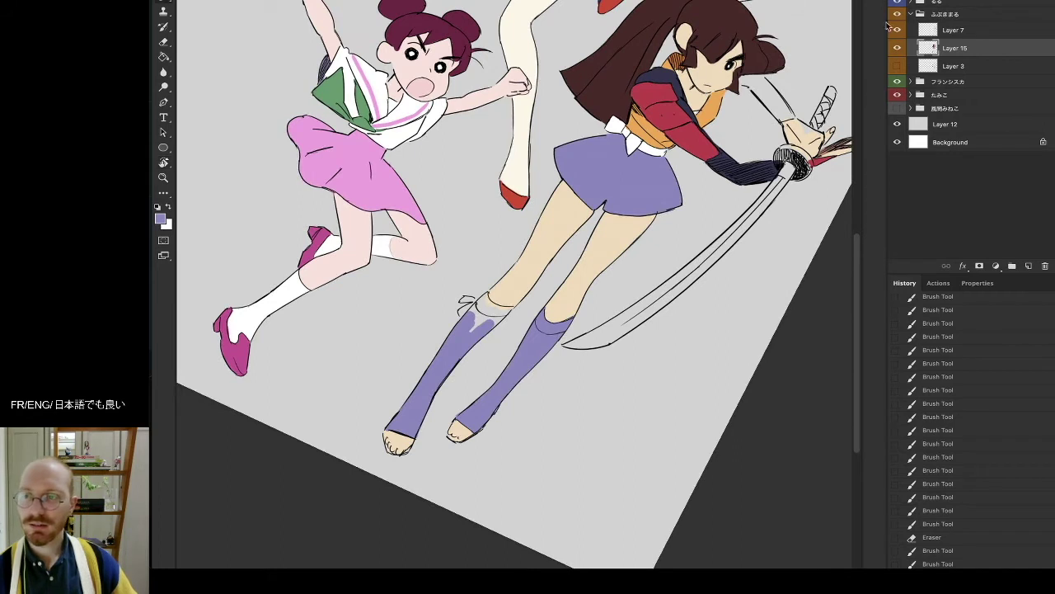
pyautogui.click(898, 48)
pyautogui.click(902, 48)
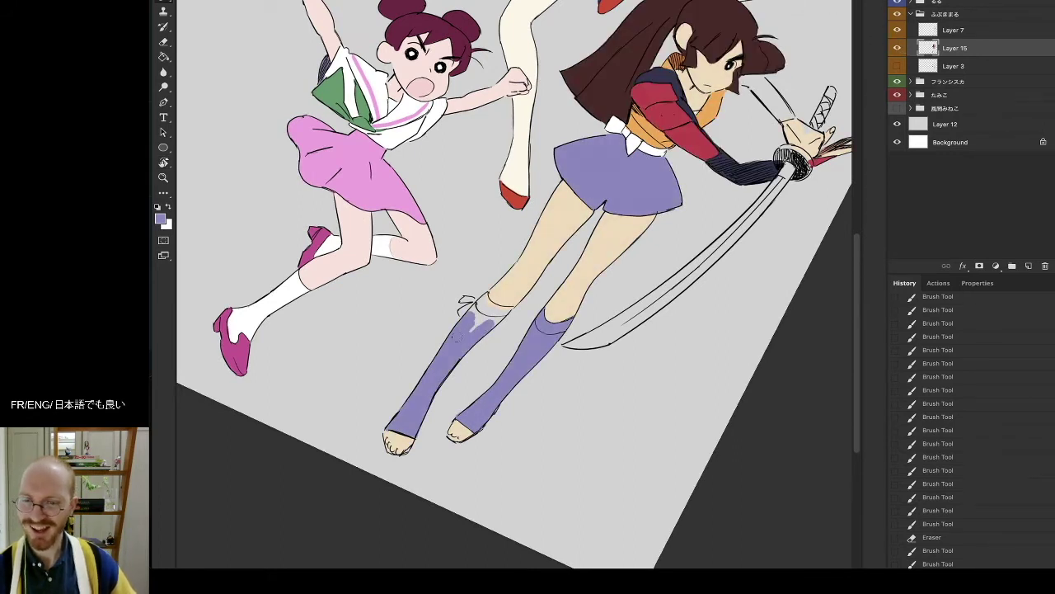
pyautogui.moveTo(472, 328); pyautogui.dragTo(489, 312)
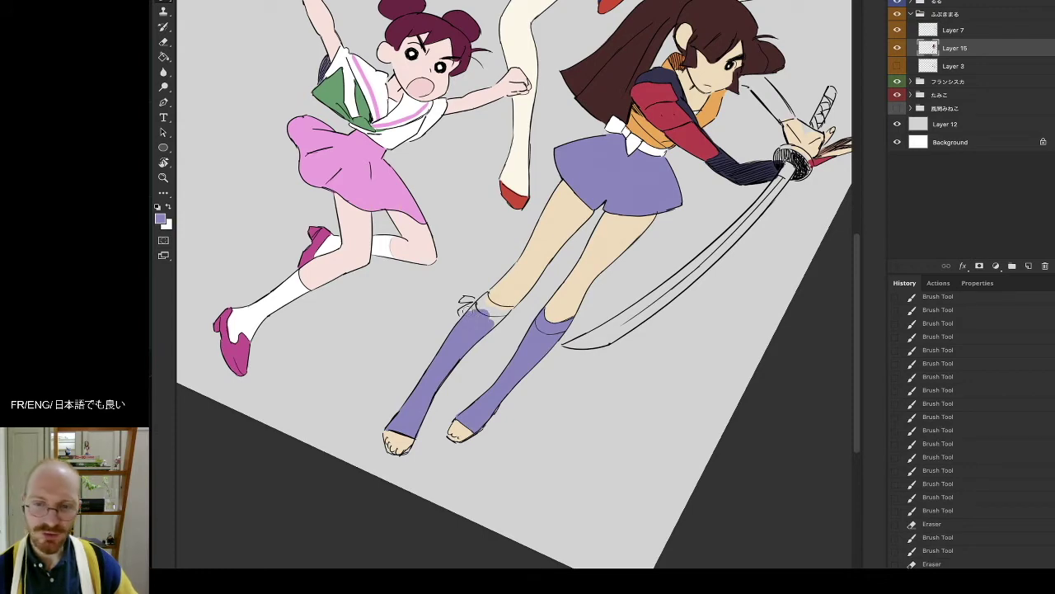
pyautogui.moveTo(469, 310); pyautogui.dragTo(480, 304)
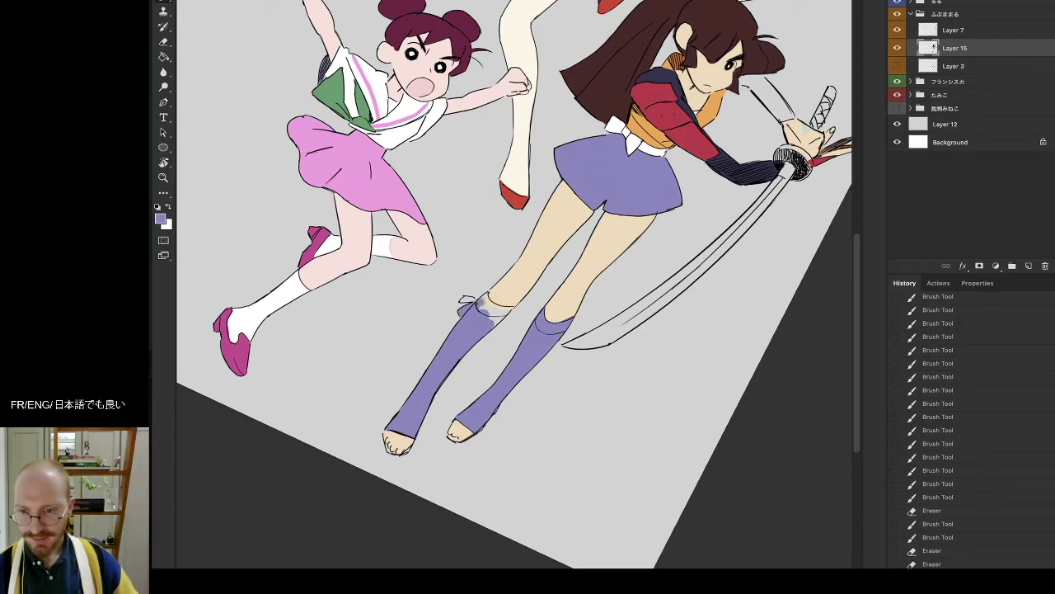
# Fill the remaining grey gaps in that sock's cuff with purple up to the knee line.
pyautogui.press('r')
pyautogui.moveTo(593, 250)
pyautogui.mouseDown()
pyautogui.moveTo(608, 168)
pyautogui.moveTo(629, 230)
pyautogui.mouseUp()
pyautogui.moveTo(612, 175); pyautogui.dragTo(569, 139)
pyautogui.press('b')
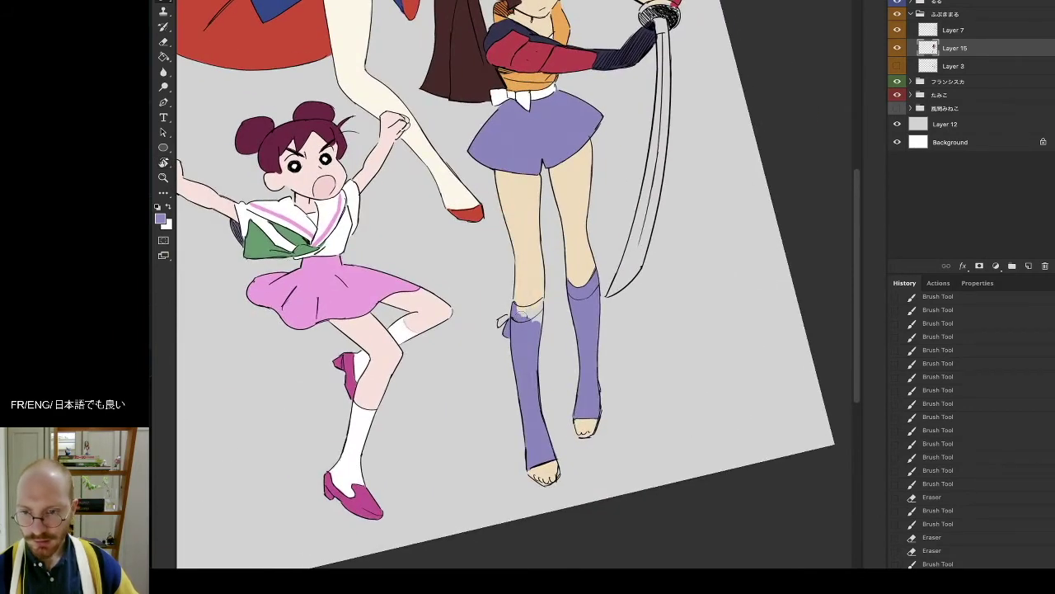
pyautogui.moveTo(534, 312)
pyautogui.mouseDown()
pyautogui.moveTo(544, 299)
pyautogui.moveTo(540, 309)
pyautogui.mouseUp()
pyautogui.press('r')
pyautogui.moveTo(615, 255); pyautogui.dragTo(511, 140)
pyautogui.press('b')
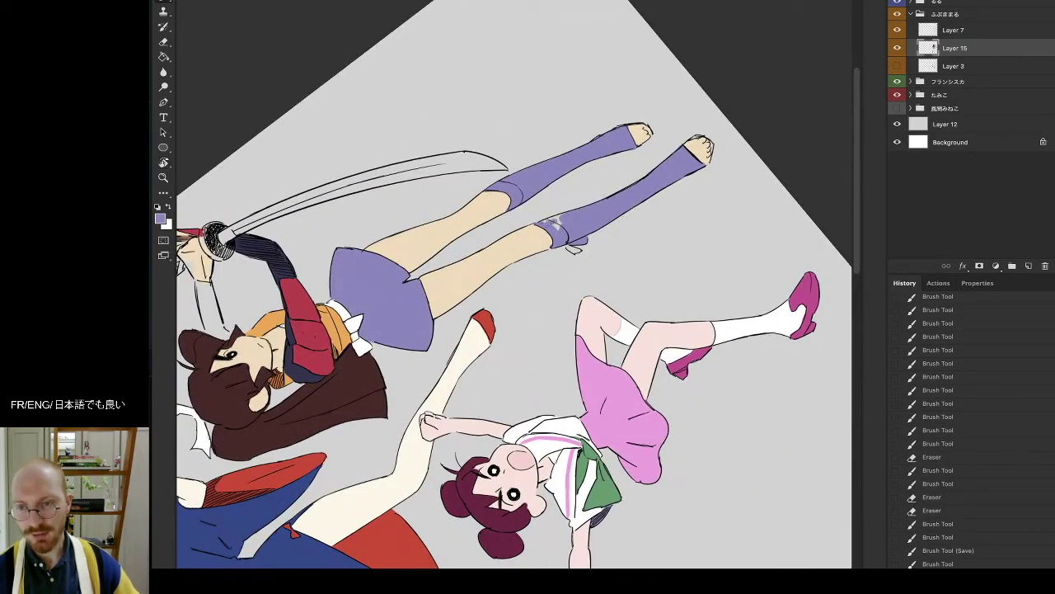
pyautogui.moveTo(558, 227); pyautogui.dragTo(561, 223)
# Paint purple along the underside of the toes on both of the sword-wielding character's feet.
pyautogui.press('r')
pyautogui.moveTo(657, 131)
pyautogui.mouseDown()
pyautogui.moveTo(568, 70)
pyautogui.moveTo(410, 110)
pyautogui.mouseUp()
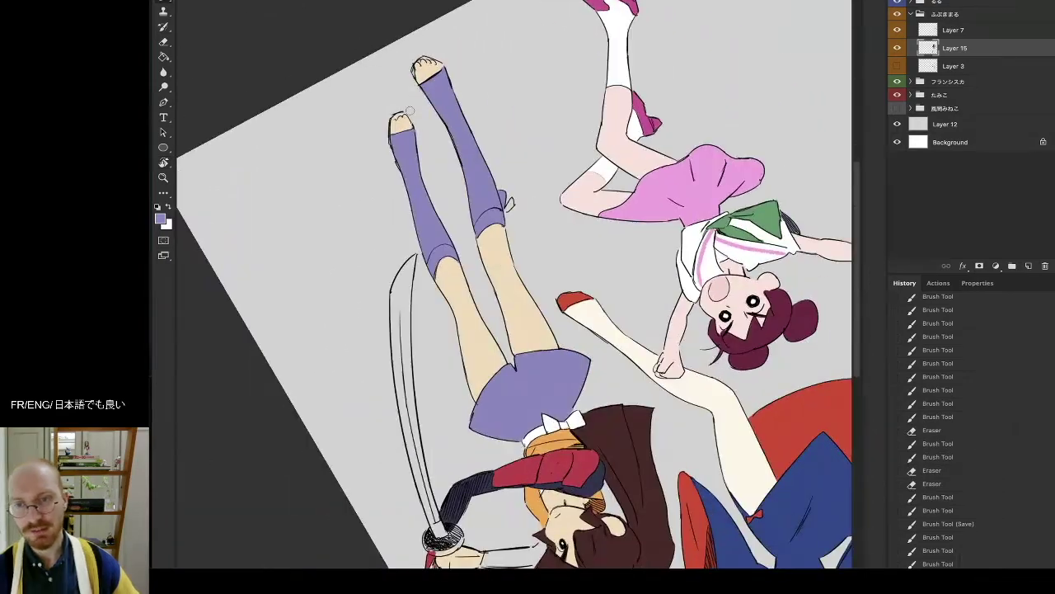
pyautogui.moveTo(424, 85)
pyautogui.mouseDown()
pyautogui.moveTo(444, 71)
pyautogui.moveTo(384, 42)
pyautogui.moveTo(455, 413)
pyautogui.moveTo(626, 417)
pyautogui.mouseUp()
pyautogui.press('r')
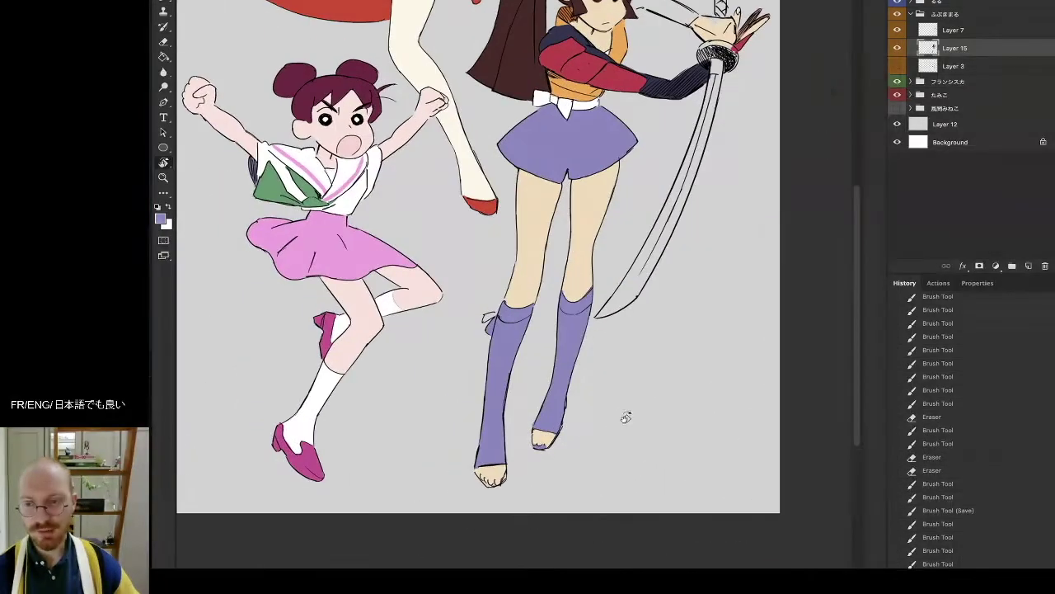
pyautogui.moveTo(591, 344); pyautogui.dragTo(471, 396)
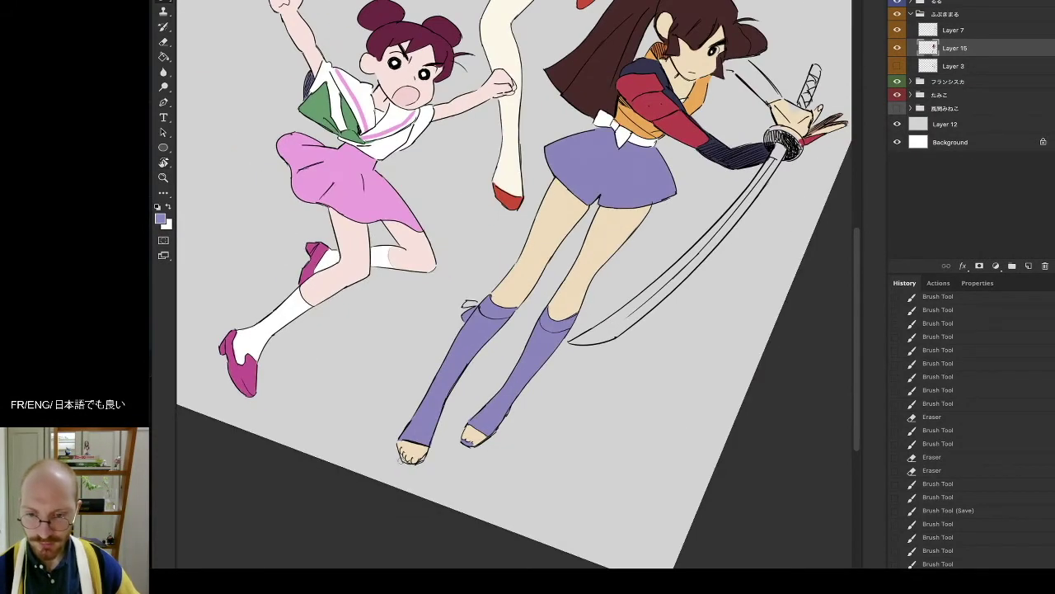
pyautogui.moveTo(401, 454); pyautogui.dragTo(429, 460)
pyautogui.press('e')
# Fill the small ribbon tied at the side of the sock with purple.
pyautogui.press('r')
pyautogui.moveTo(655, 298); pyautogui.dragTo(663, 195)
pyautogui.press('b')
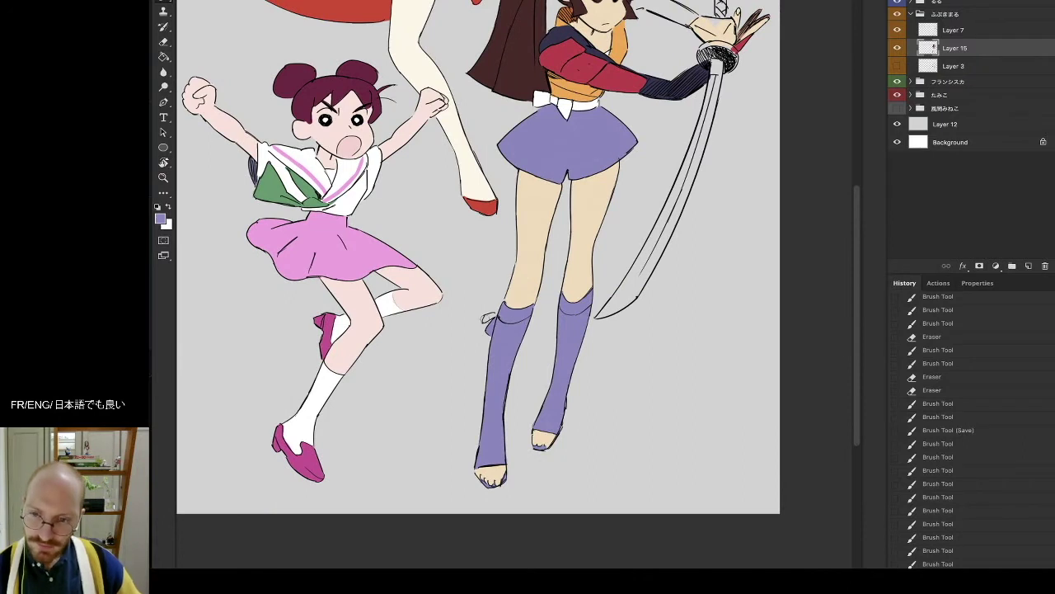
pyautogui.moveTo(495, 314)
pyautogui.mouseDown()
pyautogui.moveTo(536, 306)
pyautogui.moveTo(449, 303)
pyautogui.mouseUp()
# Choose a light blue and fill the sleeve on the character's far forearm up to the wrist.
pyautogui.press('r')
pyautogui.moveTo(569, 41); pyautogui.dragTo(493, 53)
pyautogui.moveTo(452, 66); pyautogui.dragTo(537, 90)
pyautogui.press('b')
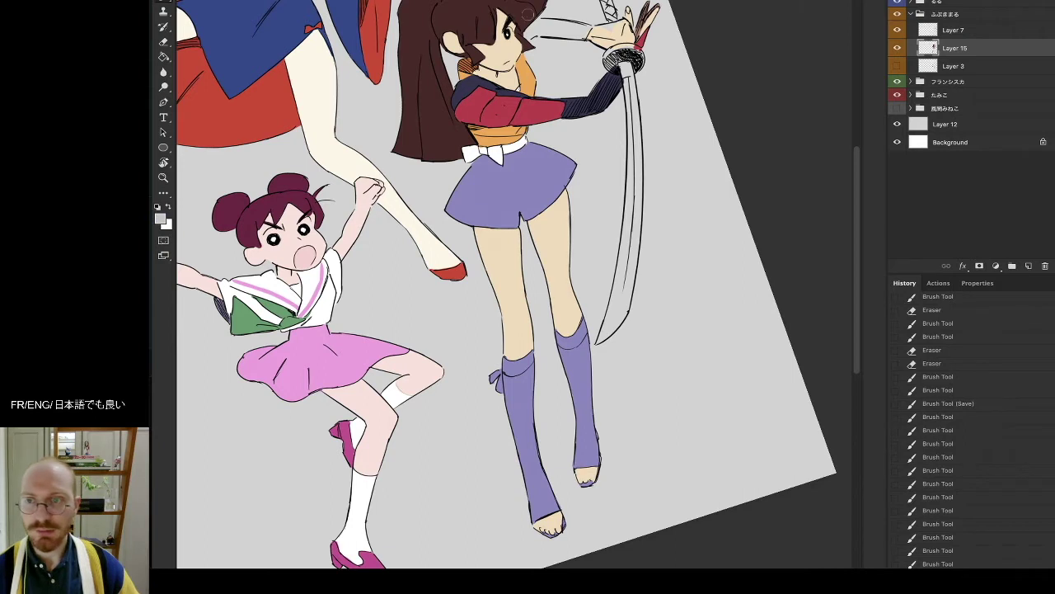
pyautogui.moveTo(531, 31)
pyautogui.mouseDown()
pyautogui.moveTo(552, 27)
pyautogui.moveTo(537, 24)
pyautogui.mouseUp()
pyautogui.press('e')
pyautogui.click(161, 220)
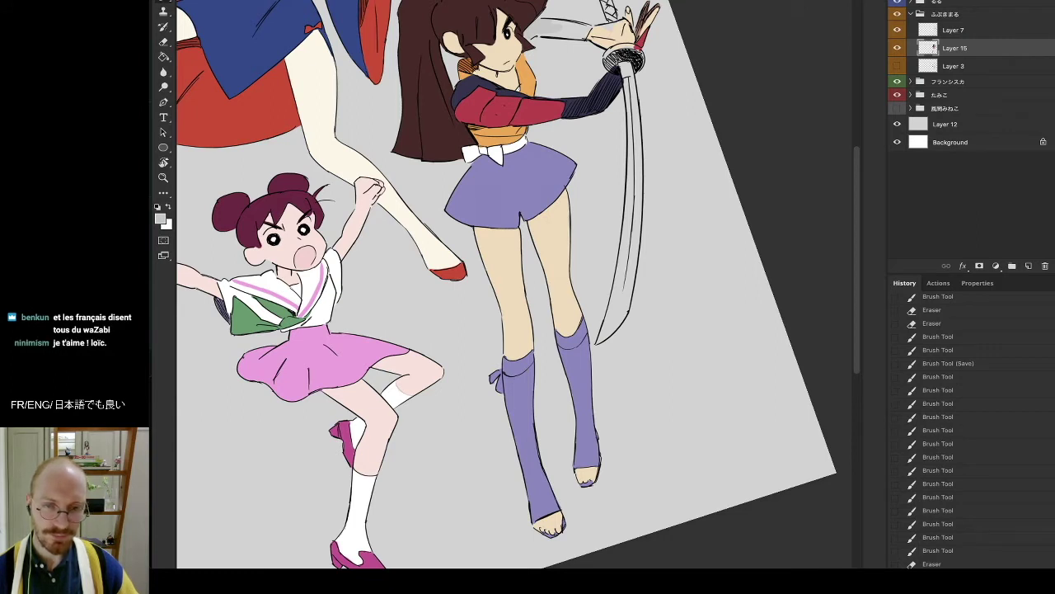
pyautogui.press('b')
pyautogui.moveTo(568, 28)
pyautogui.mouseDown()
pyautogui.moveTo(530, 33)
pyautogui.moveTo(567, 32)
pyautogui.mouseUp()
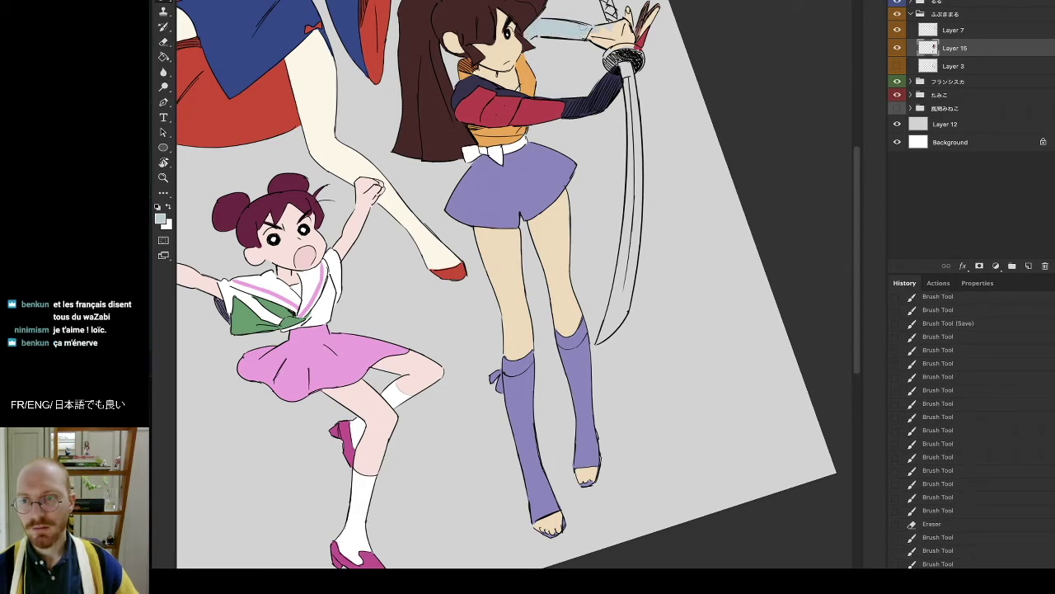
pyautogui.moveTo(582, 34); pyautogui.dragTo(611, 29)
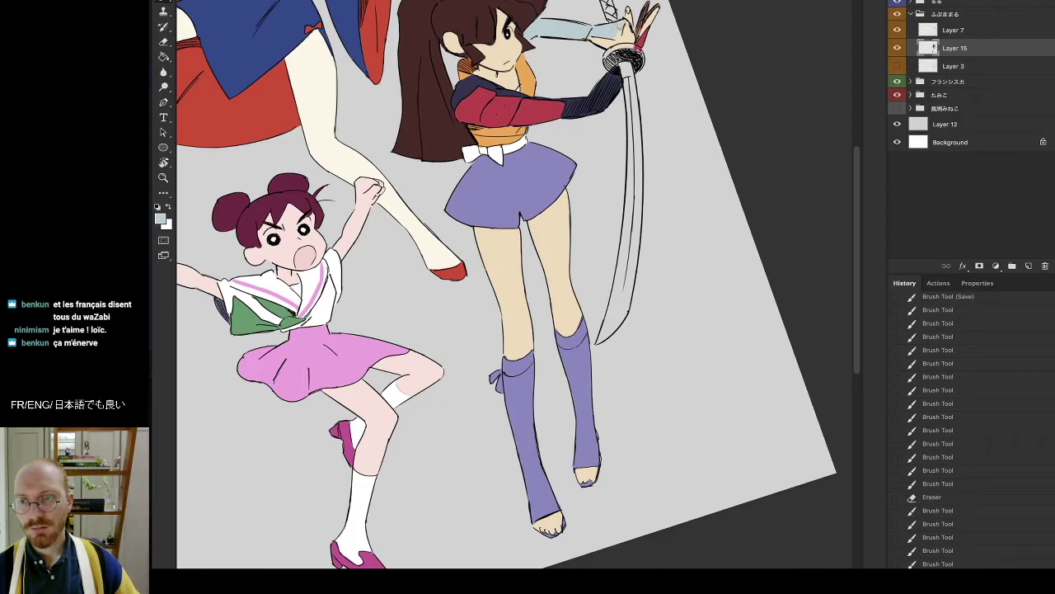
# Choose a dark grey and fill the round guard of the sword.
pyautogui.press('r')
pyautogui.moveTo(603, 33); pyautogui.dragTo(726, 128)
pyautogui.press('space')
pyautogui.moveTo(715, 260)
pyautogui.mouseDown()
pyautogui.moveTo(641, 228)
pyautogui.moveTo(538, 68)
pyautogui.moveTo(405, 435)
pyautogui.moveTo(379, 279)
pyautogui.mouseUp()
pyautogui.press('space')
pyautogui.press('b')
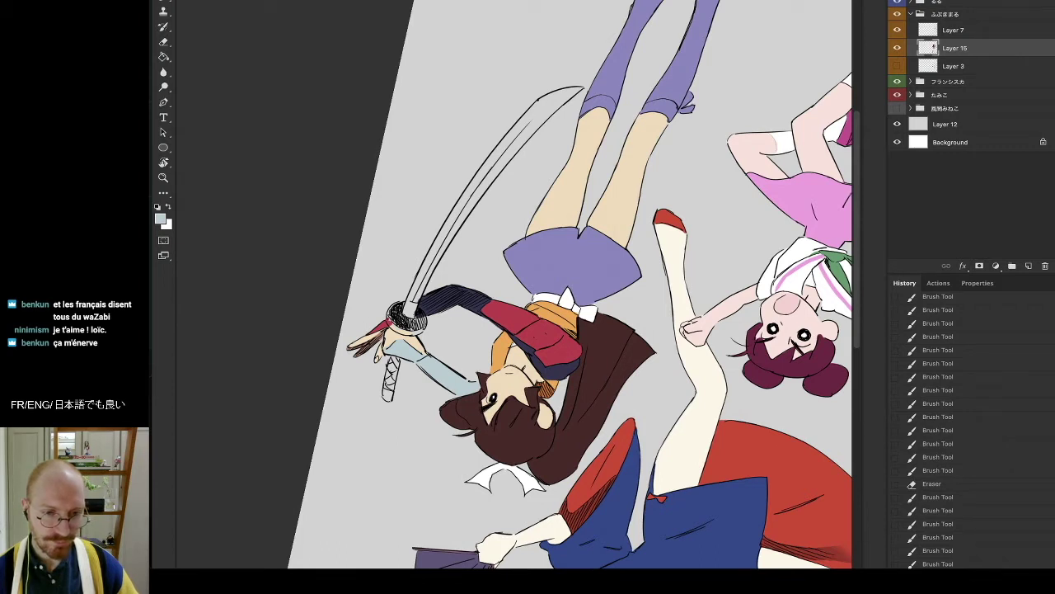
pyautogui.press('Return')
pyautogui.moveTo(404, 317)
pyautogui.mouseDown()
pyautogui.moveTo(402, 307)
pyautogui.moveTo(412, 328)
pyautogui.mouseUp()
pyautogui.press('e')
pyautogui.press('b')
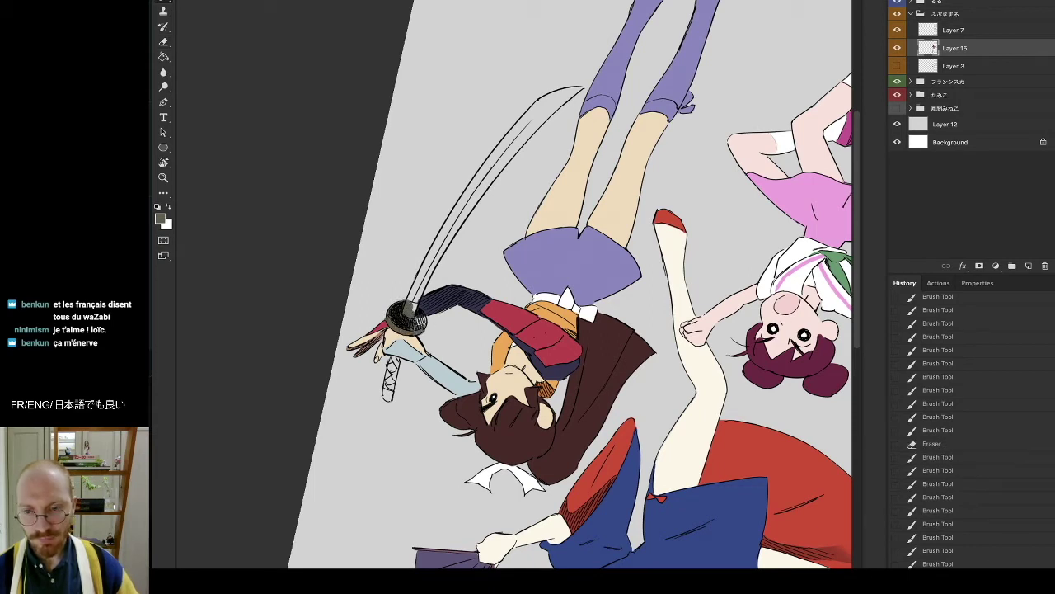
# Fill the collar at the base of the blade and the wrapped handle with dark grey.
pyautogui.moveTo(412, 302); pyautogui.dragTo(414, 304)
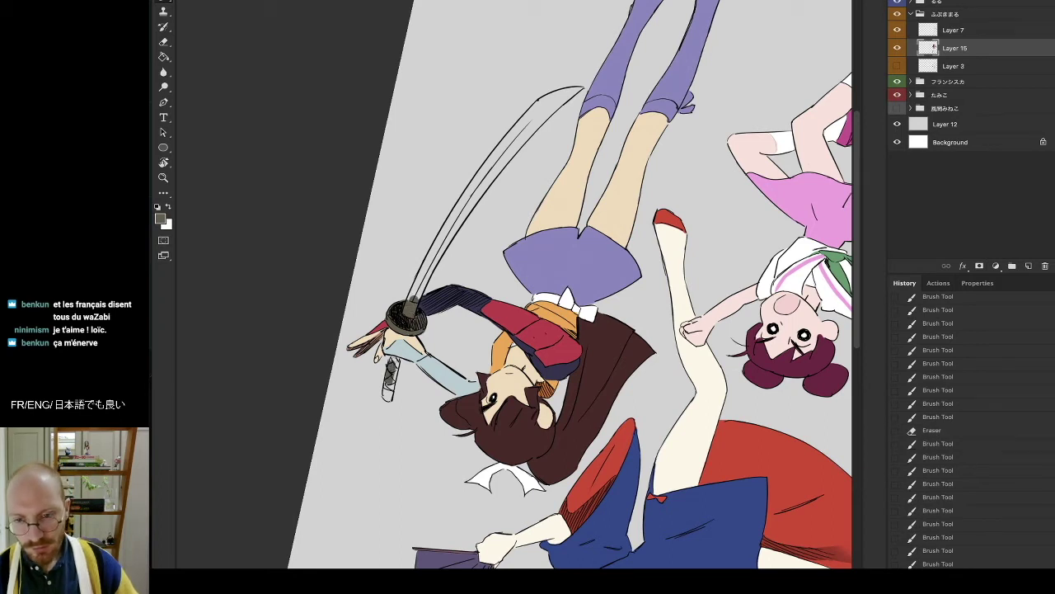
pyautogui.moveTo(389, 383)
pyautogui.mouseDown()
pyautogui.moveTo(386, 397)
pyautogui.moveTo(400, 350)
pyautogui.mouseUp()
pyautogui.keyDown('alt'); pyautogui.click(403, 346); pyautogui.keyUp('alt')
# Choose a pale yellow and fill the end cap and the diamond gaps of the sword handle's wrapping.
pyautogui.press('r')
pyautogui.moveTo(386, 277); pyautogui.dragTo(502, 71)
pyautogui.moveTo(429, 91); pyautogui.dragTo(404, 223)
pyautogui.keyDown('alt'); pyautogui.click(406, 272); pyautogui.keyUp('alt')
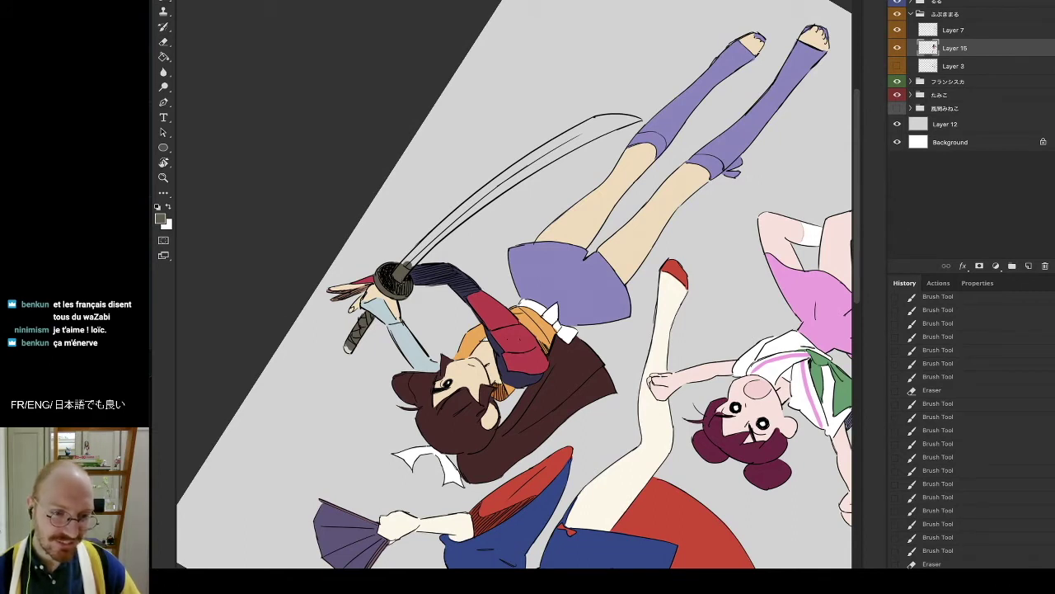
pyautogui.press('Return')
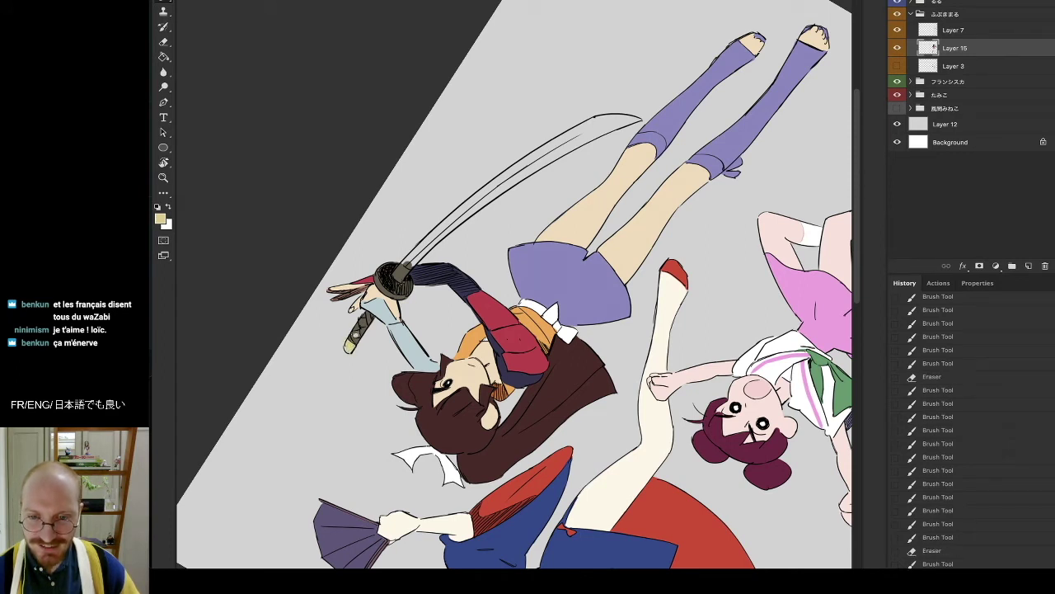
pyautogui.moveTo(365, 316); pyautogui.dragTo(363, 323)
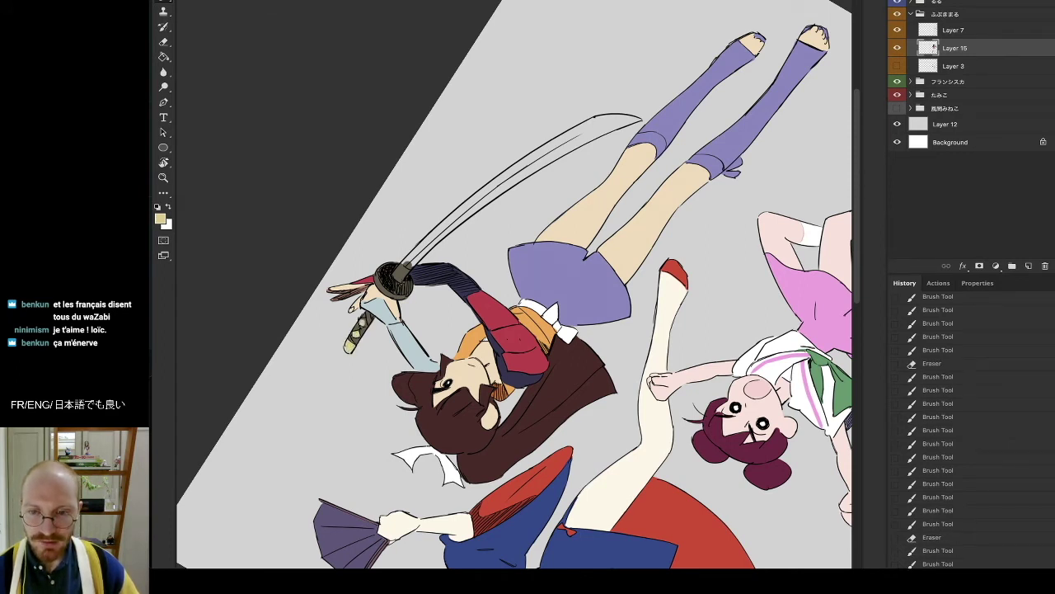
pyautogui.click(356, 330)
pyautogui.keyDown('alt'); pyautogui.click(356, 330); pyautogui.keyUp('alt')
pyautogui.click(356, 329)
pyautogui.click(356, 329)
pyautogui.keyDown('alt'); pyautogui.click(356, 334); pyautogui.keyUp('alt')
# Switch to a smaller brush, swap the foreground to white and repaint the handle's diamonds white.
pyautogui.rightClick(510, 175)
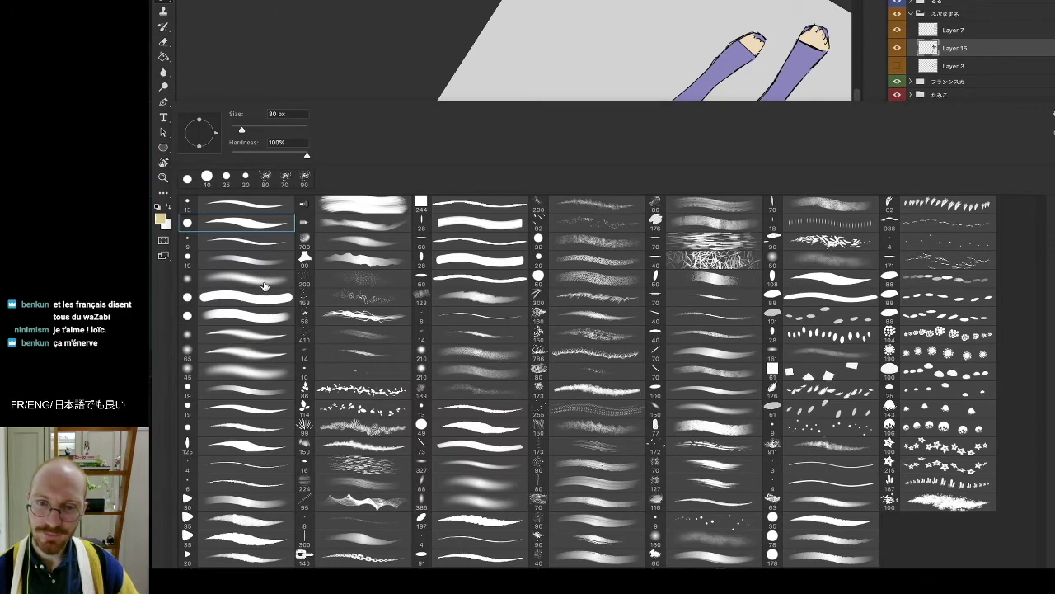
pyautogui.doubleClick(237, 179)
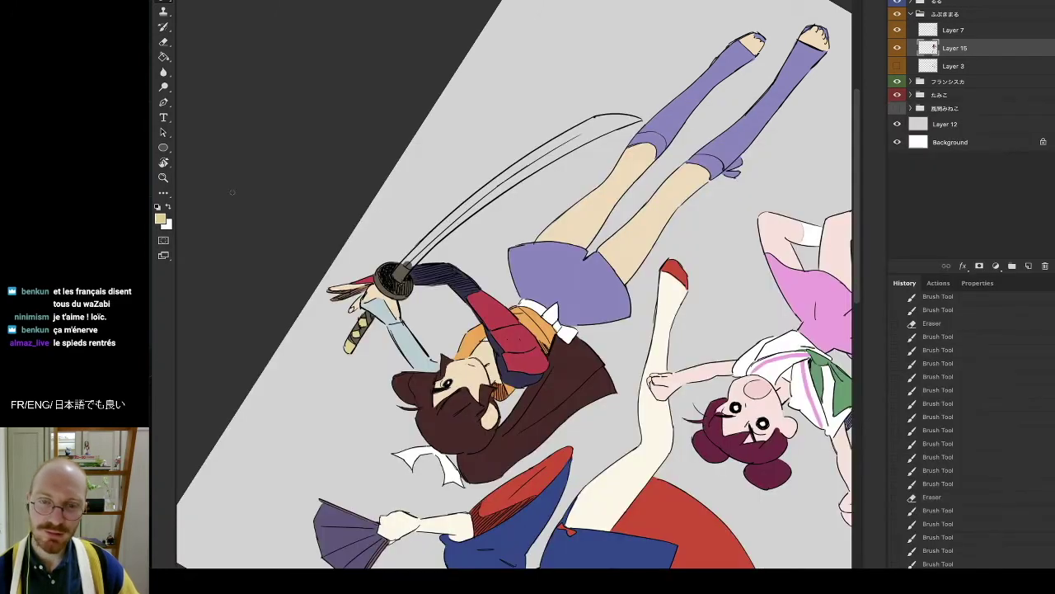
pyautogui.click(167, 207)
pyautogui.moveTo(363, 321); pyautogui.dragTo(348, 349)
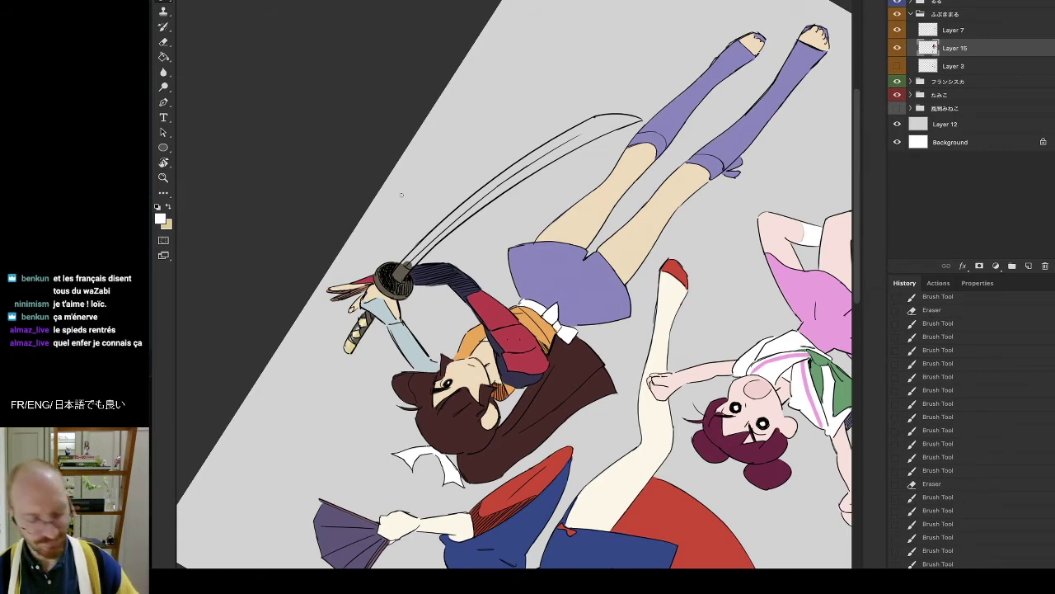
# Switch back to the hard round brush and fill the sword blade with white from the guard towards the tip.
pyautogui.rightClick(361, 140)
pyautogui.click(238, 216)
pyautogui.click(405, 75)
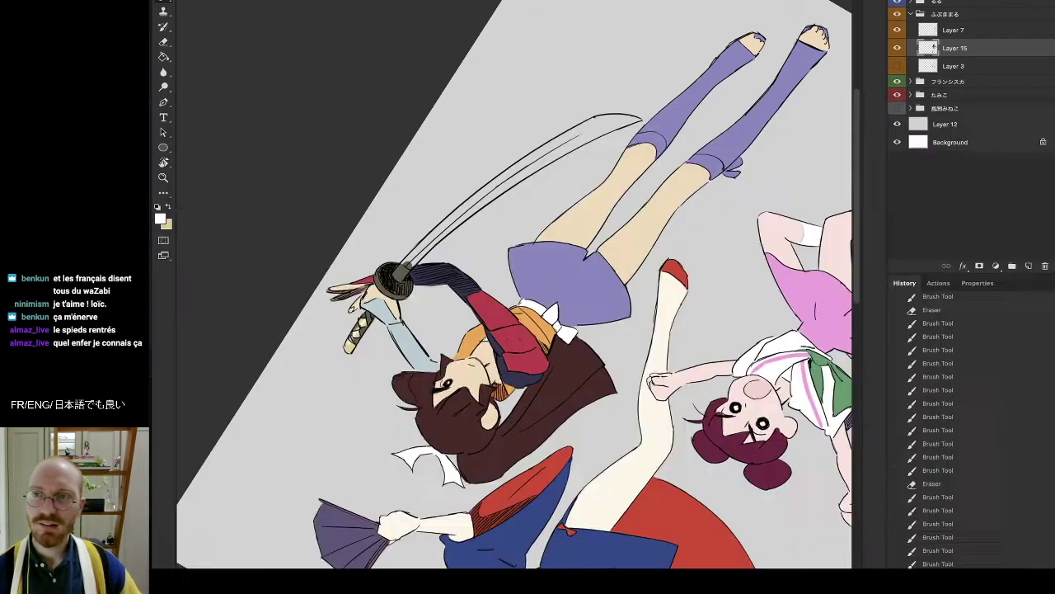
pyautogui.moveTo(413, 252)
pyautogui.mouseDown()
pyautogui.moveTo(400, 266)
pyautogui.moveTo(476, 200)
pyautogui.mouseUp()
pyautogui.keyDown('alt'); pyautogui.click(394, 274); pyautogui.keyUp('alt')
pyautogui.moveTo(404, 263); pyautogui.dragTo(401, 268)
pyautogui.keyDown('alt'); pyautogui.click(425, 240); pyautogui.keyUp('alt')
pyautogui.moveTo(464, 211)
pyautogui.mouseDown()
pyautogui.moveTo(597, 117)
pyautogui.moveTo(560, 132)
pyautogui.moveTo(607, 117)
pyautogui.mouseUp()
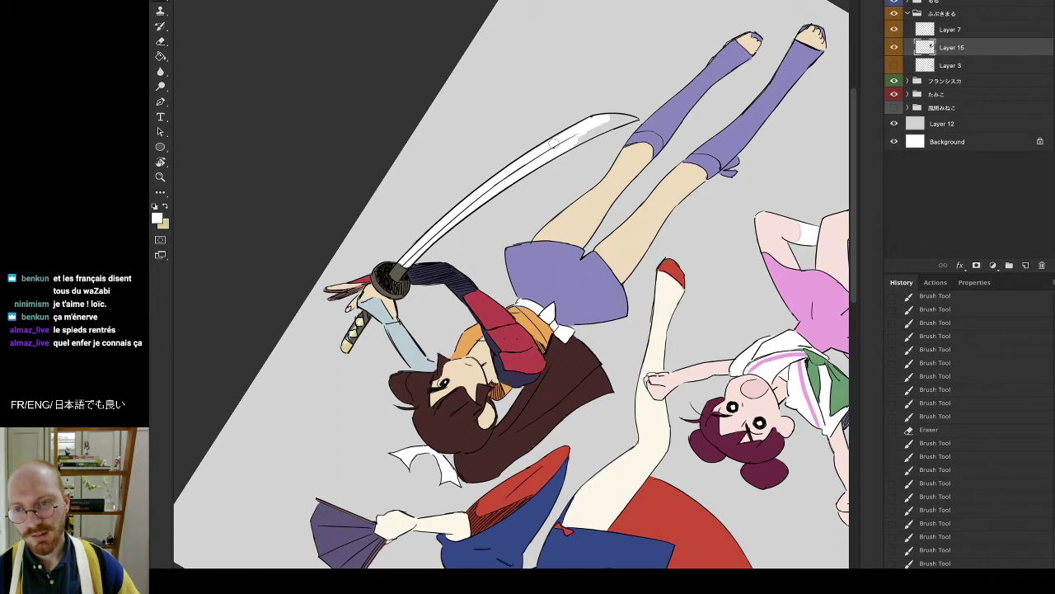
# Fill the blade's tip with white and touch up the gaps left along its edges.
pyautogui.moveTo(582, 128); pyautogui.dragTo(568, 145)
pyautogui.moveTo(610, 116); pyautogui.dragTo(607, 117)
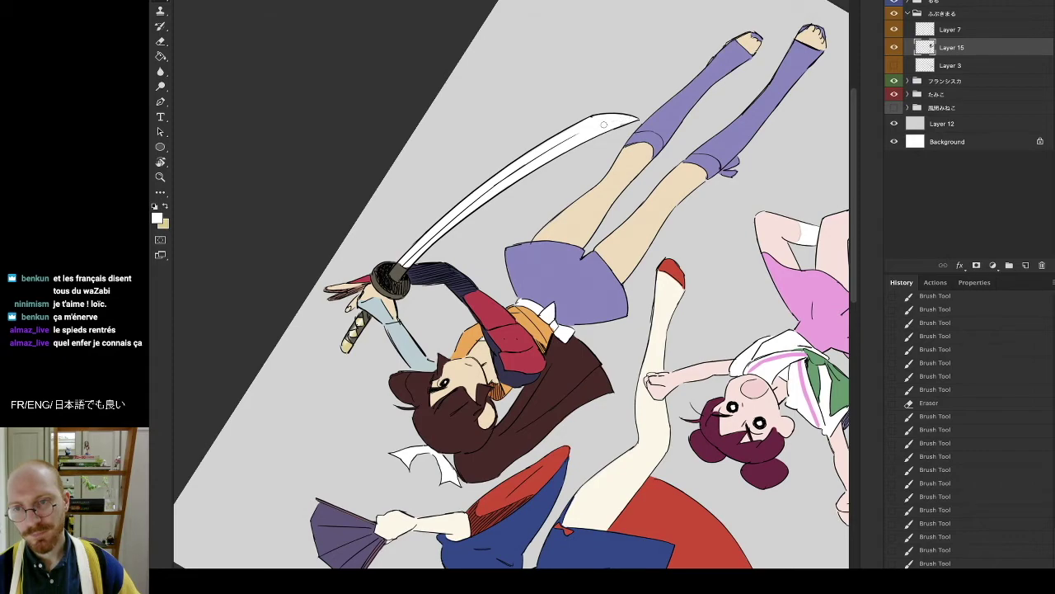
pyautogui.moveTo(617, 123); pyautogui.dragTo(620, 121)
pyautogui.press('r')
pyautogui.moveTo(618, 78)
pyautogui.mouseDown()
pyautogui.moveTo(598, 68)
pyautogui.moveTo(406, 320)
pyautogui.mouseUp()
pyautogui.moveTo(445, 264); pyautogui.dragTo(463, 308)
pyautogui.moveTo(518, 347); pyautogui.dragTo(513, 352)
pyautogui.moveTo(521, 345); pyautogui.dragTo(516, 348)
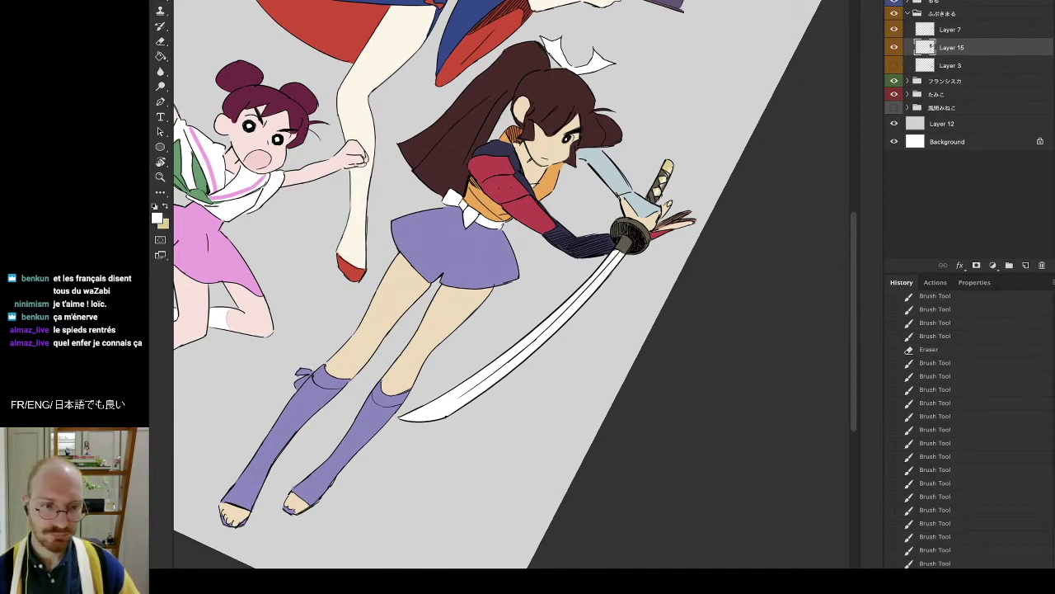
# Add a new layer above the flat colours and shade along the blade in light grey with a soft brush.
pyautogui.press('r')
pyautogui.moveTo(398, 327); pyautogui.dragTo(624, 278)
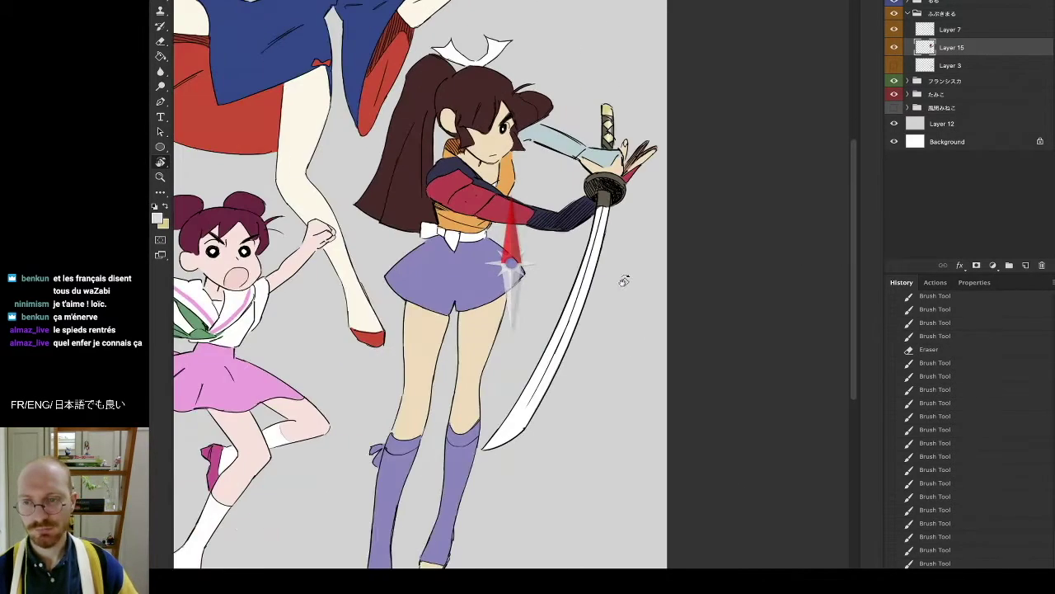
pyautogui.click(1026, 264)
pyautogui.rightClick(567, 300)
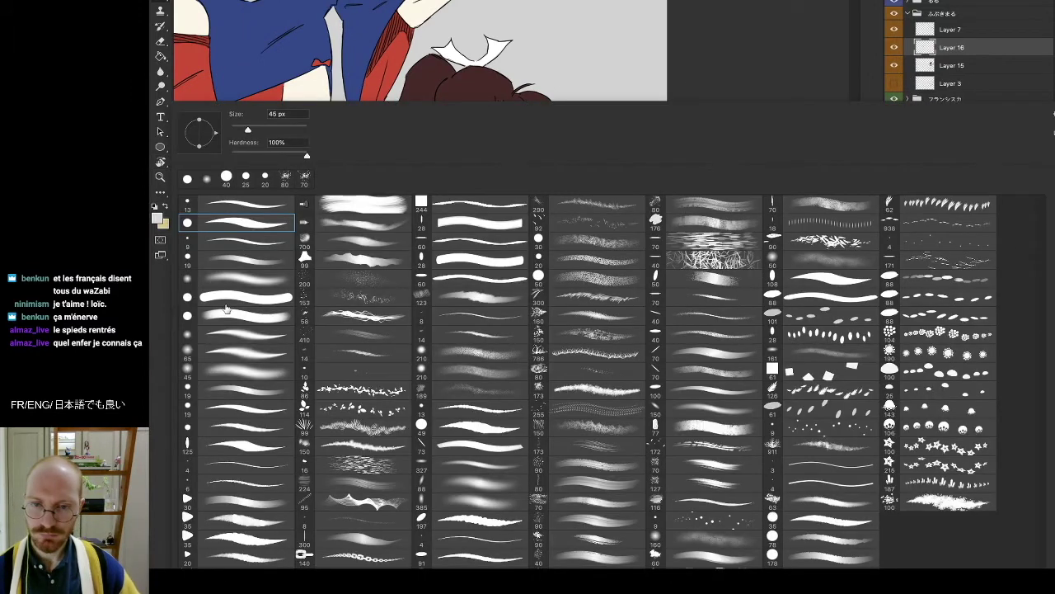
pyautogui.doubleClick(257, 287)
pyautogui.moveTo(590, 249); pyautogui.dragTo(545, 363)
# Erase parts of the grey shading along the blade, working from its middle up towards the guard.
pyautogui.press('r')
pyautogui.moveTo(610, 281)
pyautogui.mouseDown()
pyautogui.moveTo(619, 91)
pyautogui.moveTo(527, 64)
pyautogui.mouseUp()
pyautogui.press('e')
pyautogui.moveTo(568, 203); pyautogui.dragTo(567, 203)
pyautogui.press('r')
pyautogui.moveTo(573, 206)
pyautogui.mouseDown()
pyautogui.moveTo(583, 380)
pyautogui.moveTo(662, 370)
pyautogui.moveTo(681, 357)
pyautogui.moveTo(671, 354)
pyautogui.mouseUp()
pyautogui.press('e')
pyautogui.moveTo(561, 328)
pyautogui.mouseDown()
pyautogui.moveTo(572, 334)
pyautogui.moveTo(557, 356)
pyautogui.mouseUp()
pyautogui.moveTo(593, 264)
pyautogui.mouseDown()
pyautogui.moveTo(576, 310)
pyautogui.moveTo(595, 260)
pyautogui.mouseUp()
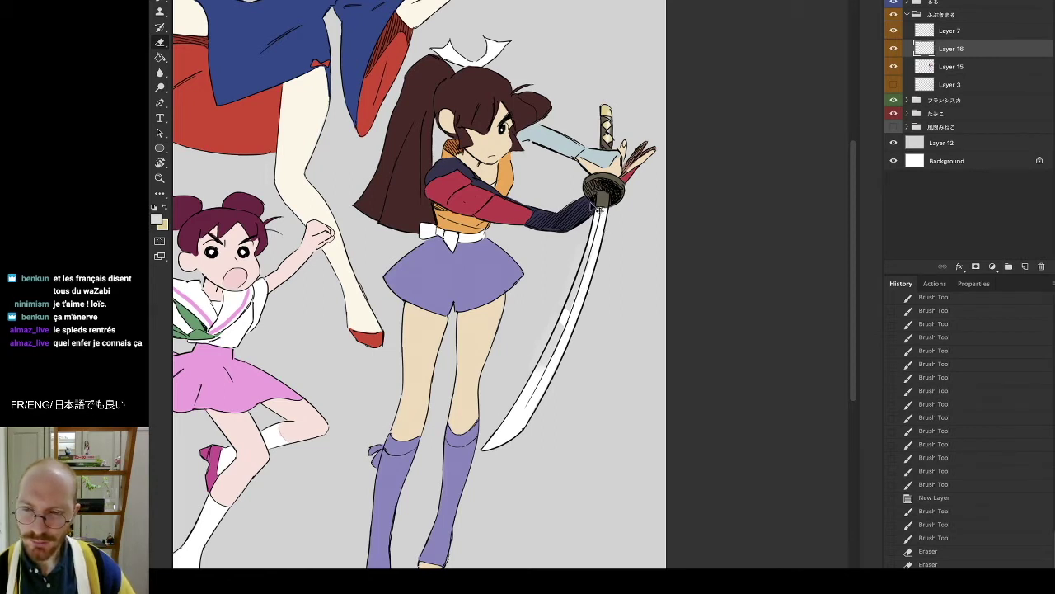
# Thin out the shading on both sides of the blade by erasing the excess grey in long strokes.
pyautogui.moveTo(593, 273)
pyautogui.mouseDown()
pyautogui.moveTo(562, 298)
pyautogui.moveTo(534, 371)
pyautogui.mouseUp()
pyautogui.moveTo(576, 266); pyautogui.dragTo(561, 317)
pyautogui.moveTo(576, 276); pyautogui.dragTo(537, 369)
pyautogui.moveTo(556, 333); pyautogui.dragTo(536, 375)
pyautogui.moveTo(575, 284)
pyautogui.mouseDown()
pyautogui.moveTo(603, 291)
pyautogui.moveTo(575, 313)
pyautogui.moveTo(597, 234)
pyautogui.mouseUp()
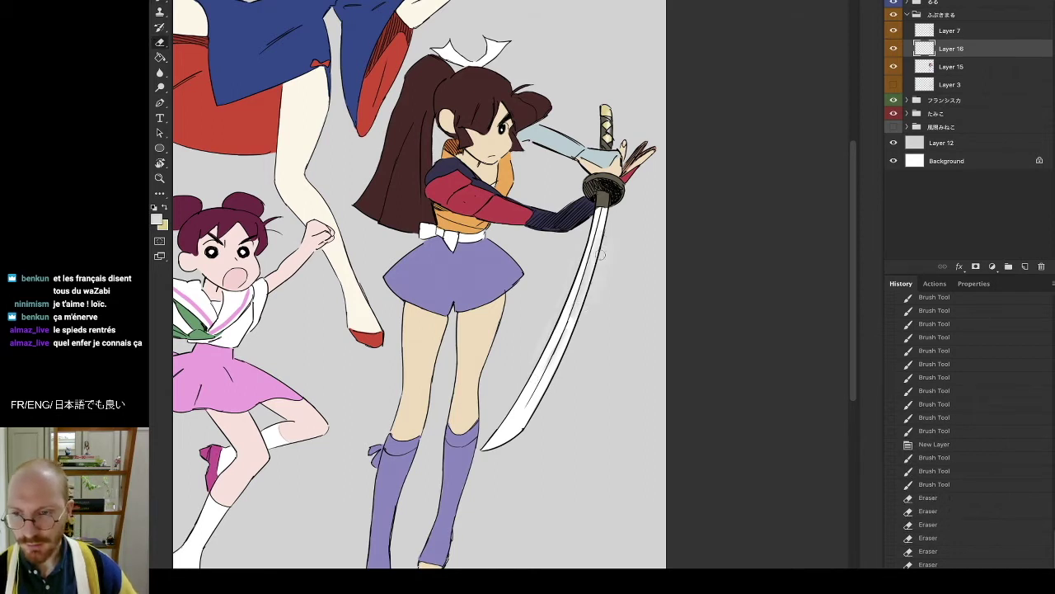
pyautogui.moveTo(580, 276); pyautogui.dragTo(548, 353)
pyautogui.moveTo(610, 250)
pyautogui.mouseDown()
pyautogui.moveTo(595, 286)
pyautogui.moveTo(610, 240)
pyautogui.moveTo(581, 329)
pyautogui.mouseUp()
pyautogui.moveTo(580, 332); pyautogui.dragTo(550, 356)
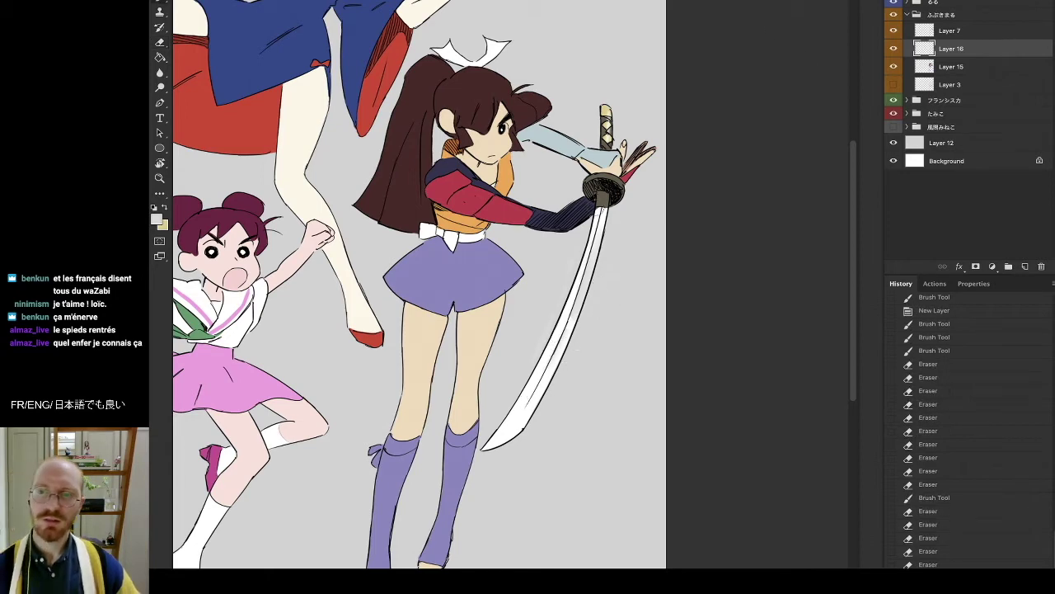
# Sample the dark grey below the sword's guard and touch up the metal collar at the blade's base with a smaller brush.
pyautogui.rightClick(480, 195)
pyautogui.doubleClick(224, 221)
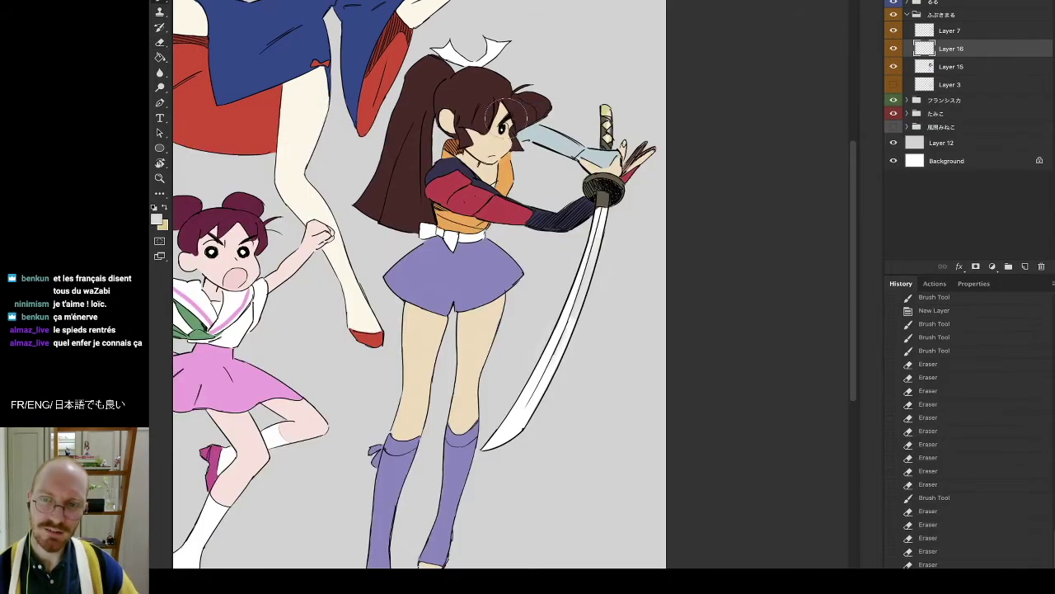
pyautogui.keyDown('alt'); pyautogui.click(606, 195); pyautogui.keyUp('alt')
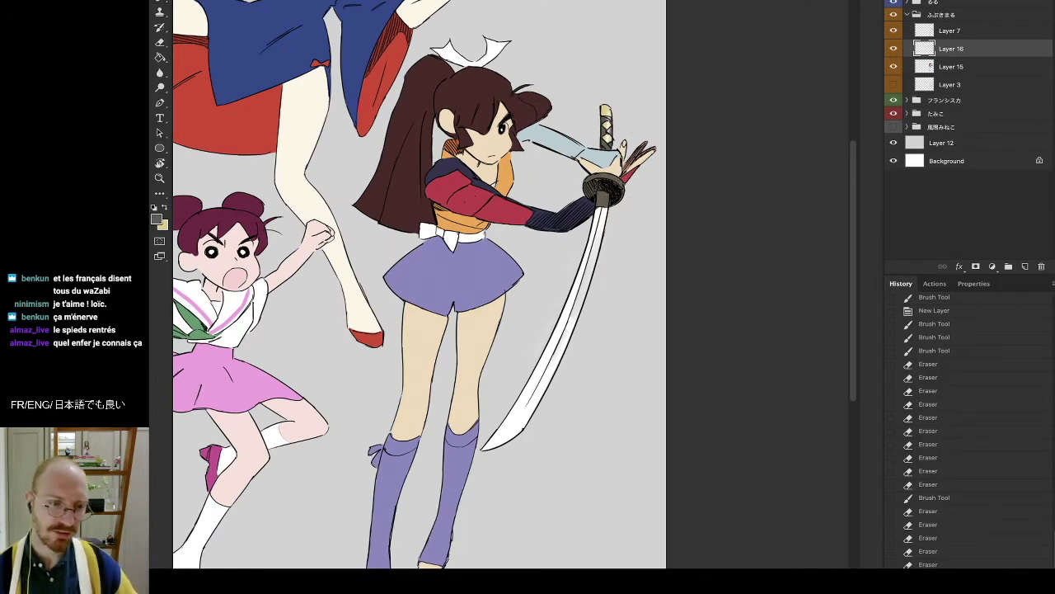
pyautogui.rightClick(586, 170)
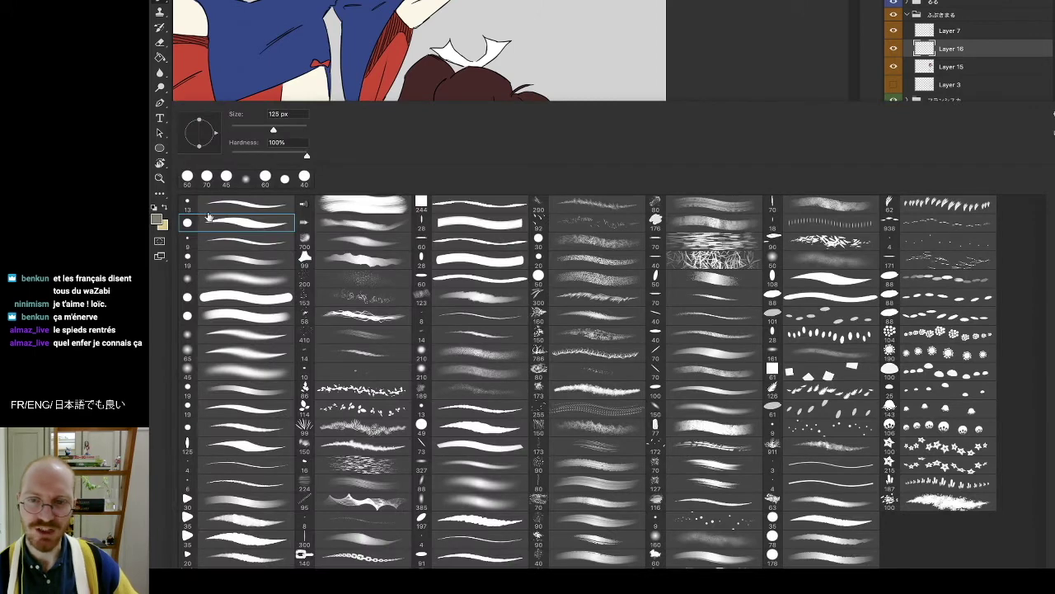
pyautogui.click(247, 268)
pyautogui.press('Return')
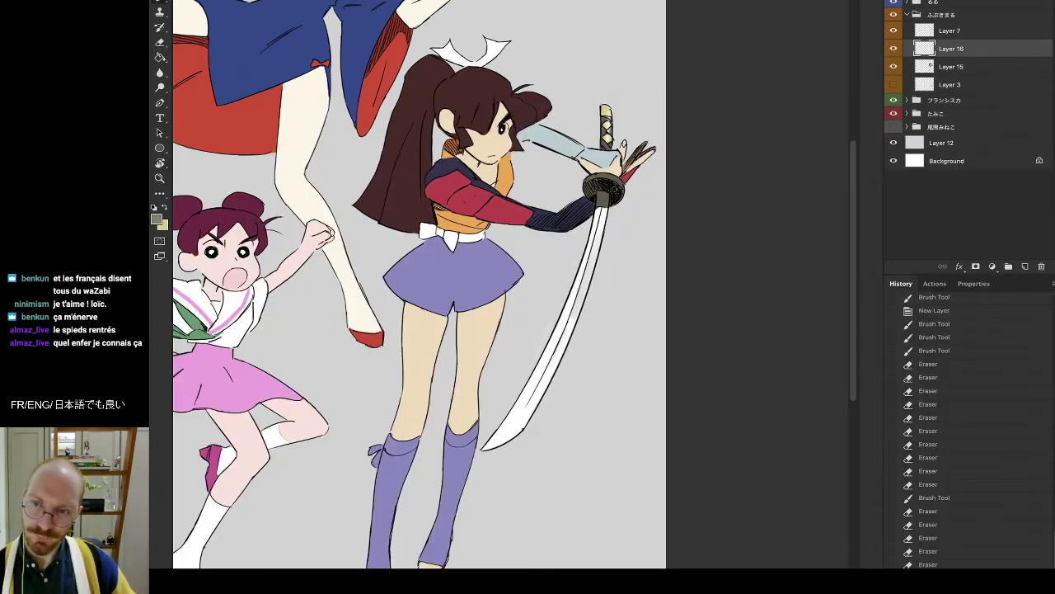
pyautogui.moveTo(602, 193); pyautogui.dragTo(604, 203)
pyautogui.keyDown('alt'); pyautogui.click(611, 196); pyautogui.keyUp('alt')
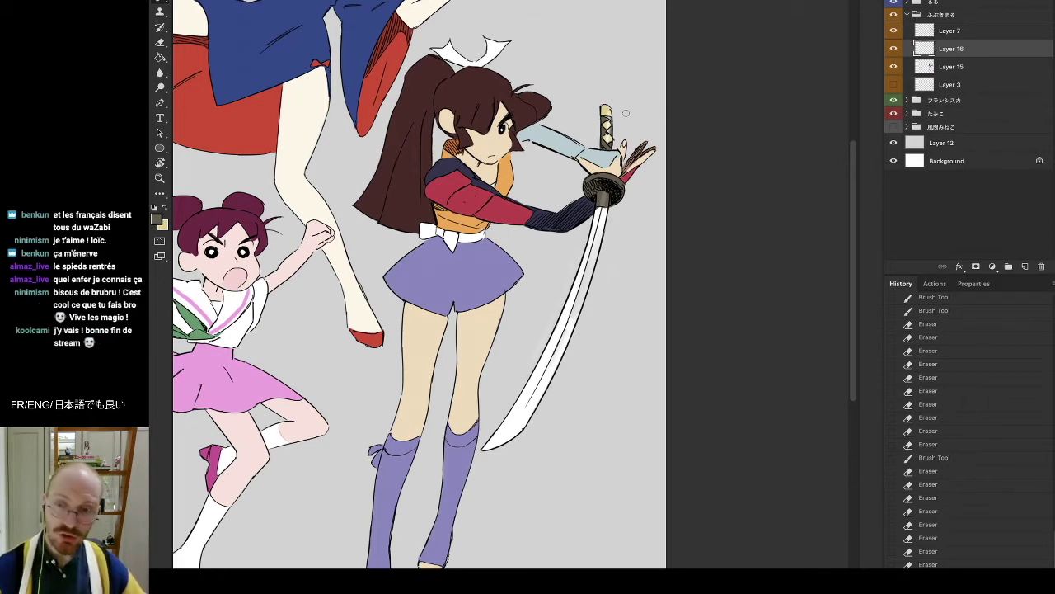
pyautogui.rightClick(489, 203)
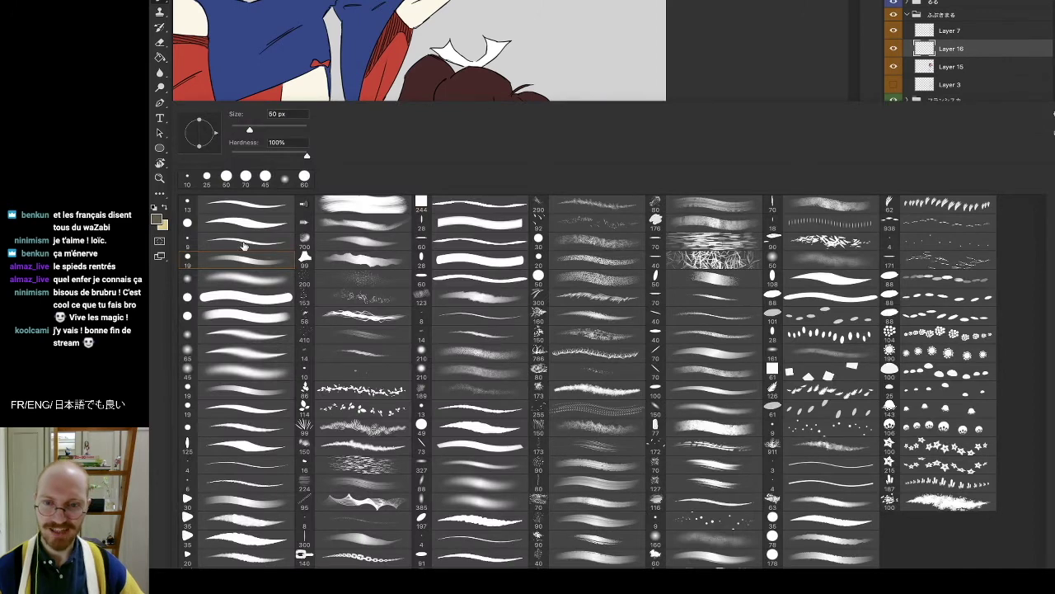
pyautogui.press('Escape')
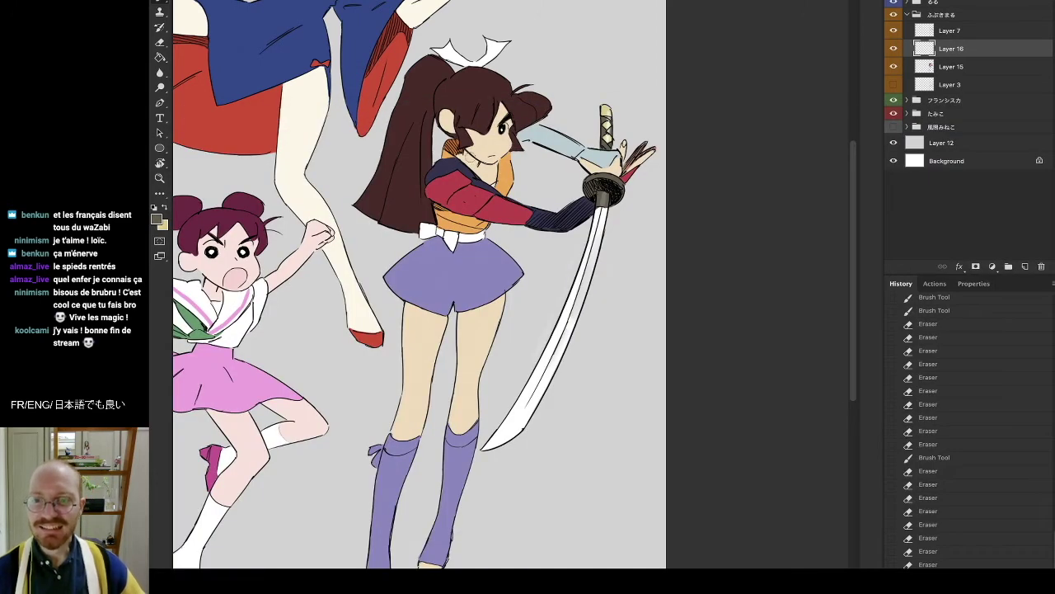
# Sample the dark orange beside the sword-wielding character's neck and touch up that area and her orange top above the sash.
pyautogui.keyDown('alt'); pyautogui.click(463, 135); pyautogui.keyUp('alt')
pyautogui.keyDown('alt'); pyautogui.click(464, 135); pyautogui.keyUp('alt')
pyautogui.keyDown('alt'); pyautogui.click(465, 135); pyautogui.keyUp('alt')
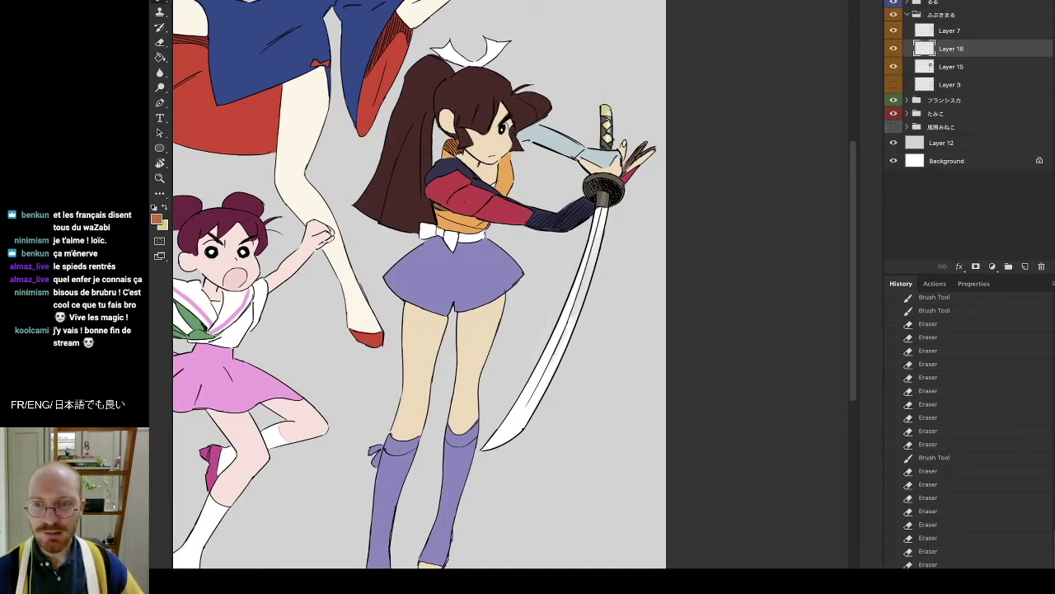
pyautogui.moveTo(463, 136); pyautogui.dragTo(466, 141)
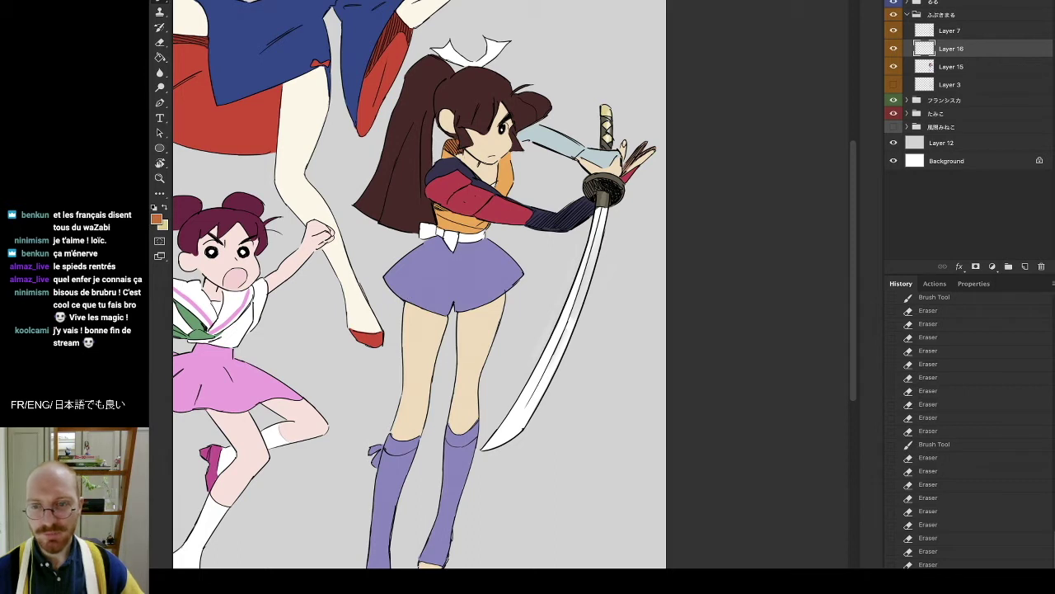
pyautogui.moveTo(451, 211); pyautogui.dragTo(447, 210)
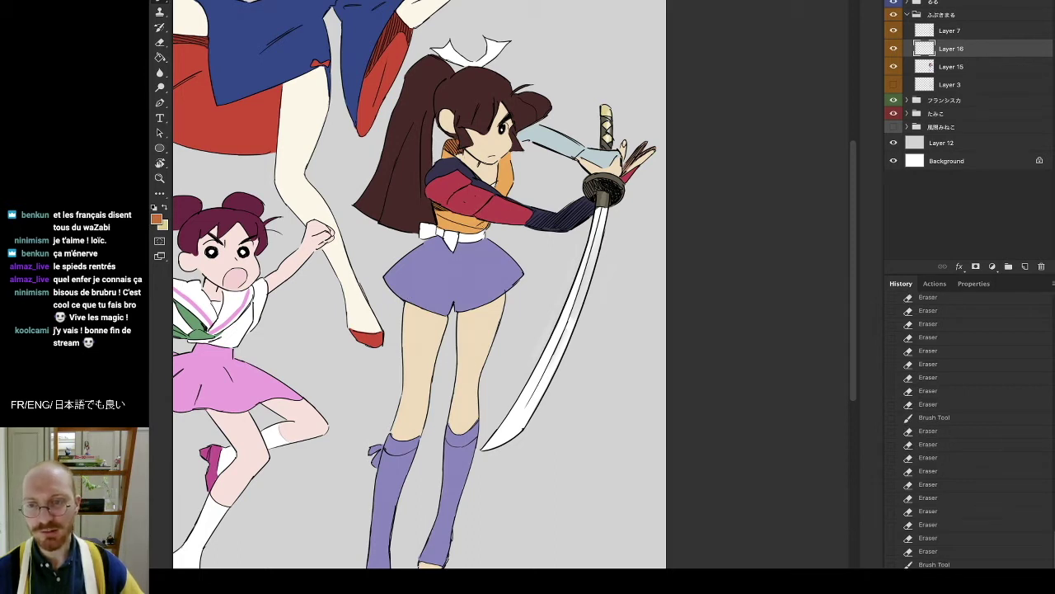
pyautogui.moveTo(445, 211); pyautogui.dragTo(455, 214)
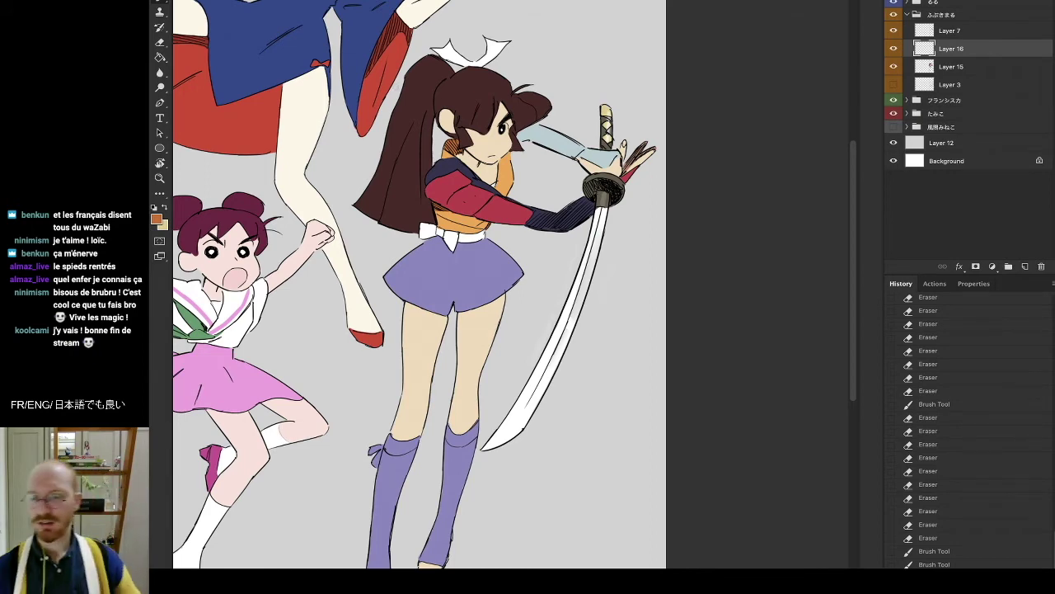
# Sample the skin tone of the girl with hair buns and dab it on her cheek below the eye.
pyautogui.press('z')
pyautogui.keyDown('alt'); pyautogui.click(580, 240); pyautogui.keyUp('alt')
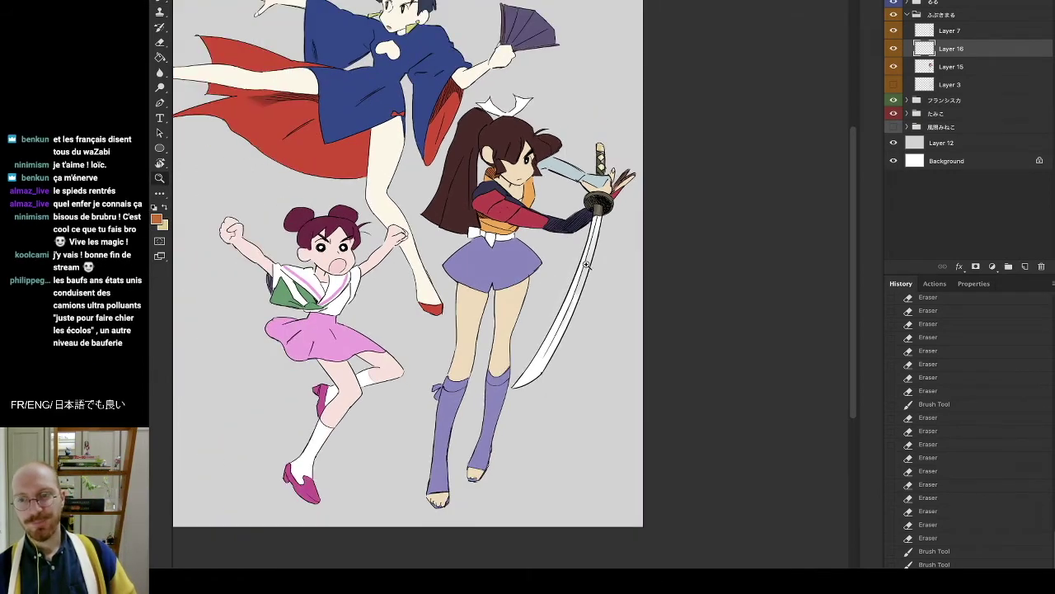
pyautogui.press('super+0')
pyautogui.click(627, 261)
pyautogui.click(703, 256)
pyautogui.click(703, 256)
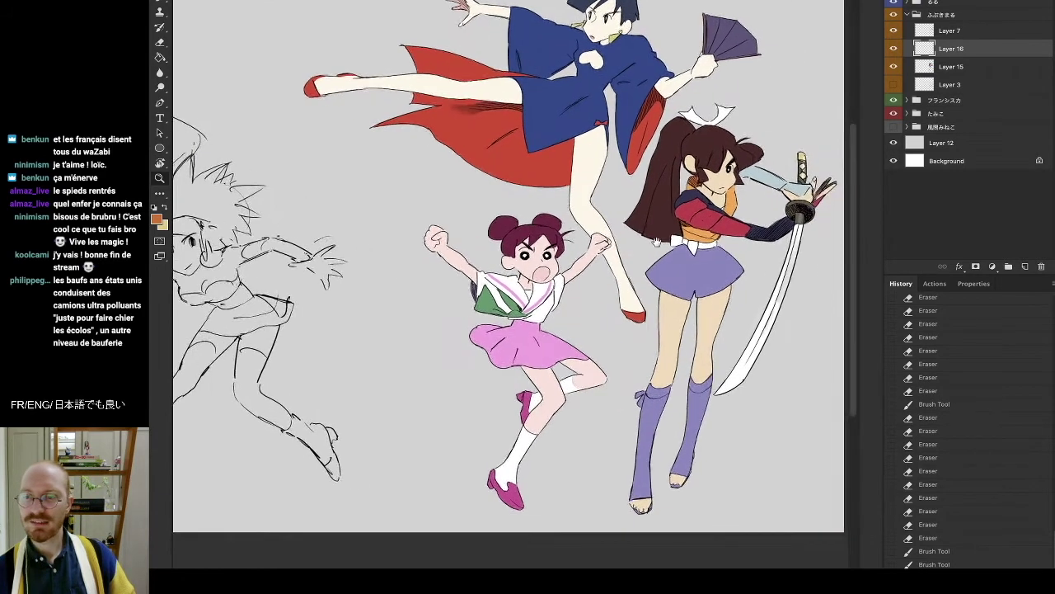
pyautogui.click(587, 263)
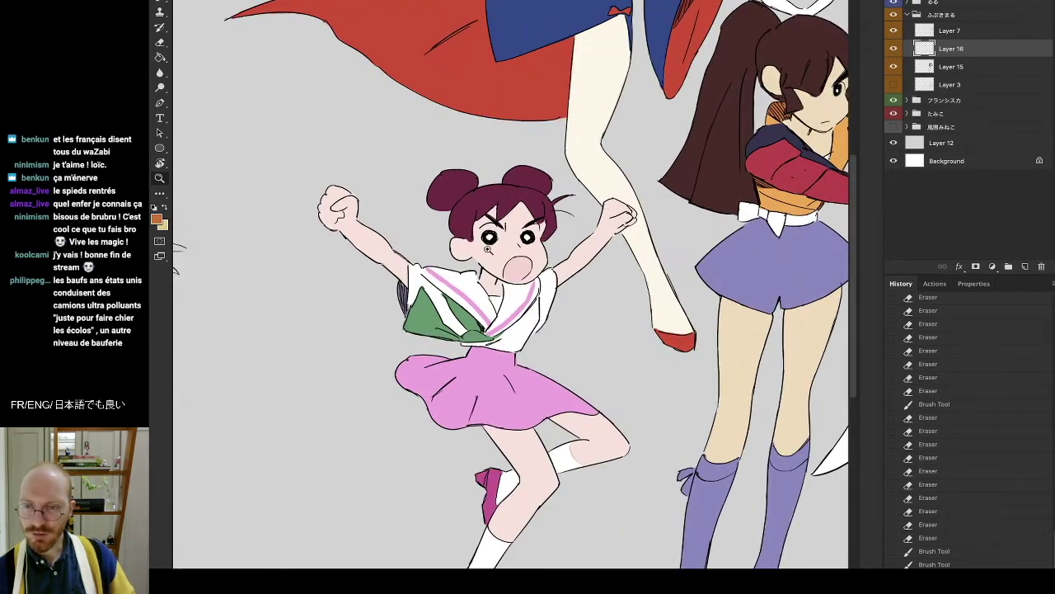
pyautogui.press('b')
pyautogui.keyDown('alt'); pyautogui.click(494, 250); pyautogui.keyUp('alt')
pyautogui.click(482, 249)
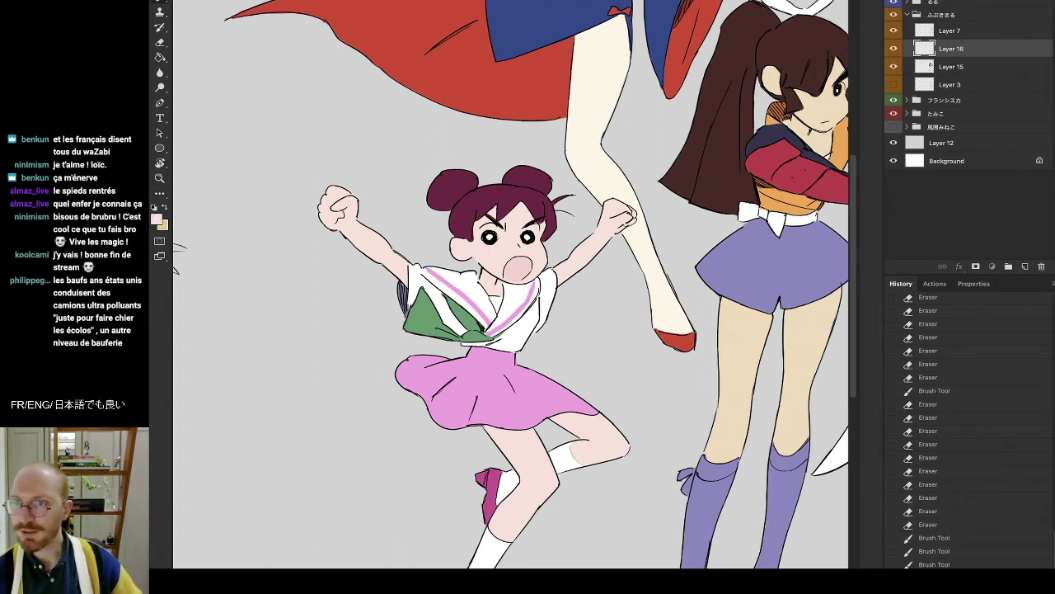
# Hide the girl's flat colours, track down the layer holding the stray skin-toned dab, and erase it from Layer 16.
pyautogui.click(907, 0)
pyautogui.click(894, 4)
pyautogui.click(894, 4)
pyautogui.click(894, 22)
pyautogui.click(950, 4)
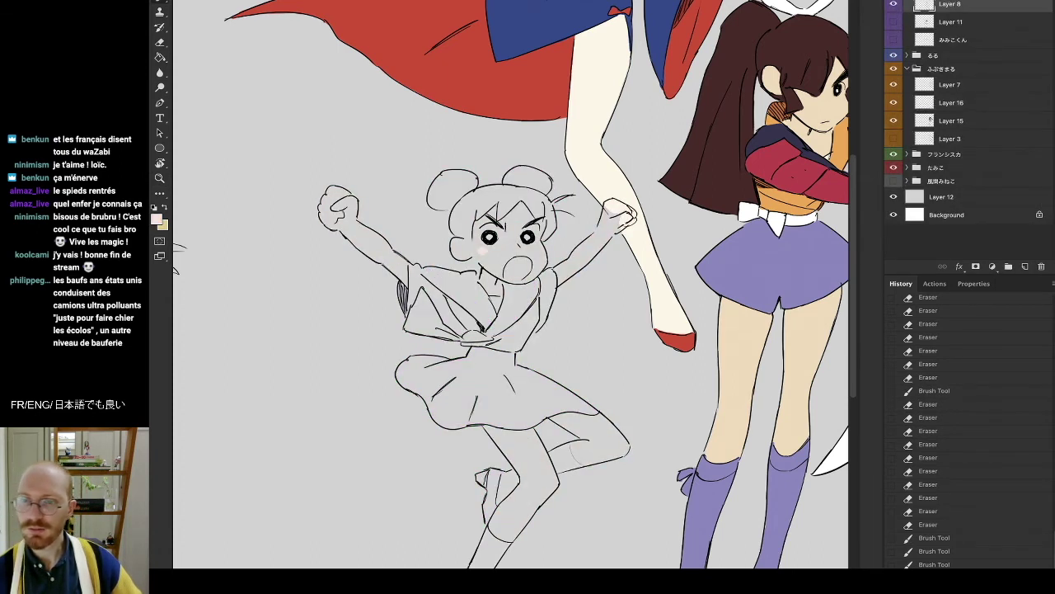
pyautogui.click(893, 7)
pyautogui.click(896, 6)
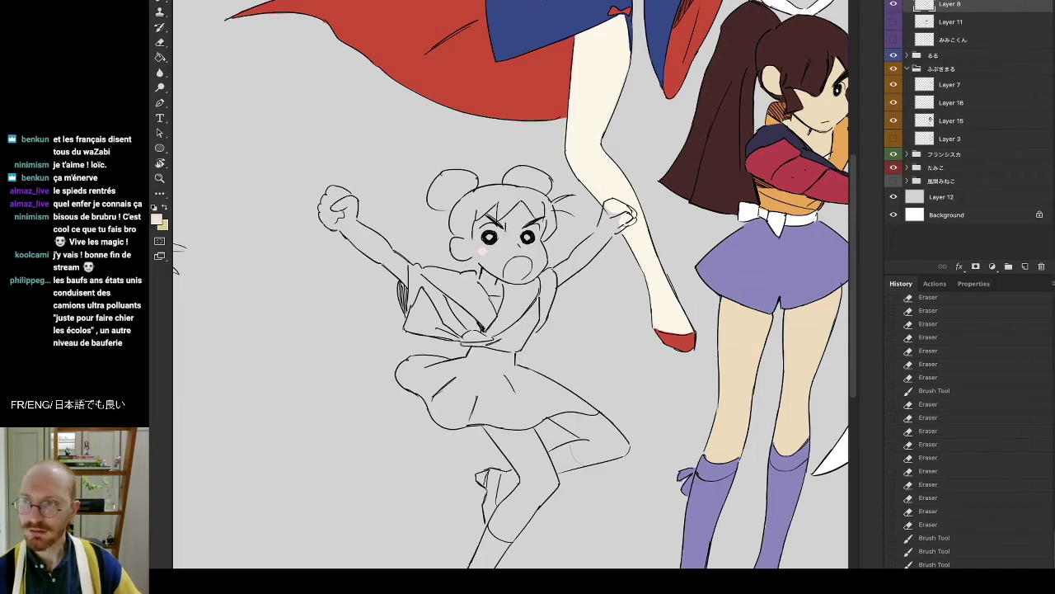
pyautogui.click(894, 56)
pyautogui.click(894, 56)
pyautogui.click(894, 70)
pyautogui.click(894, 70)
pyautogui.click(893, 84)
pyautogui.click(893, 84)
pyautogui.click(895, 103)
pyautogui.click(894, 103)
pyautogui.click(921, 106)
pyautogui.press('e')
pyautogui.moveTo(487, 250); pyautogui.dragTo(483, 252)
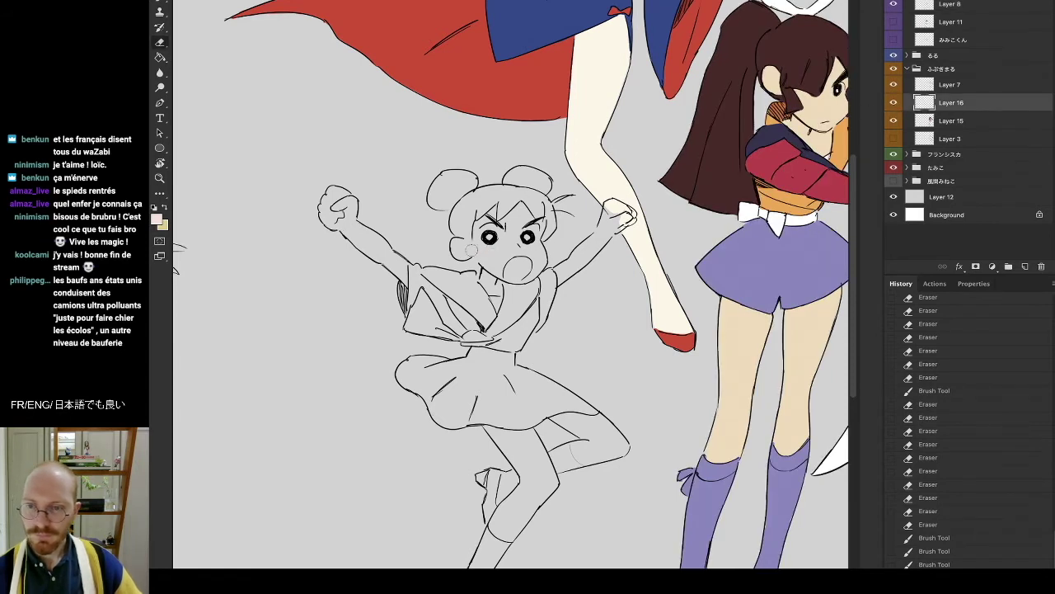
# Hide Layer 11, lasso the eye nearest the girl's ear on line layer Layer 8, and shift it slightly towards her nose.
pyautogui.click(904, 70)
pyautogui.click(893, 22)
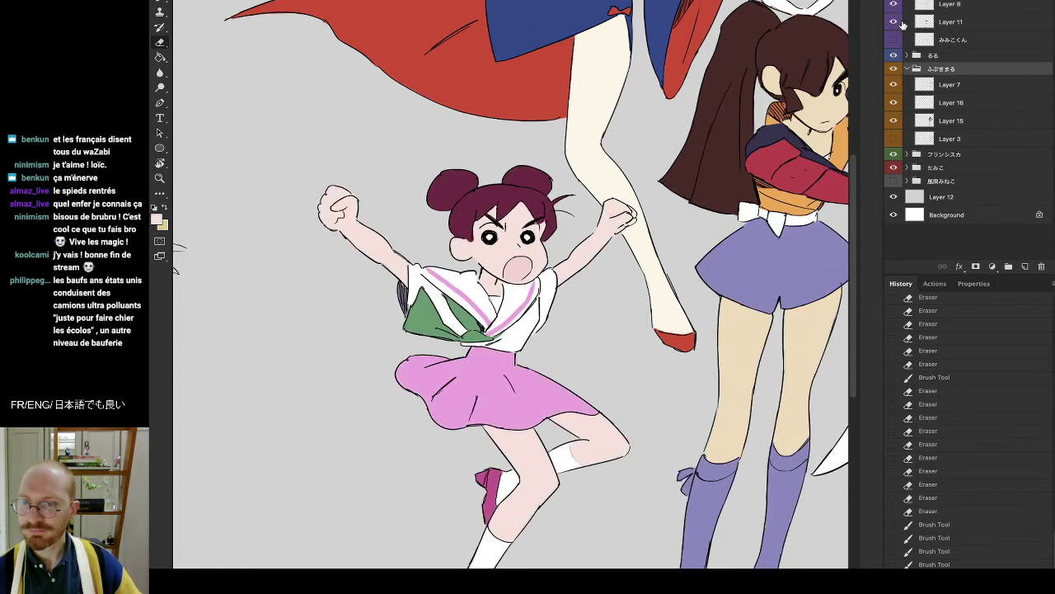
pyautogui.click(894, 22)
pyautogui.click(953, 5)
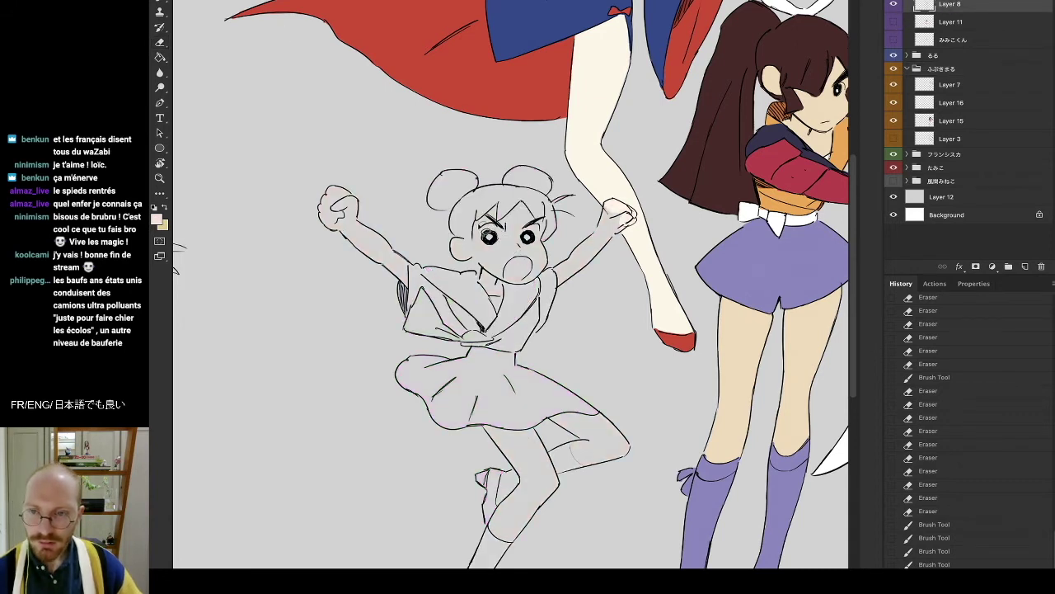
pyautogui.moveTo(506, 236); pyautogui.dragTo(497, 226)
pyautogui.hotkey('ctrl', 't')
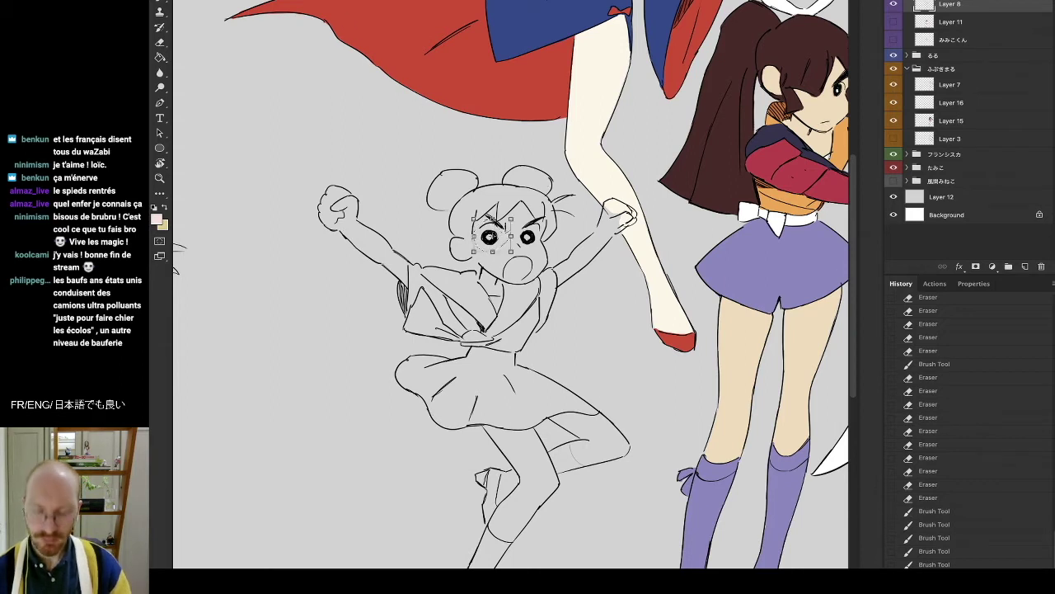
pyautogui.press('Escape')
pyautogui.moveTo(498, 230); pyautogui.dragTo(498, 229)
pyautogui.hotkey('ctrl', 't')
pyautogui.hotkey('ctrl', 'd')
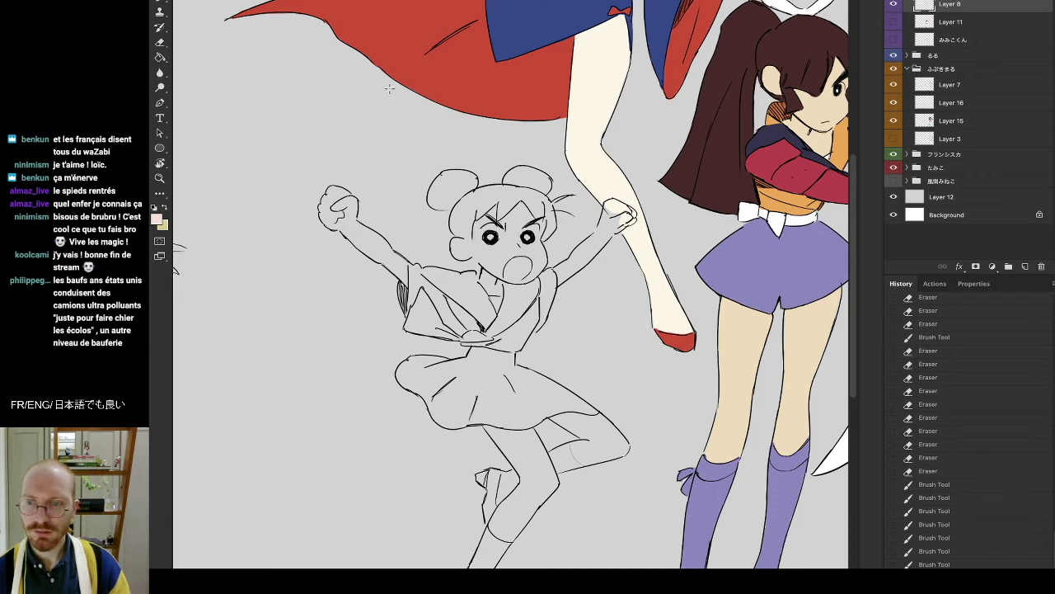
# Show and select Layer 11, sample the girl's dark purple hair colour, and touch up the fringe around both eyes.
pyautogui.click(892, 22)
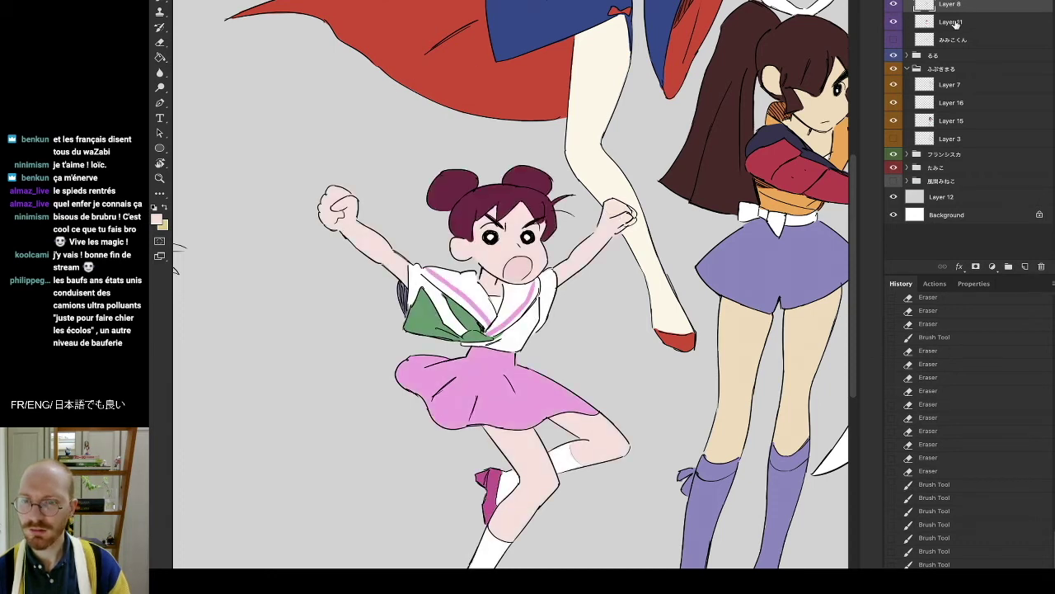
pyautogui.click(956, 21)
pyautogui.keyDown('alt'); pyautogui.click(512, 195); pyautogui.keyUp('alt')
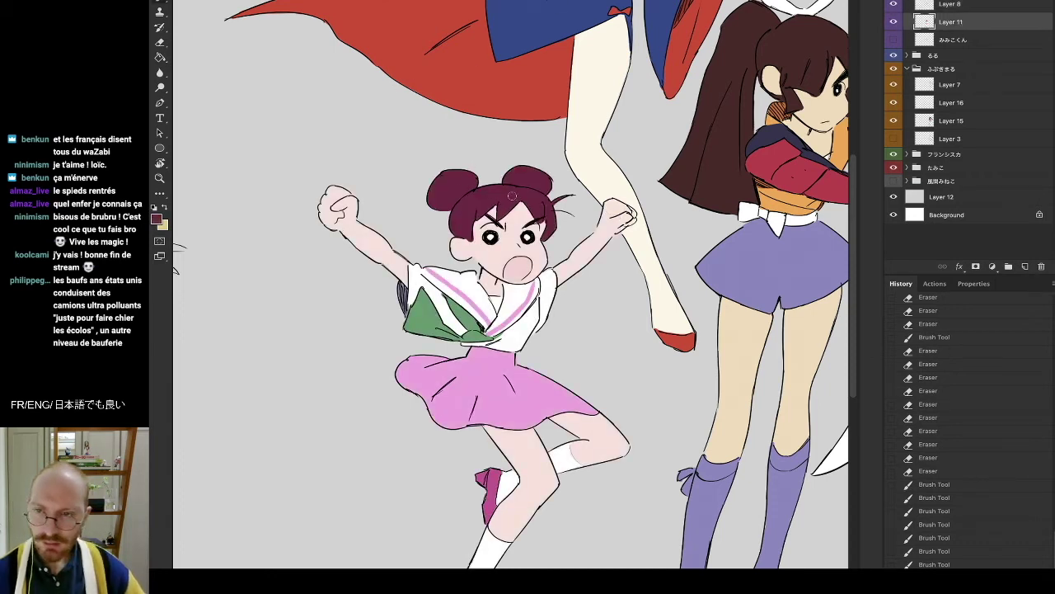
pyautogui.moveTo(498, 232); pyautogui.dragTo(497, 235)
pyautogui.click(495, 234)
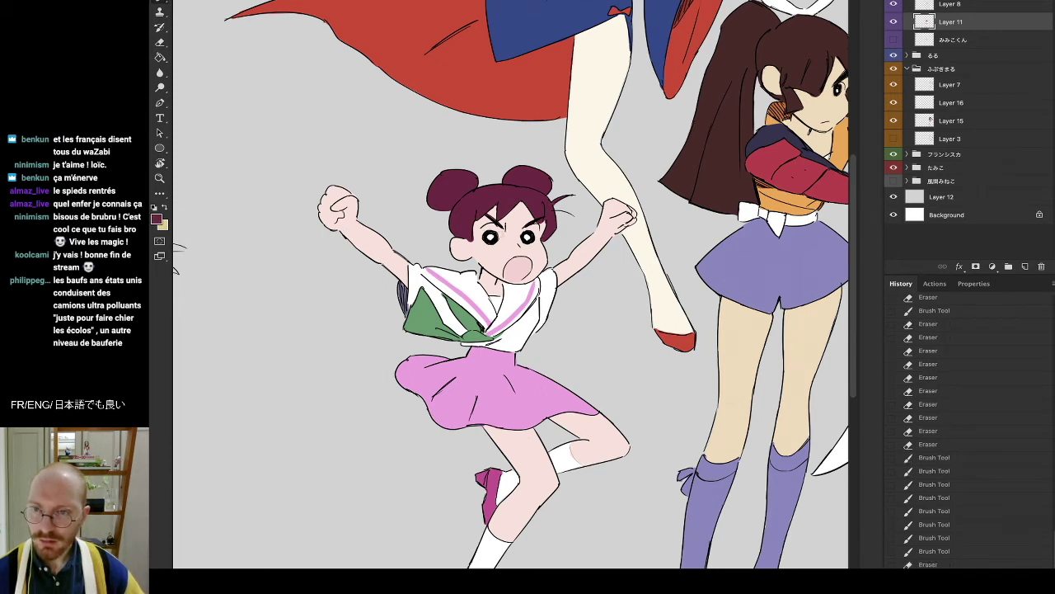
pyautogui.moveTo(538, 221); pyautogui.dragTo(546, 219)
pyautogui.press('super+Left')
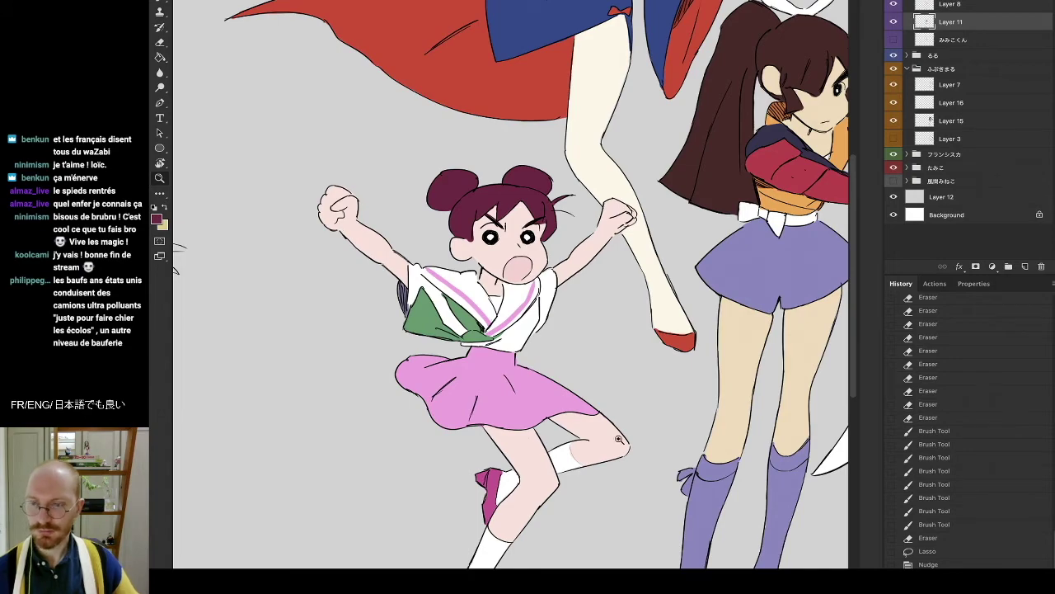
# Collapse the layer groups of the coloured characters and show the hidden sketches of the remaining characters.
pyautogui.scroll(-3, 524, 372)
pyautogui.scroll(-1, 614, 363)
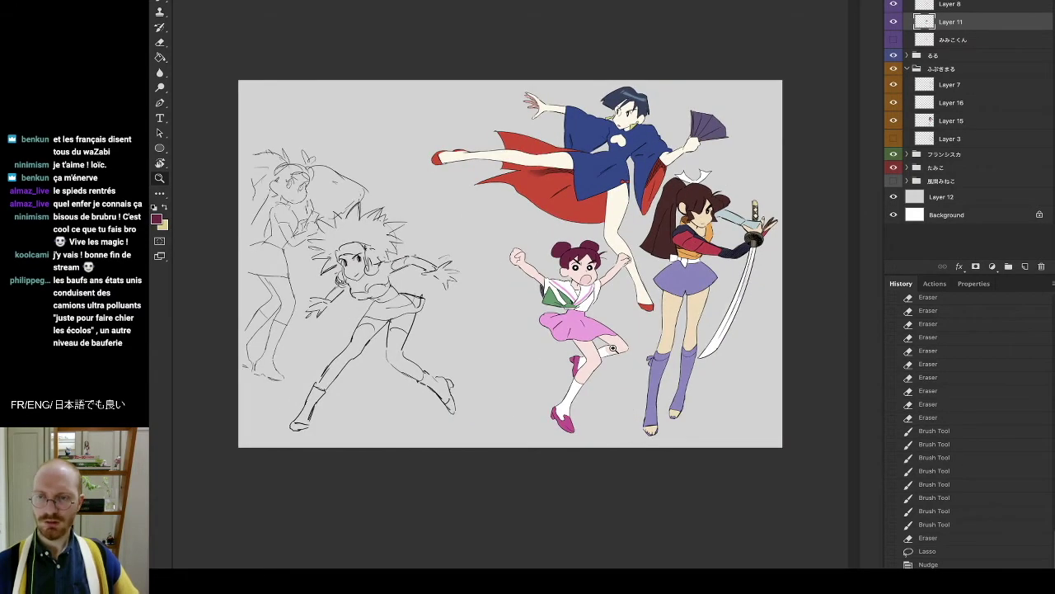
pyautogui.scroll(1, 721, 337)
pyautogui.scroll(1, 739, 310)
pyautogui.scroll(-2, 655, 342)
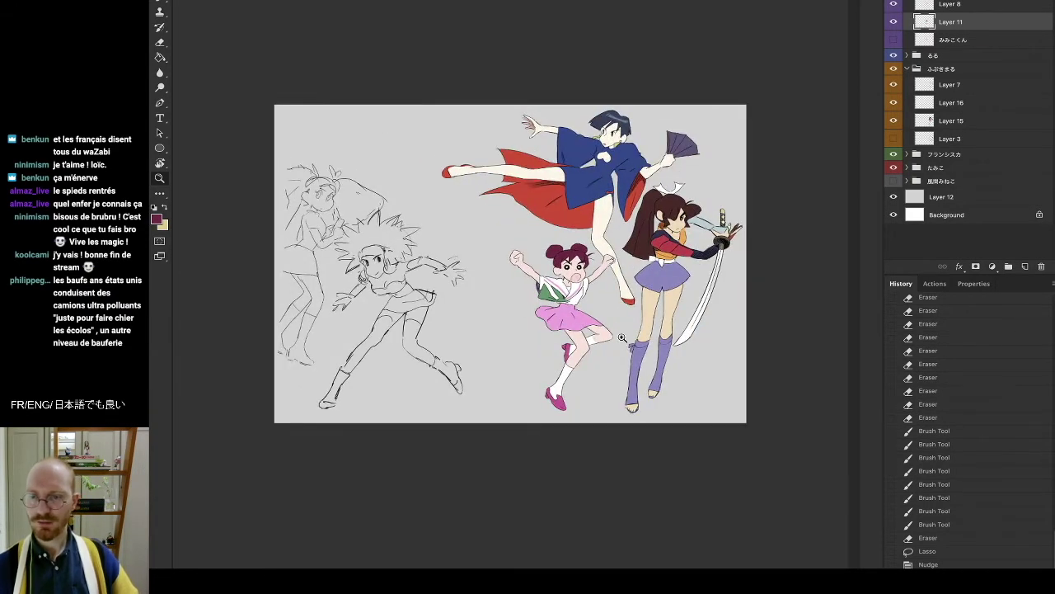
pyautogui.click(894, 41)
pyautogui.click(895, 43)
pyautogui.click(907, 0)
pyautogui.click(894, 0)
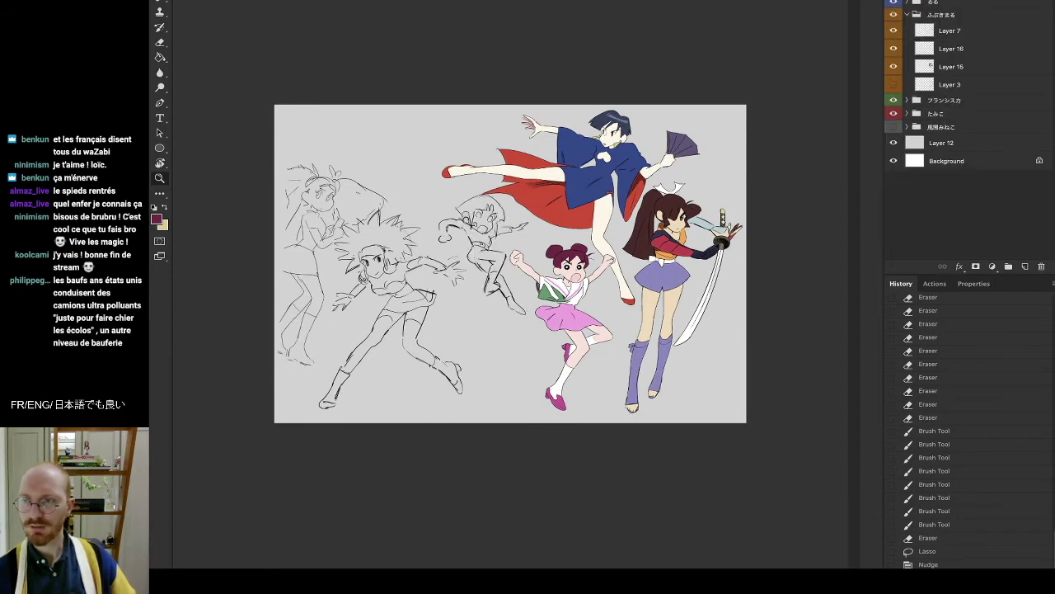
pyautogui.click(894, 0)
pyautogui.click(894, 0)
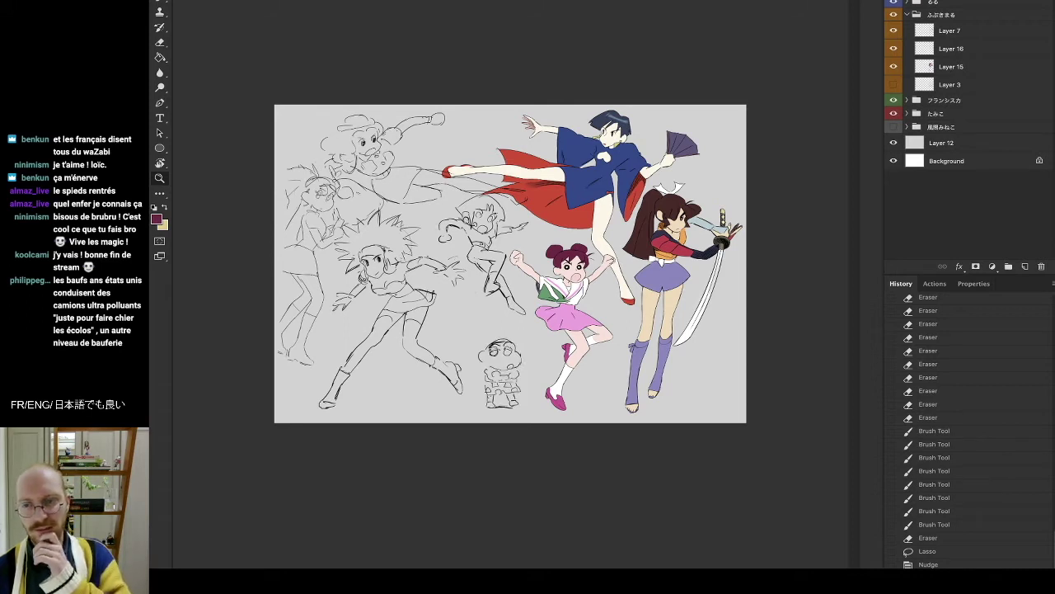
pyautogui.click(908, 14)
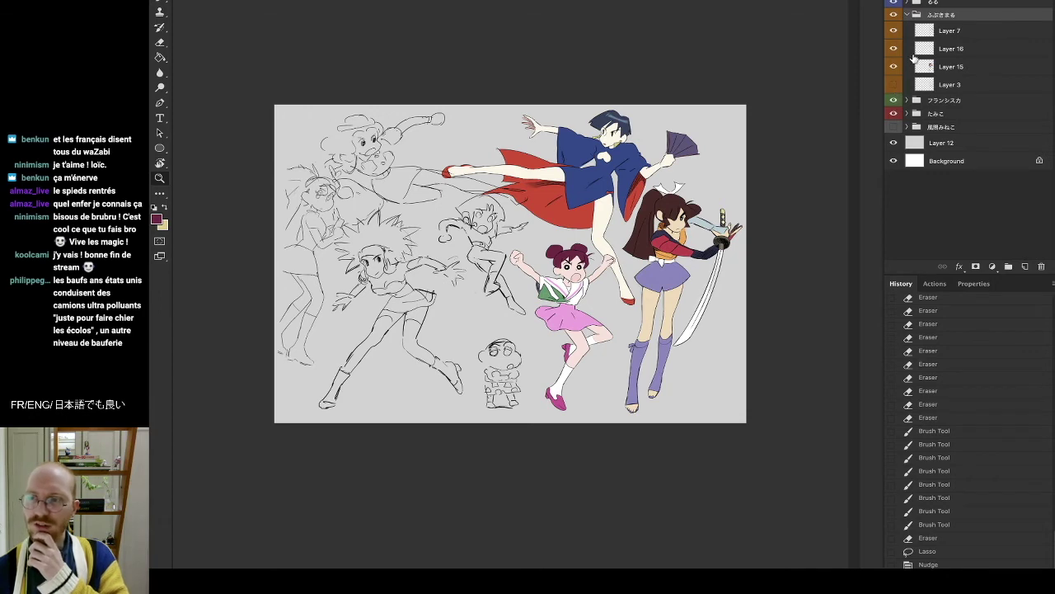
pyautogui.click(907, 15)
pyautogui.hotkey('ctrl', '0')
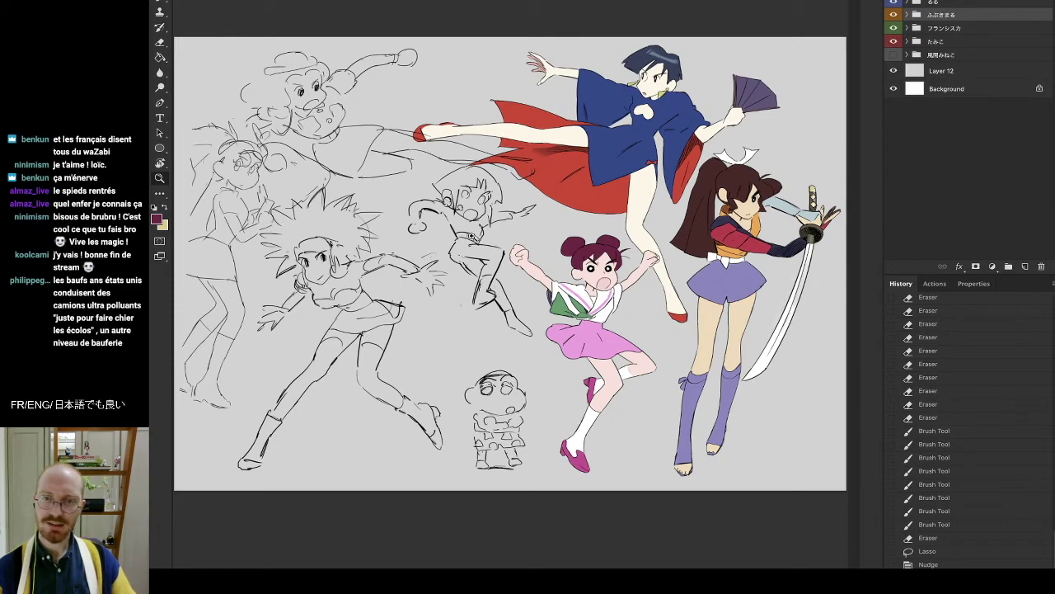
pyautogui.moveTo(664, 301)
pyautogui.mouseDown()
pyautogui.moveTo(676, 296)
pyautogui.moveTo(636, 305)
pyautogui.moveTo(669, 308)
pyautogui.moveTo(655, 319)
pyautogui.mouseUp()
pyautogui.moveTo(654, 326); pyautogui.dragTo(664, 328)
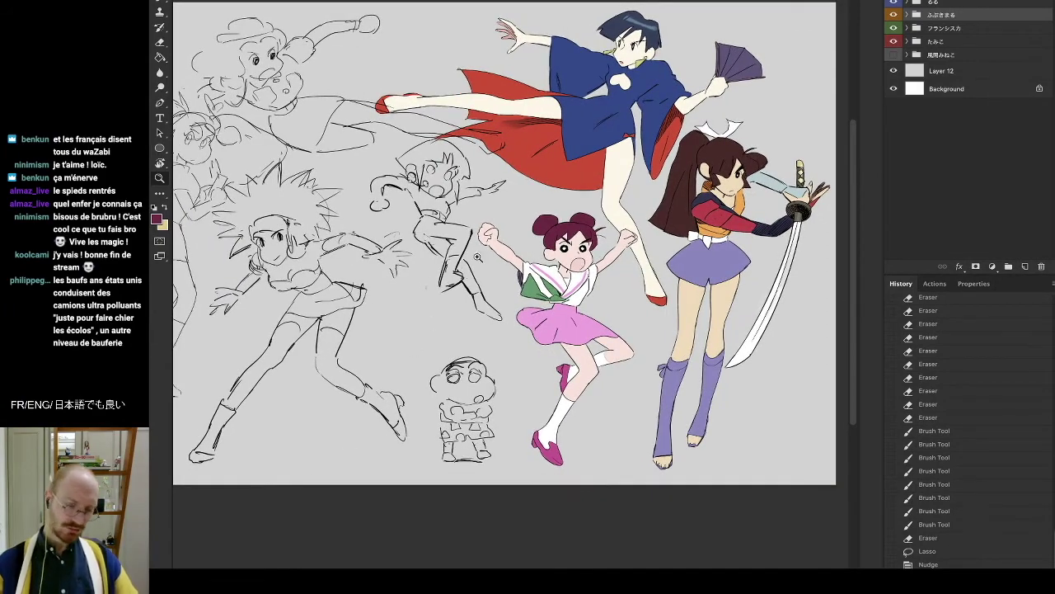
pyautogui.scroll(-1, 642, 149)
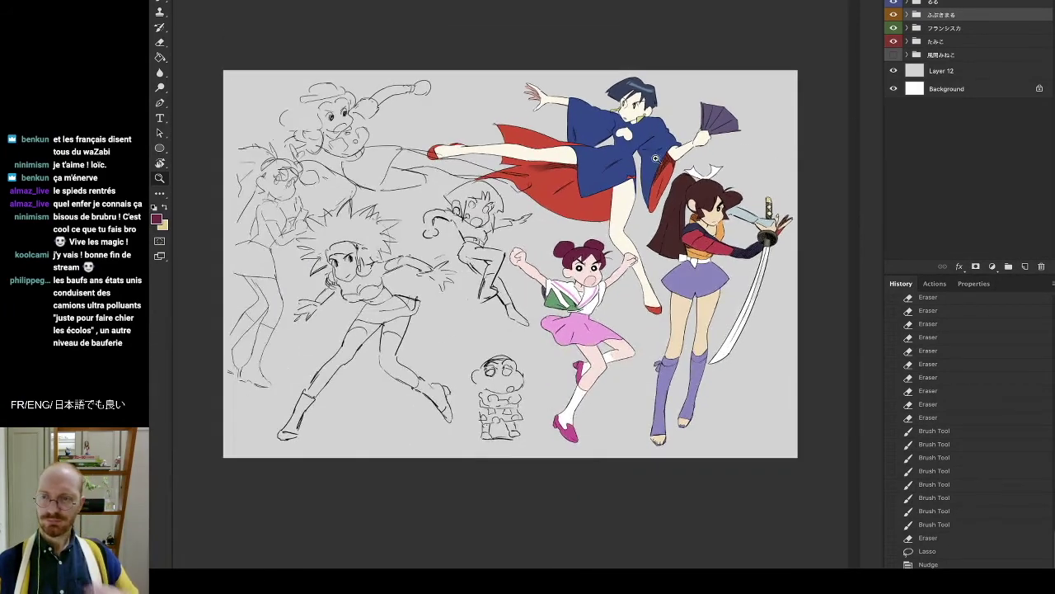
pyautogui.scroll(2, 657, 154)
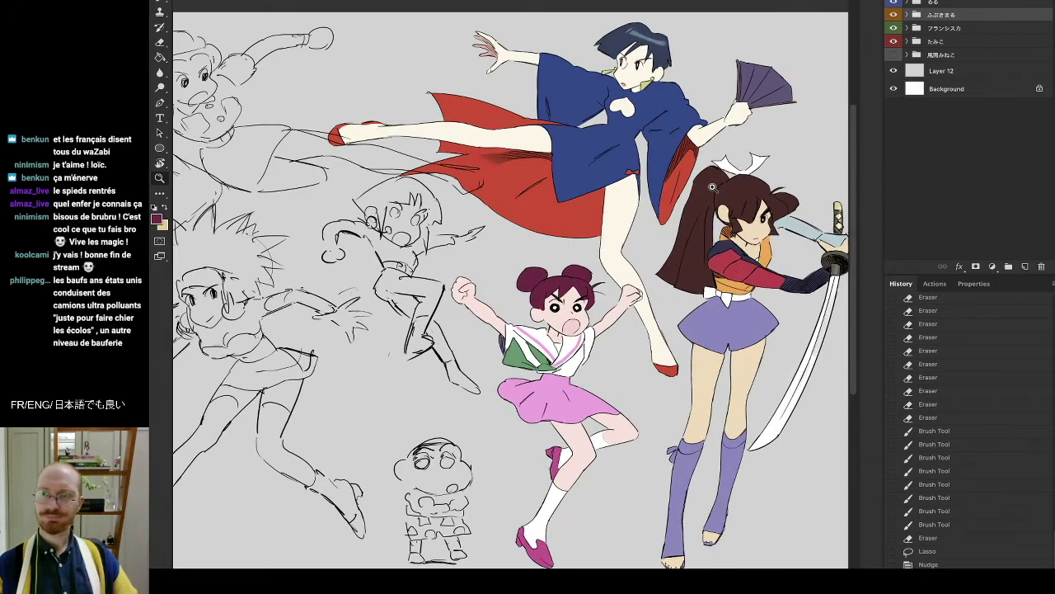
# Reset the foreground and background colours to black and white, and close the character lineup drawing.
pyautogui.scroll(3, 705, 189)
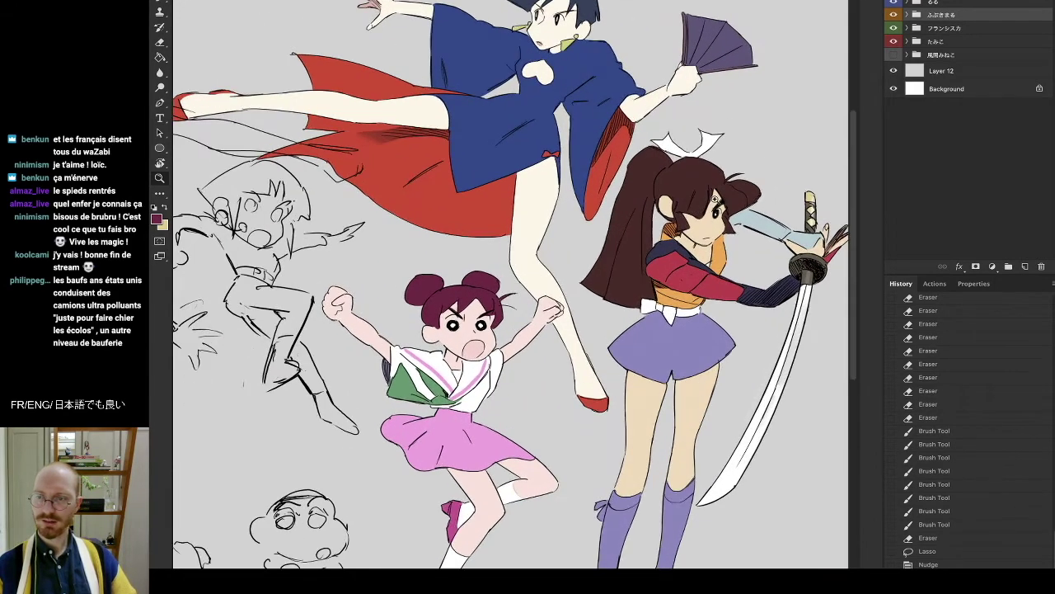
pyautogui.scroll(-2, 709, 198)
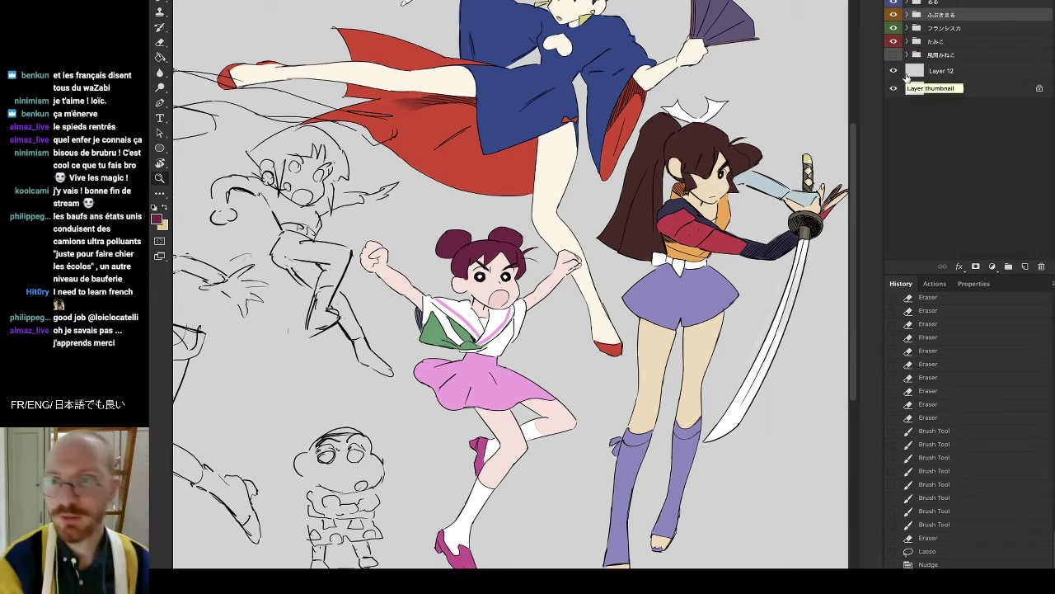
pyautogui.click(154, 208)
pyautogui.moveTo(538, 122)
pyautogui.mouseDown()
pyautogui.moveTo(517, 125)
pyautogui.moveTo(551, 119)
pyautogui.mouseUp()
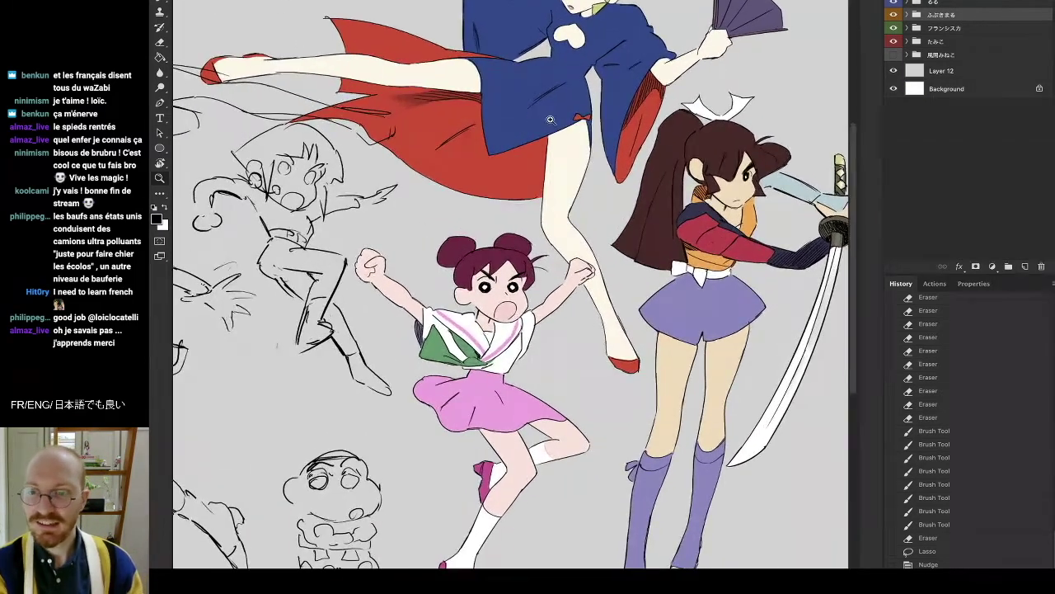
pyautogui.hotkey('ctrl', '0')
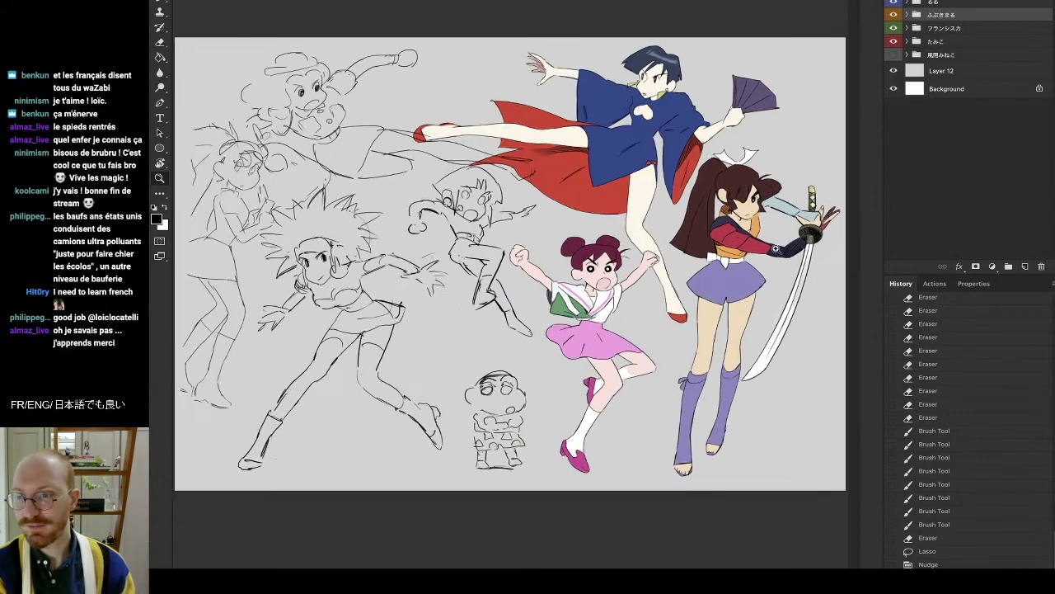
pyautogui.click(775, 247)
pyautogui.moveTo(764, 237)
pyautogui.mouseDown()
pyautogui.moveTo(741, 242)
pyautogui.moveTo(763, 227)
pyautogui.mouseUp()
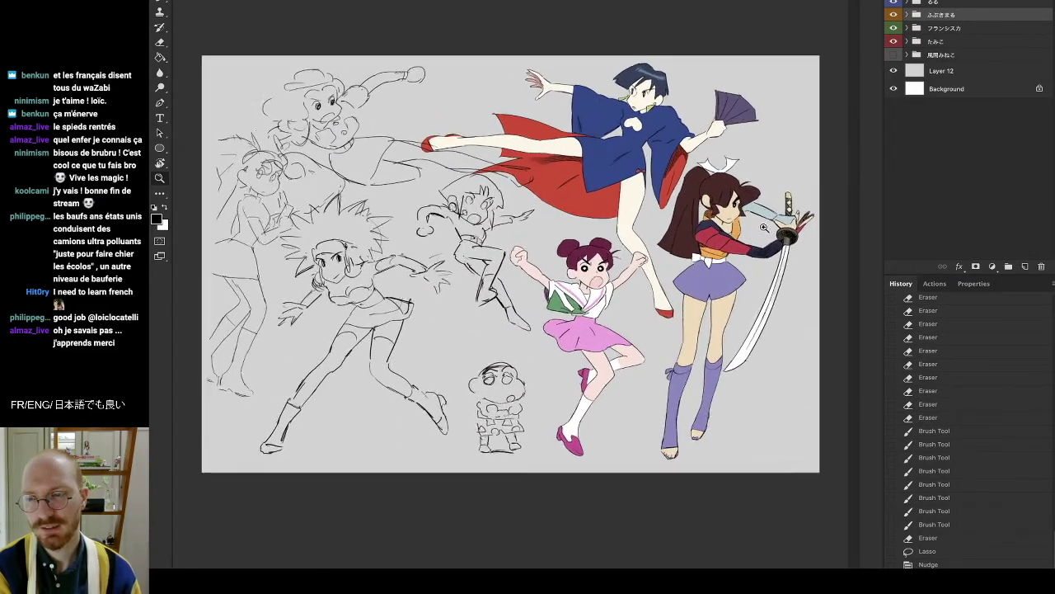
pyautogui.click(764, 229)
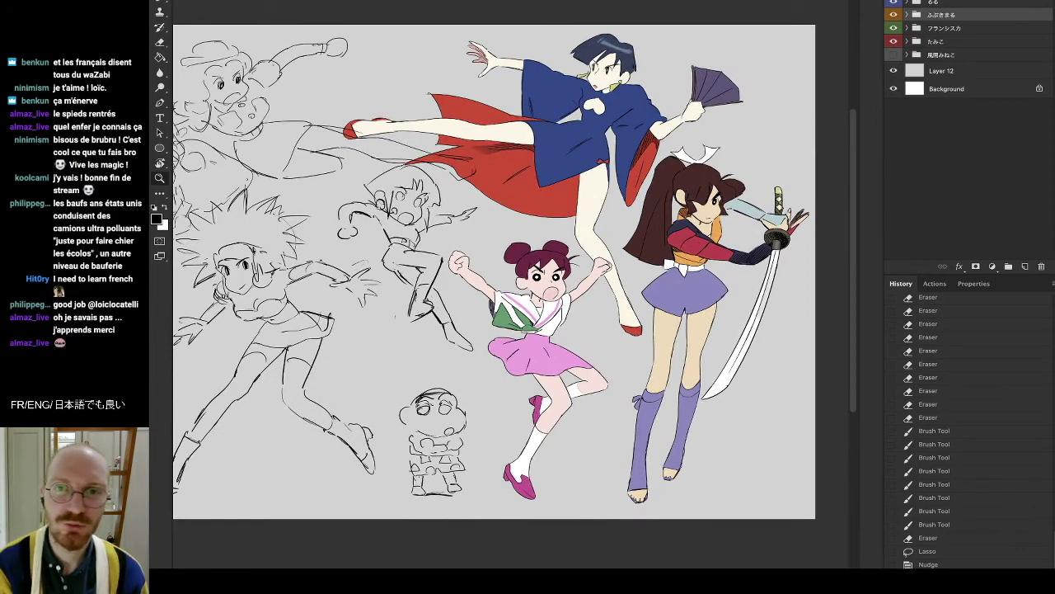
pyautogui.press('super+w')
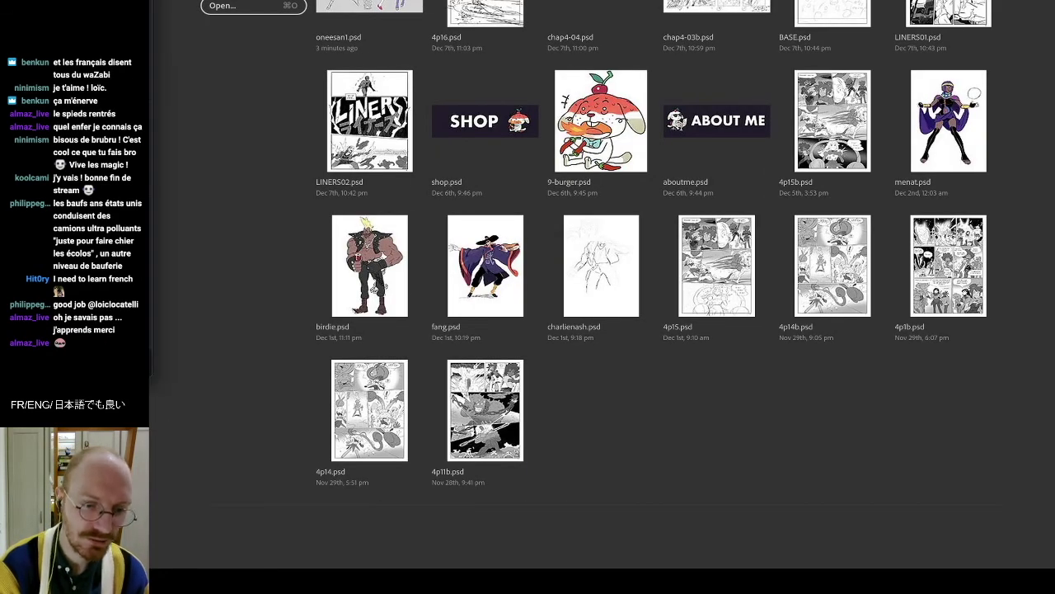
# Switch to the Amazon page in the browser and search for the しんちゃん film about ヘンダーランド.
pyautogui.press('super+Tab')
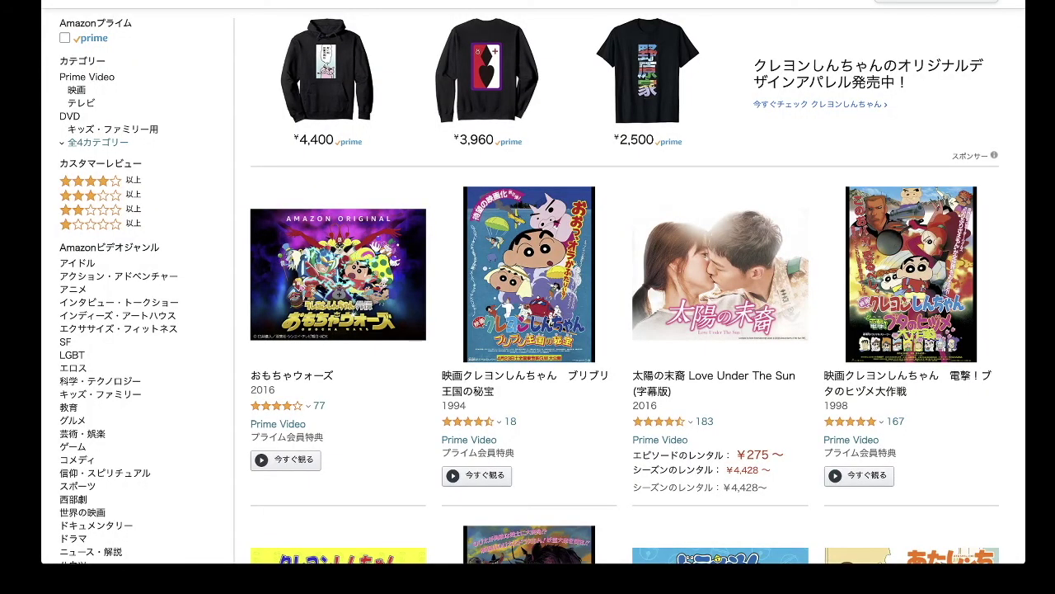
pyautogui.click(457, 2)
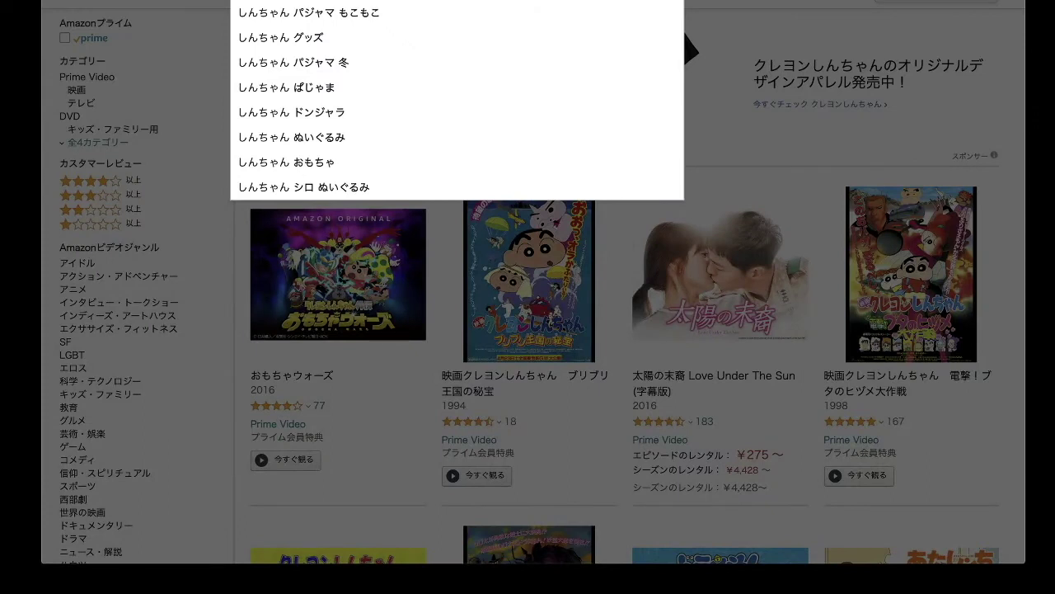
pyautogui.hotkey('ctrl', 'space')
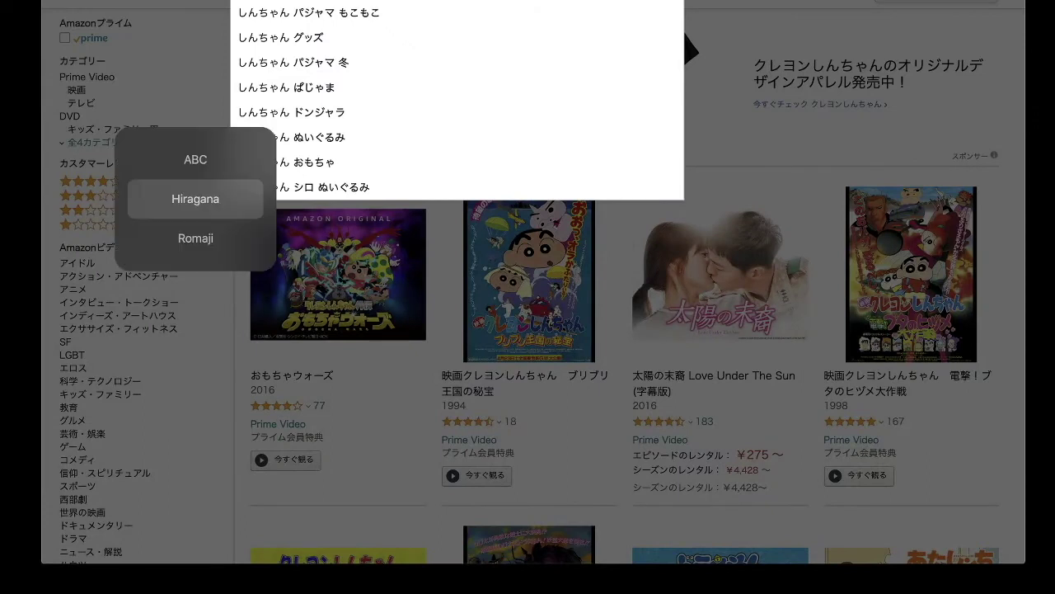
pyautogui.write('h')
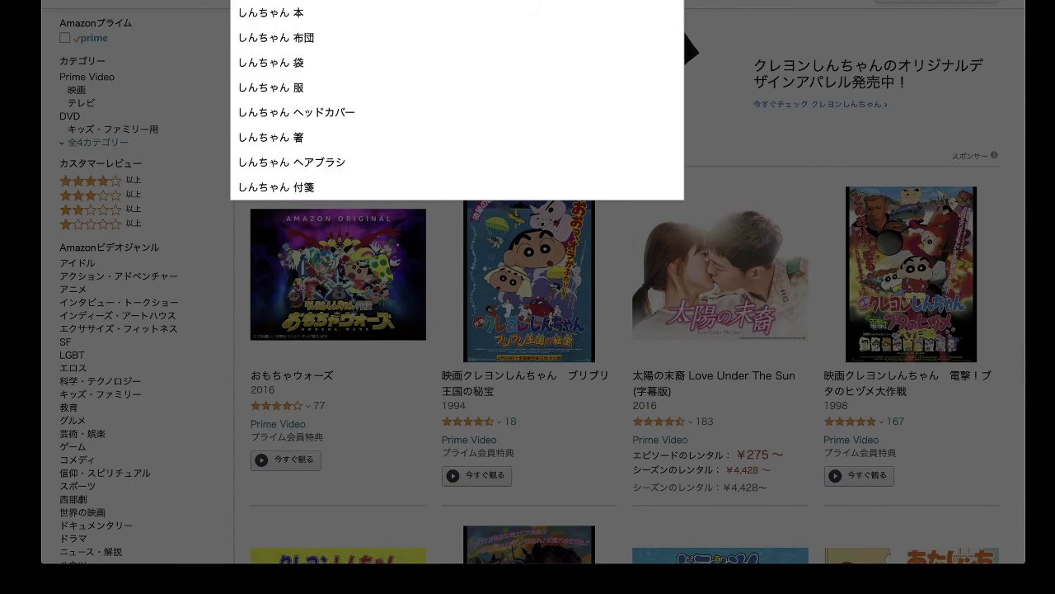
pyautogui.click(457, 0)
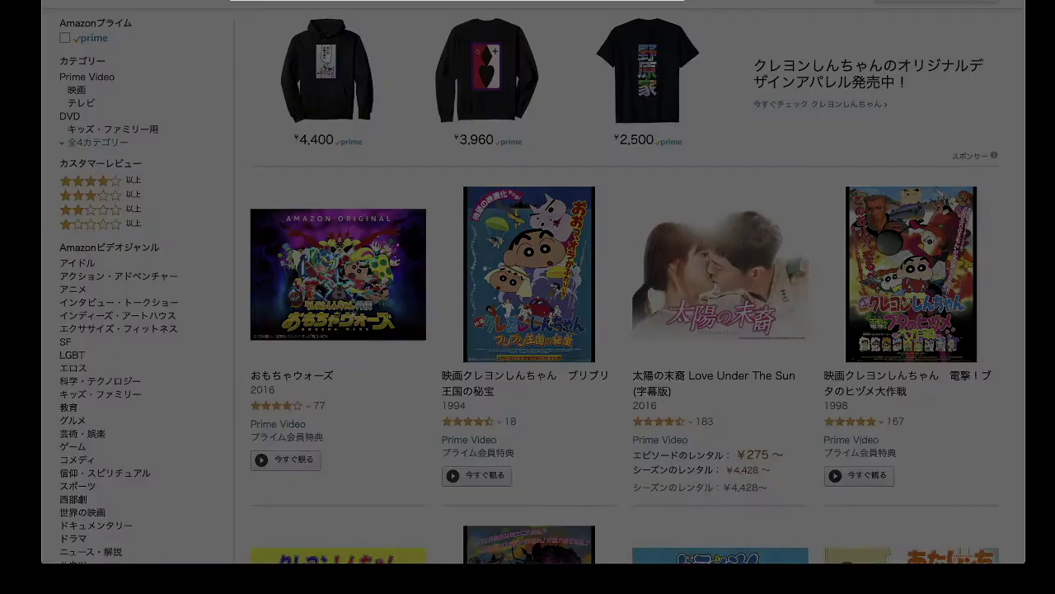
pyautogui.press('Return')
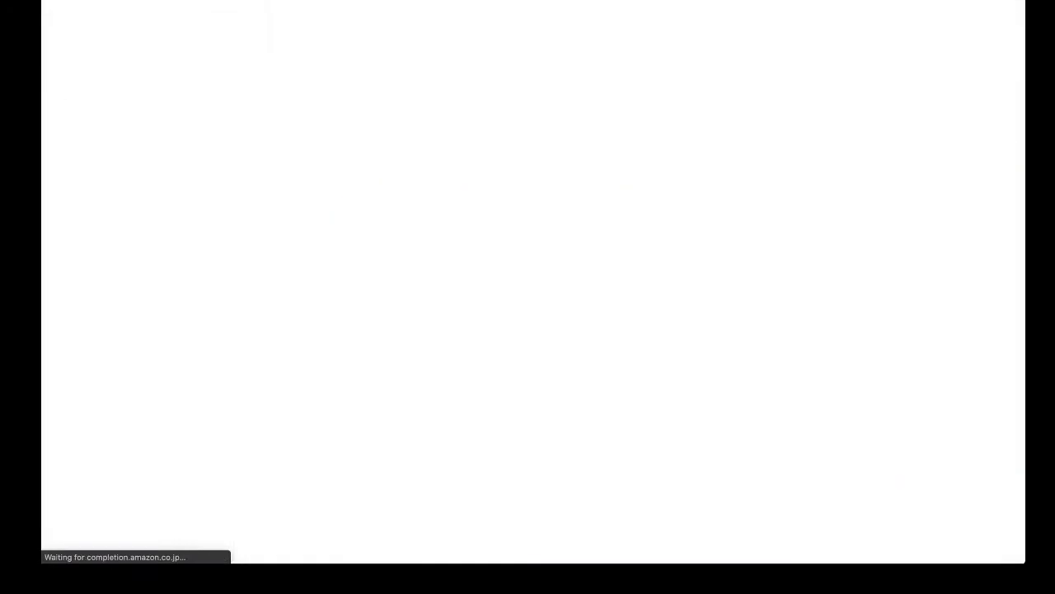
# Open the Prime Video entry 映画クレヨンしんちゃん ヘンダーランドの大冒険, start playing the film, and pause it at the rooftop scene.
pyautogui.click(370, 146)
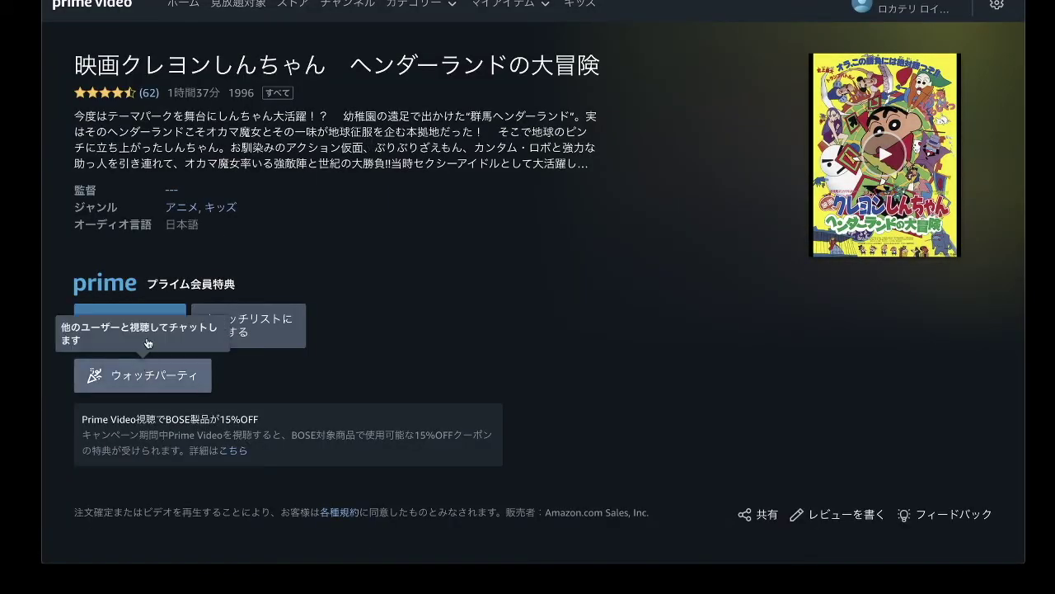
pyautogui.click(130, 323)
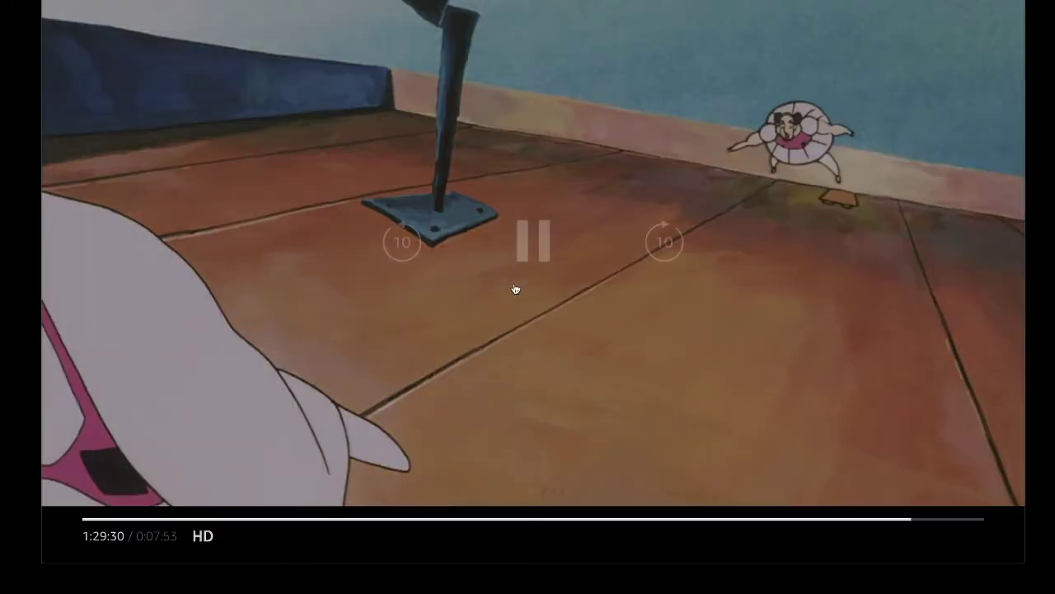
pyautogui.click(515, 286)
pyautogui.click(516, 286)
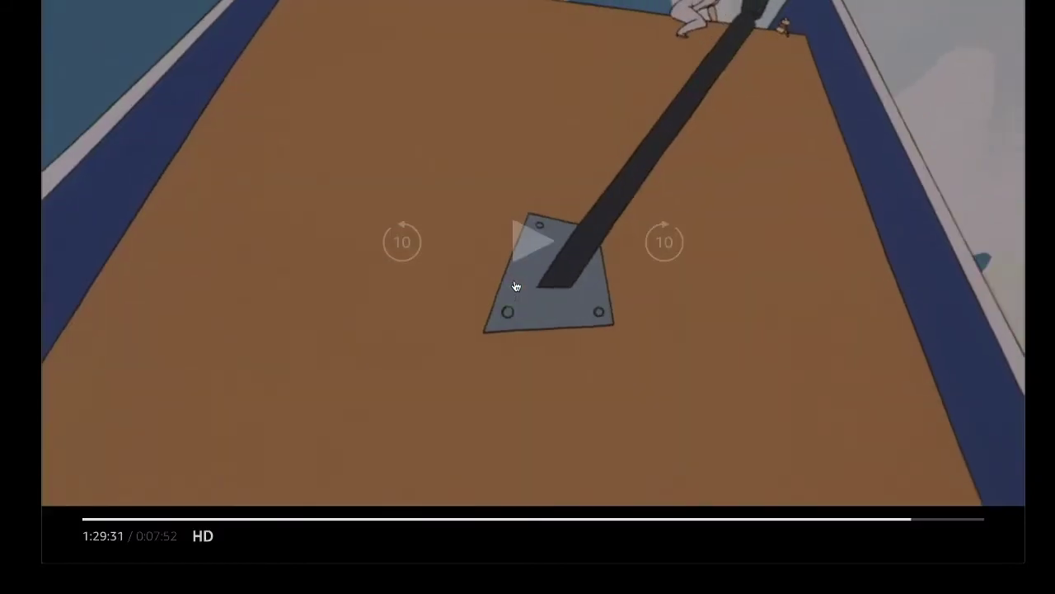